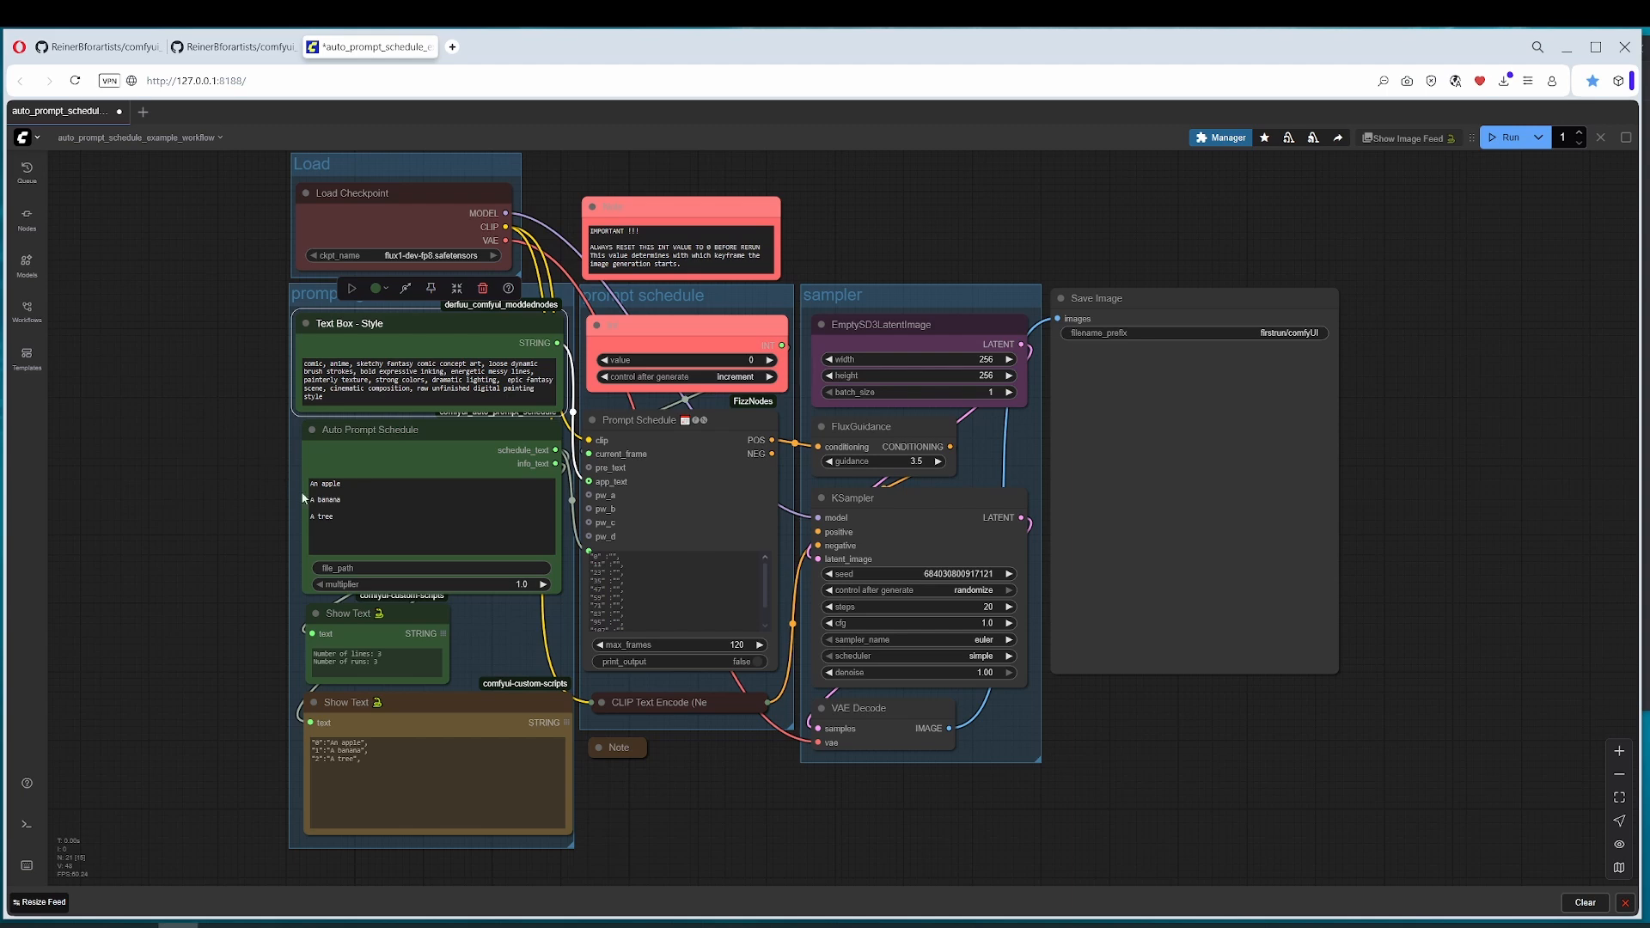
pyautogui.click(357, 499)
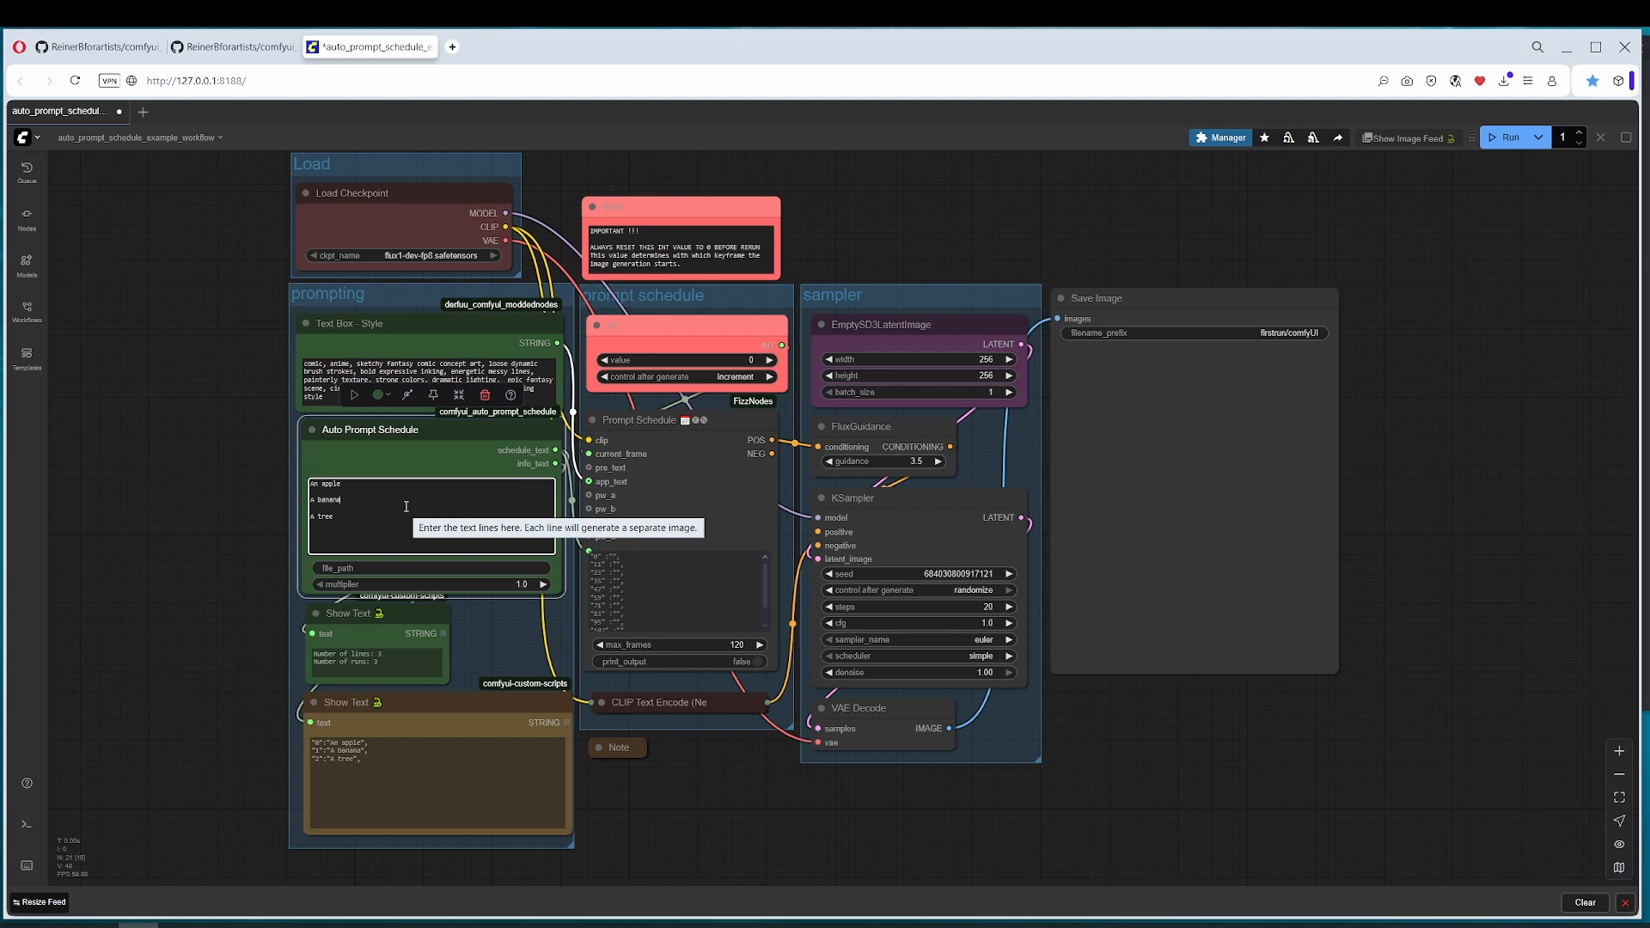
pyautogui.click(412, 438)
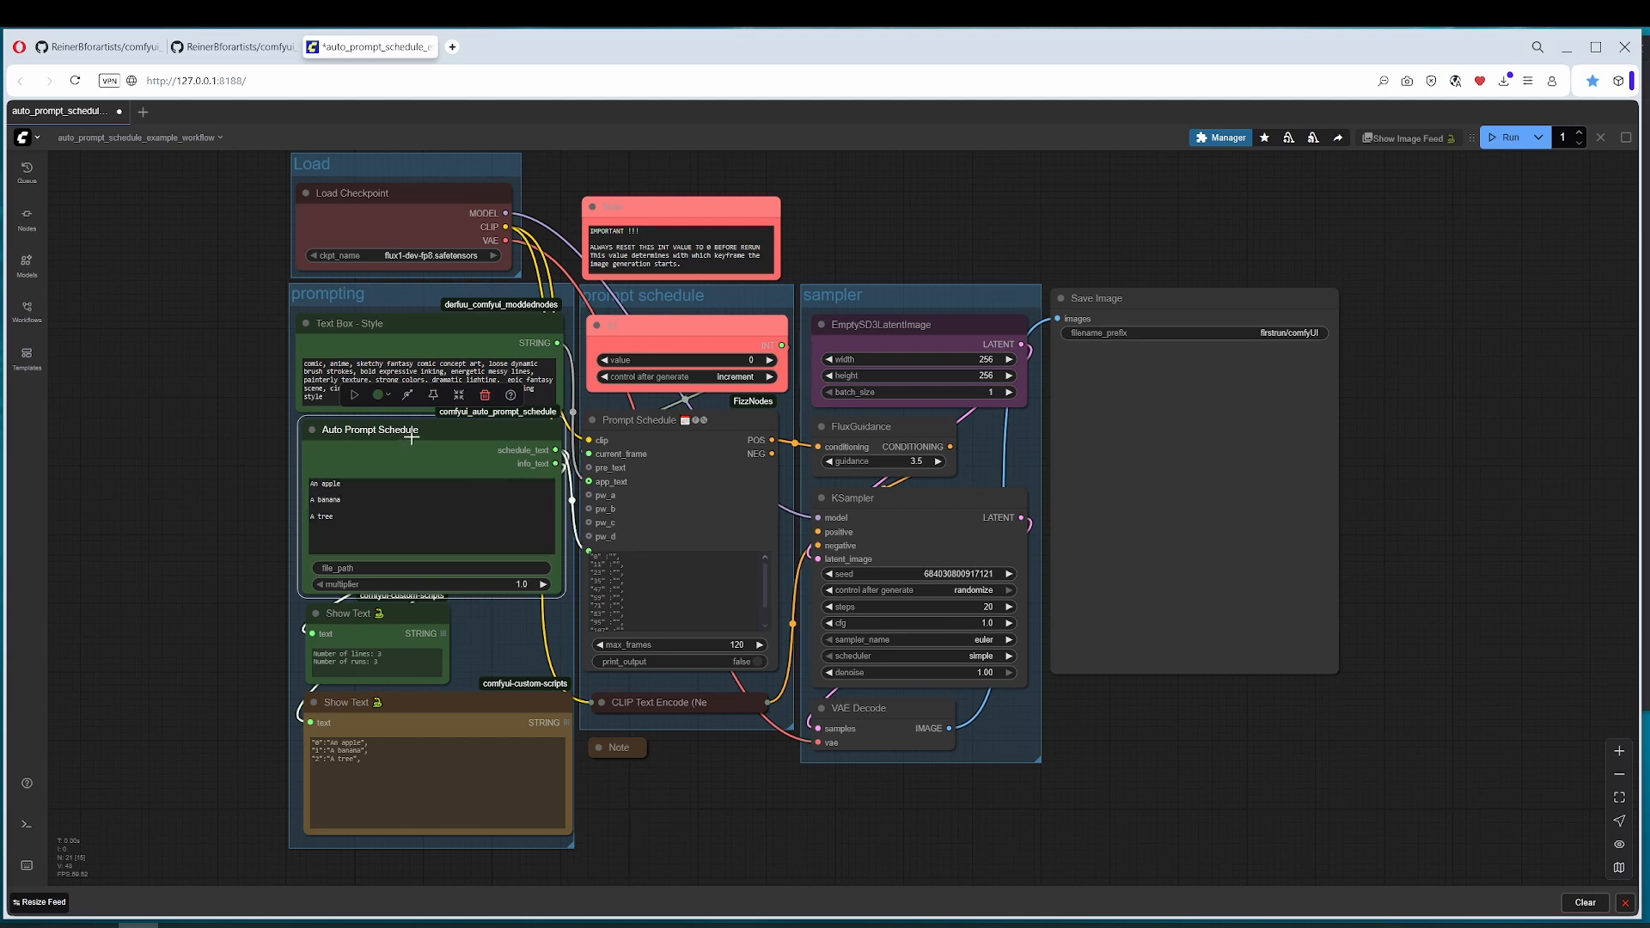
pyautogui.click(358, 486)
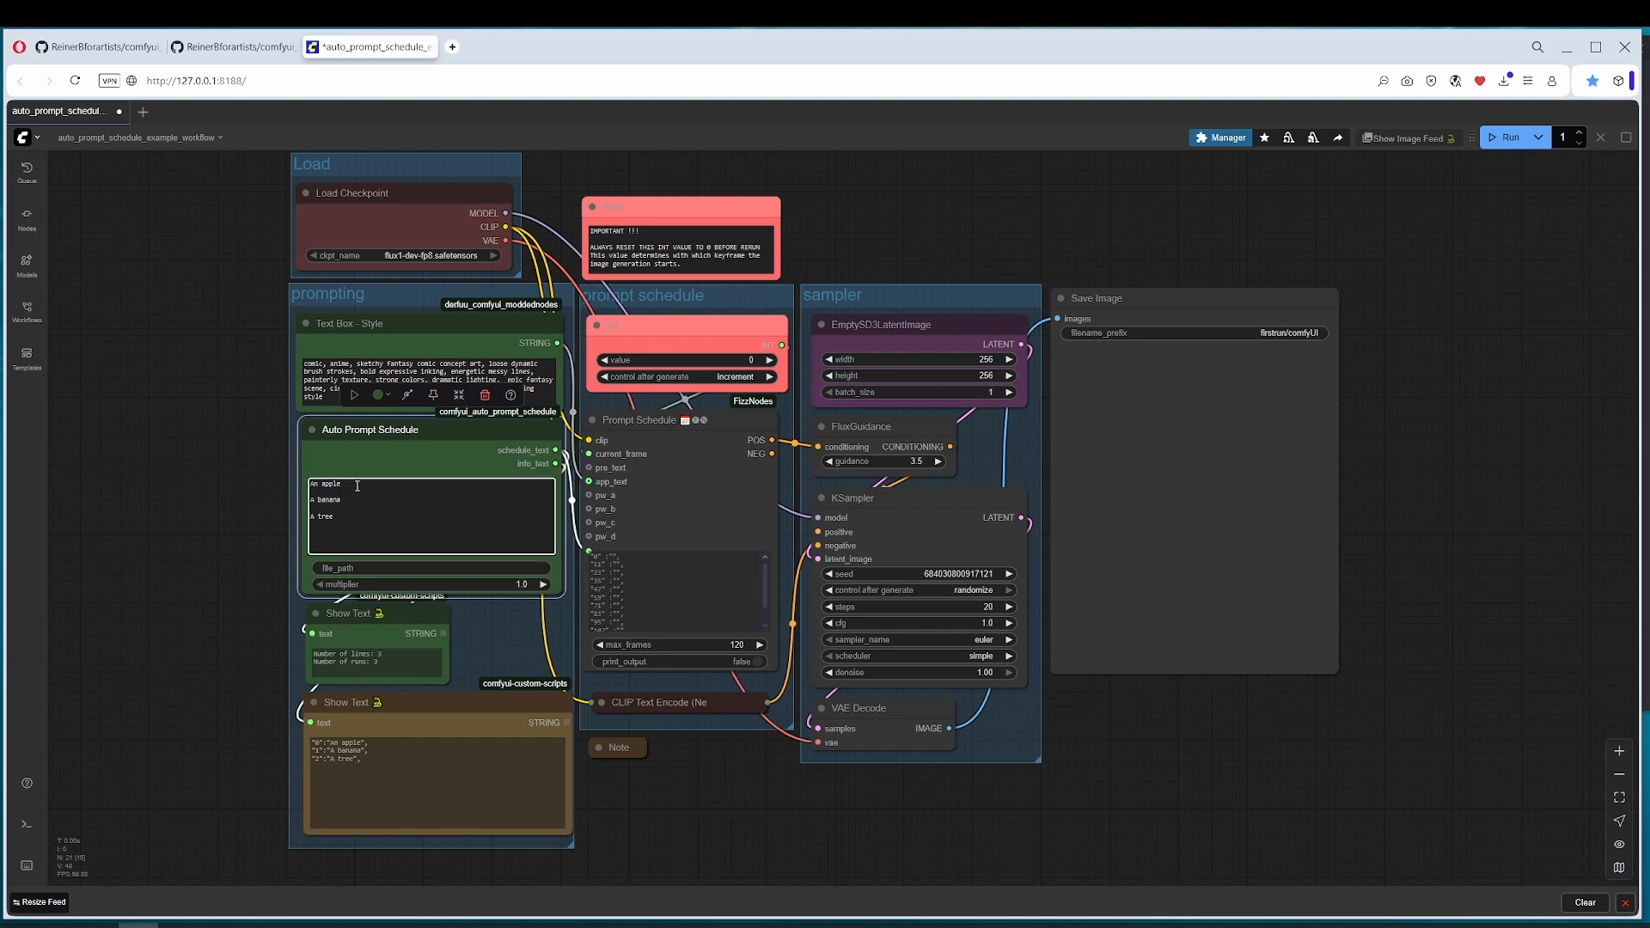
pyautogui.click(714, 329)
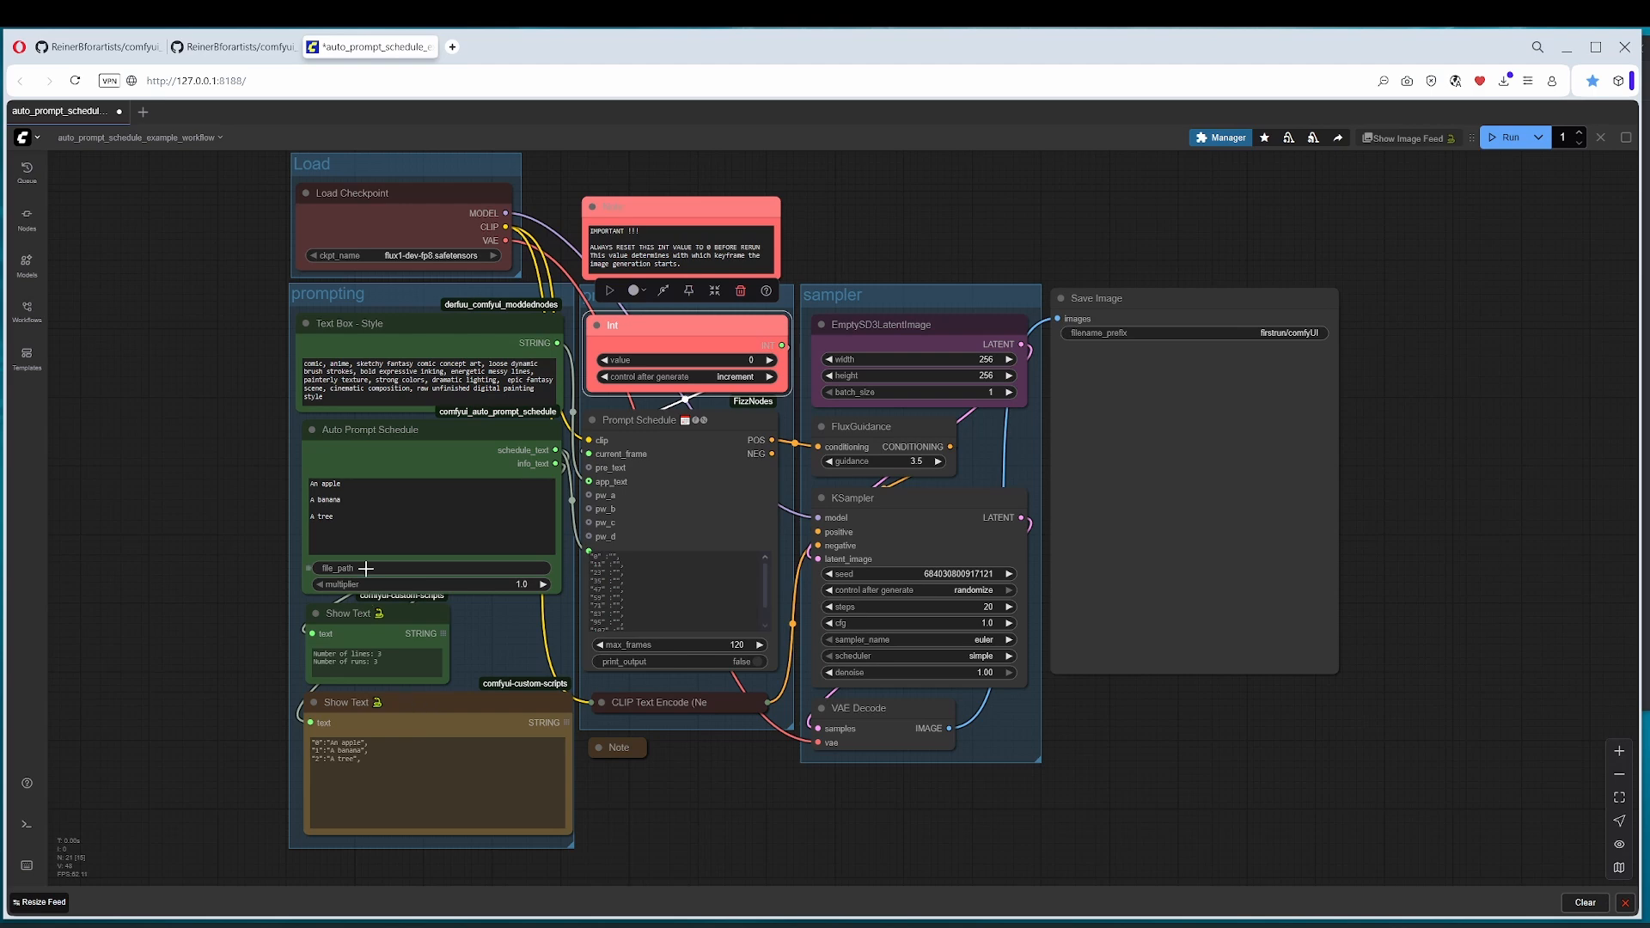
pyautogui.click(346, 518)
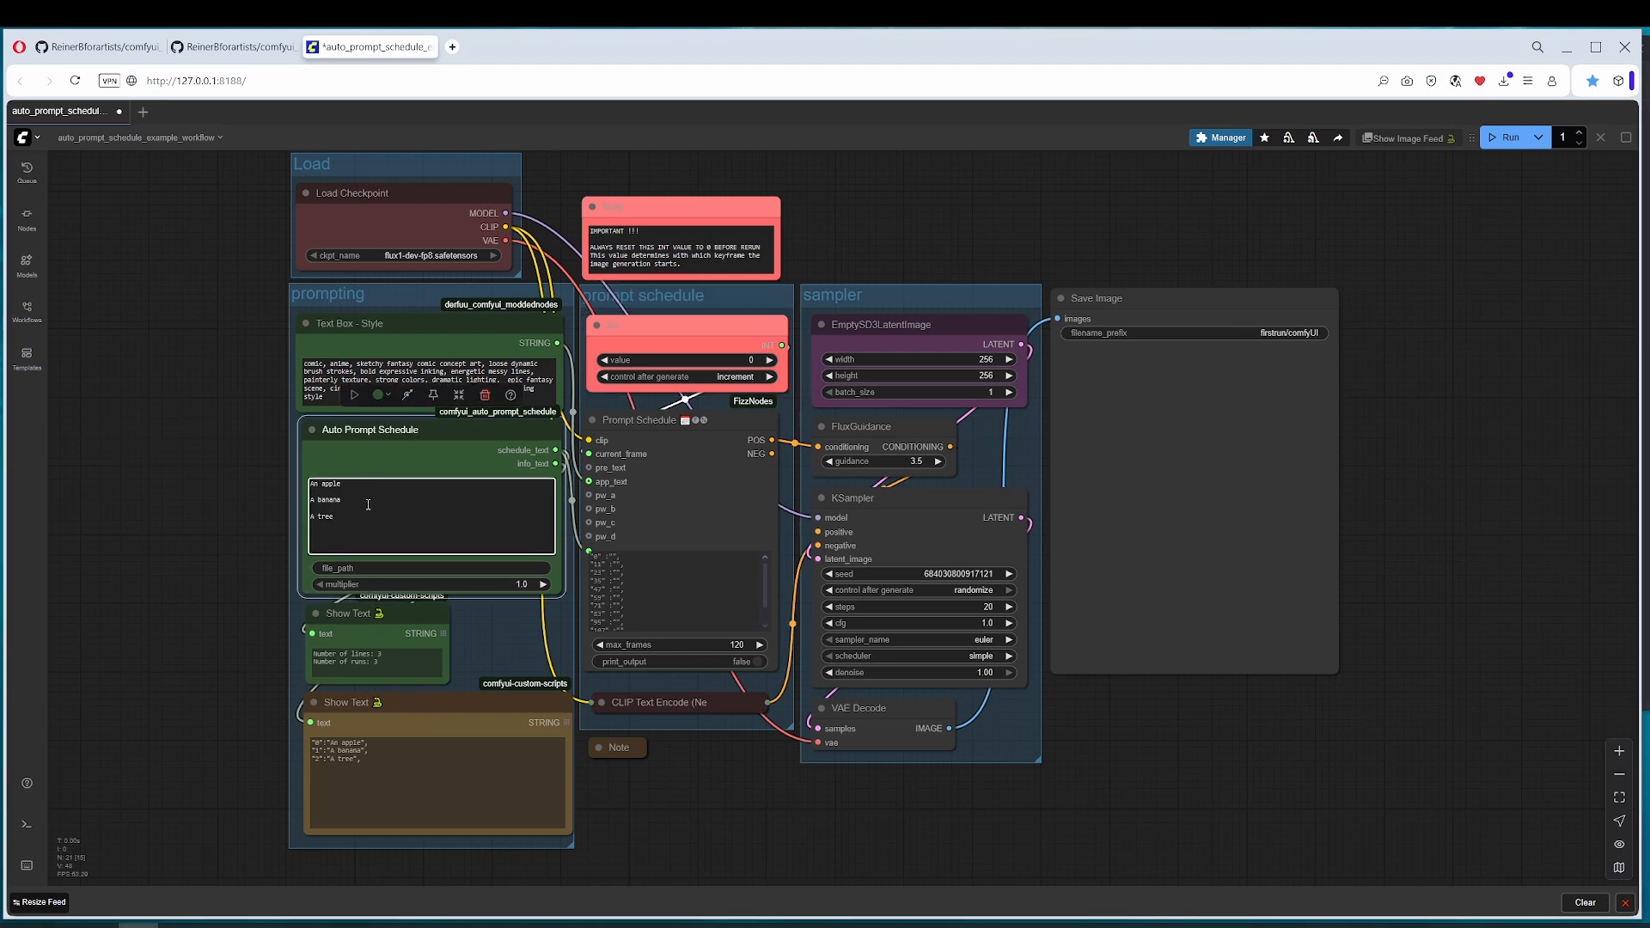
# Step: Set the number of runs to 3 and bypass the Text Box - Style node
pyautogui.click(1565, 138)
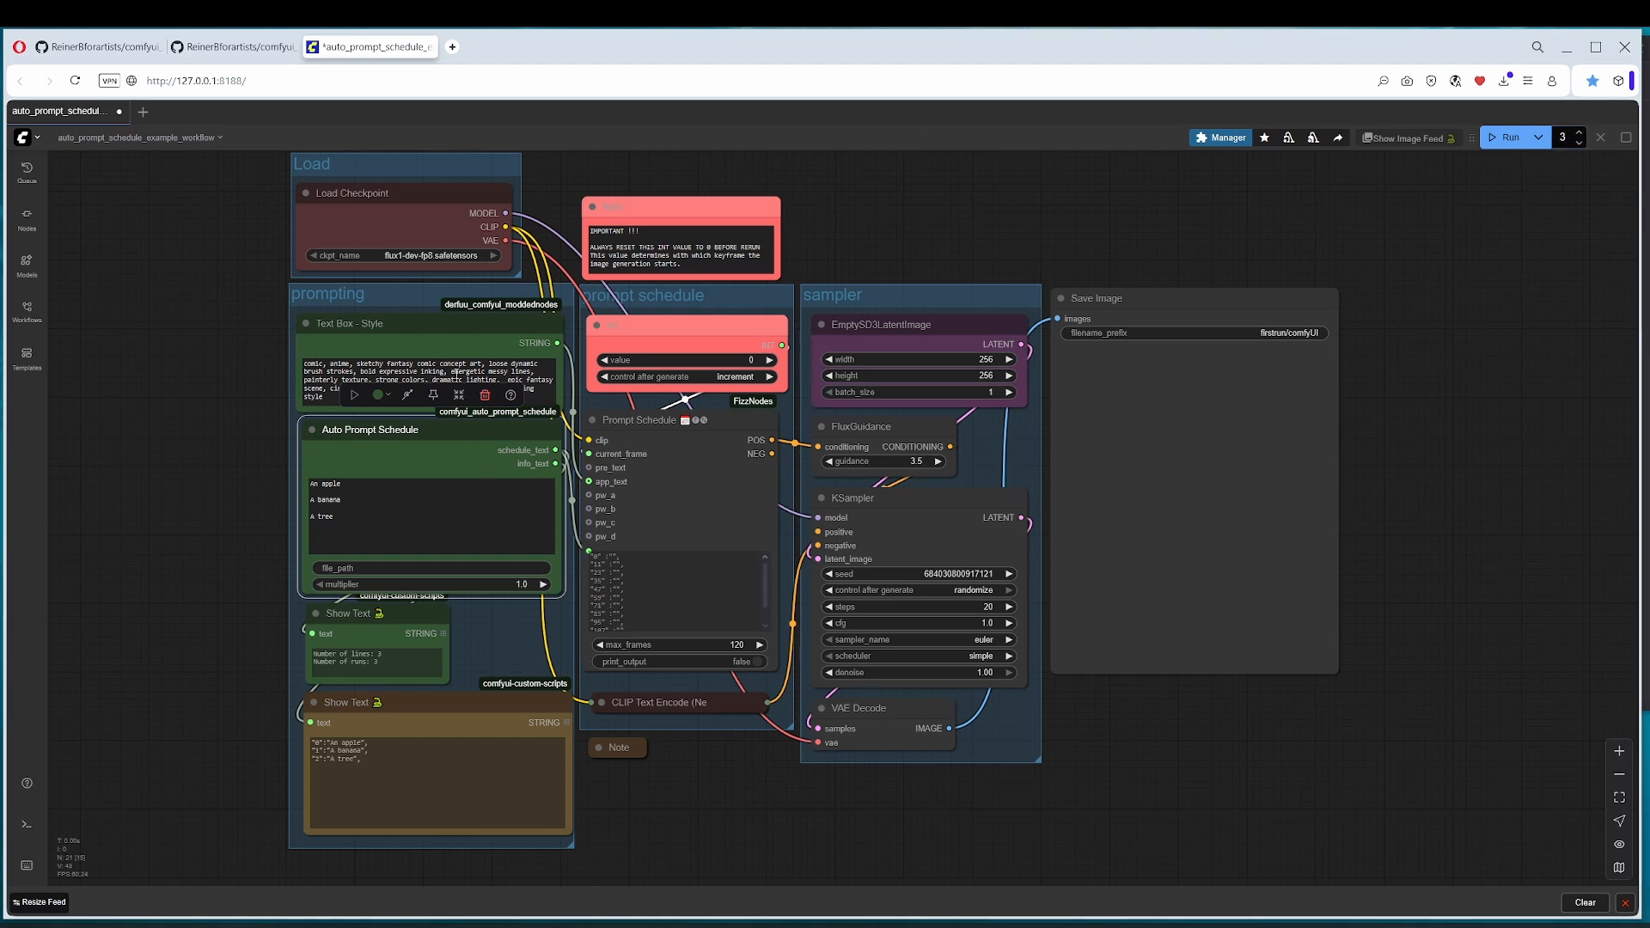
pyautogui.click(427, 326)
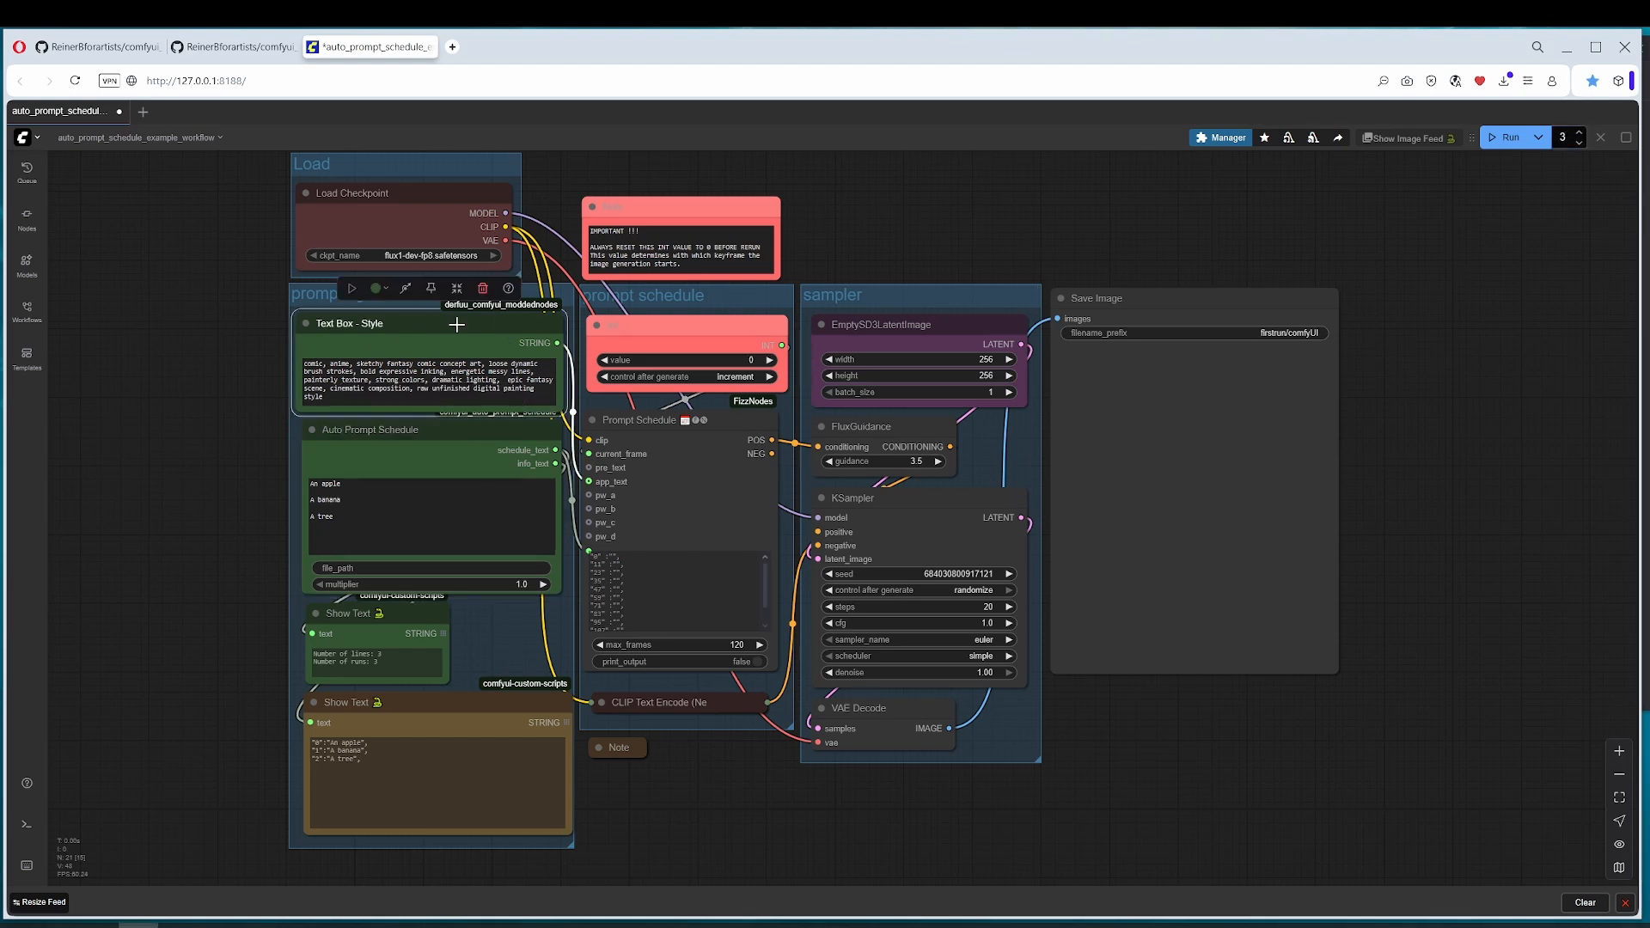
pyautogui.rightClick(427, 325)
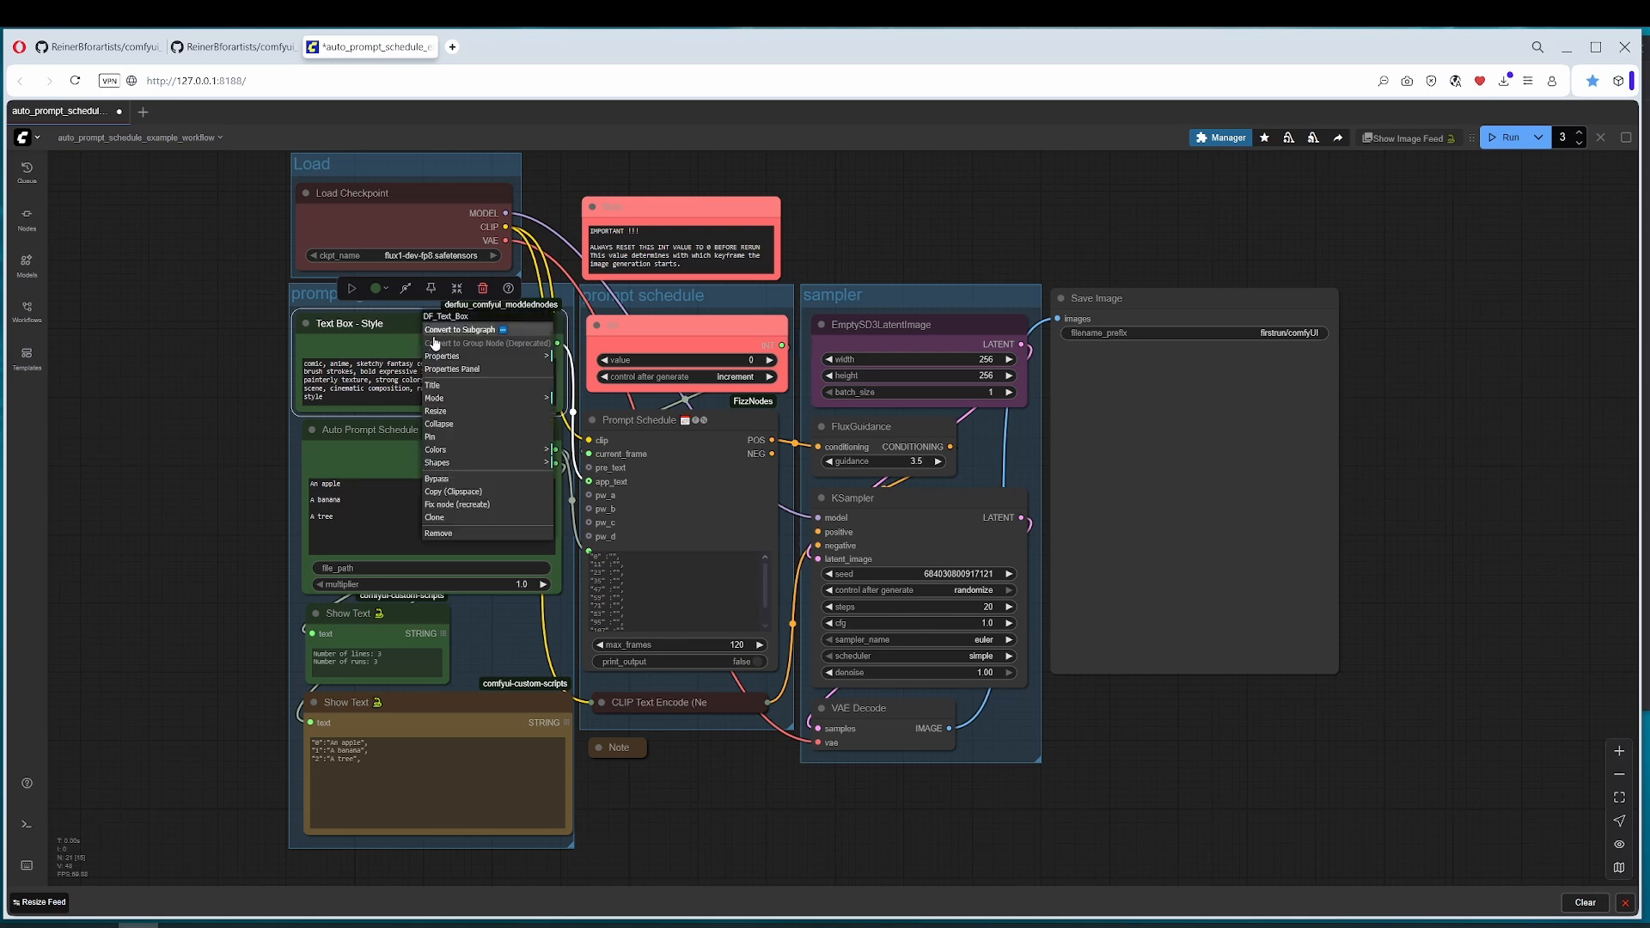
pyautogui.click(475, 479)
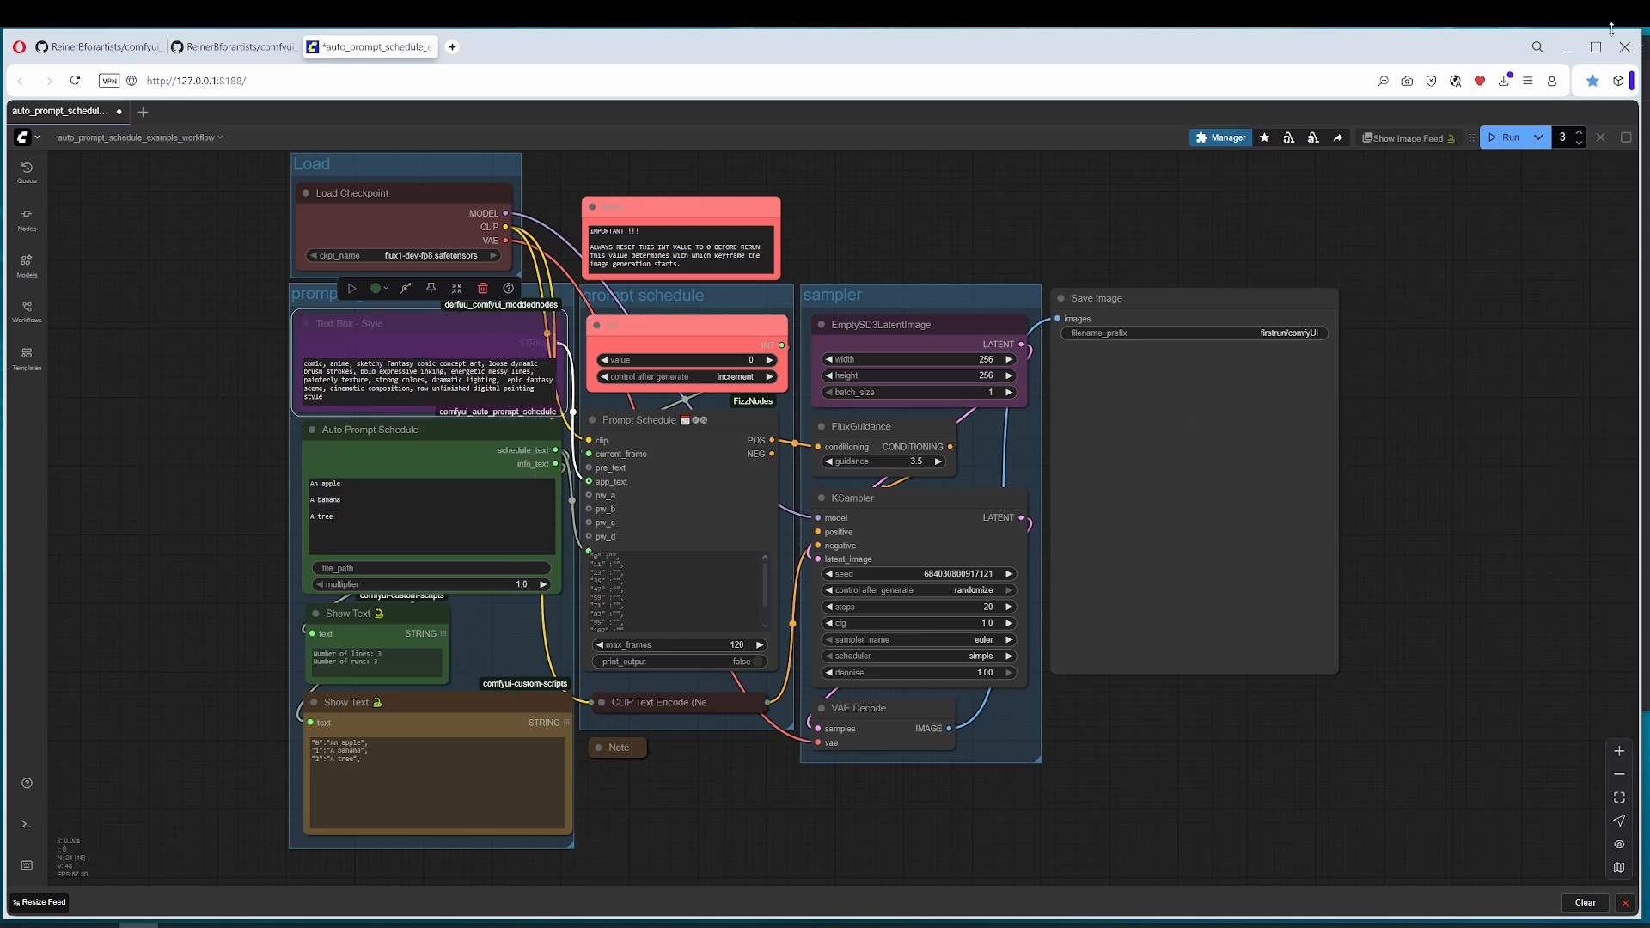
# Step: Run the workflow to generate one image per line of the prompt list
pyautogui.click(1505, 138)
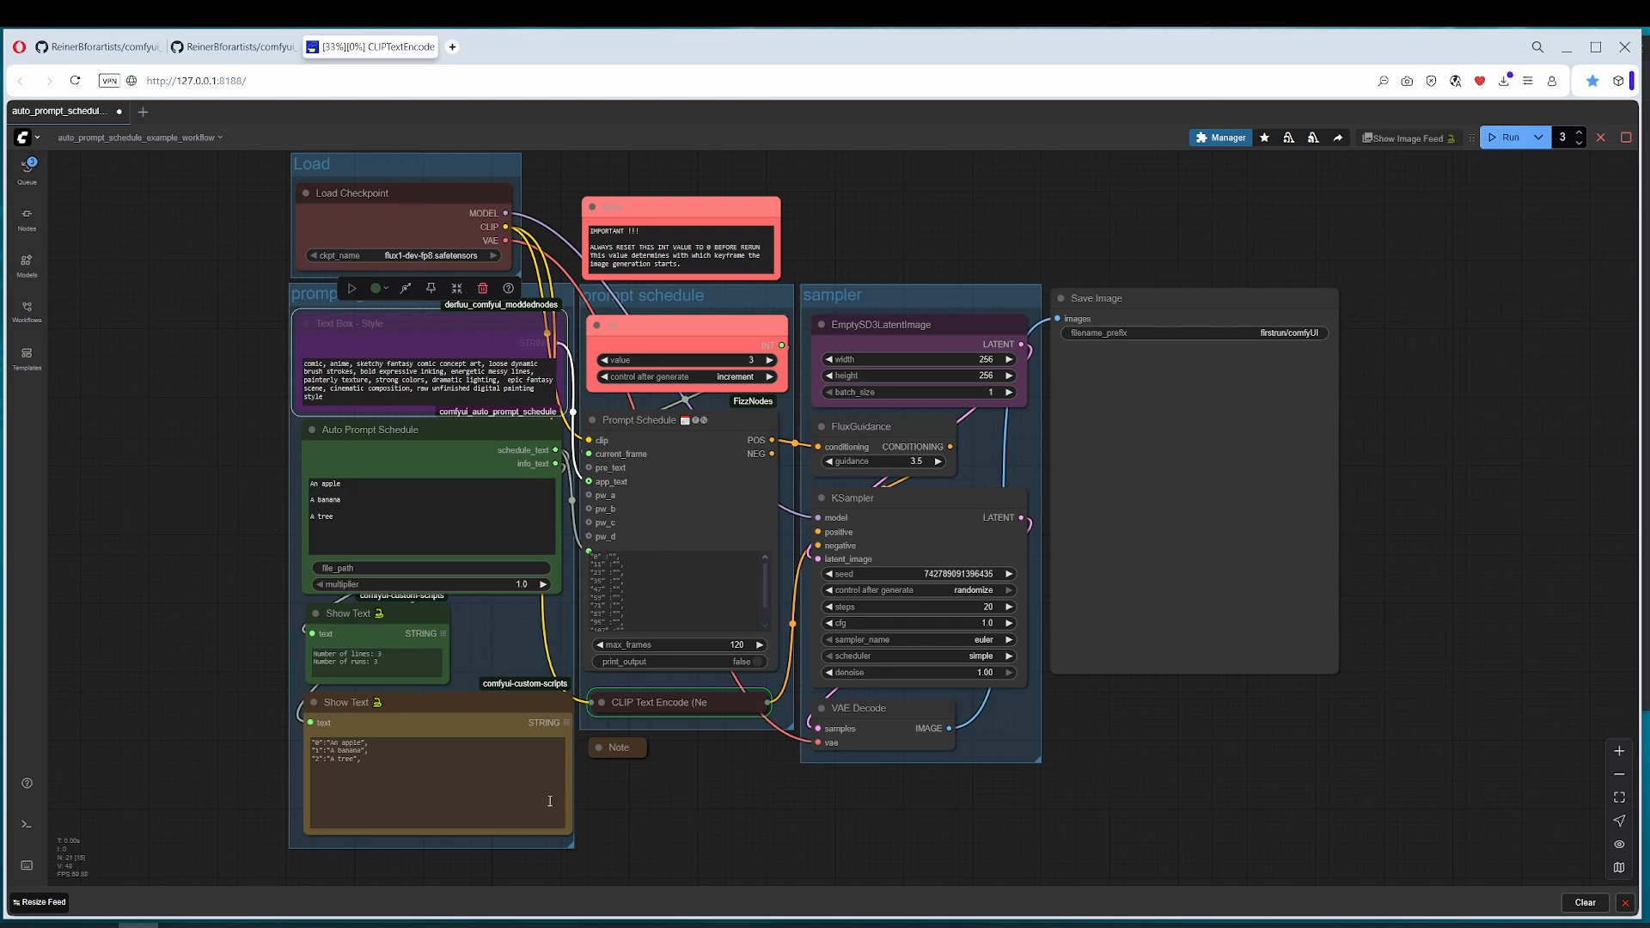
pyautogui.click(375, 745)
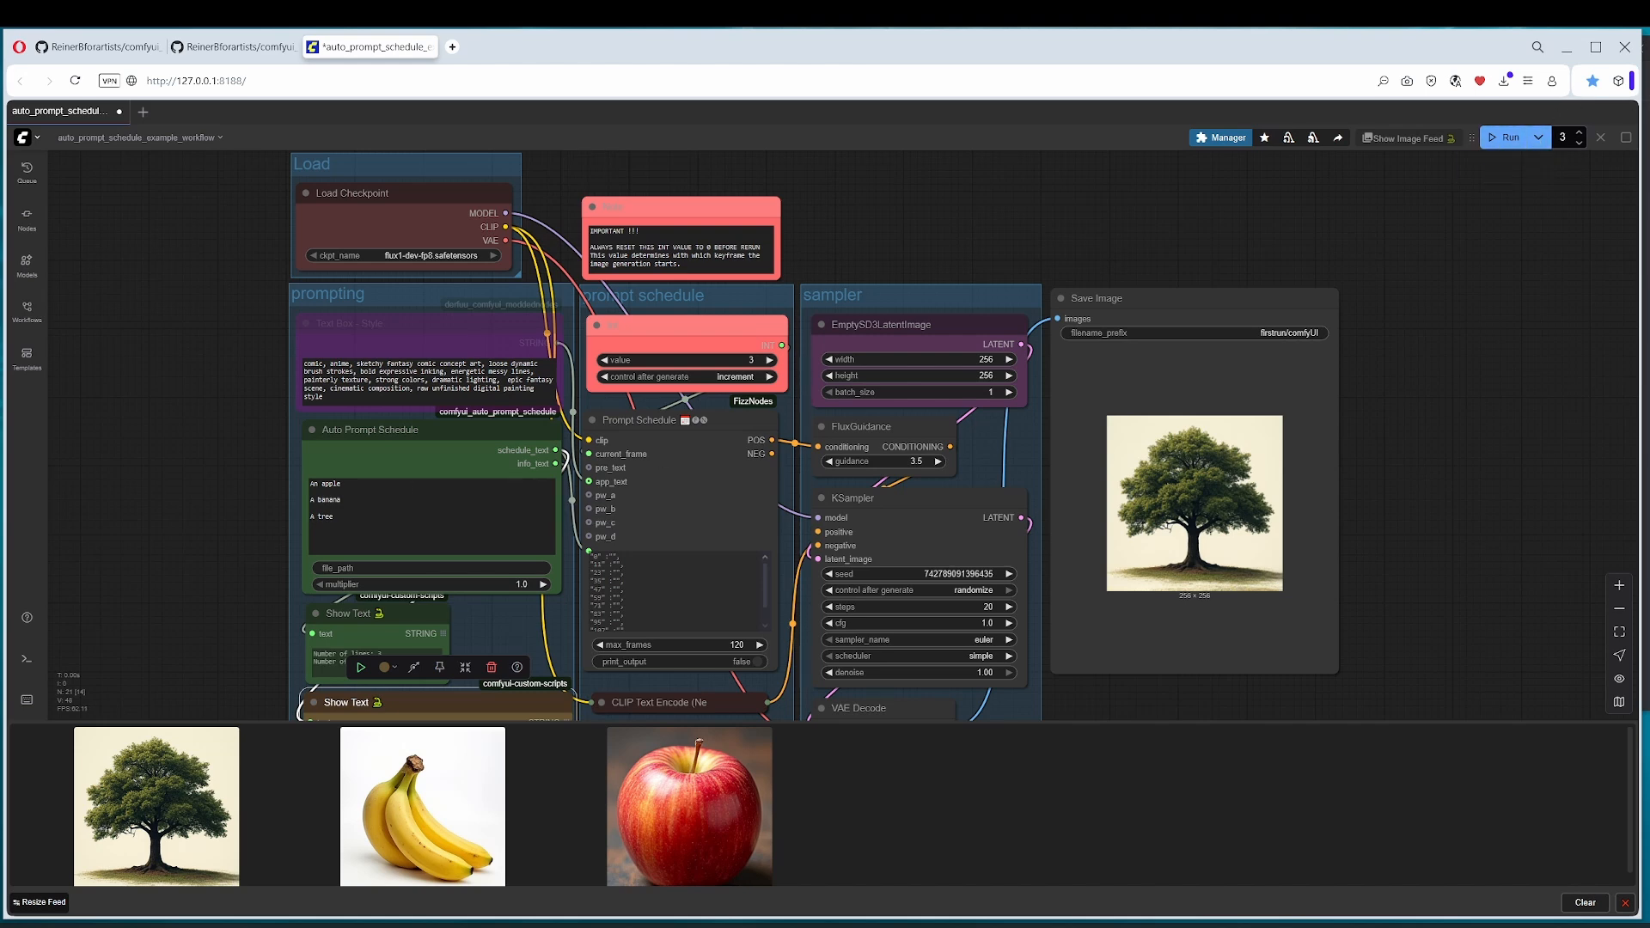
pyautogui.click(438, 431)
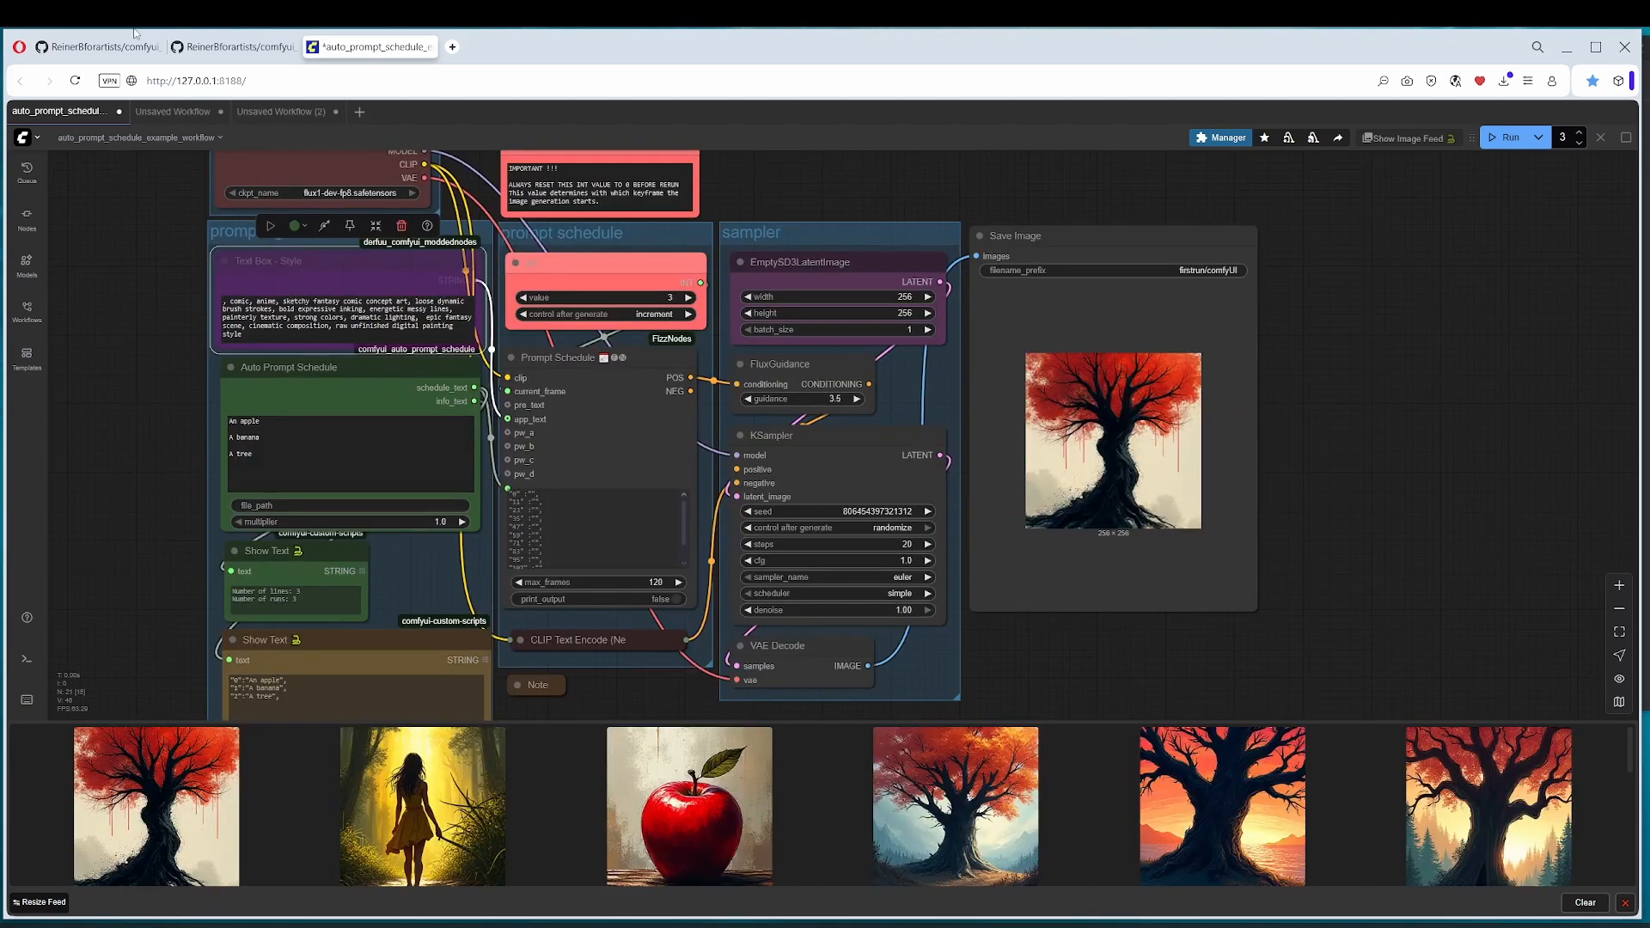
# Step: Switch to the comfyui_auto_prompt_schedule GitHub page and examine the README's installation, usage and example workflow sections, including the repository address
pyautogui.click(253, 48)
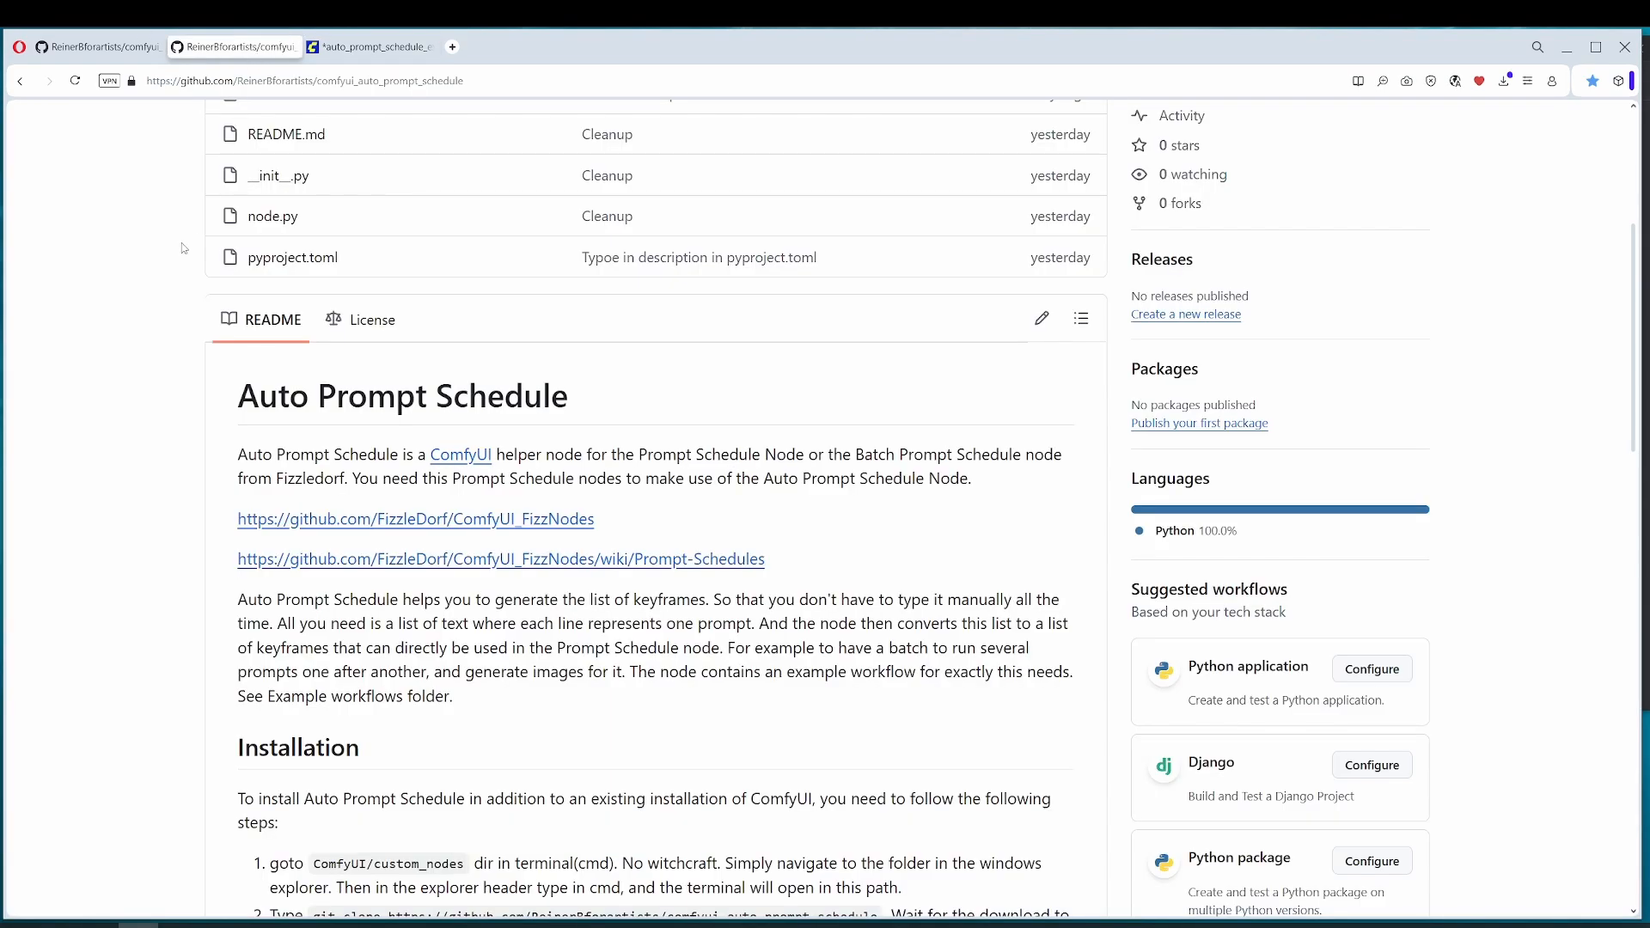
pyautogui.scroll(5, 479, 283)
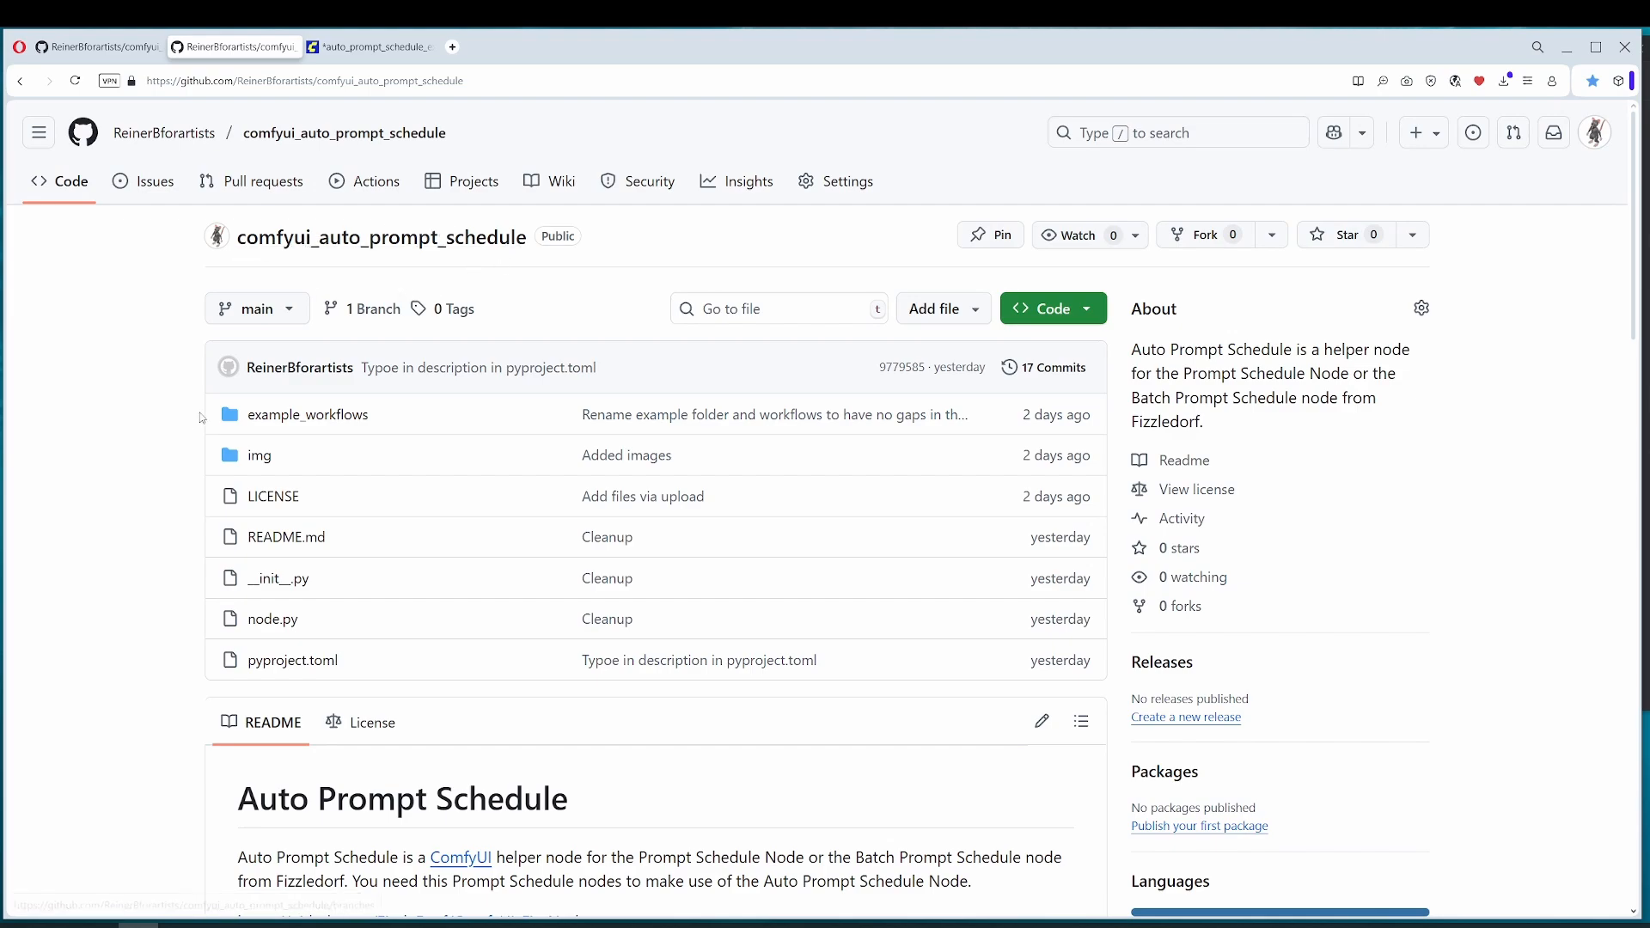
pyautogui.scroll(-10, 111, 446)
pyautogui.scroll(-3, 145, 522)
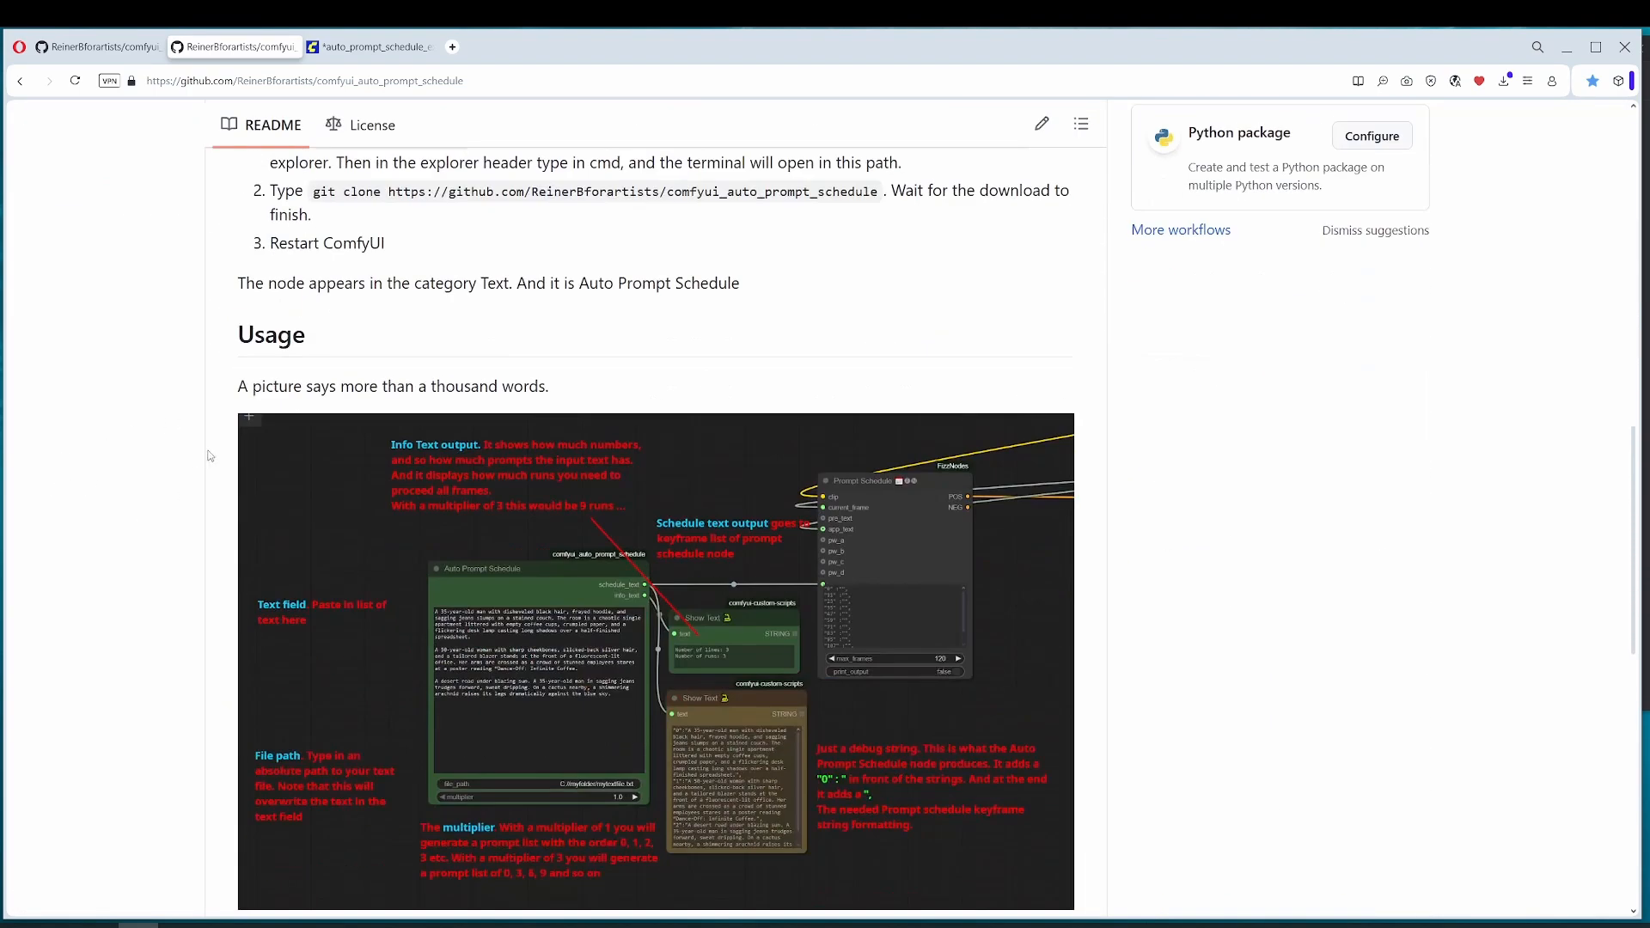
pyautogui.scroll(3, 424, 340)
pyautogui.scroll(-3, 232, 526)
pyautogui.scroll(-3, 225, 536)
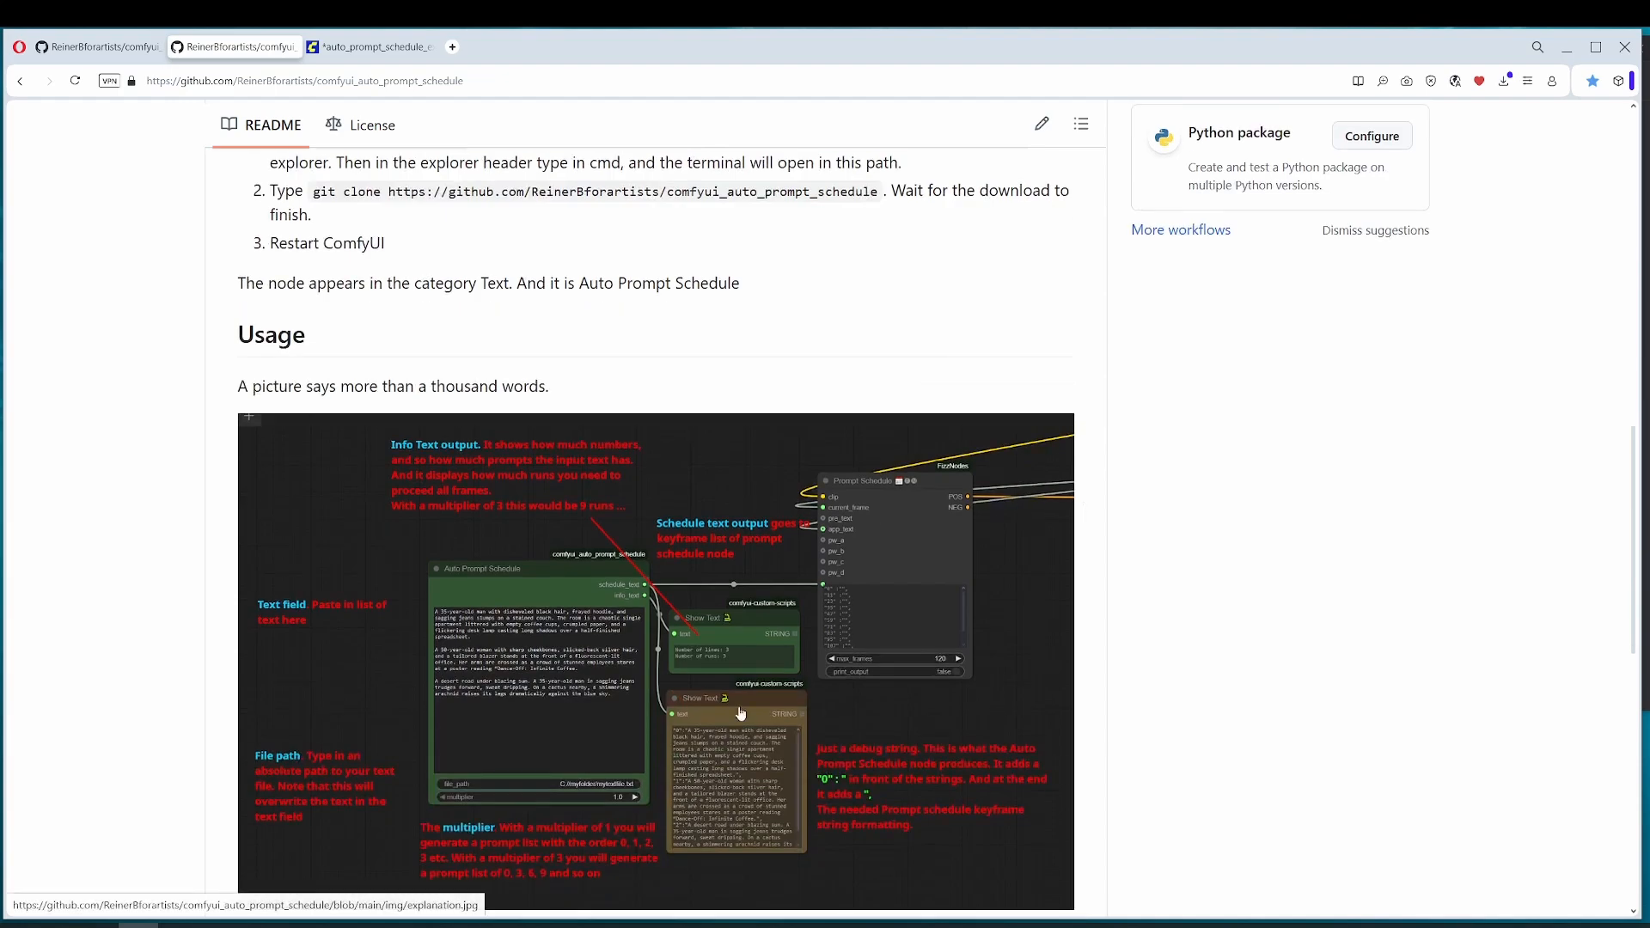
pyautogui.scroll(-9, 251, 434)
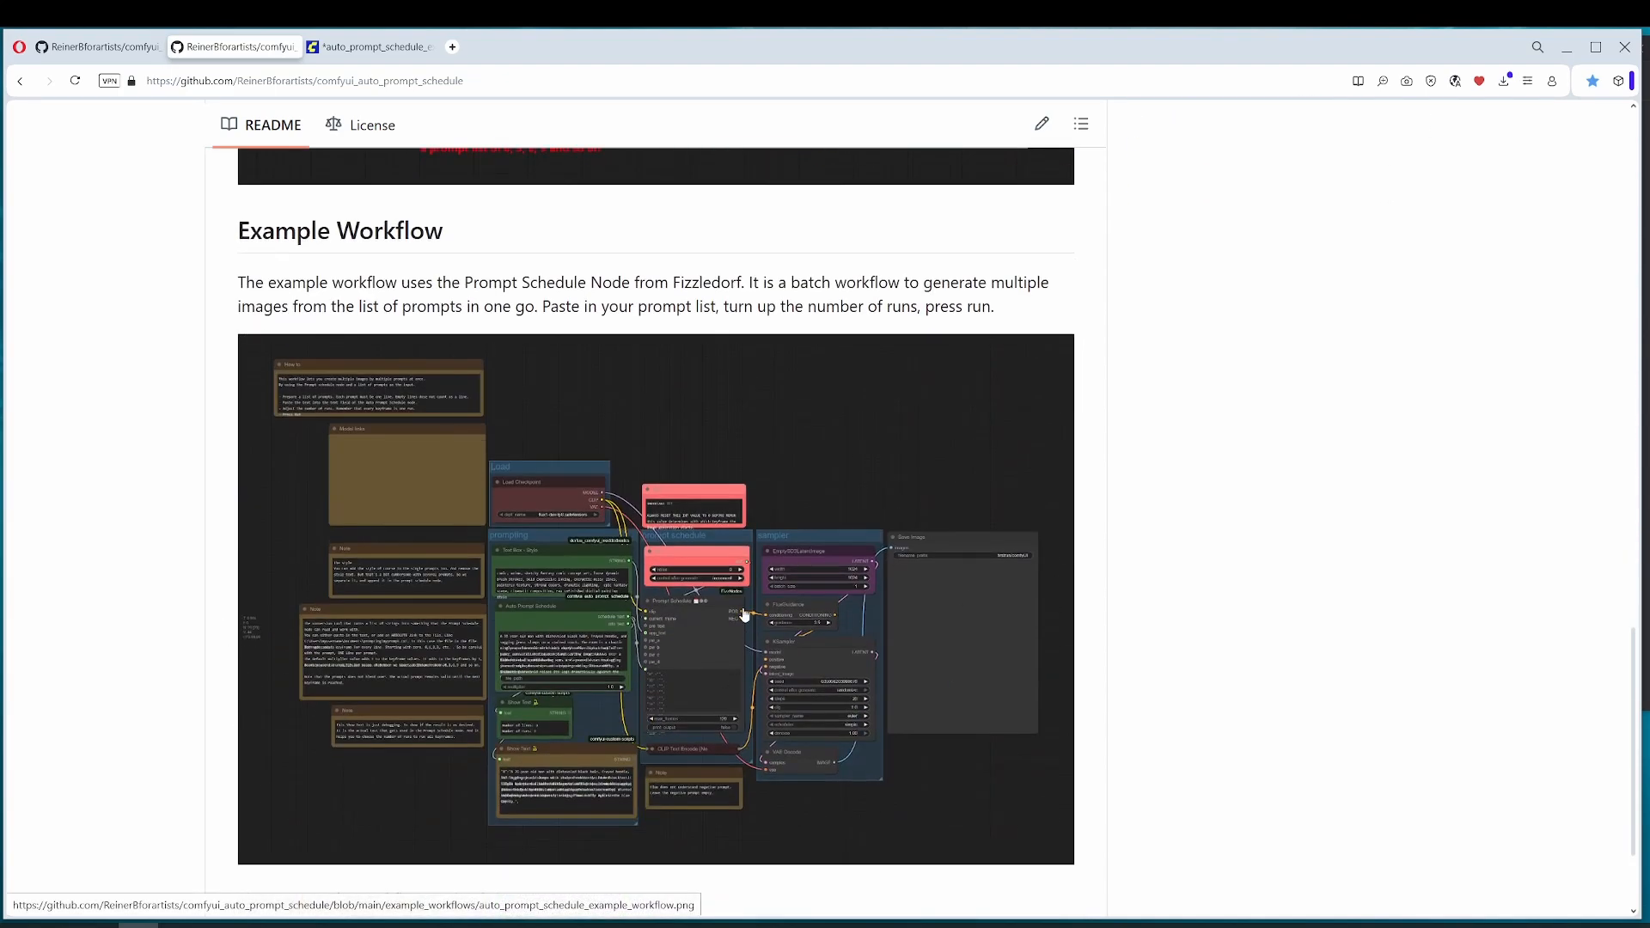
pyautogui.scroll(4, 744, 613)
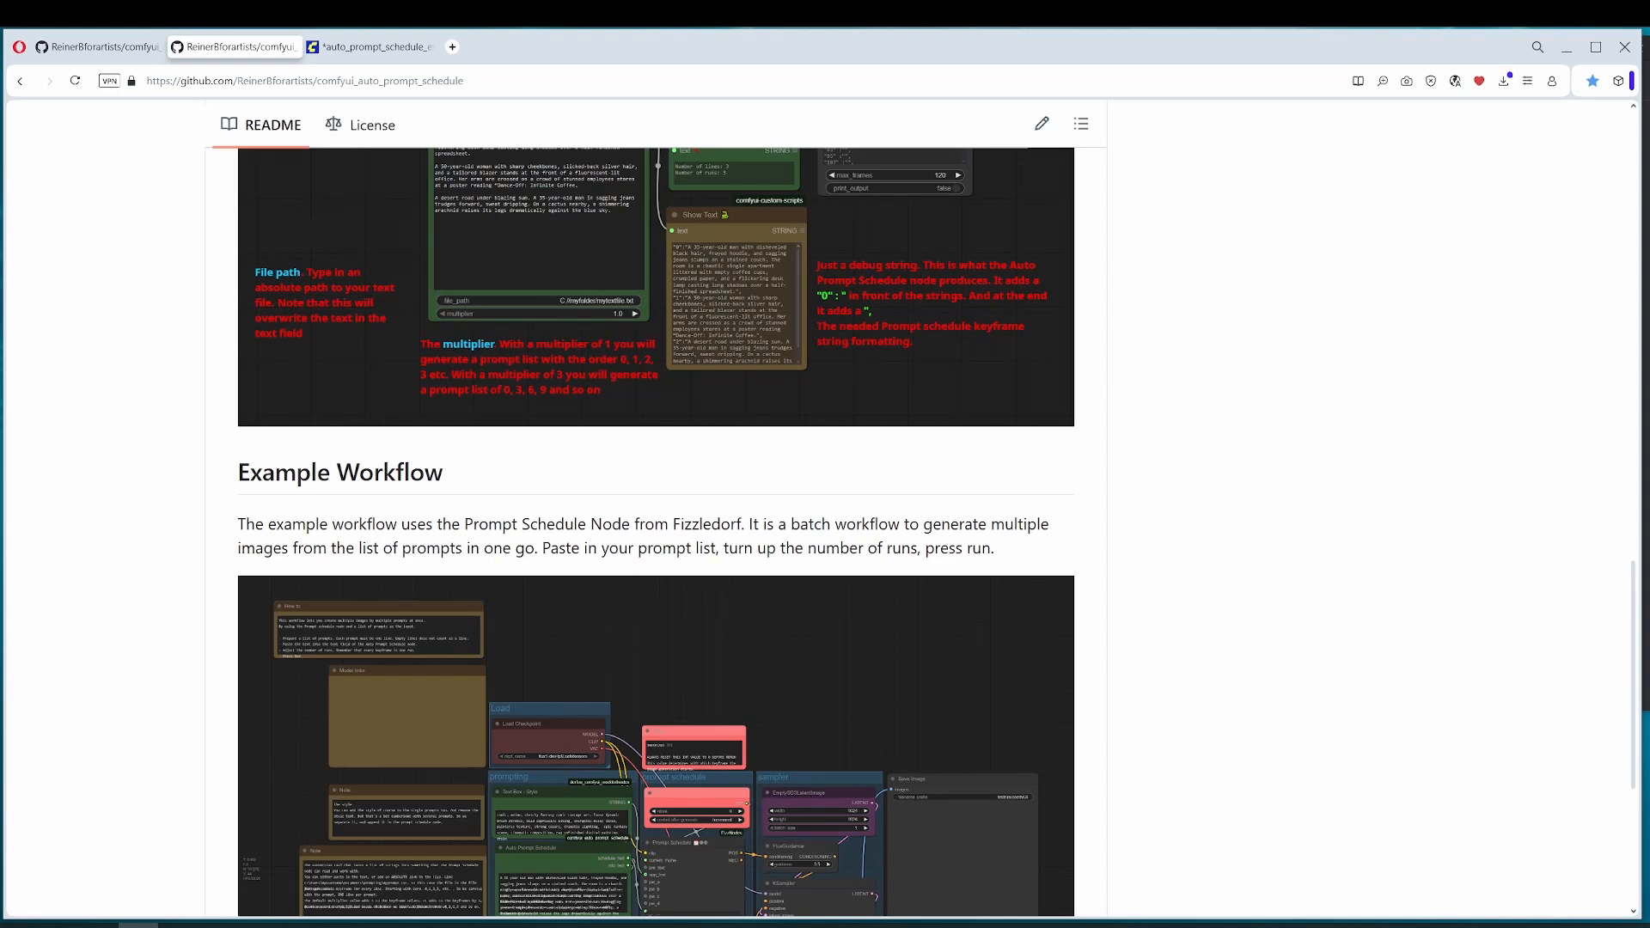
pyautogui.scroll(15, 266, 317)
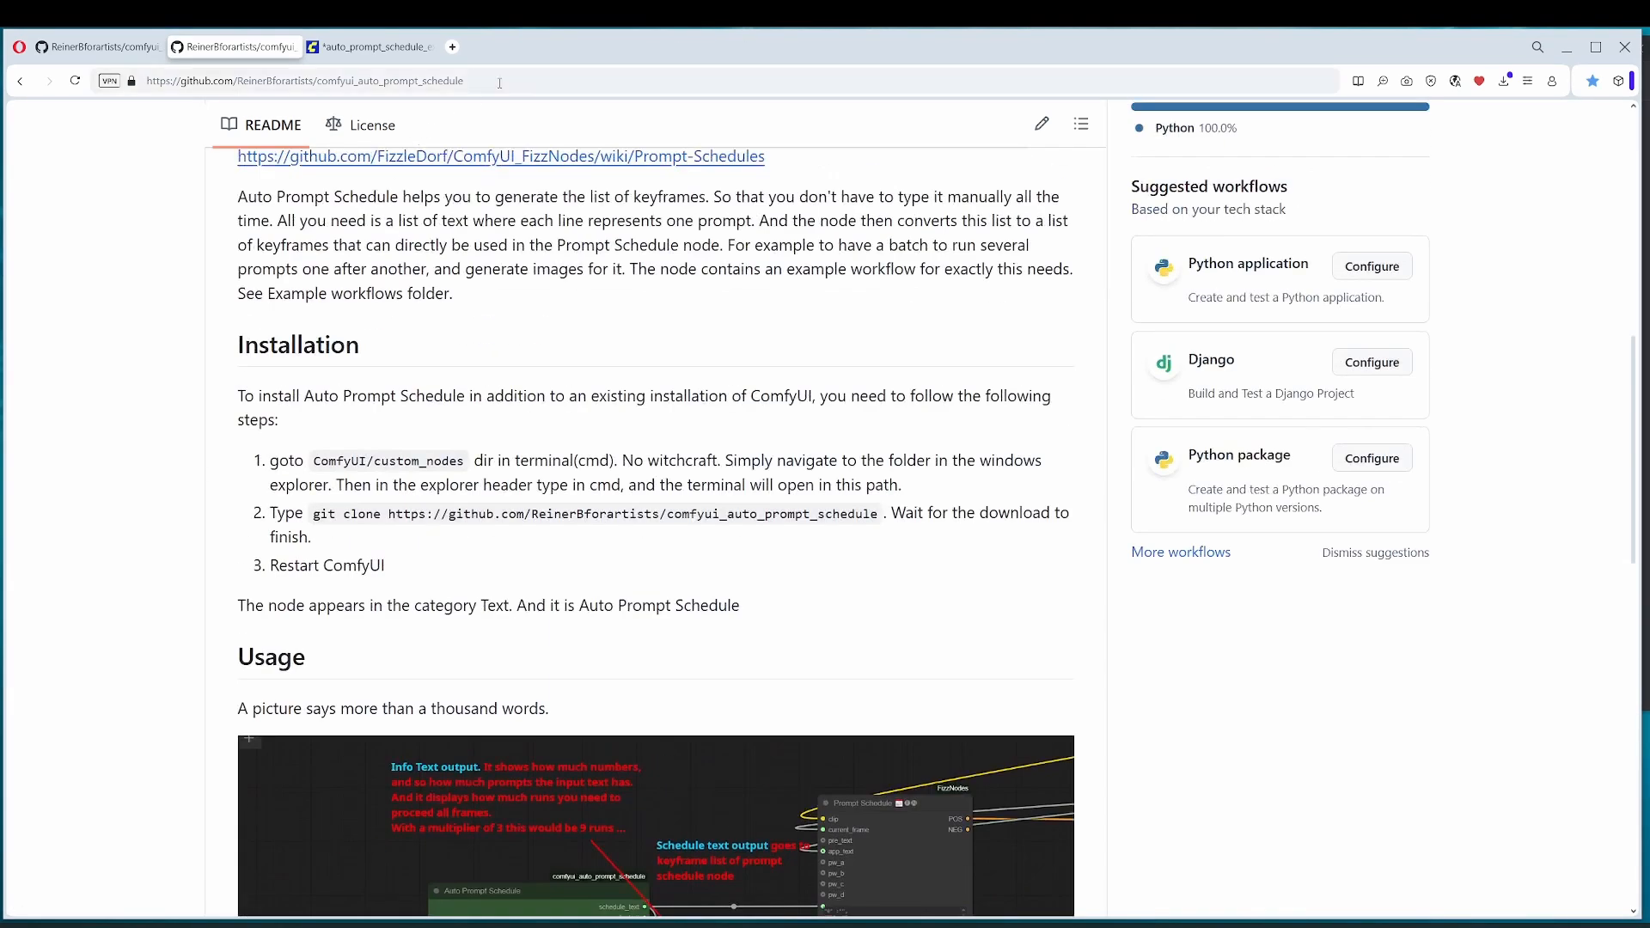
pyautogui.click(500, 82)
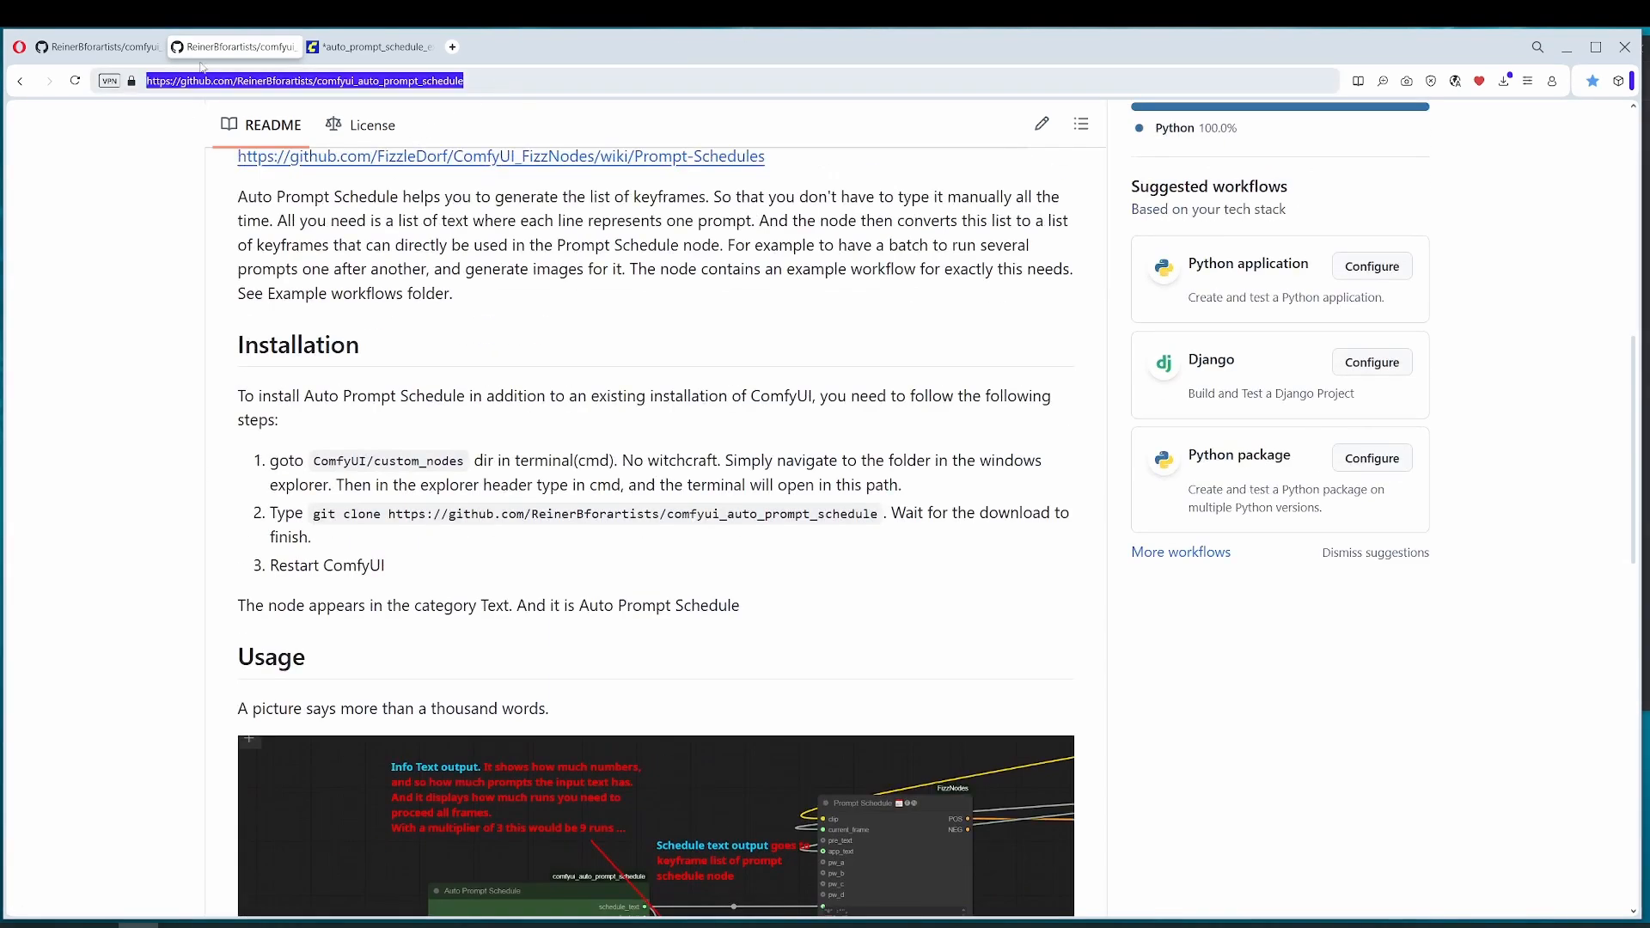
# Step: Return to the ComfyUI workflow and examine the Auto Prompt Schedule node's prompt list, its Show Text outputs and its link to Prompt Schedule
pyautogui.hotkey('ctrl', 'Tab')
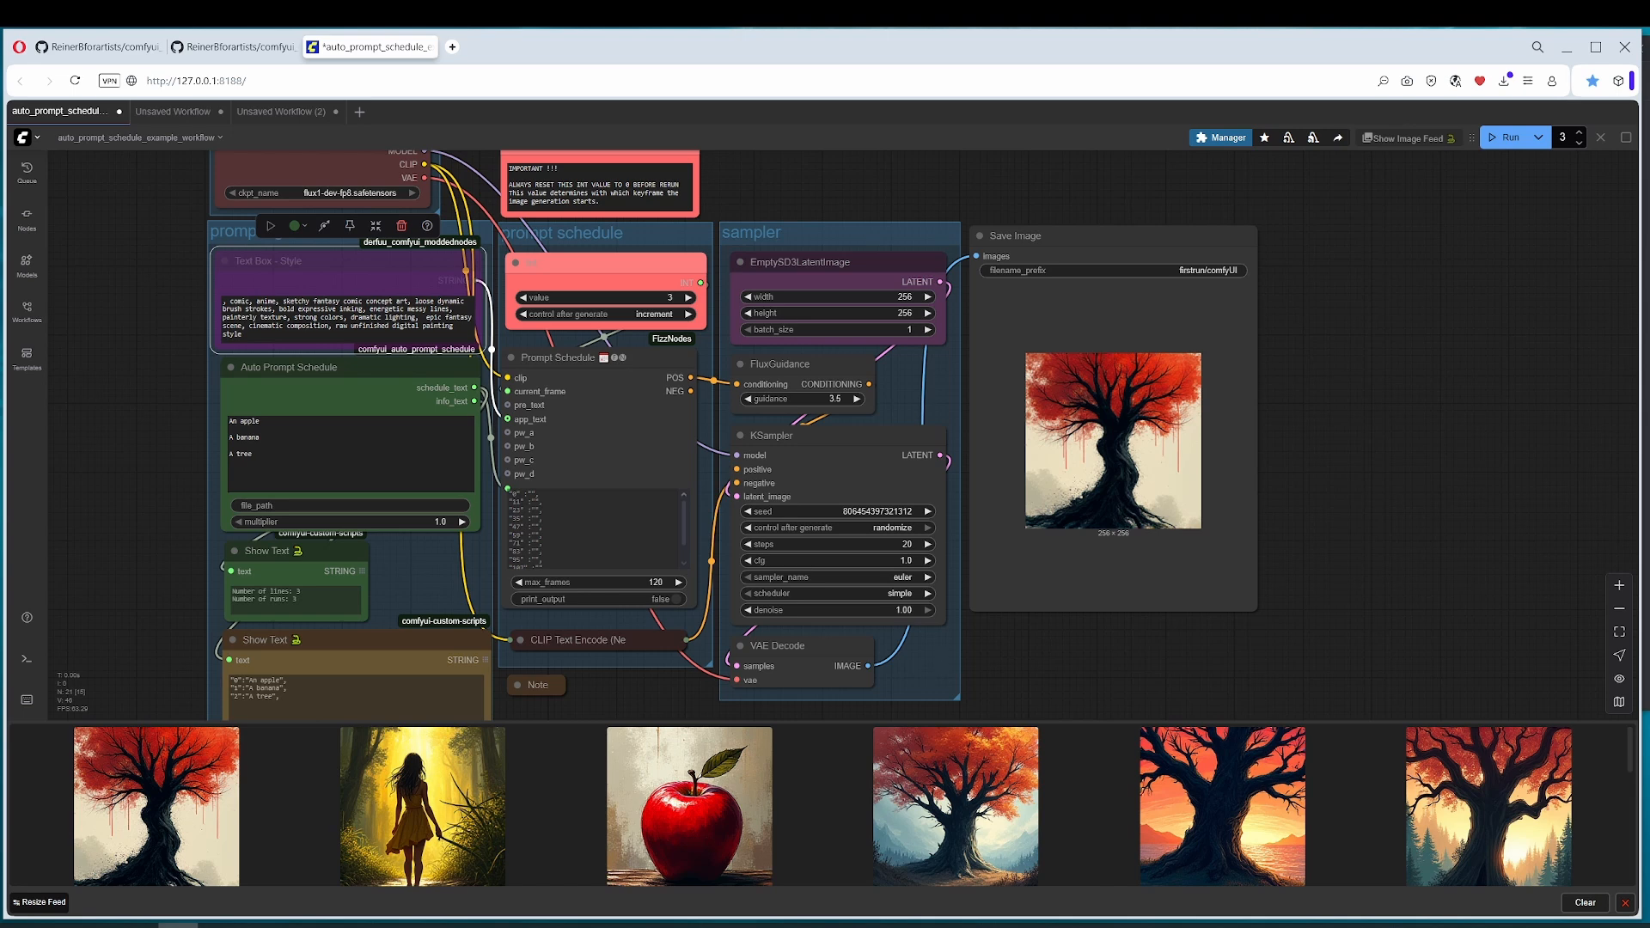
pyautogui.click(605, 361)
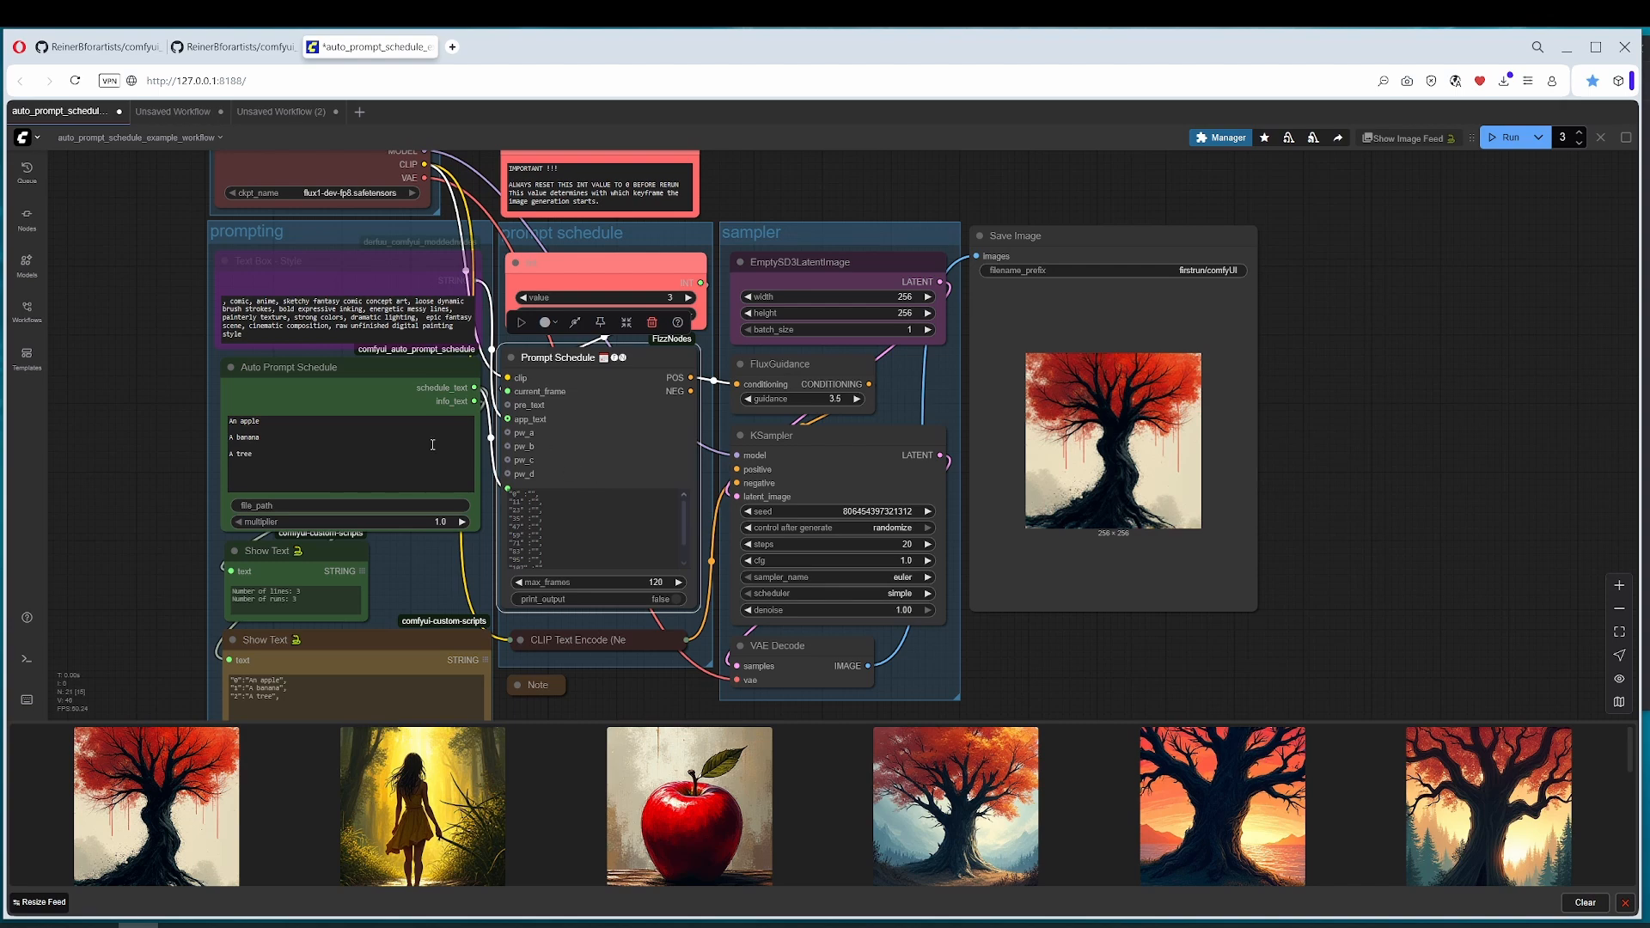
pyautogui.click(315, 365)
pyautogui.scroll(2, 142, 477)
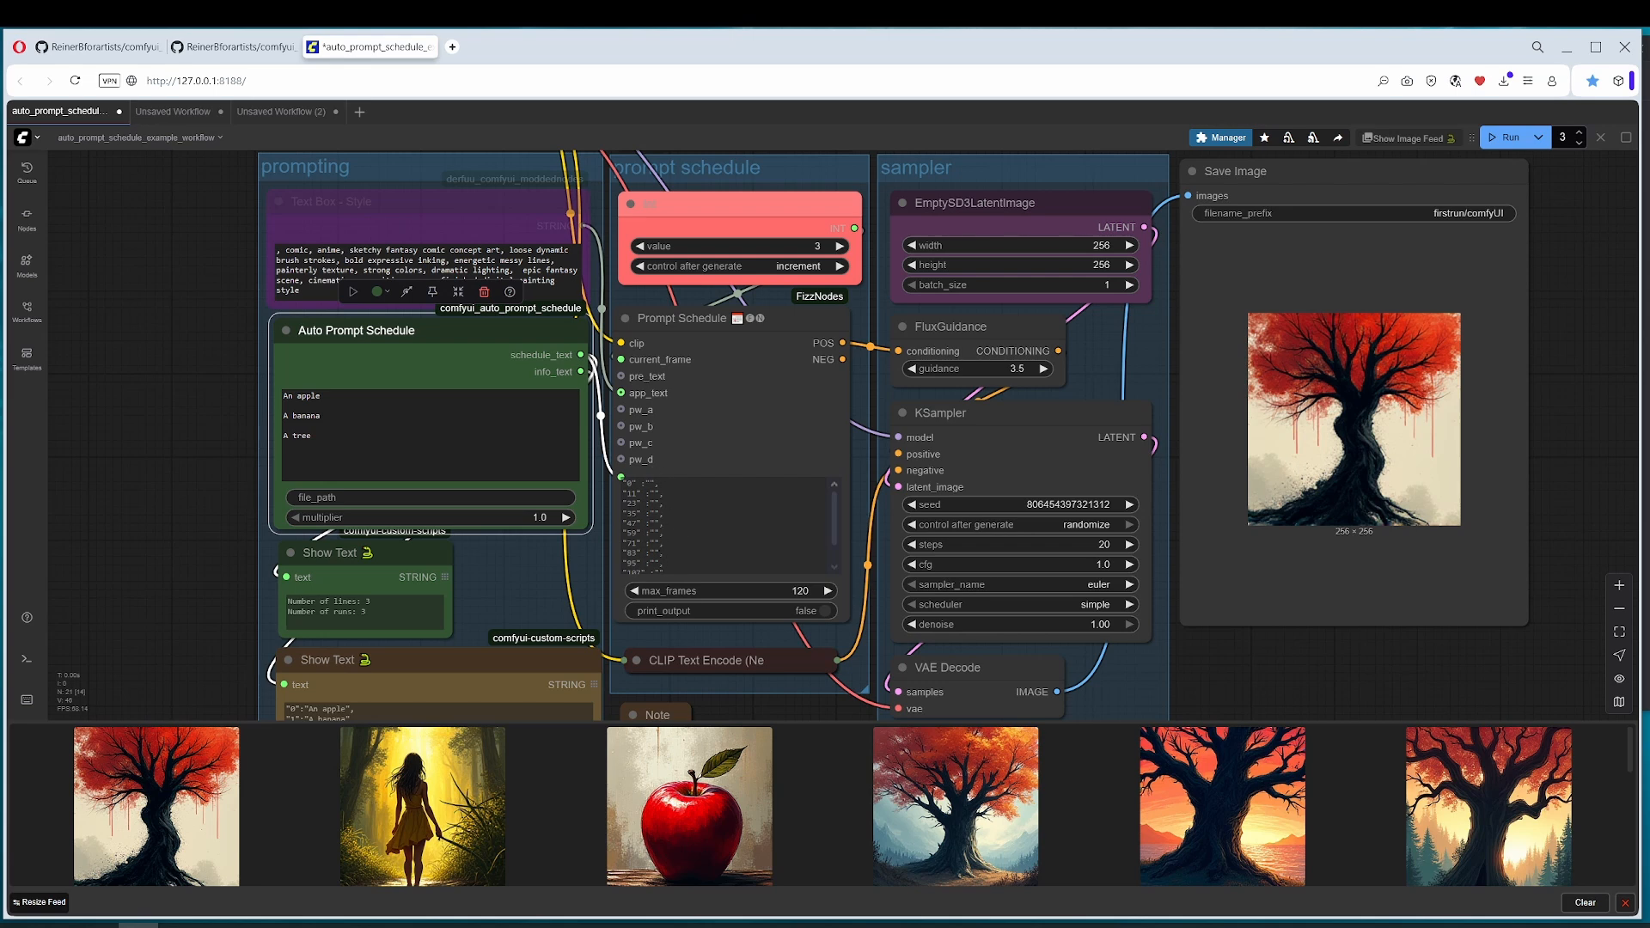
pyautogui.click(340, 436)
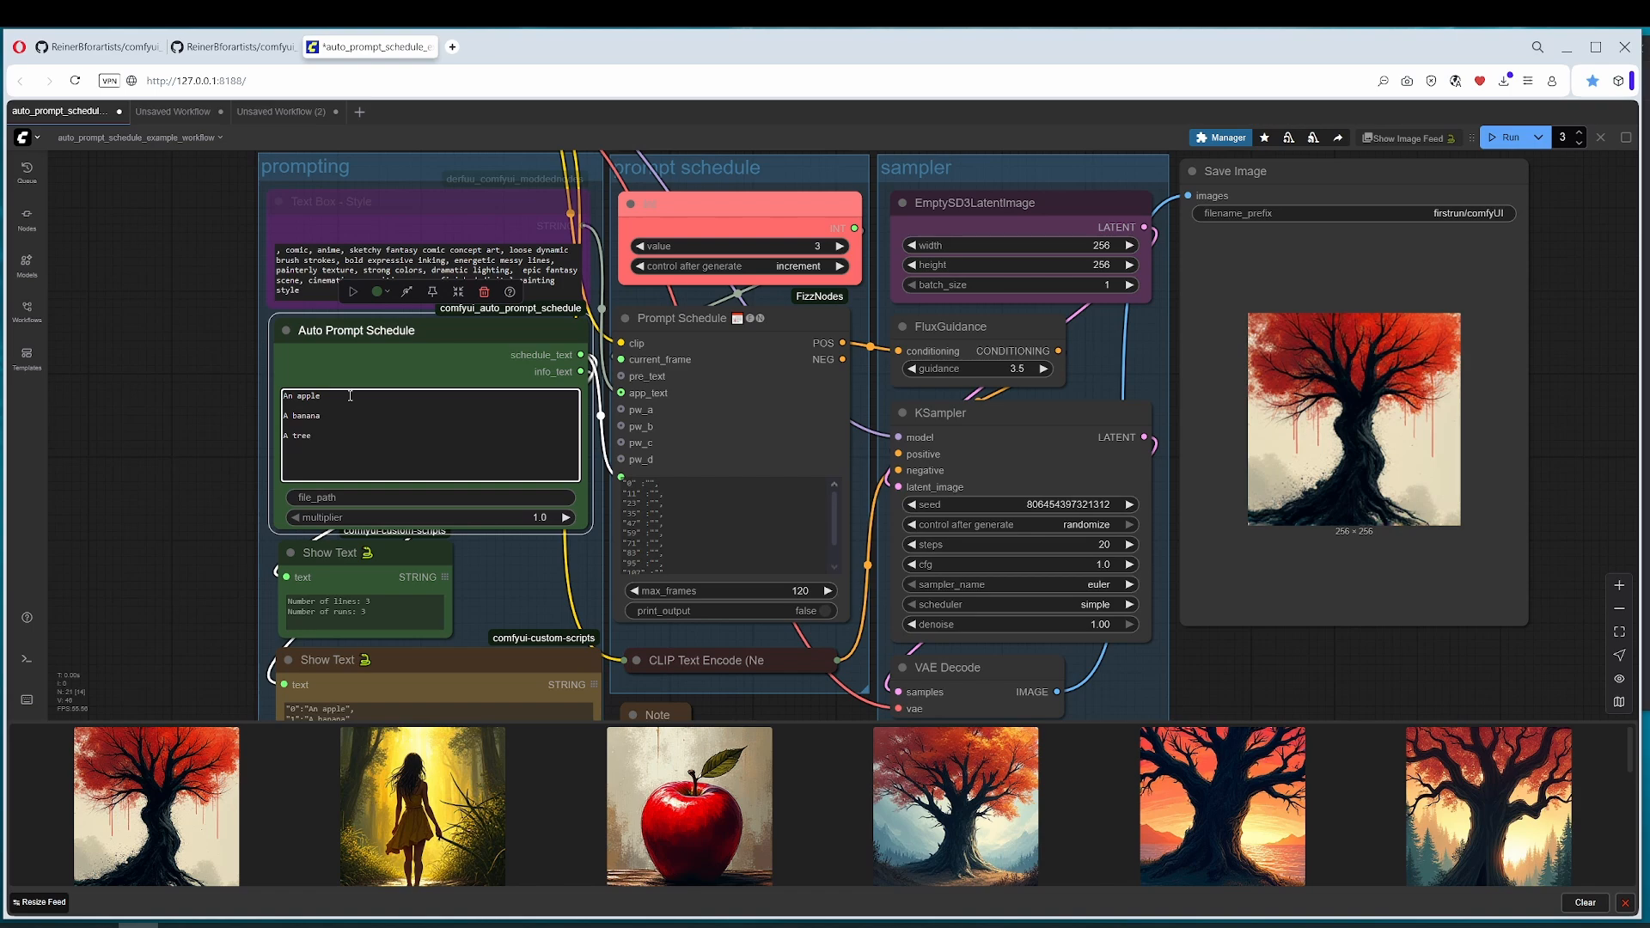
pyautogui.moveTo(543, 583); pyautogui.dragTo(589, 379)
pyautogui.scroll(4, 410, 512)
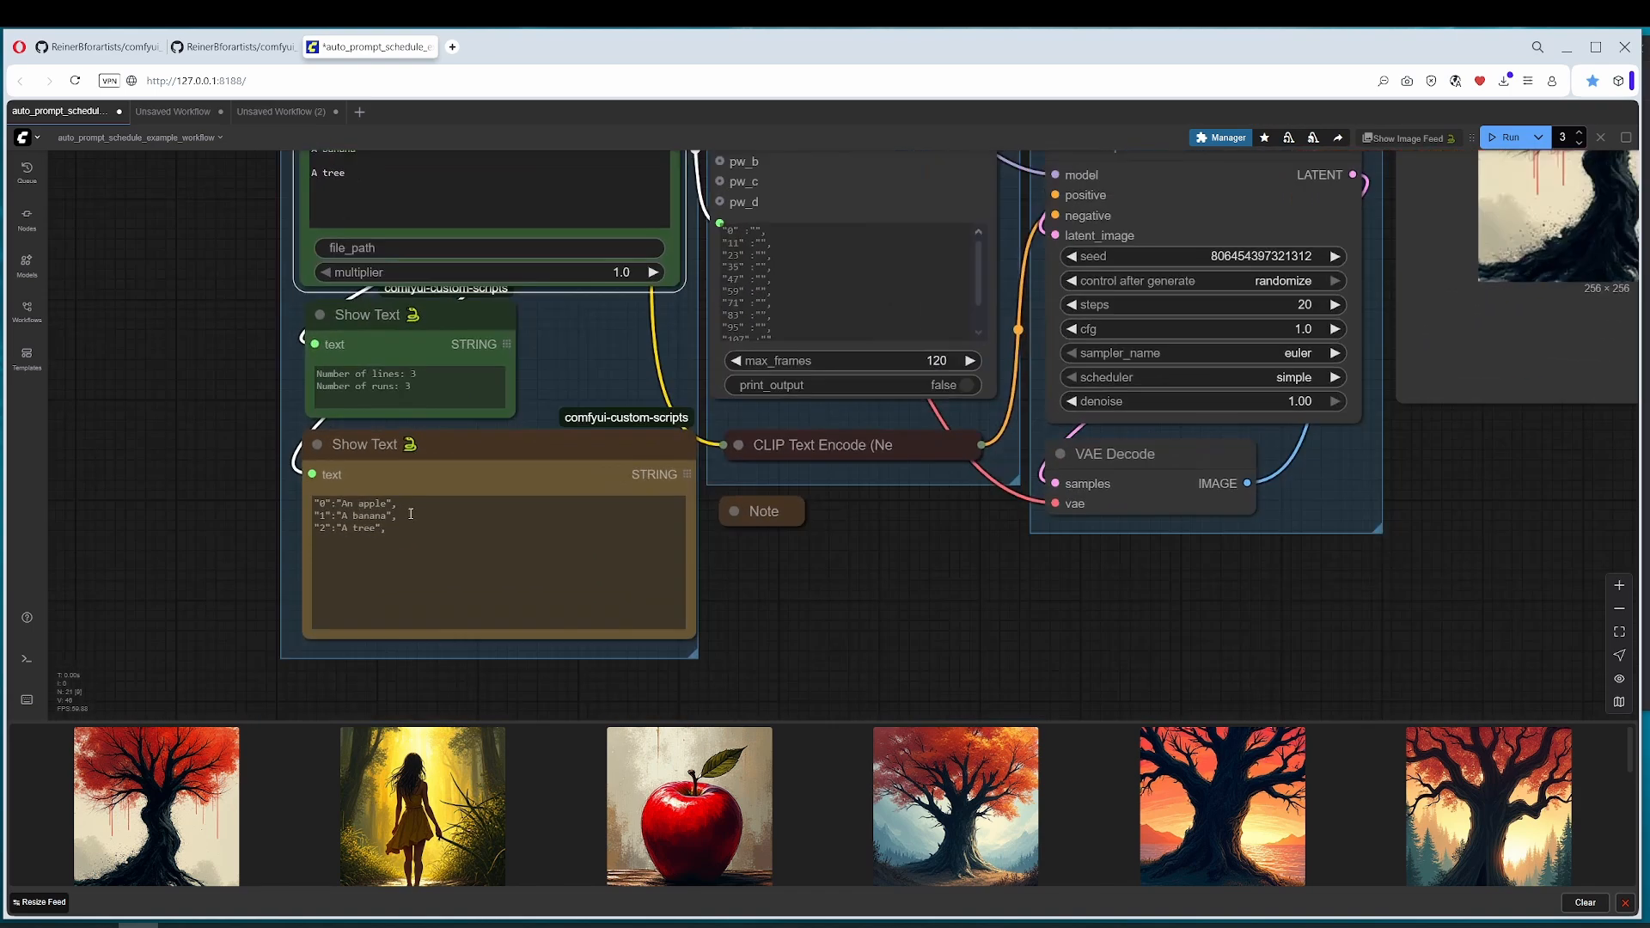
pyautogui.moveTo(961, 393); pyautogui.dragTo(798, 659)
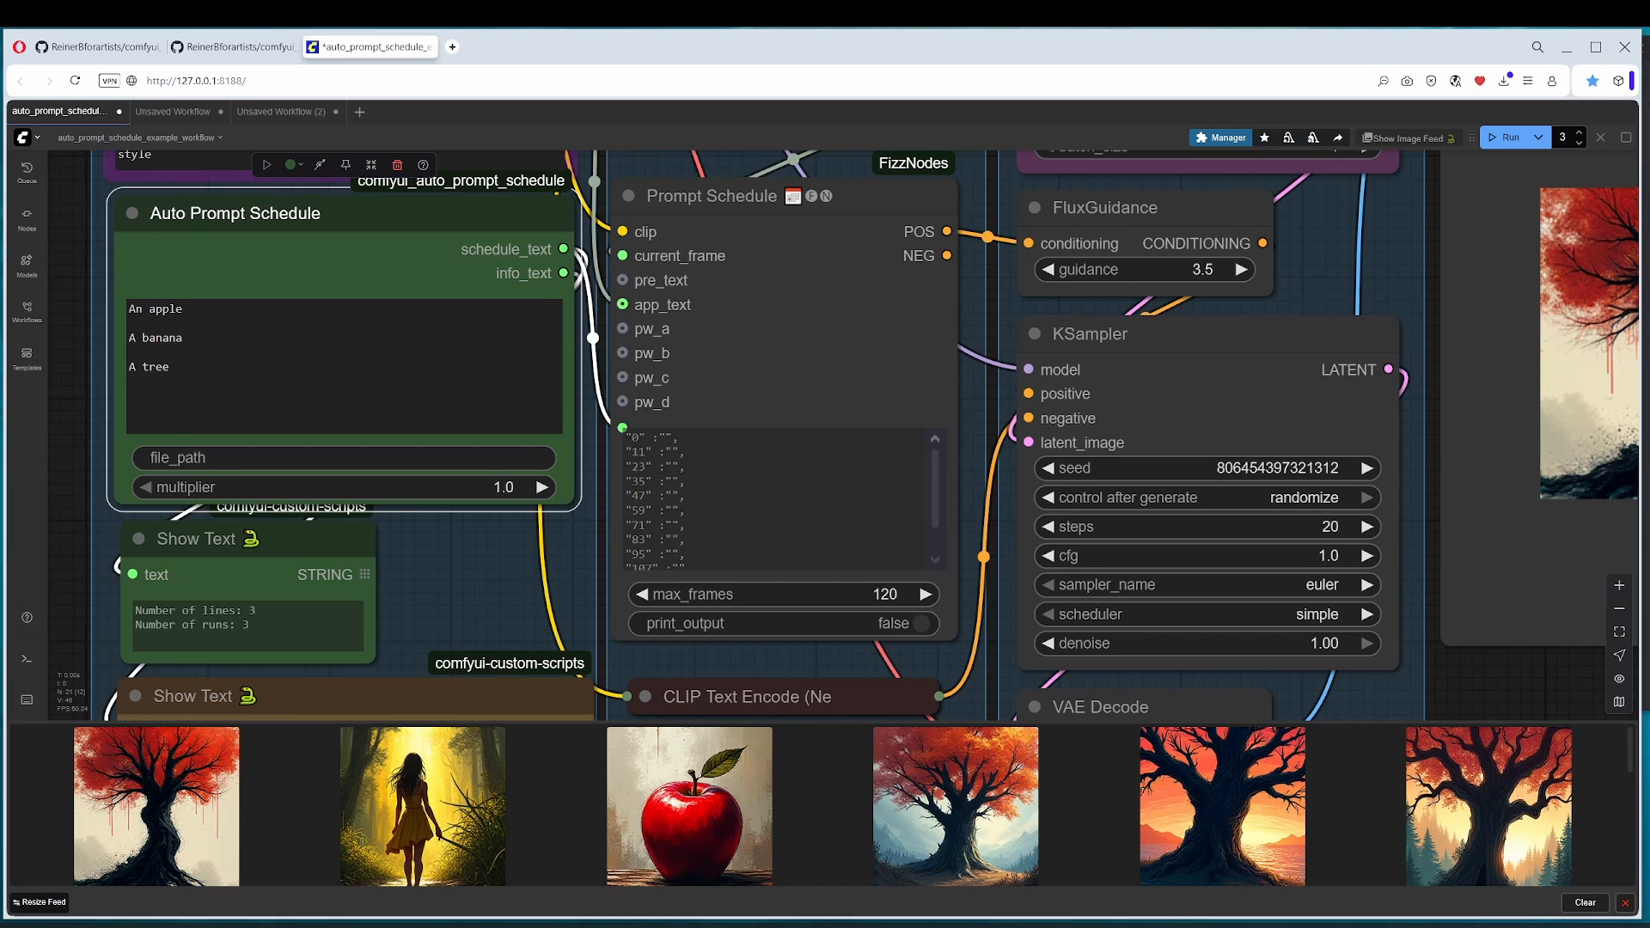
pyautogui.click(204, 312)
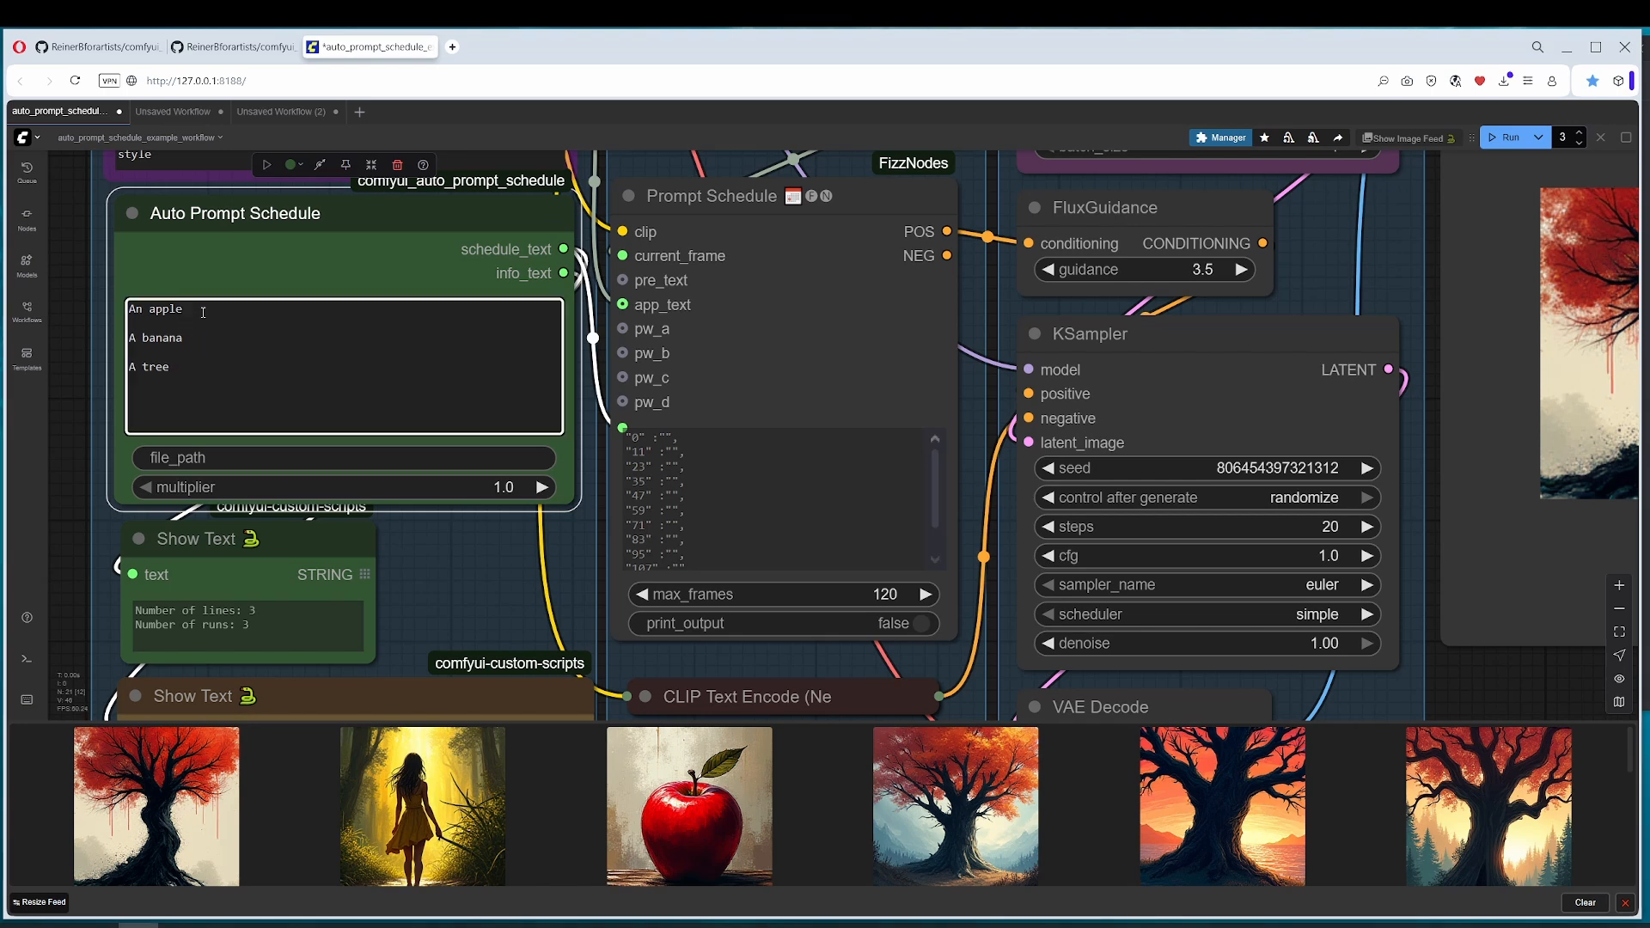
pyautogui.click(178, 925)
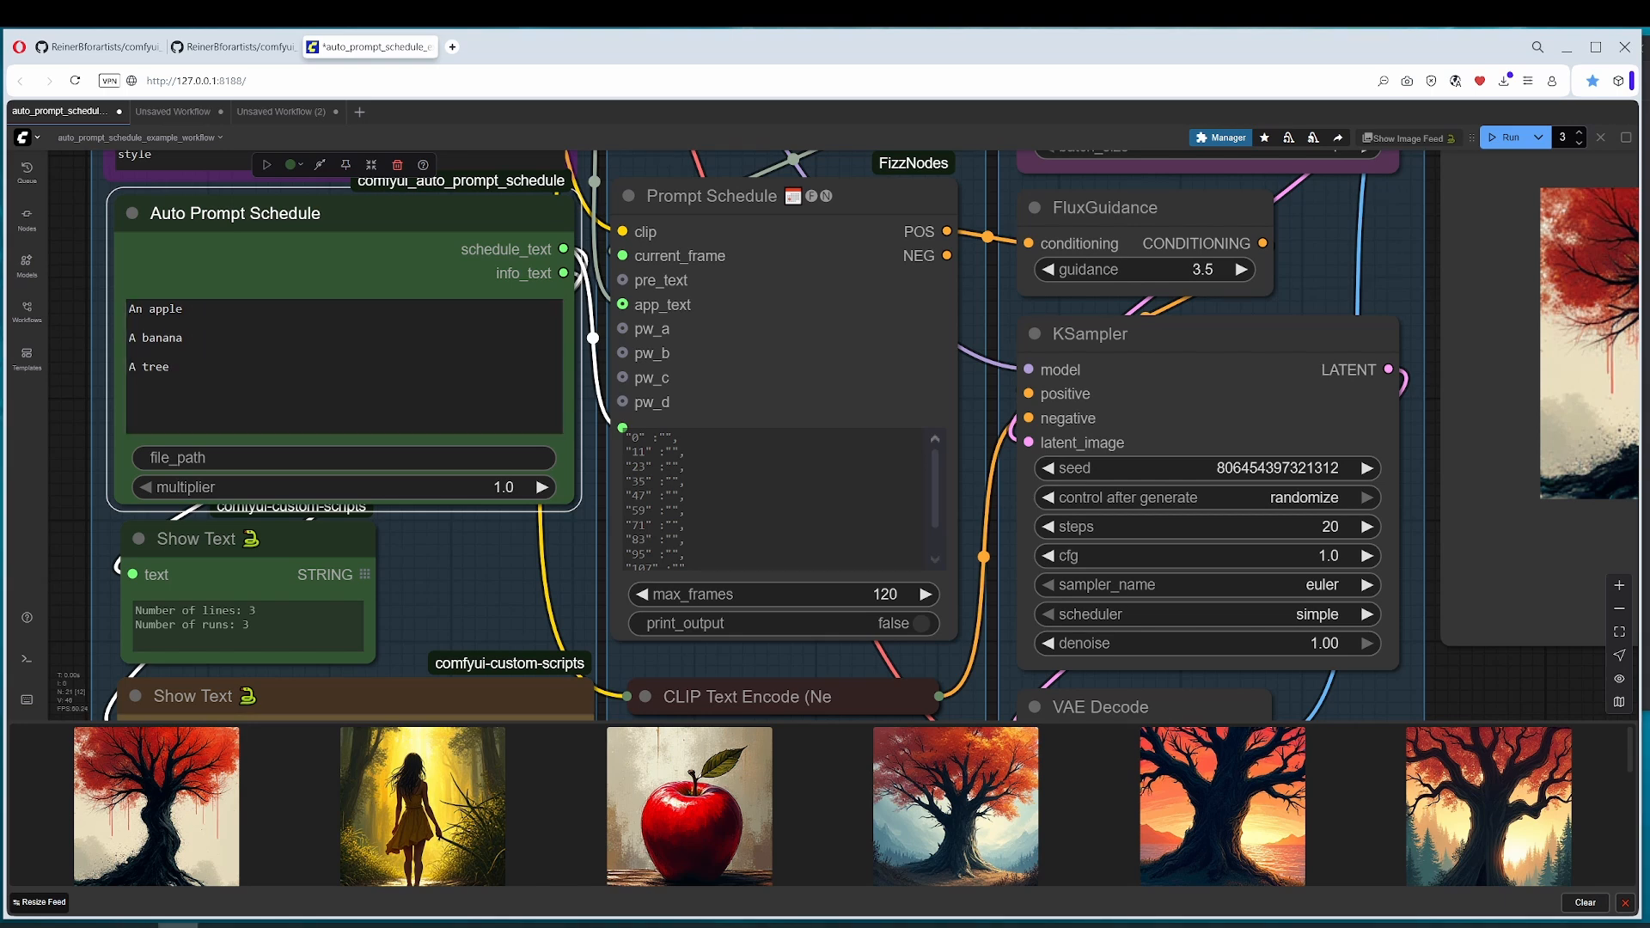
pyautogui.click(242, 322)
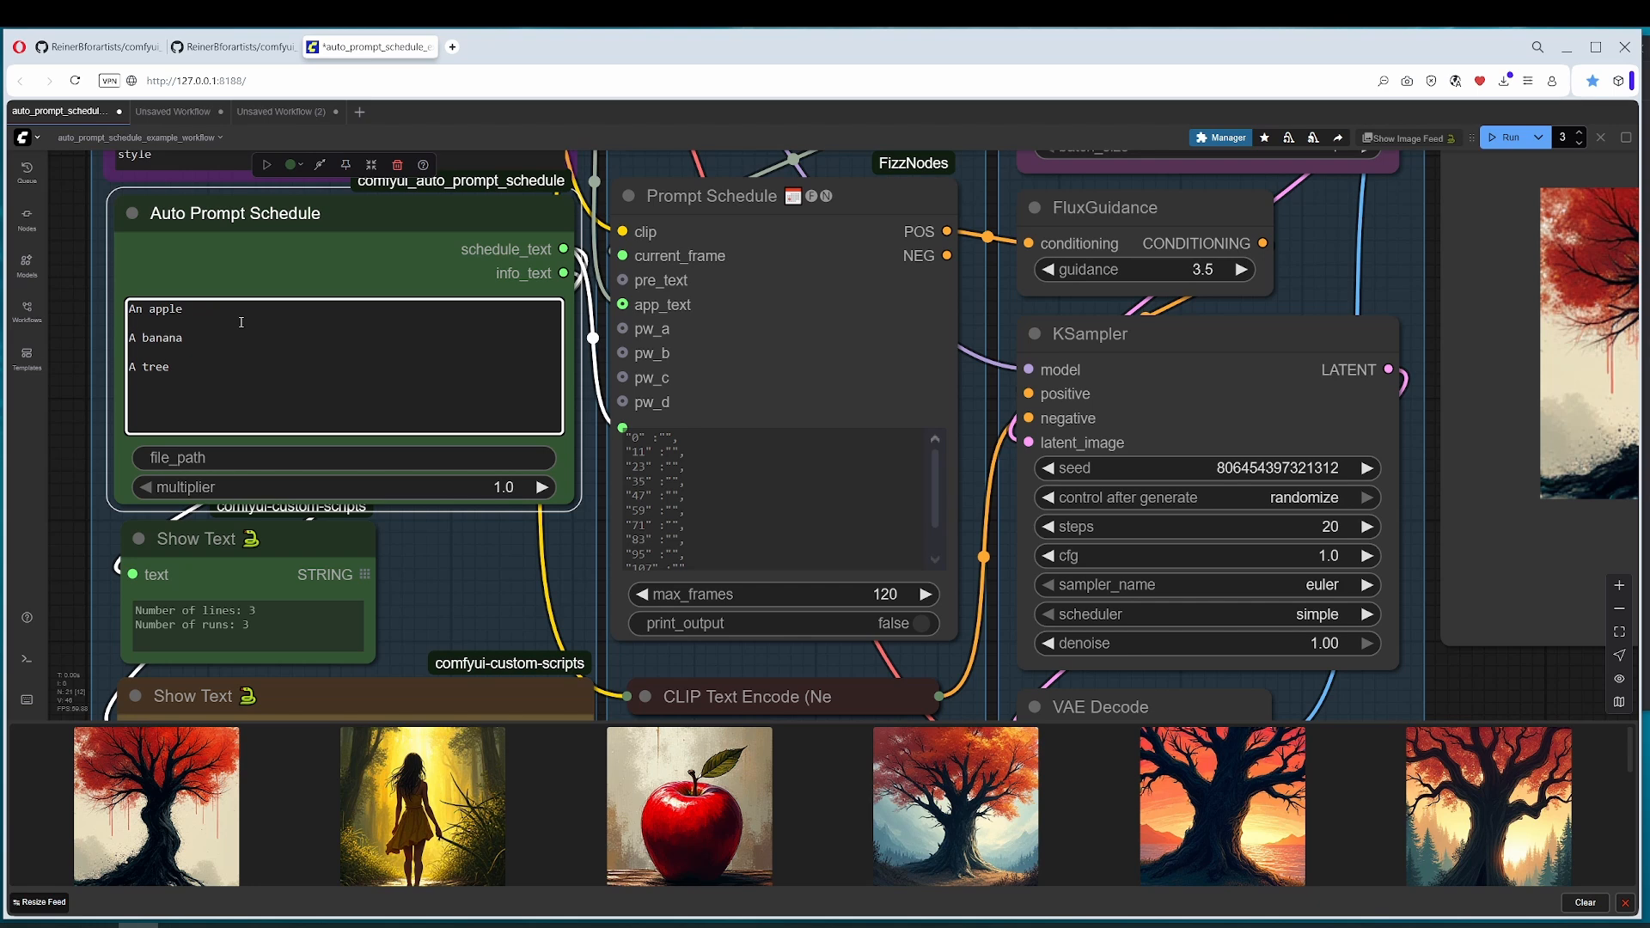
pyautogui.click(252, 459)
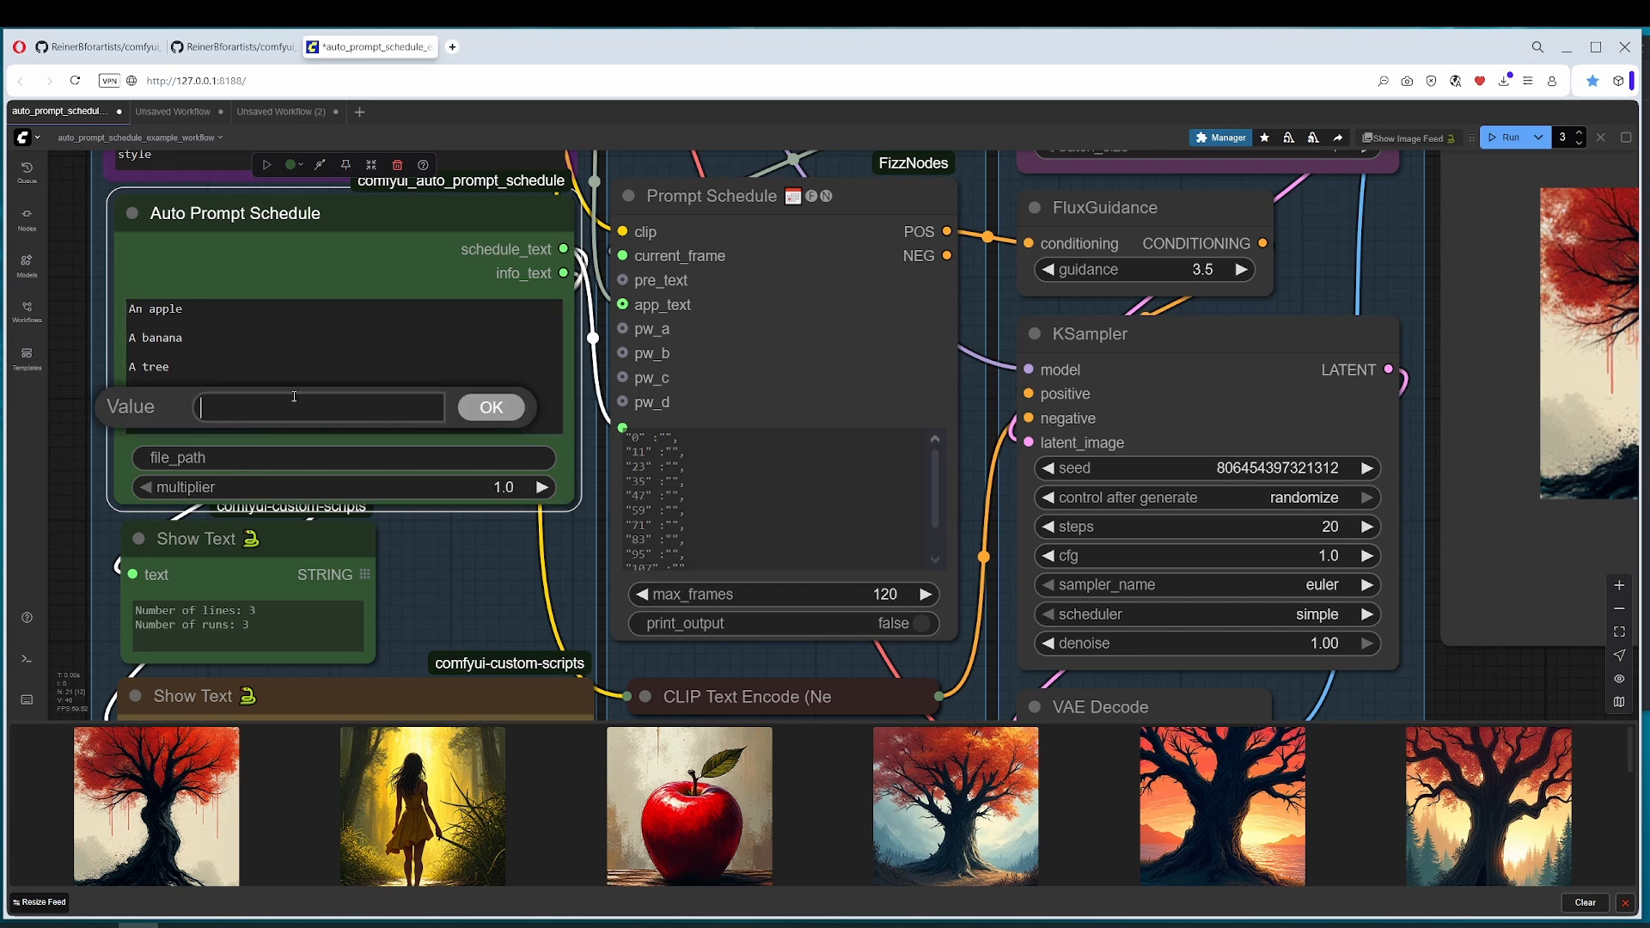
pyautogui.click(279, 460)
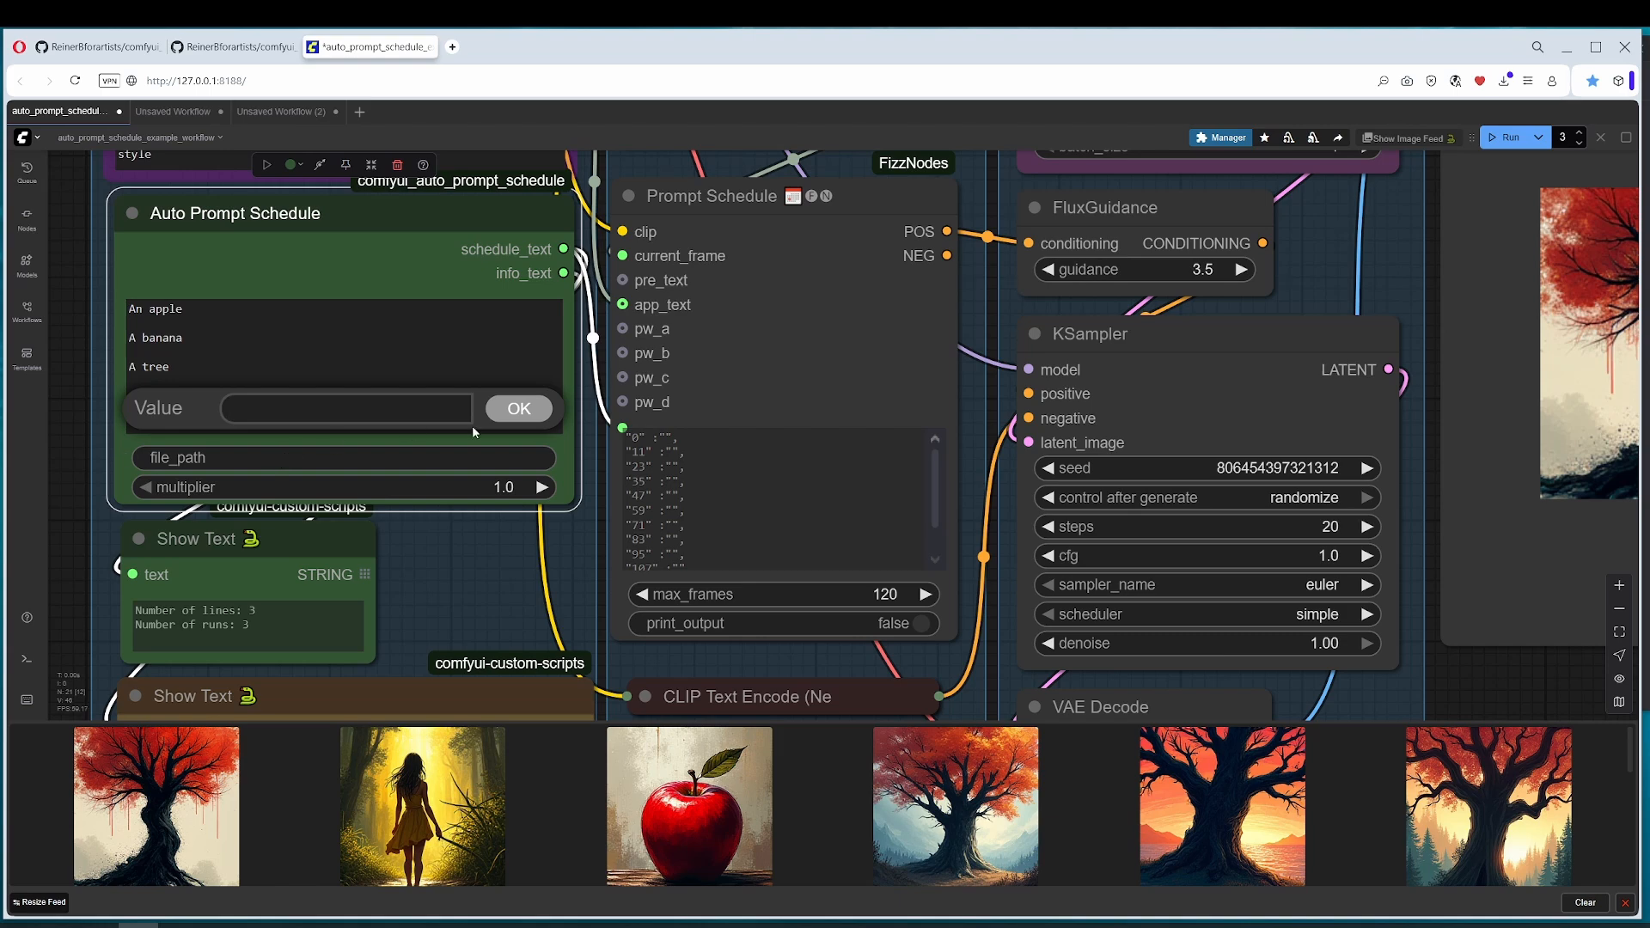
pyautogui.click(130, 352)
pyautogui.click(67, 574)
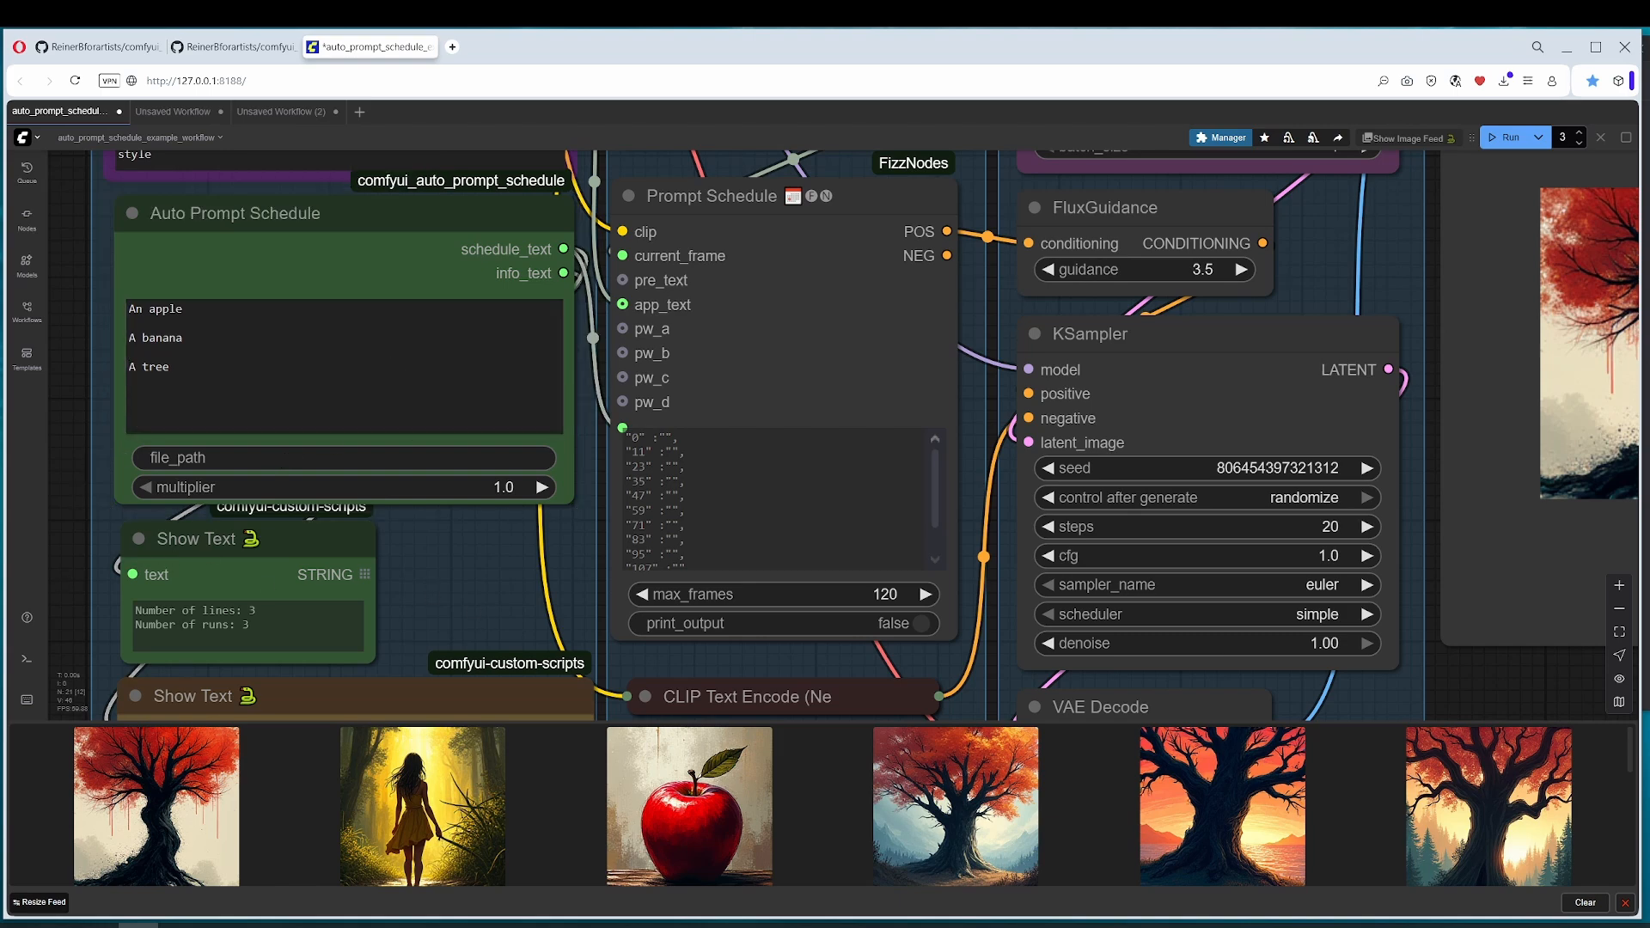
# Step: Reset the value of the red Int node feeding the Prompt Schedule's current frame to 0
pyautogui.moveTo(864, 341); pyautogui.dragTo(617, 554)
pyautogui.scroll(-3, 742, 478)
pyautogui.click(670, 353)
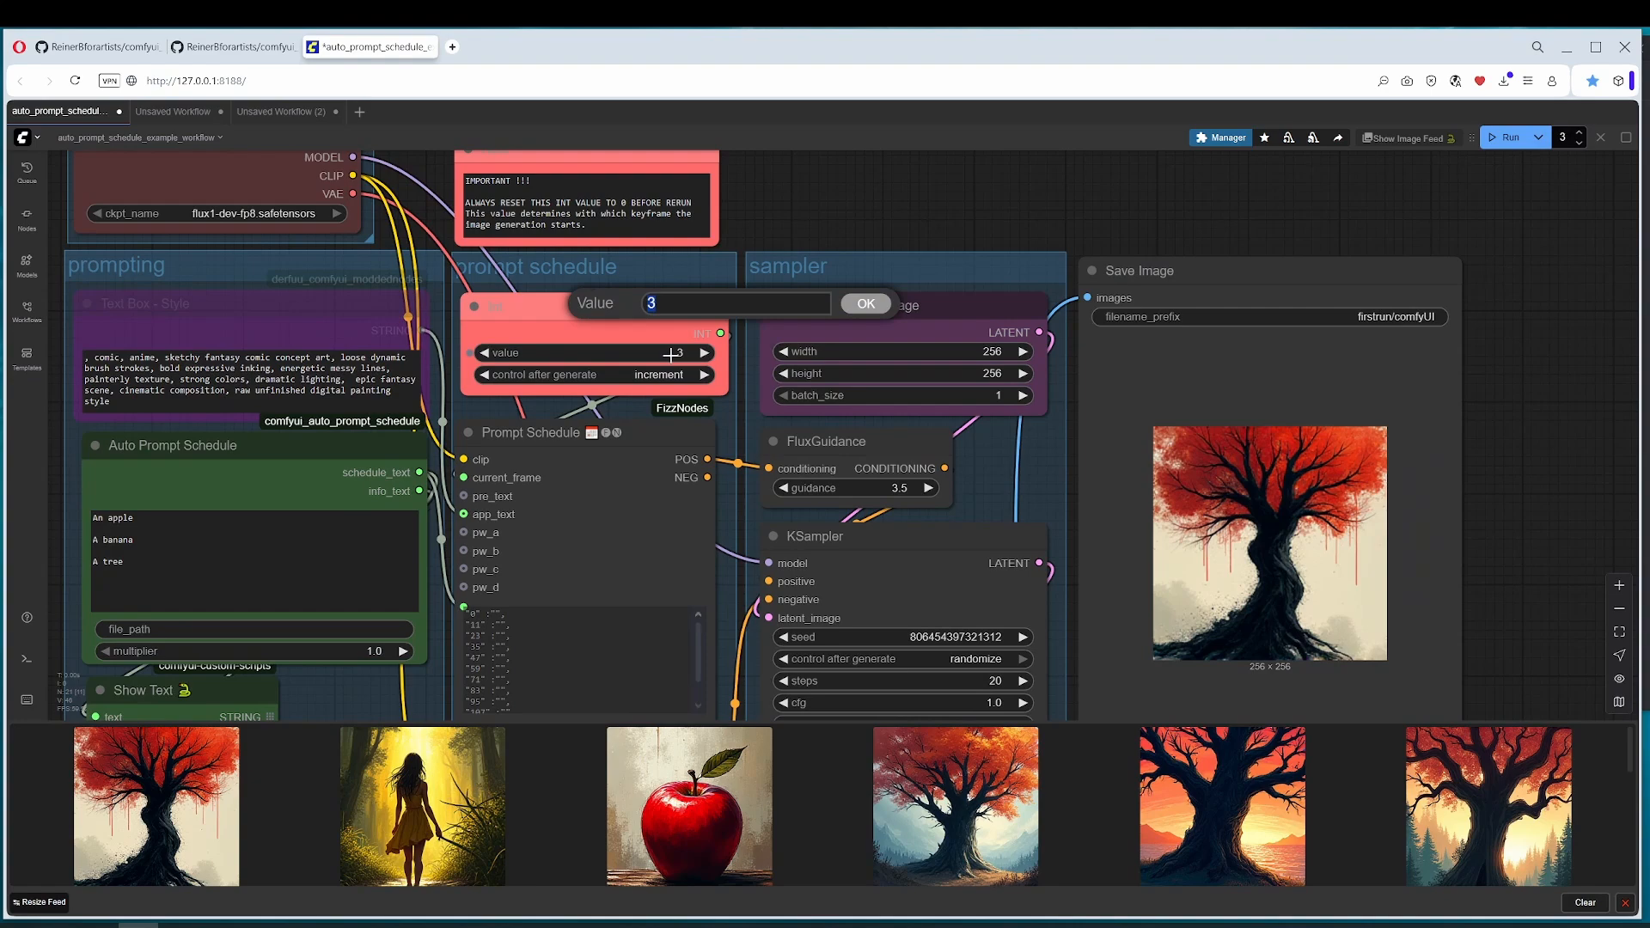
pyautogui.write('0')
pyautogui.press('Return')
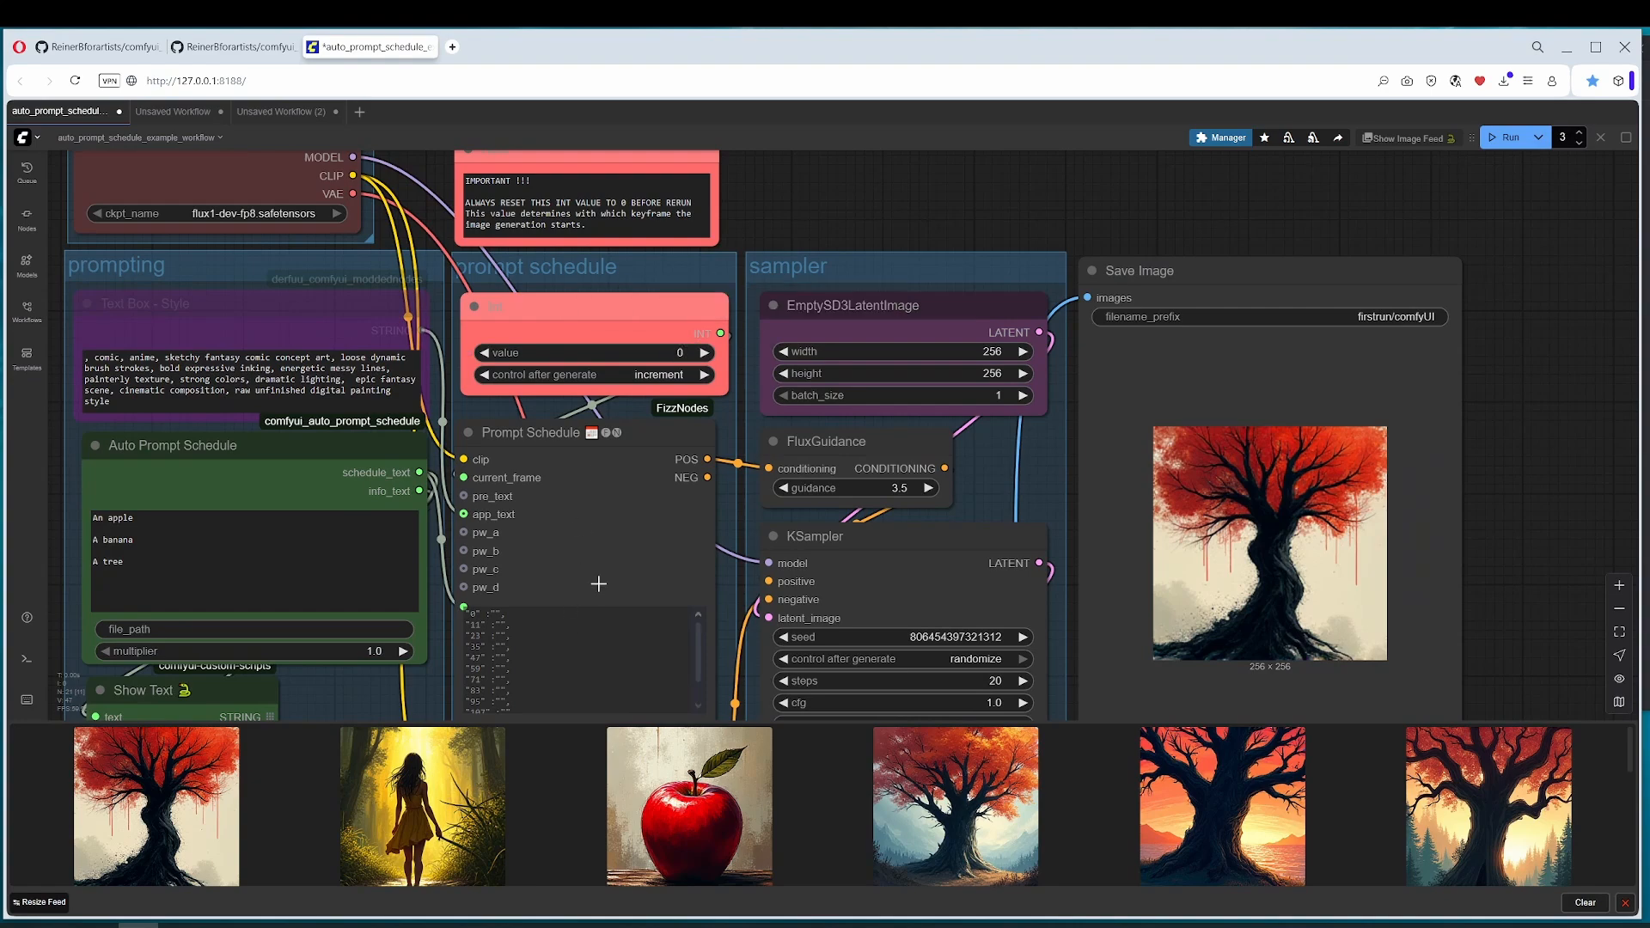
pyautogui.moveTo(599, 584); pyautogui.dragTo(721, 434)
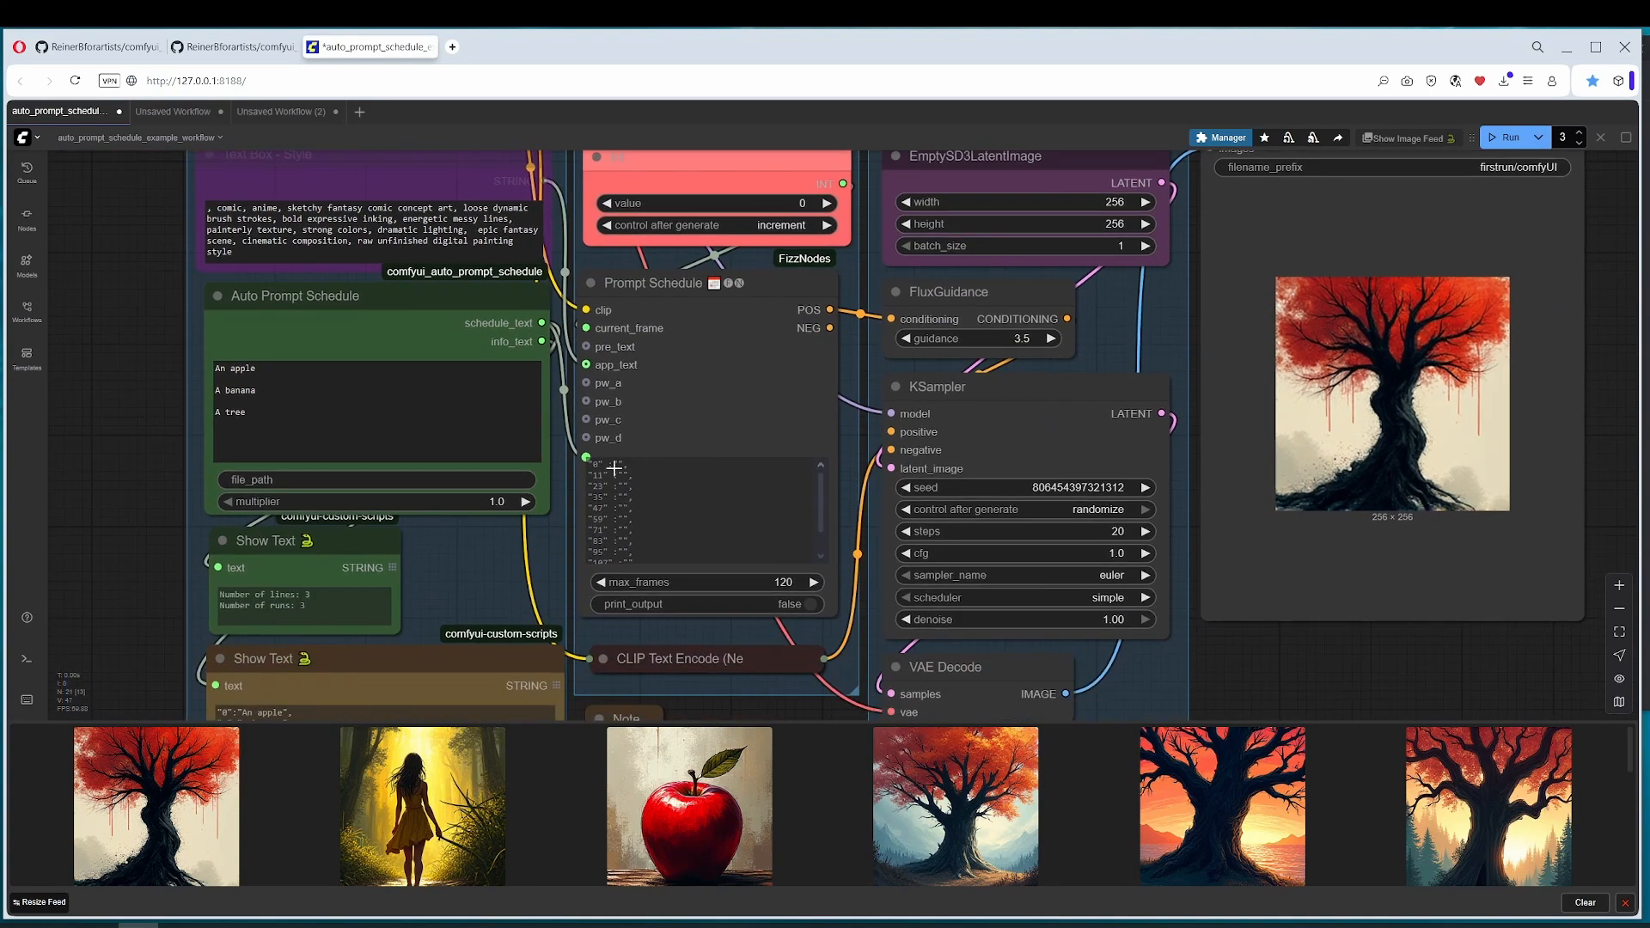
# Step: Examine the Auto Prompt Schedule's first prompt line, the red reset note, and the Prompt Schedule node with its connections
pyautogui.moveTo(720, 380); pyautogui.dragTo(698, 449)
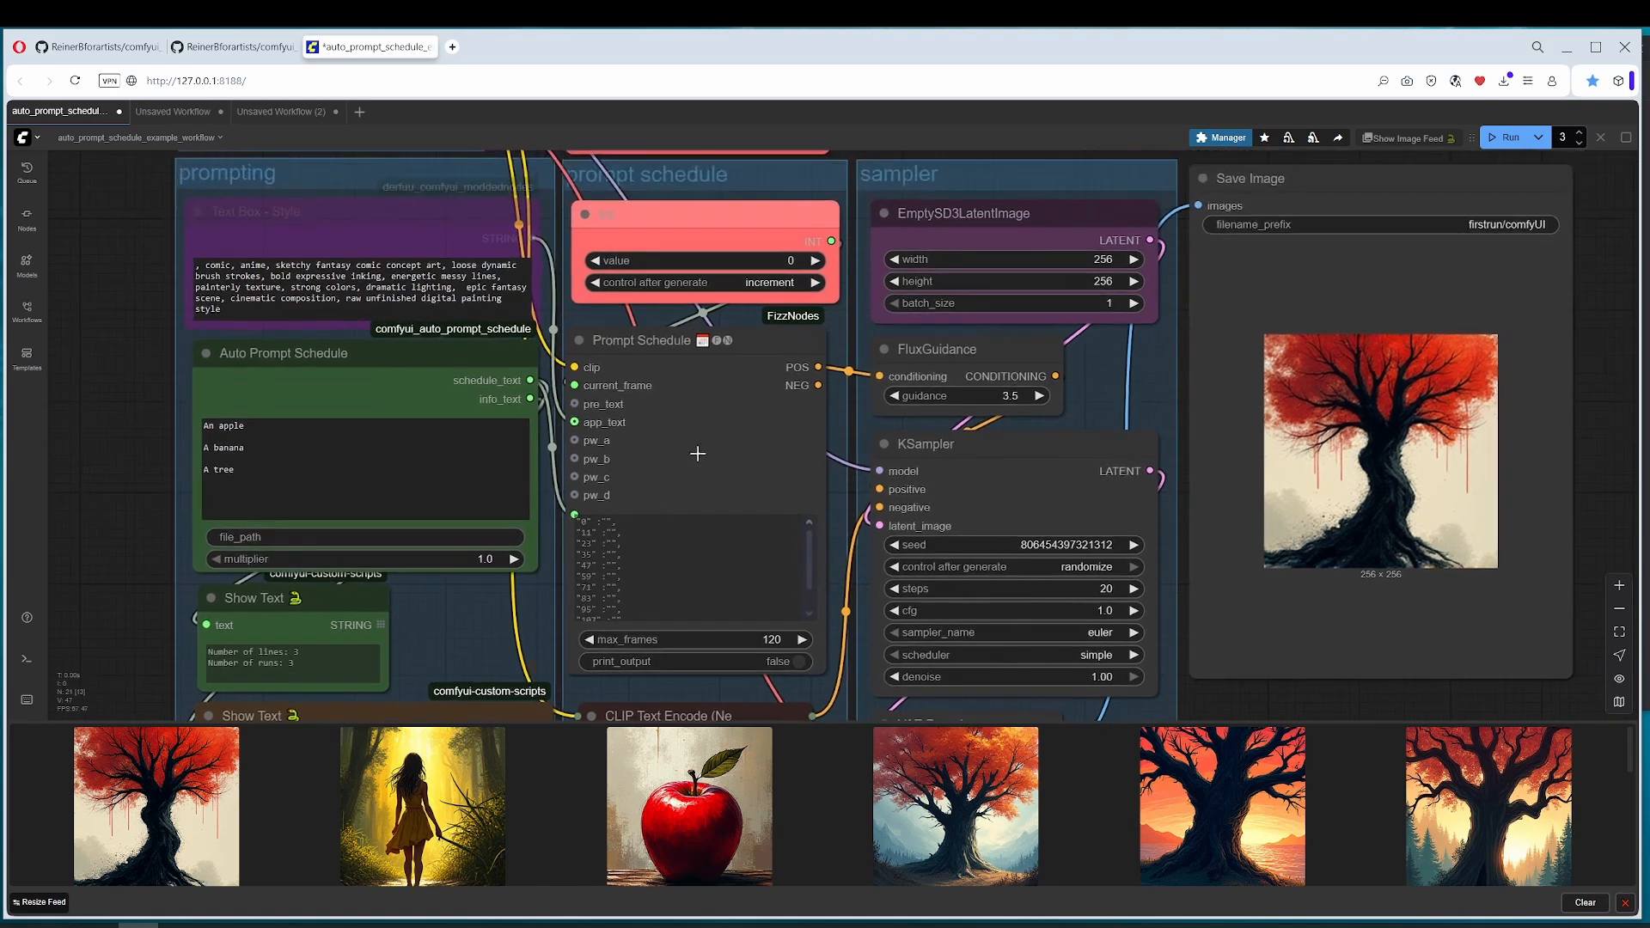
pyautogui.moveTo(242, 471); pyautogui.dragTo(201, 426)
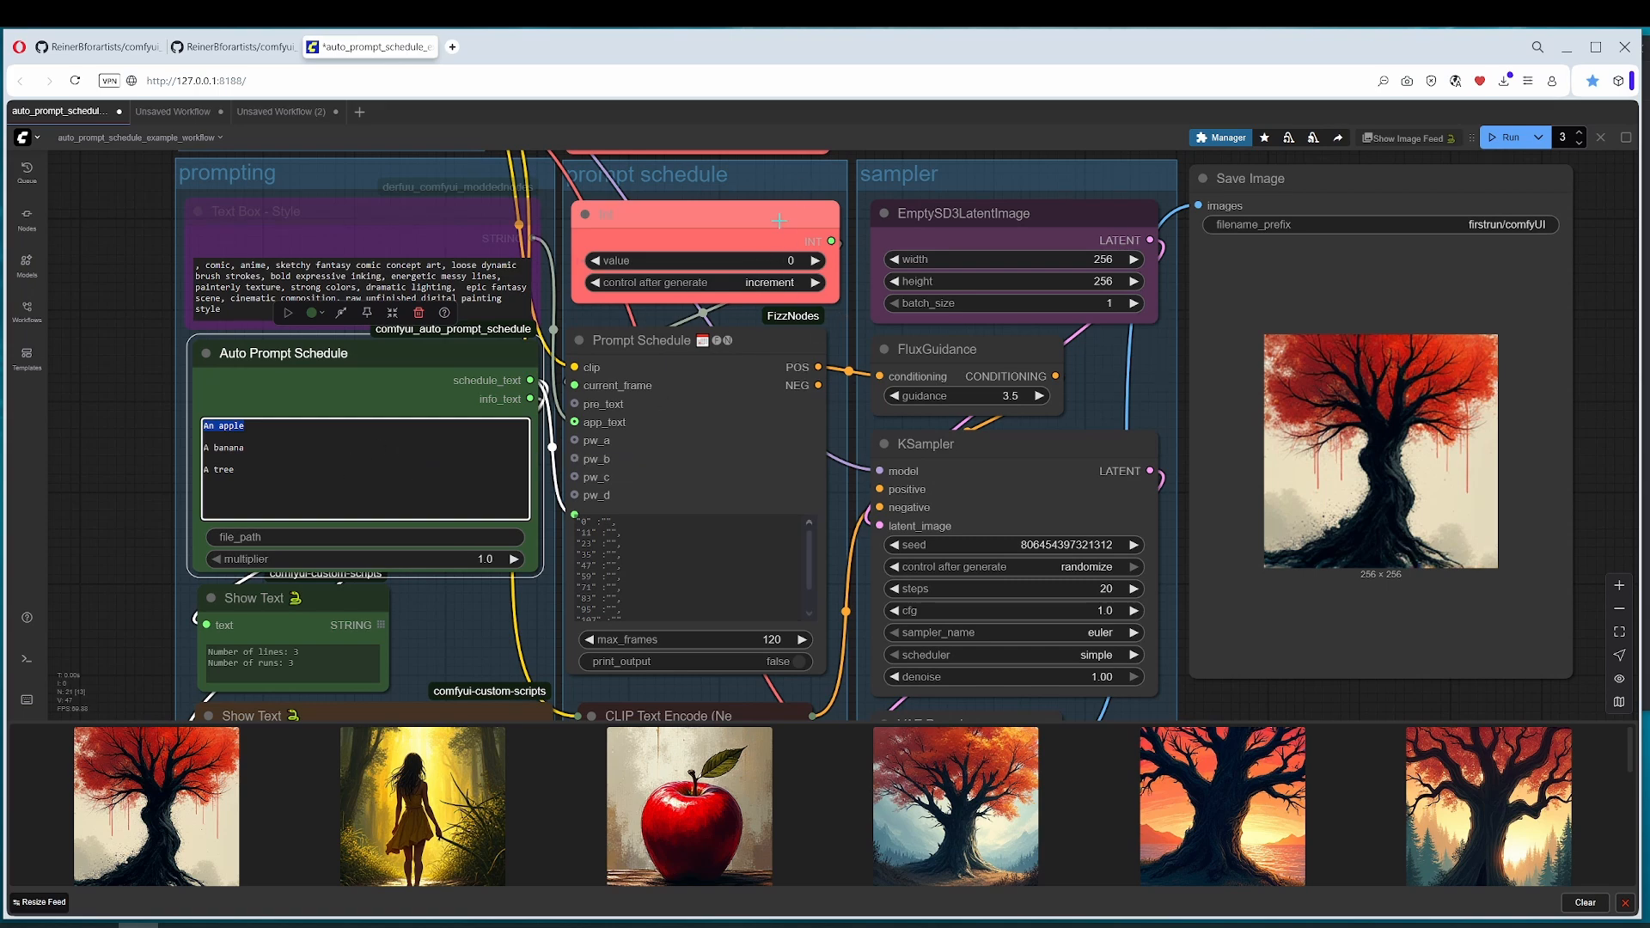
pyautogui.moveTo(772, 225); pyautogui.dragTo(647, 354)
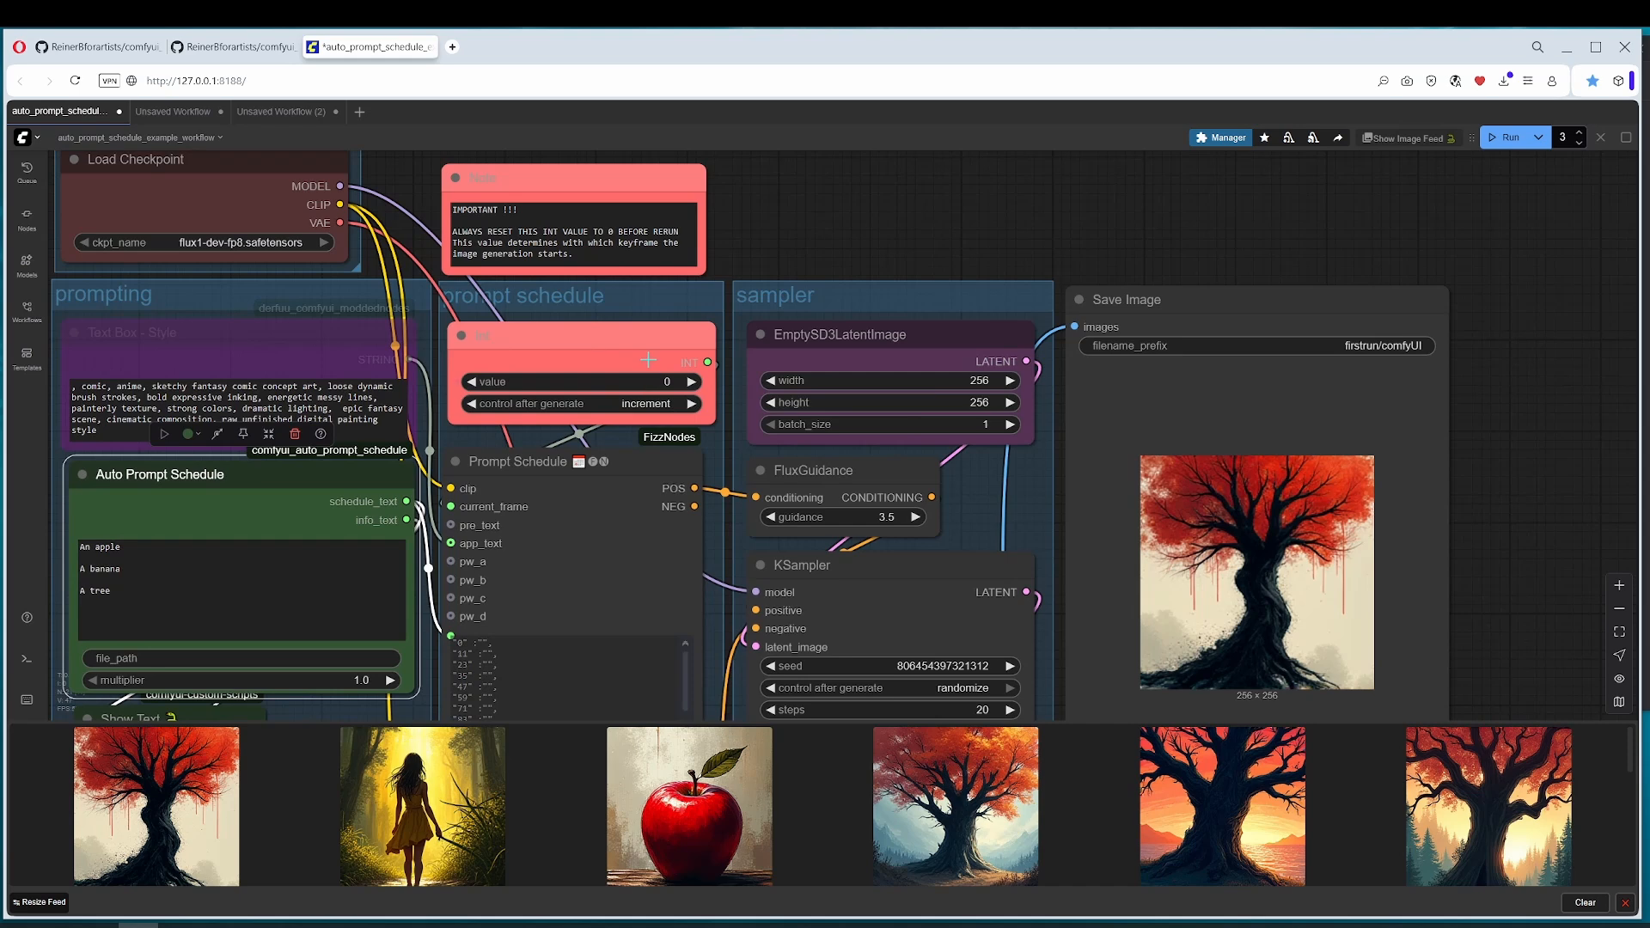
pyautogui.click(632, 206)
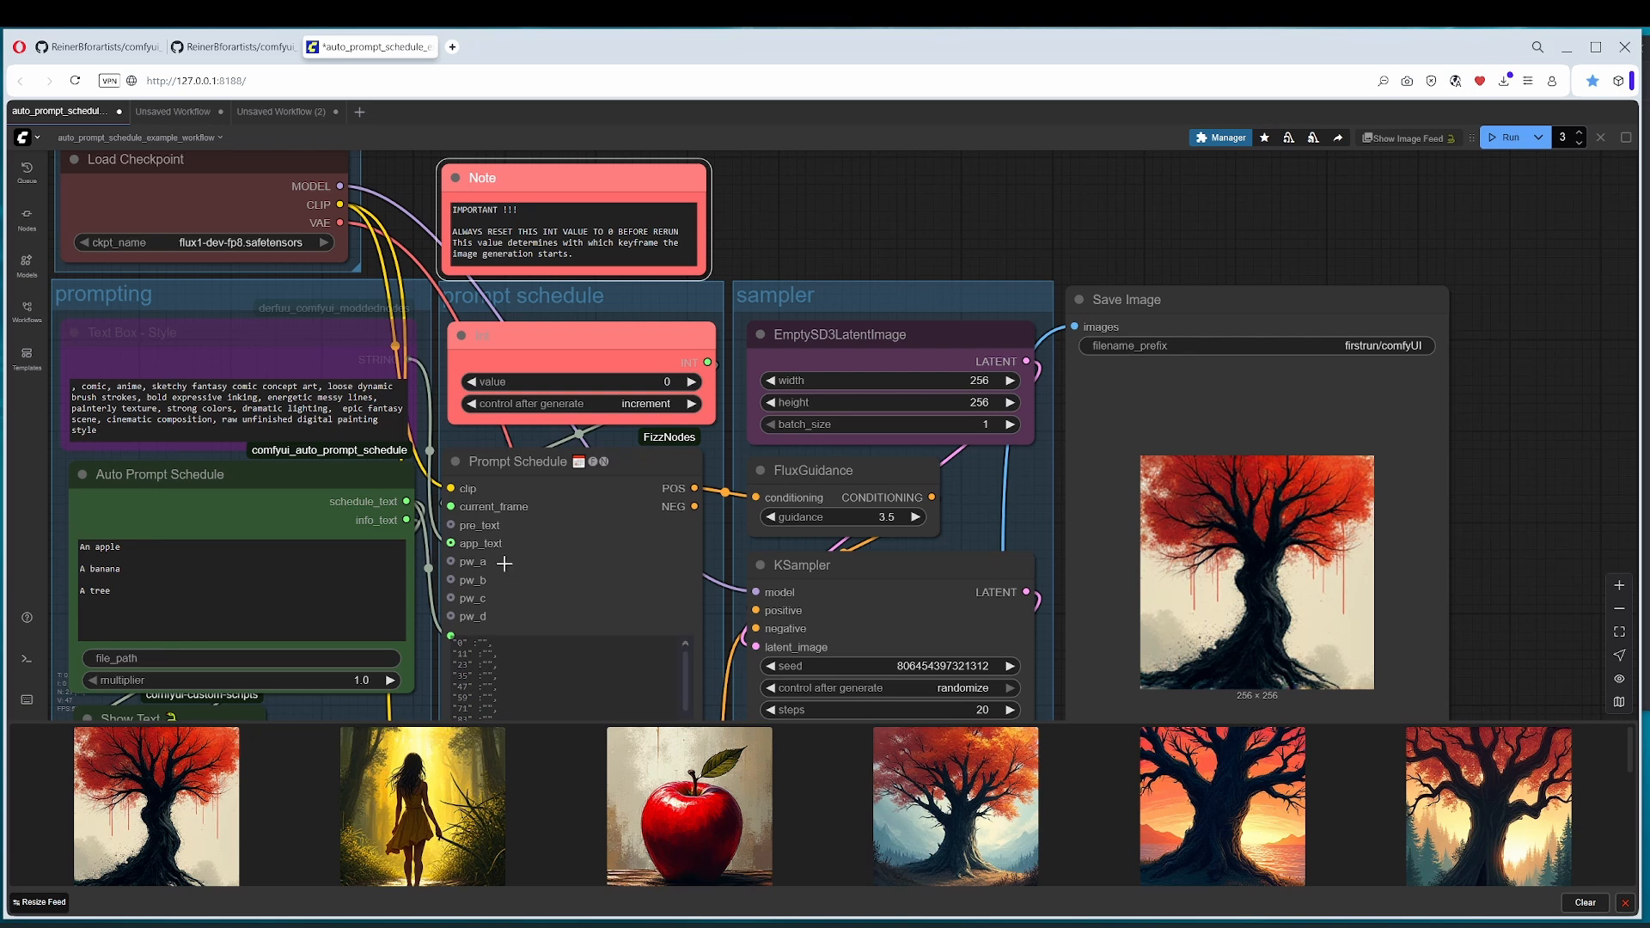
pyautogui.click(559, 462)
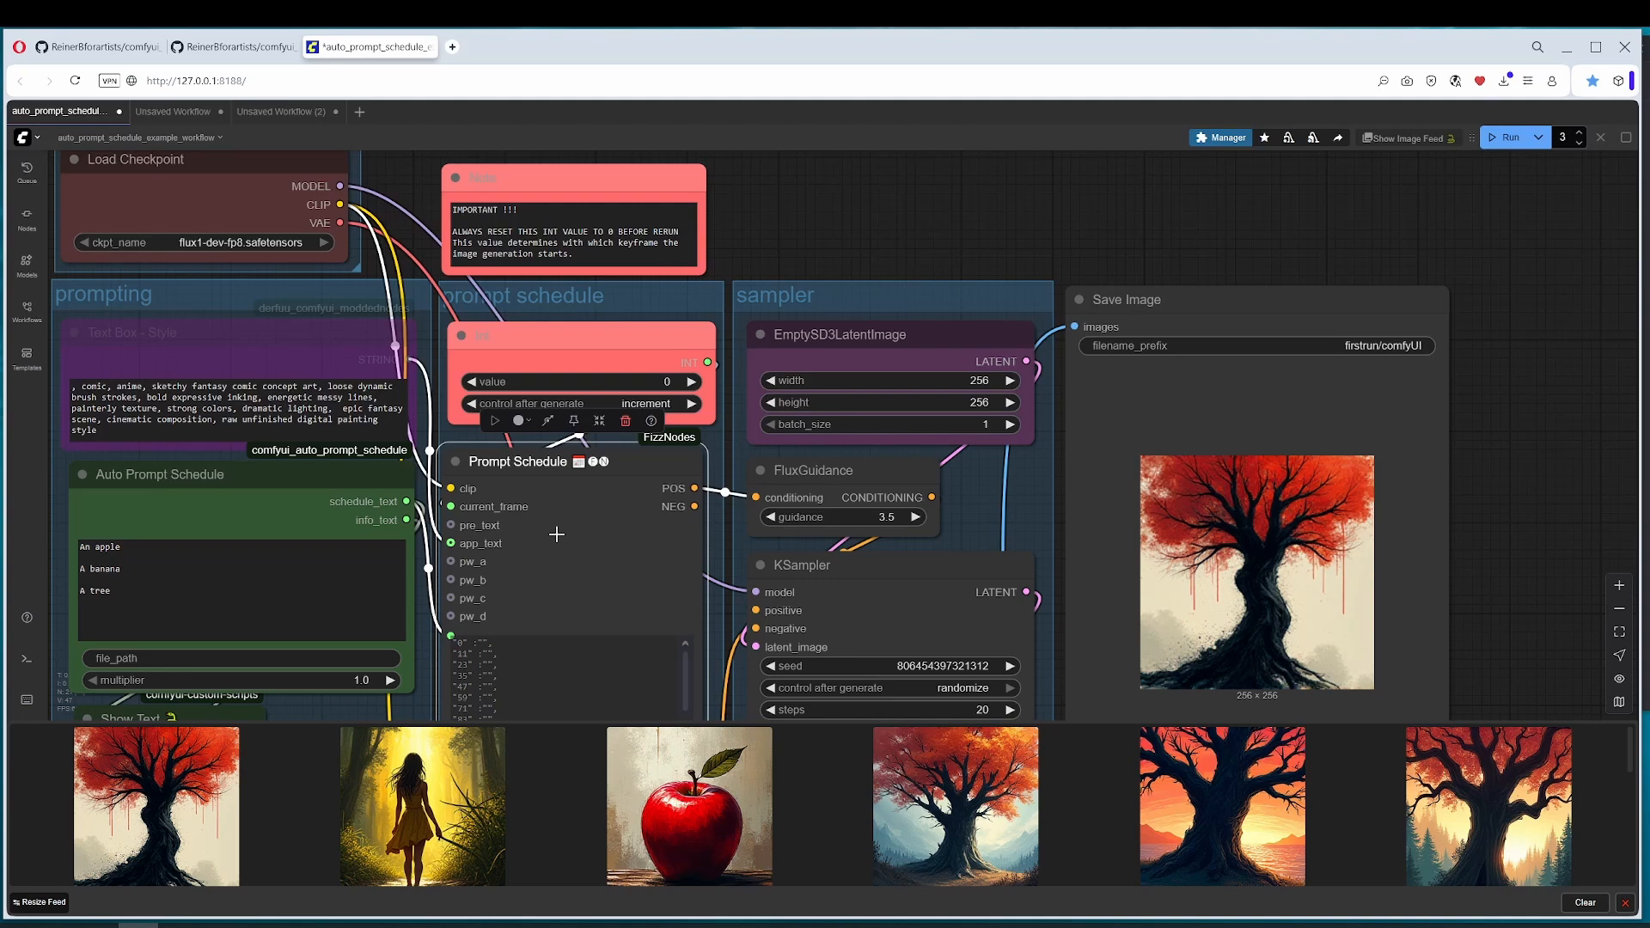
pyautogui.moveTo(354, 395); pyautogui.dragTo(506, 416)
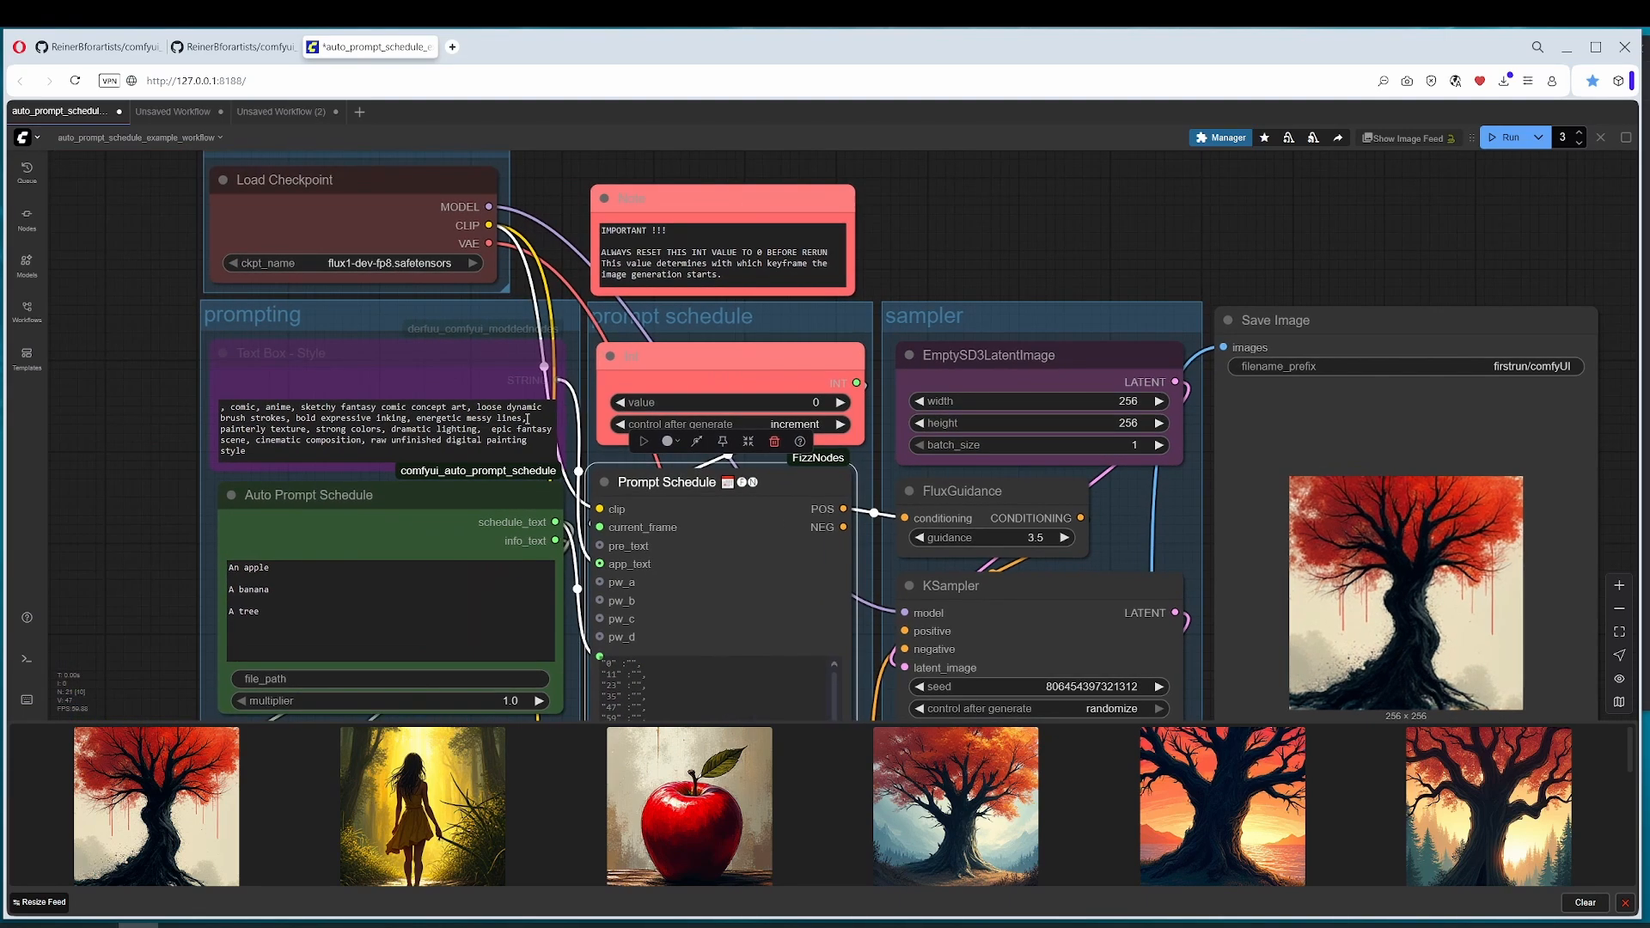
pyautogui.scroll(-6, 506, 415)
pyautogui.moveTo(637, 486); pyautogui.dragTo(668, 394)
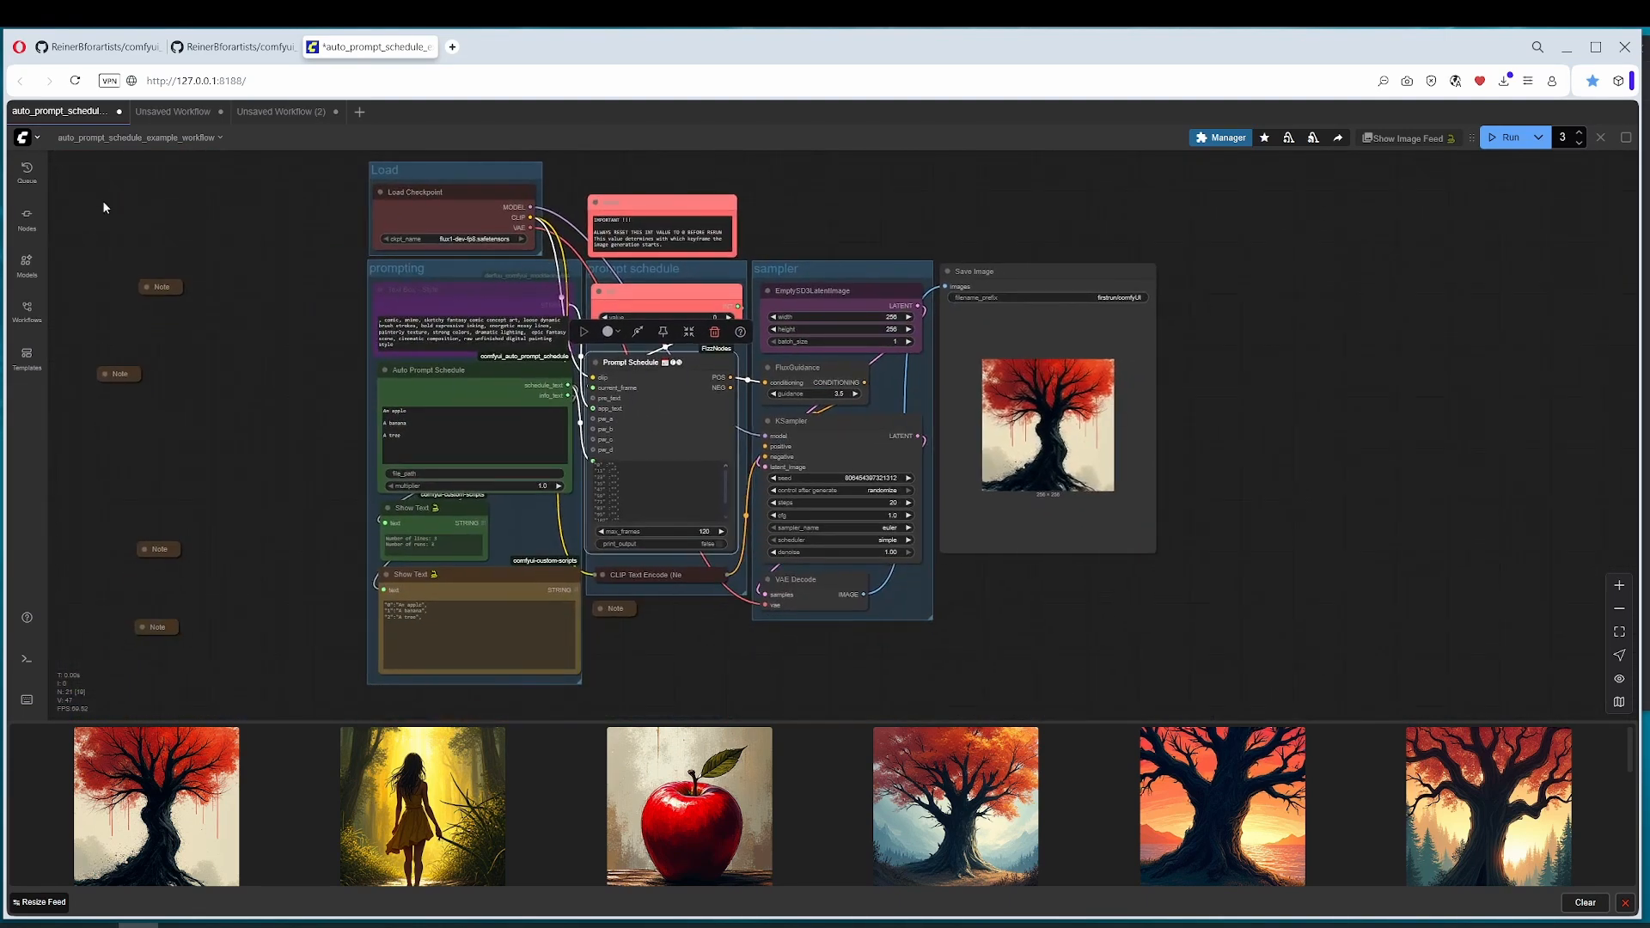
# Step: Open the Flux Dev fp8 template from the Flux category of the workflow templates
pyautogui.click(24, 137)
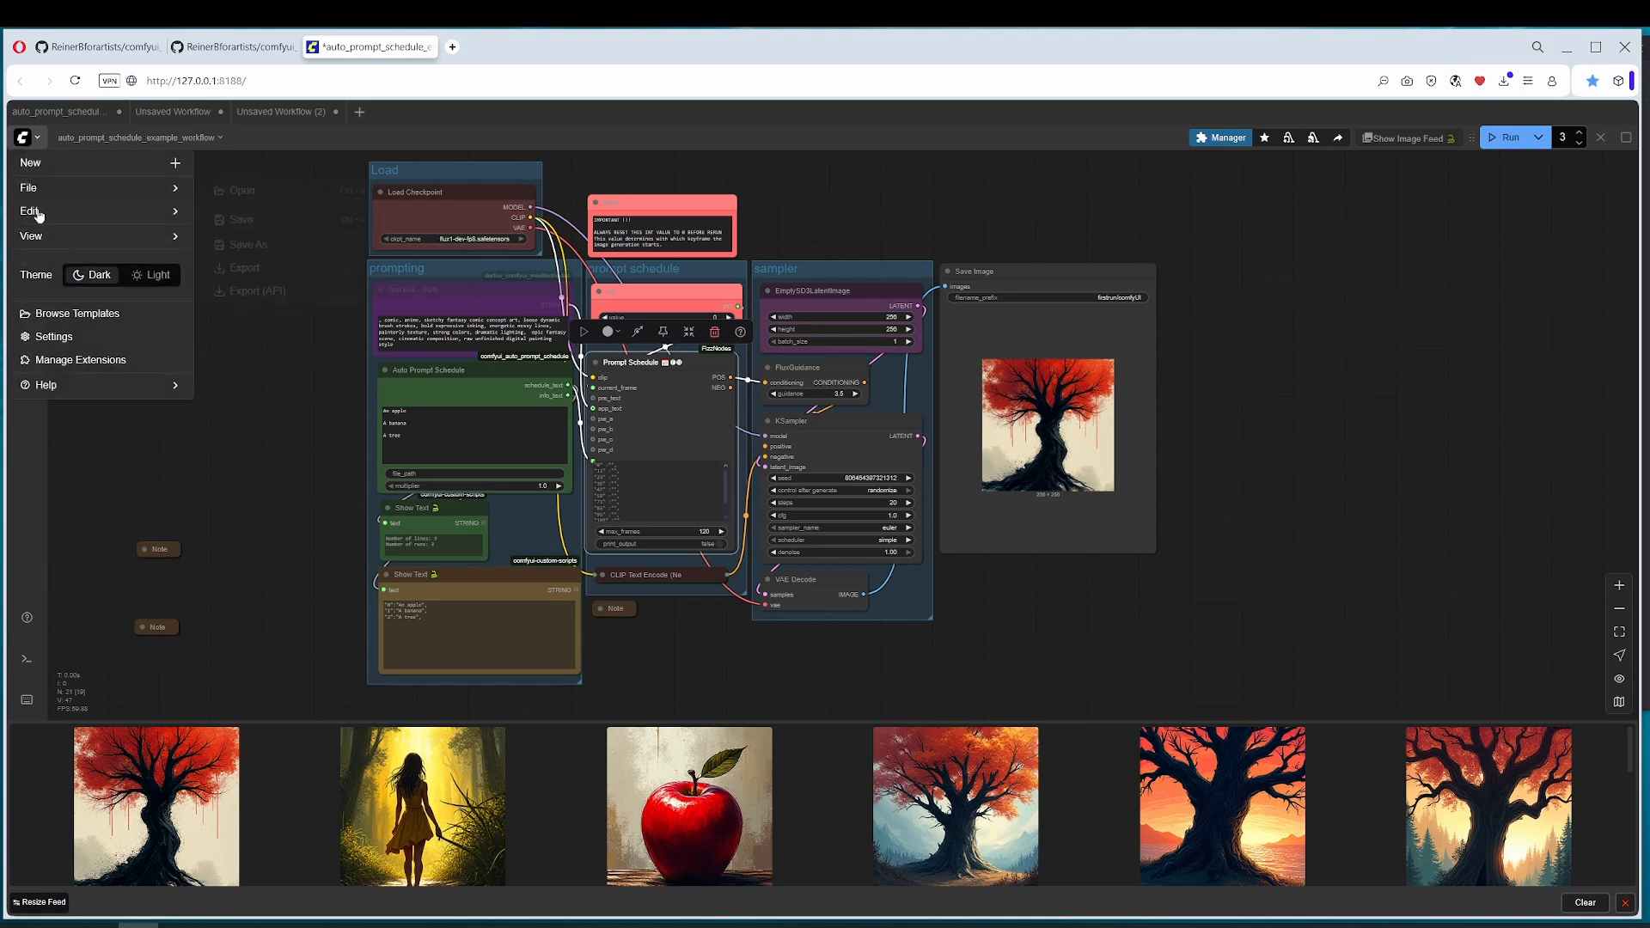
pyautogui.click(48, 313)
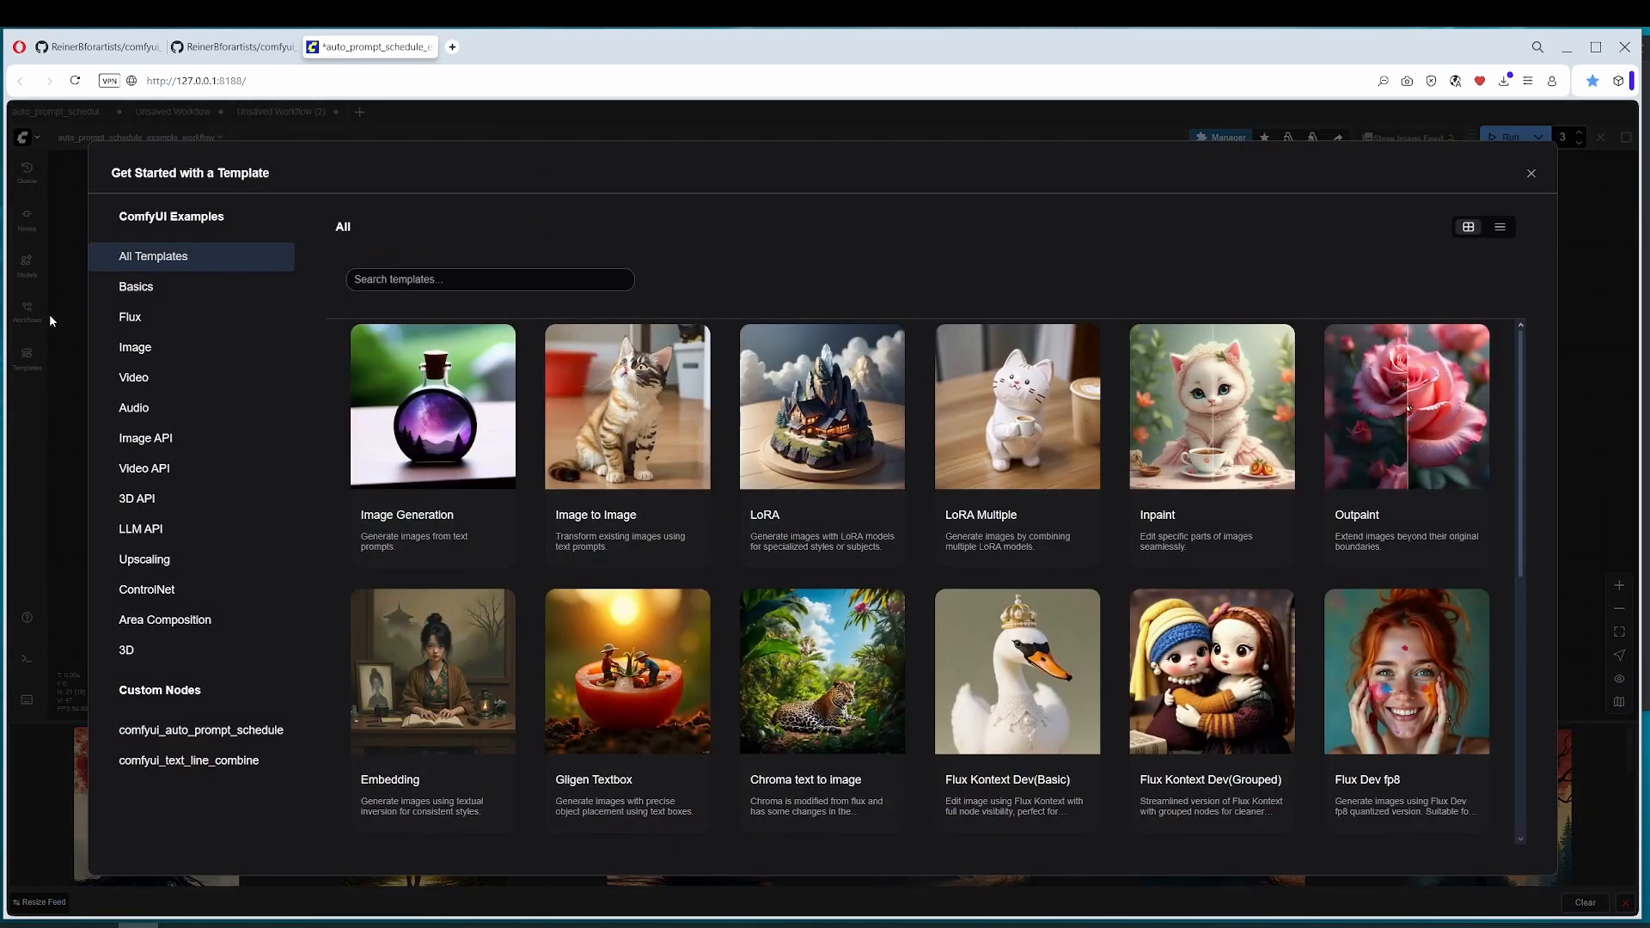
pyautogui.click(144, 323)
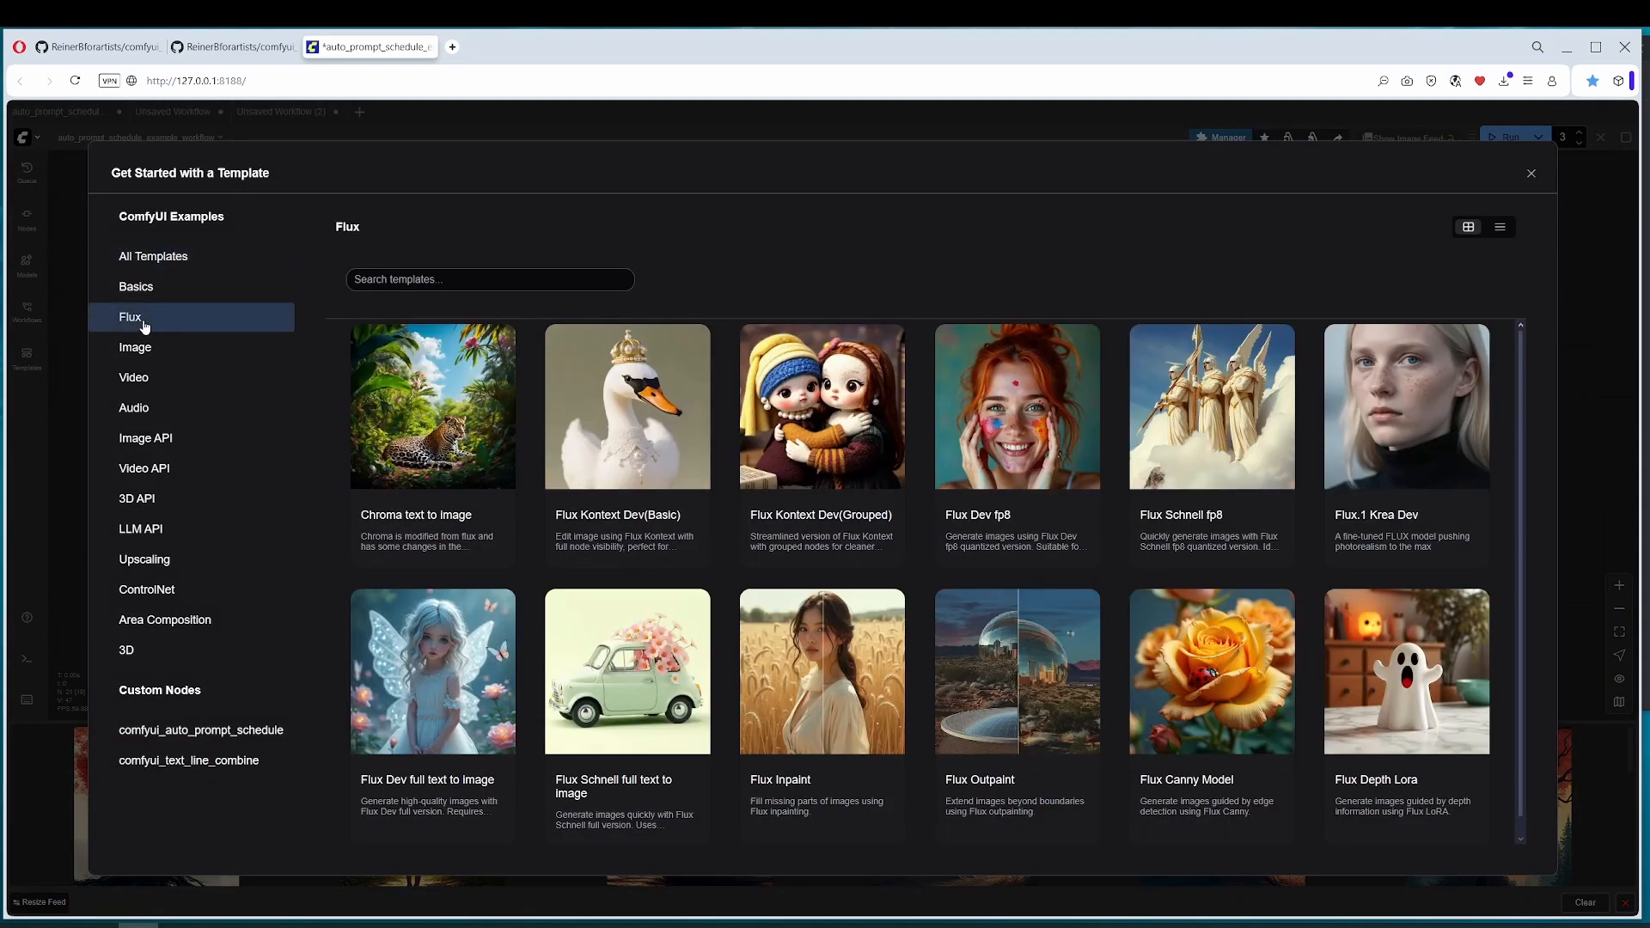
pyautogui.click(963, 421)
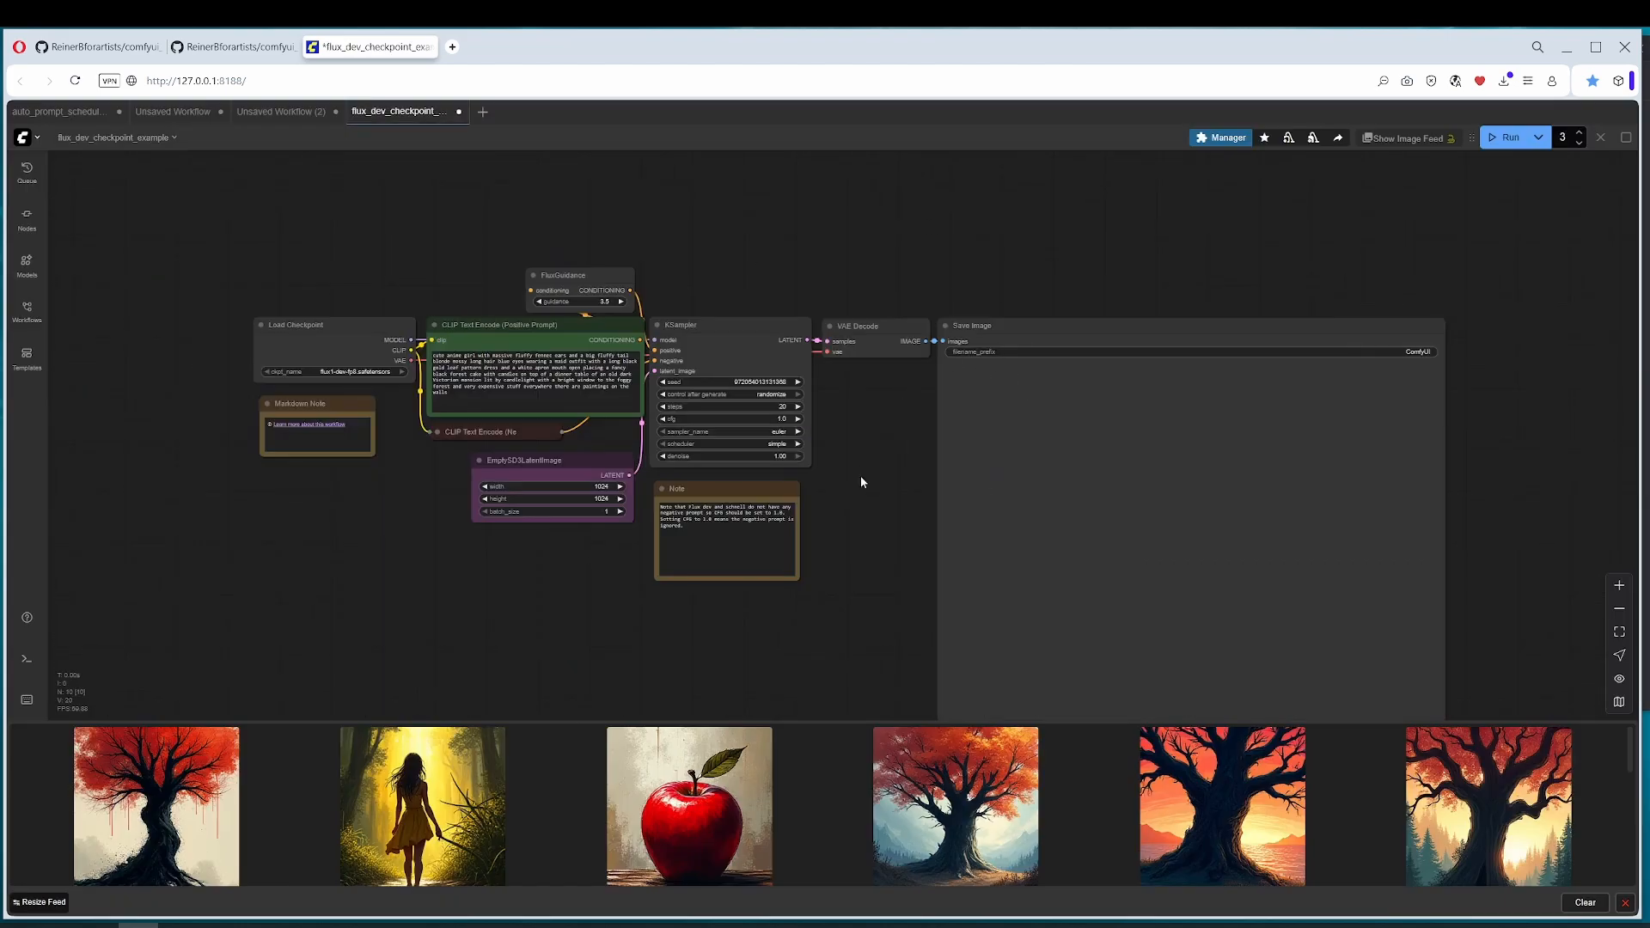
# Step: Add a FizzNodes Prompt Schedule node in the empty space above the positive CLIP Text Encode node
pyautogui.click(504, 329)
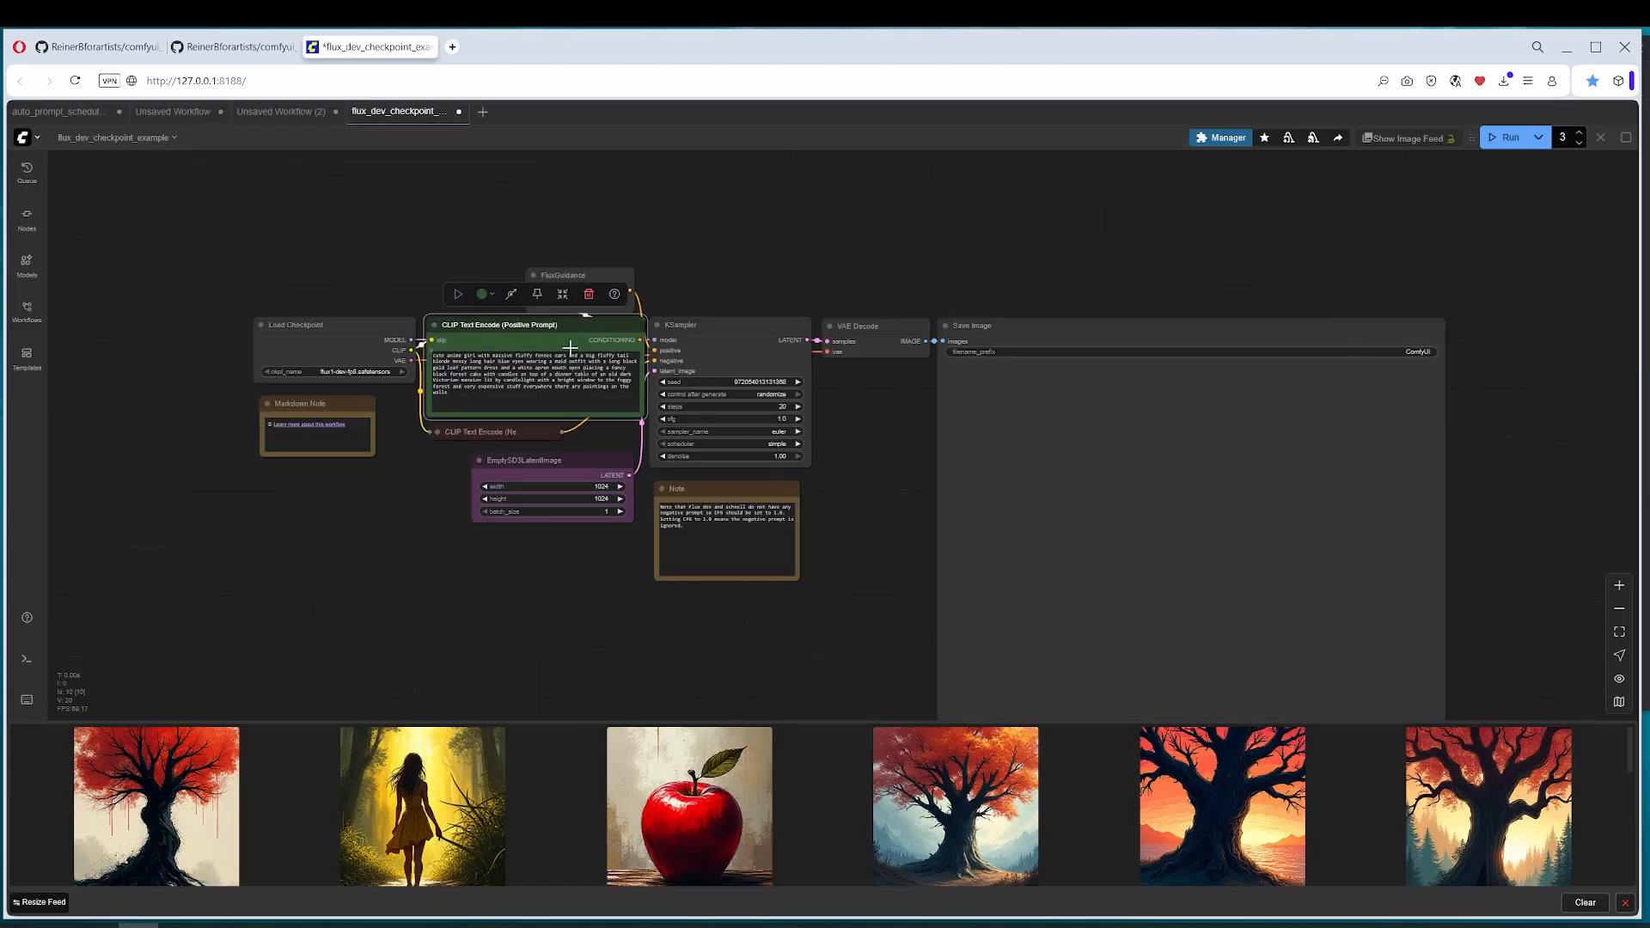
pyautogui.moveTo(521, 343); pyautogui.dragTo(545, 421)
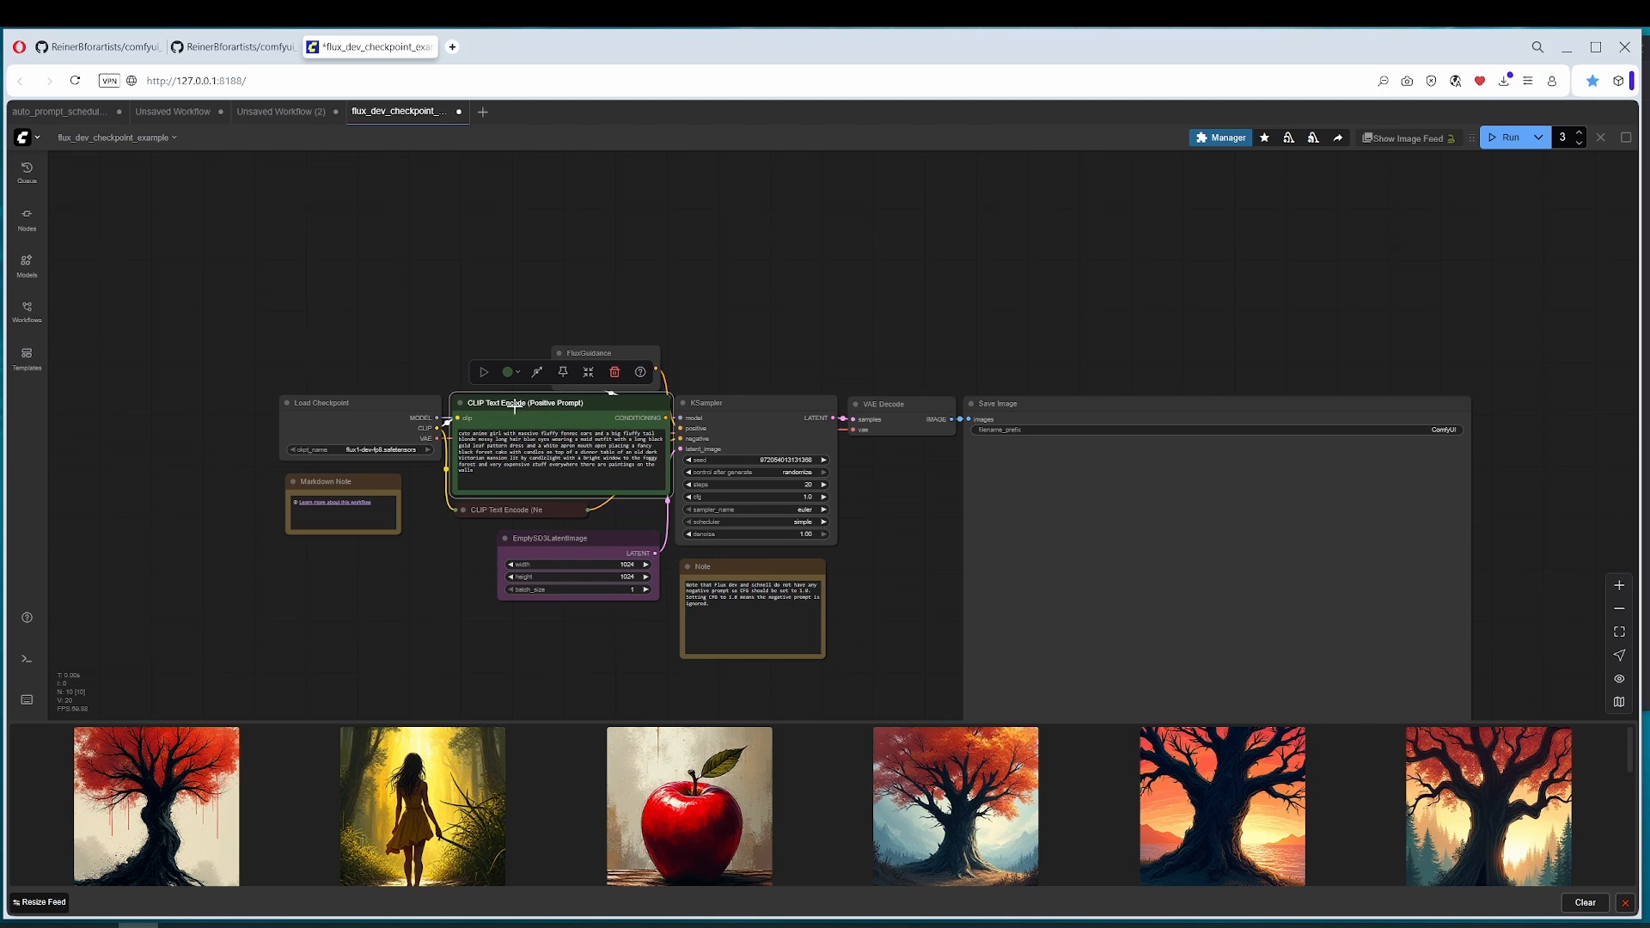
pyautogui.doubleClick(427, 228)
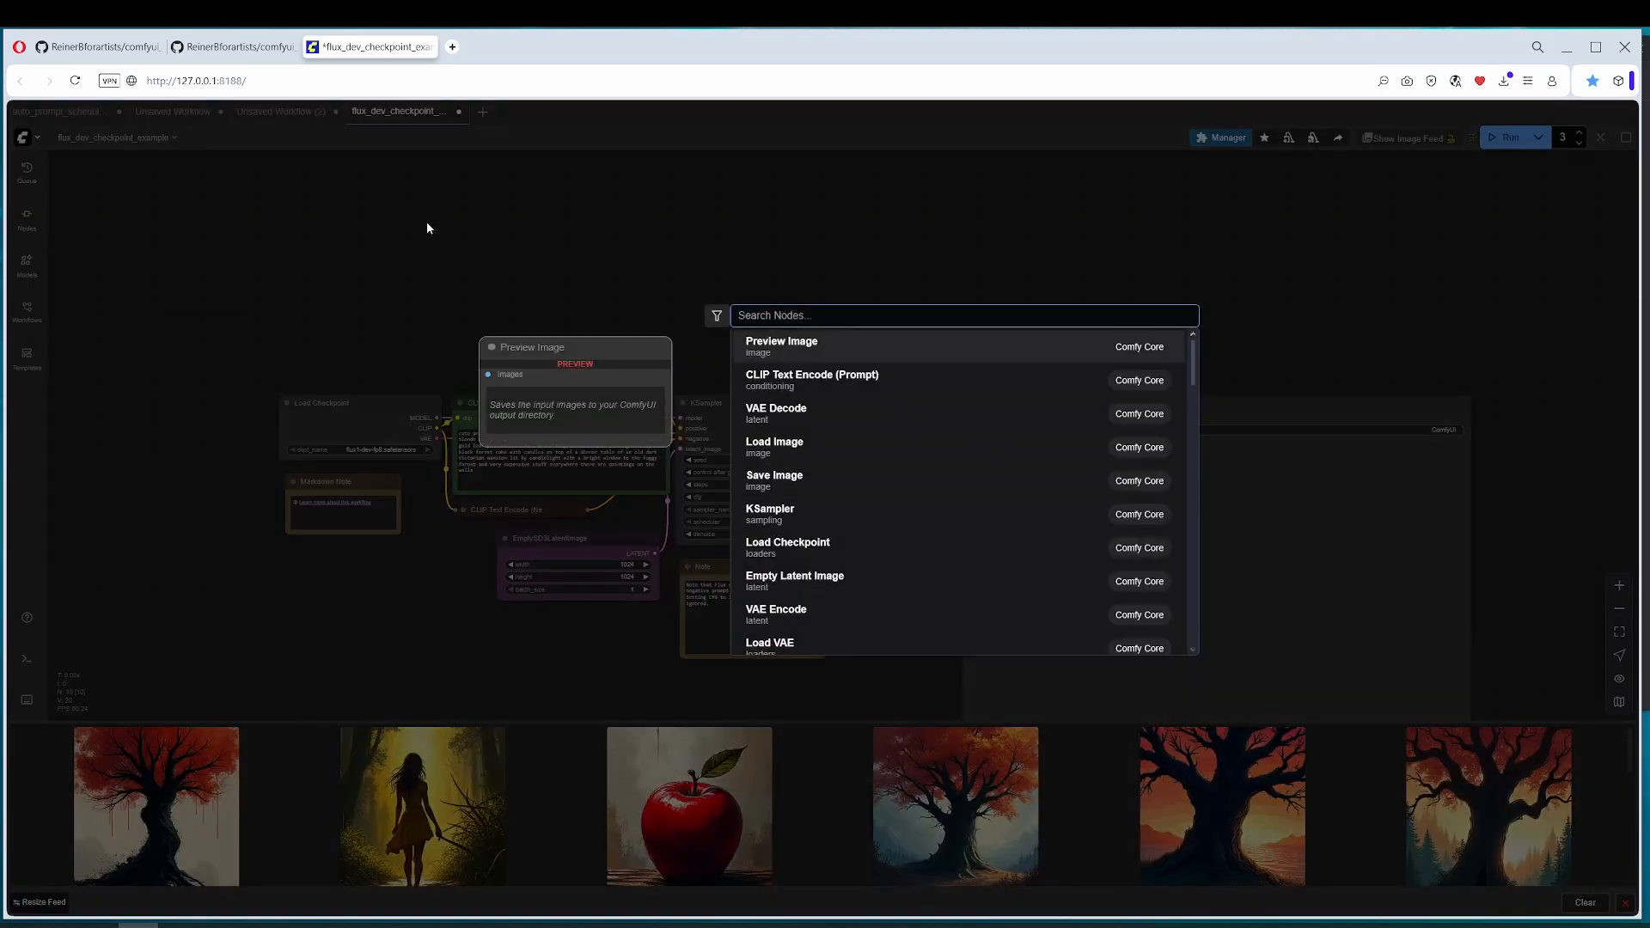
pyautogui.write('prompt sch')
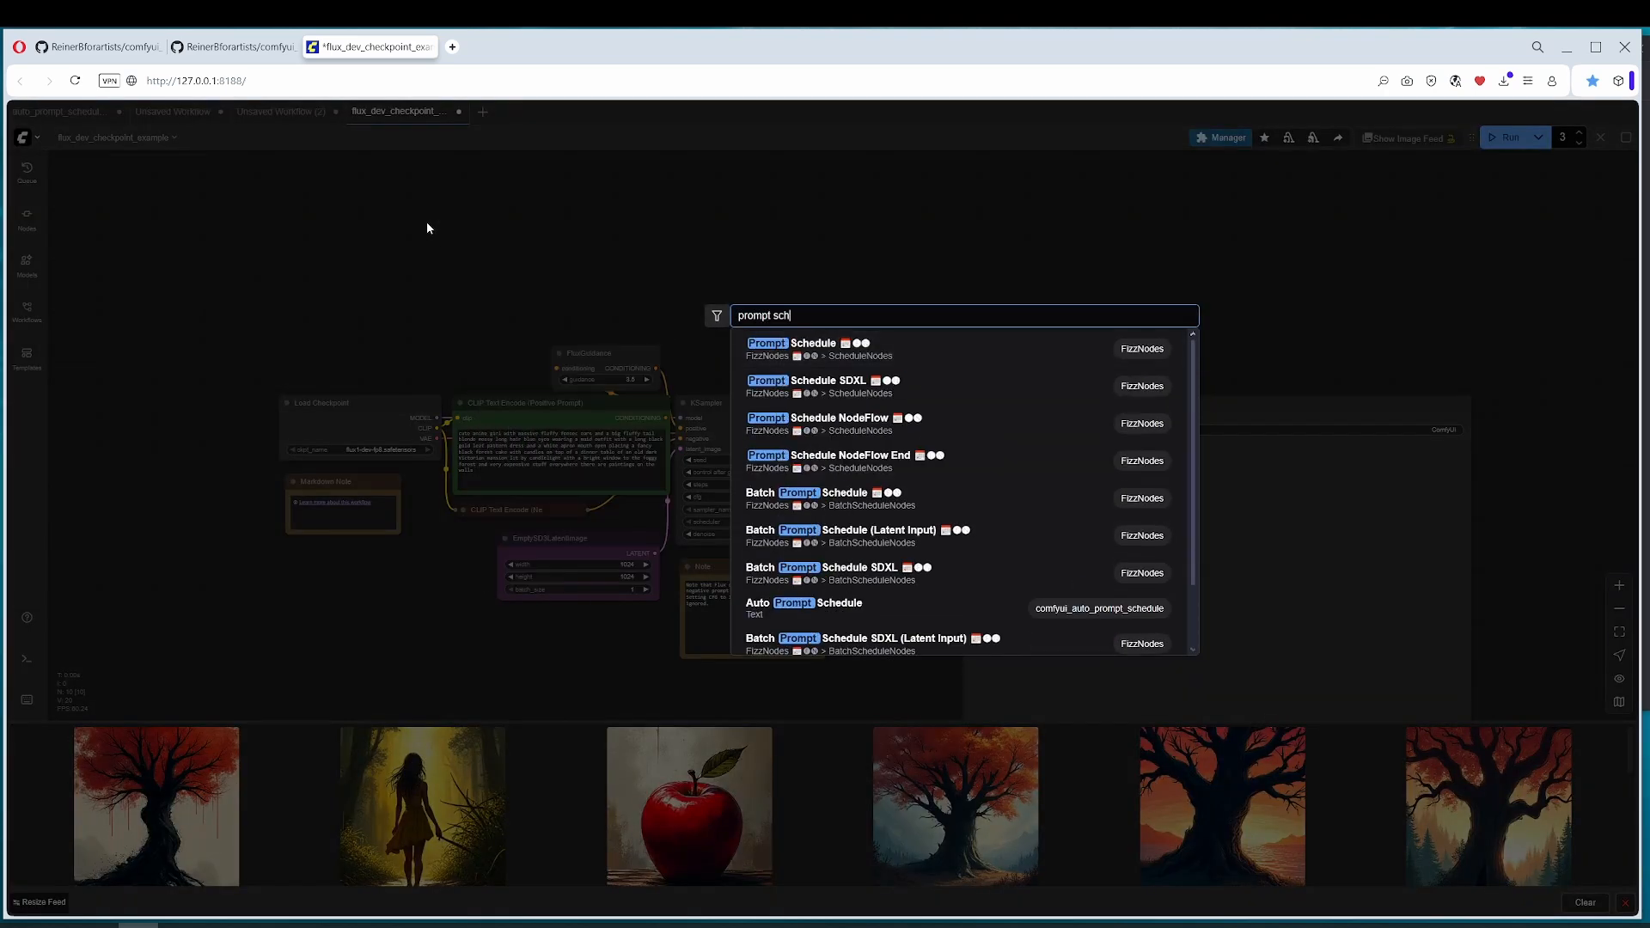
pyautogui.write('edule')
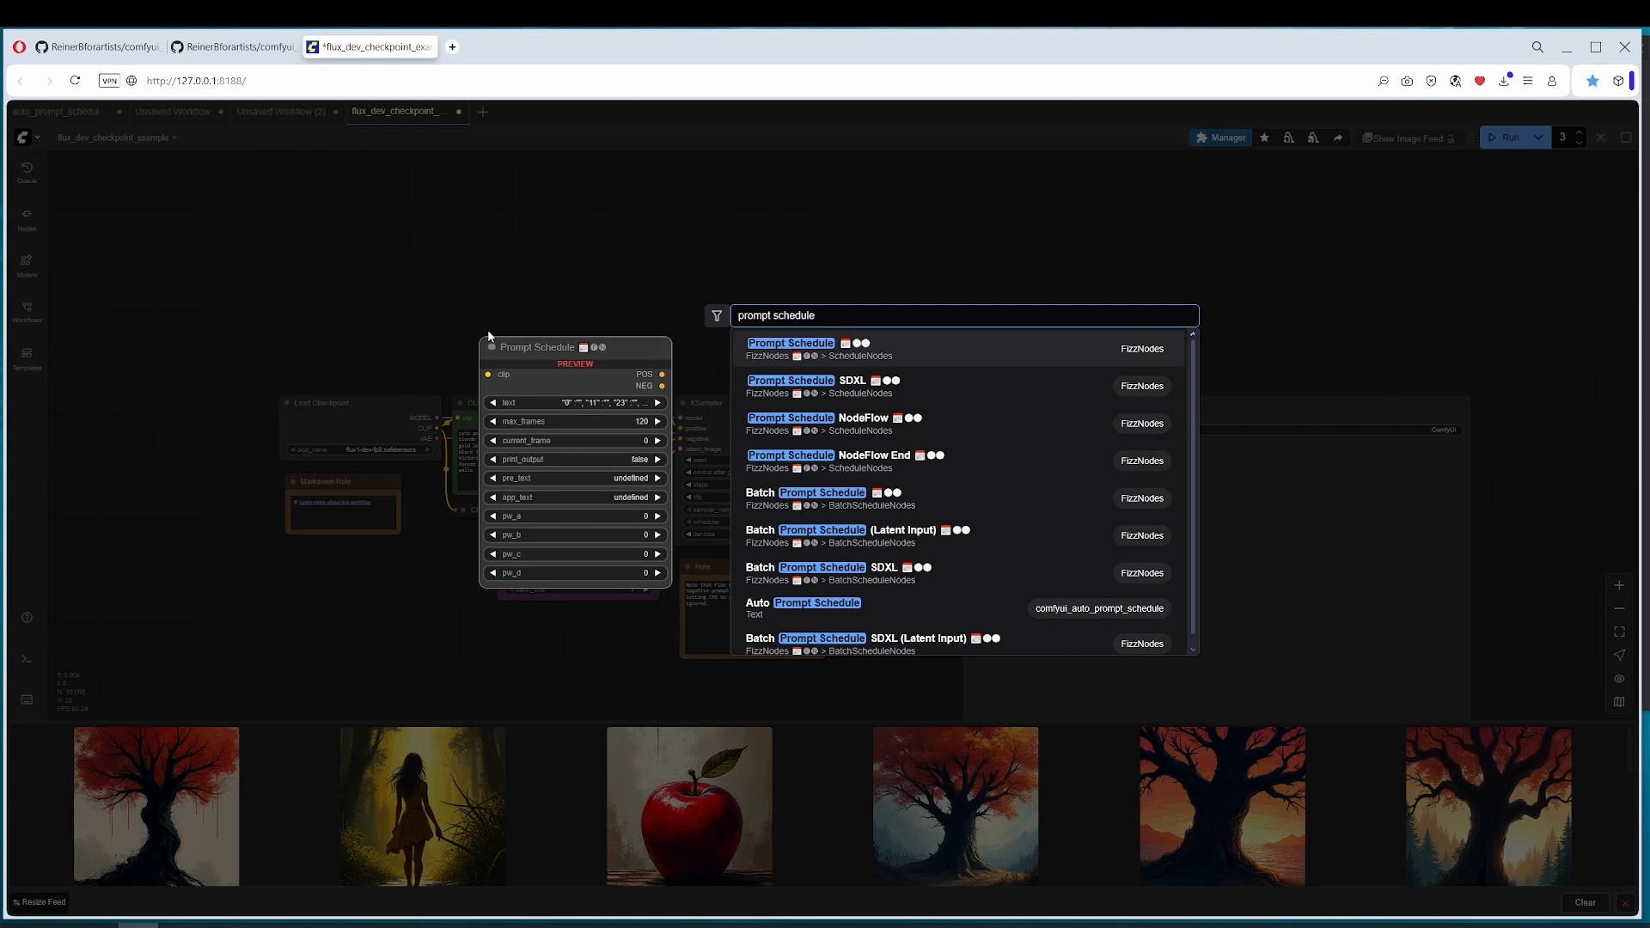
pyautogui.click(825, 343)
pyautogui.moveTo(762, 302); pyautogui.dragTo(601, 425)
pyautogui.moveTo(406, 344); pyautogui.dragTo(436, 300)
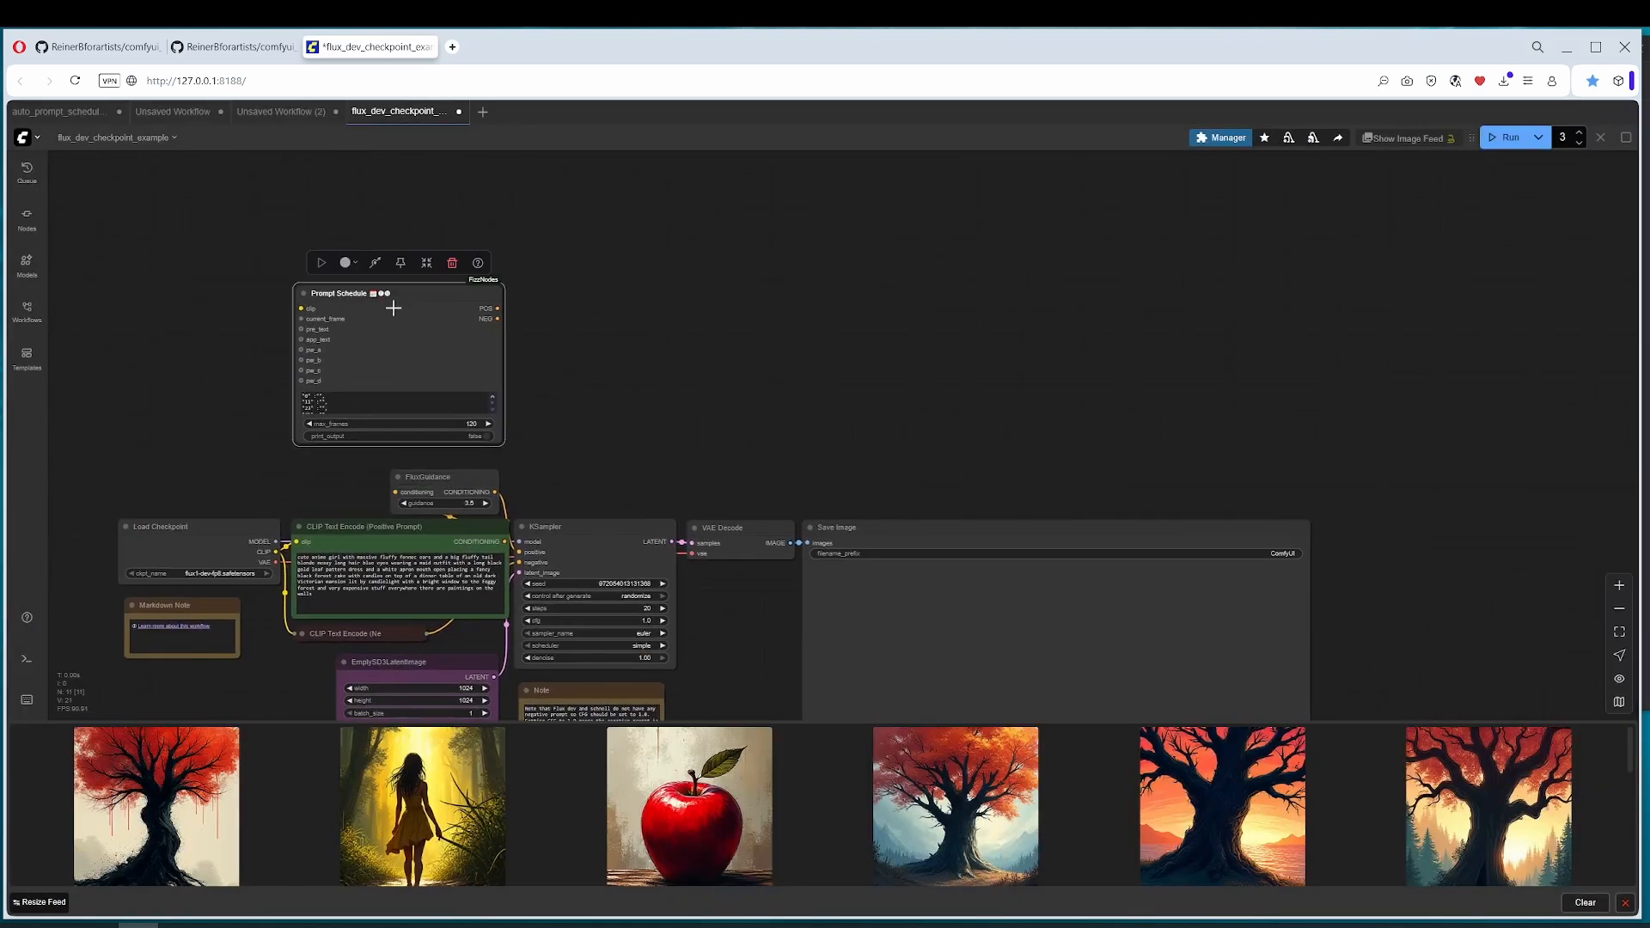
# Step: Connect the Prompt Schedule's POS output to the KSampler's positive input and delete the positive CLIP Text Encode node
pyautogui.moveTo(297, 542); pyautogui.dragTo(296, 310)
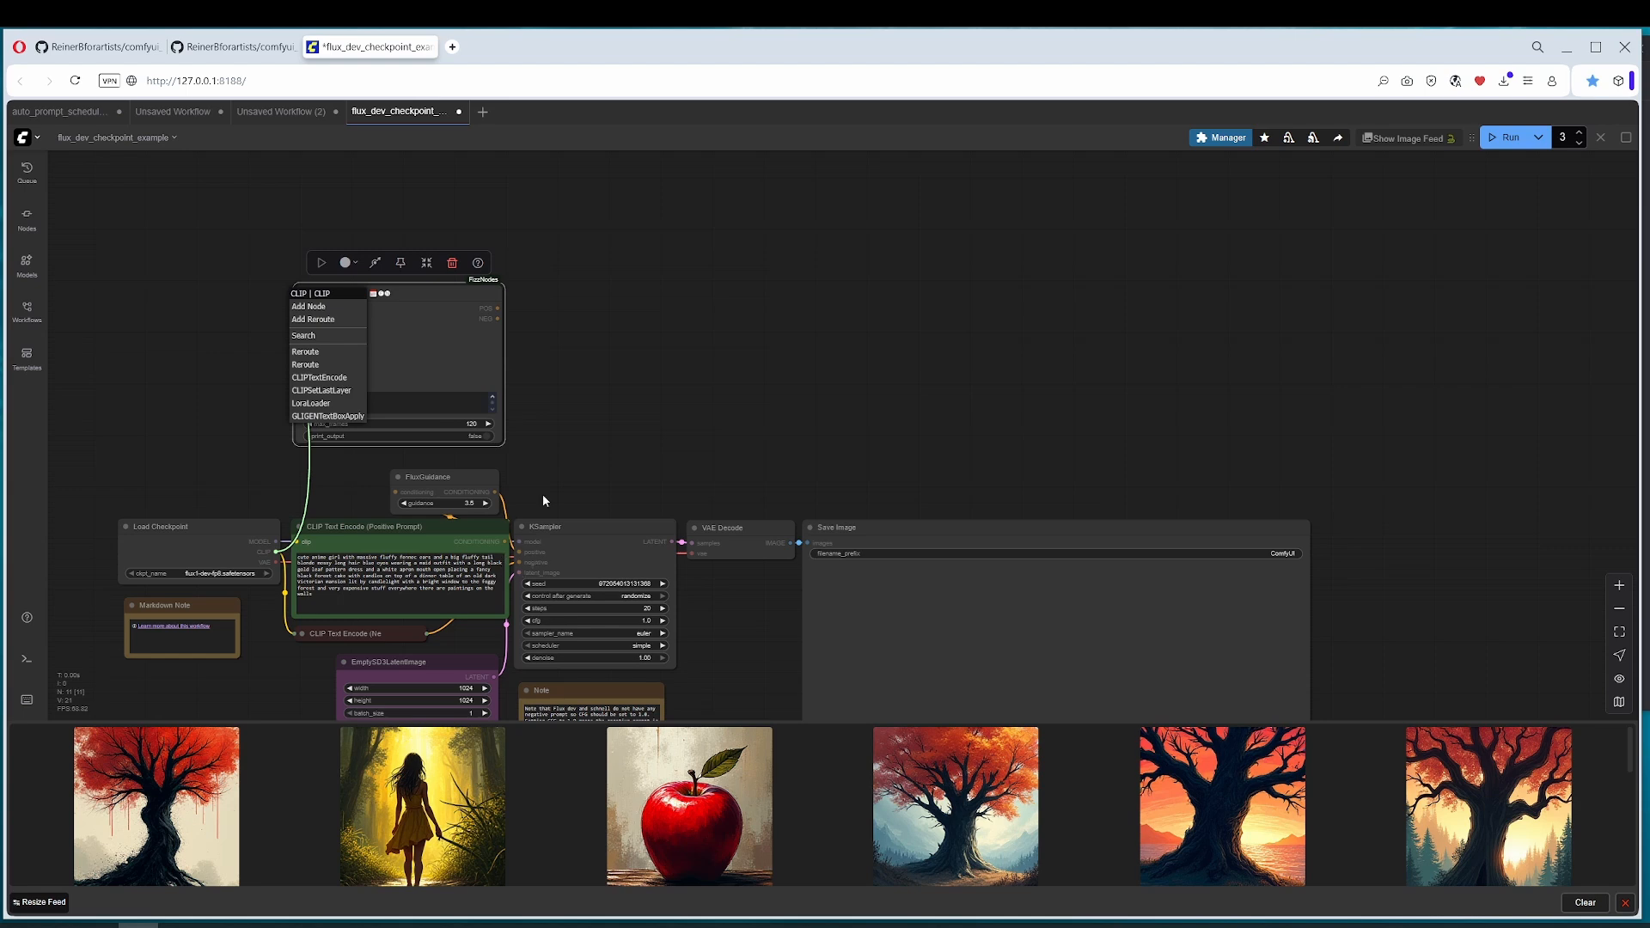
pyautogui.moveTo(499, 307); pyautogui.dragTo(250, 201)
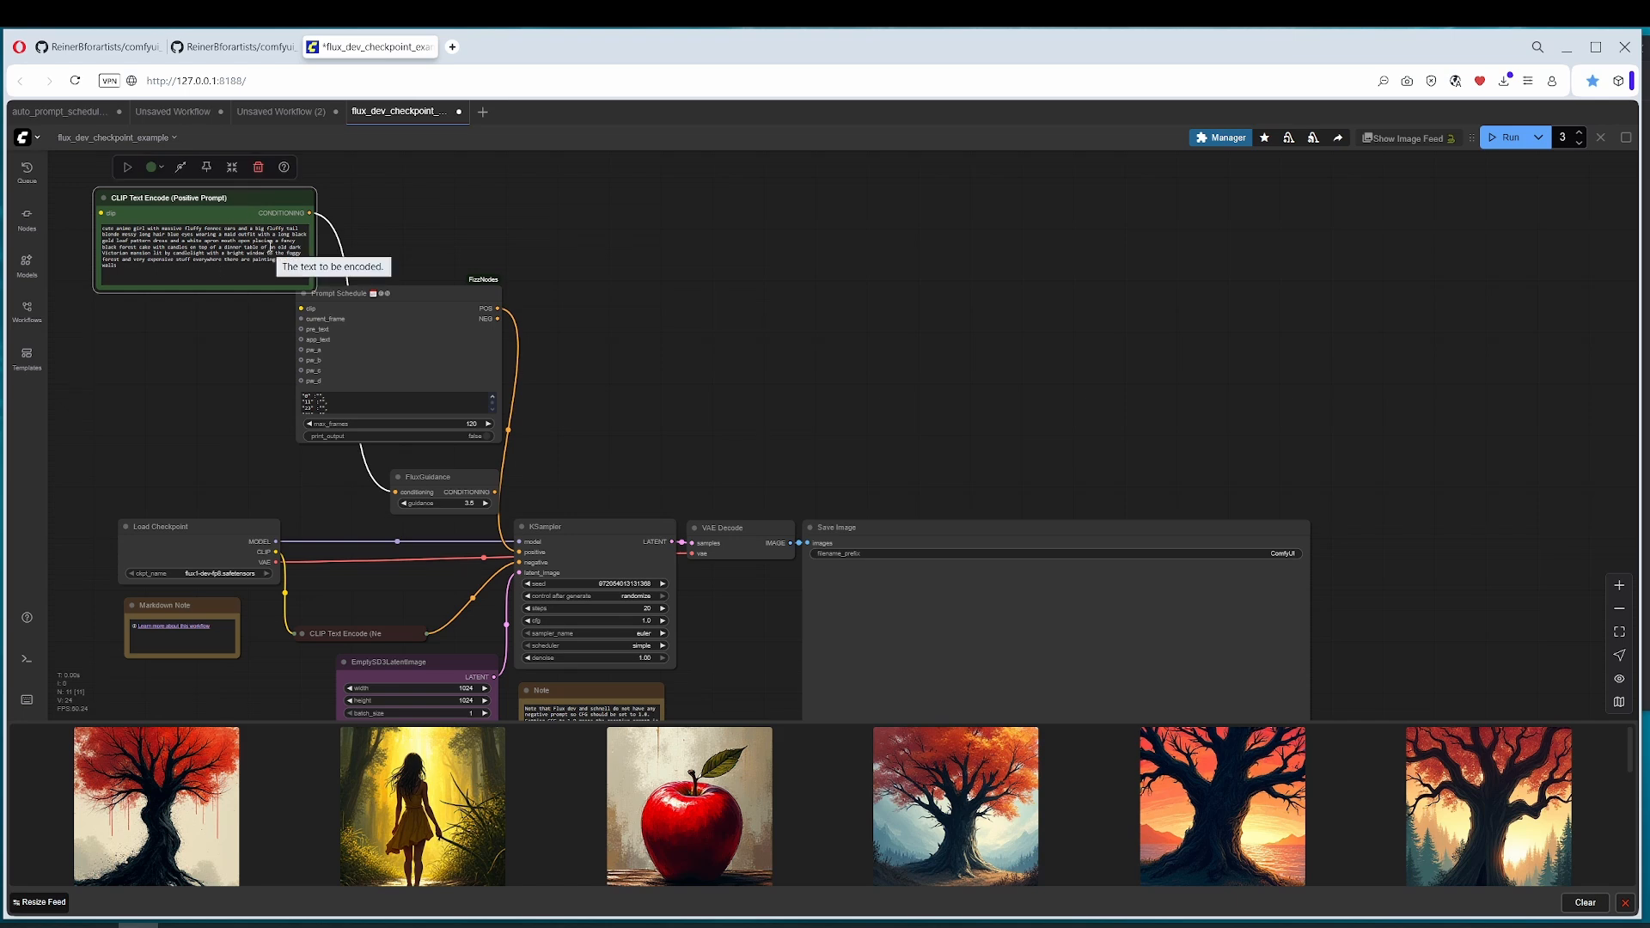
pyautogui.press('Delete')
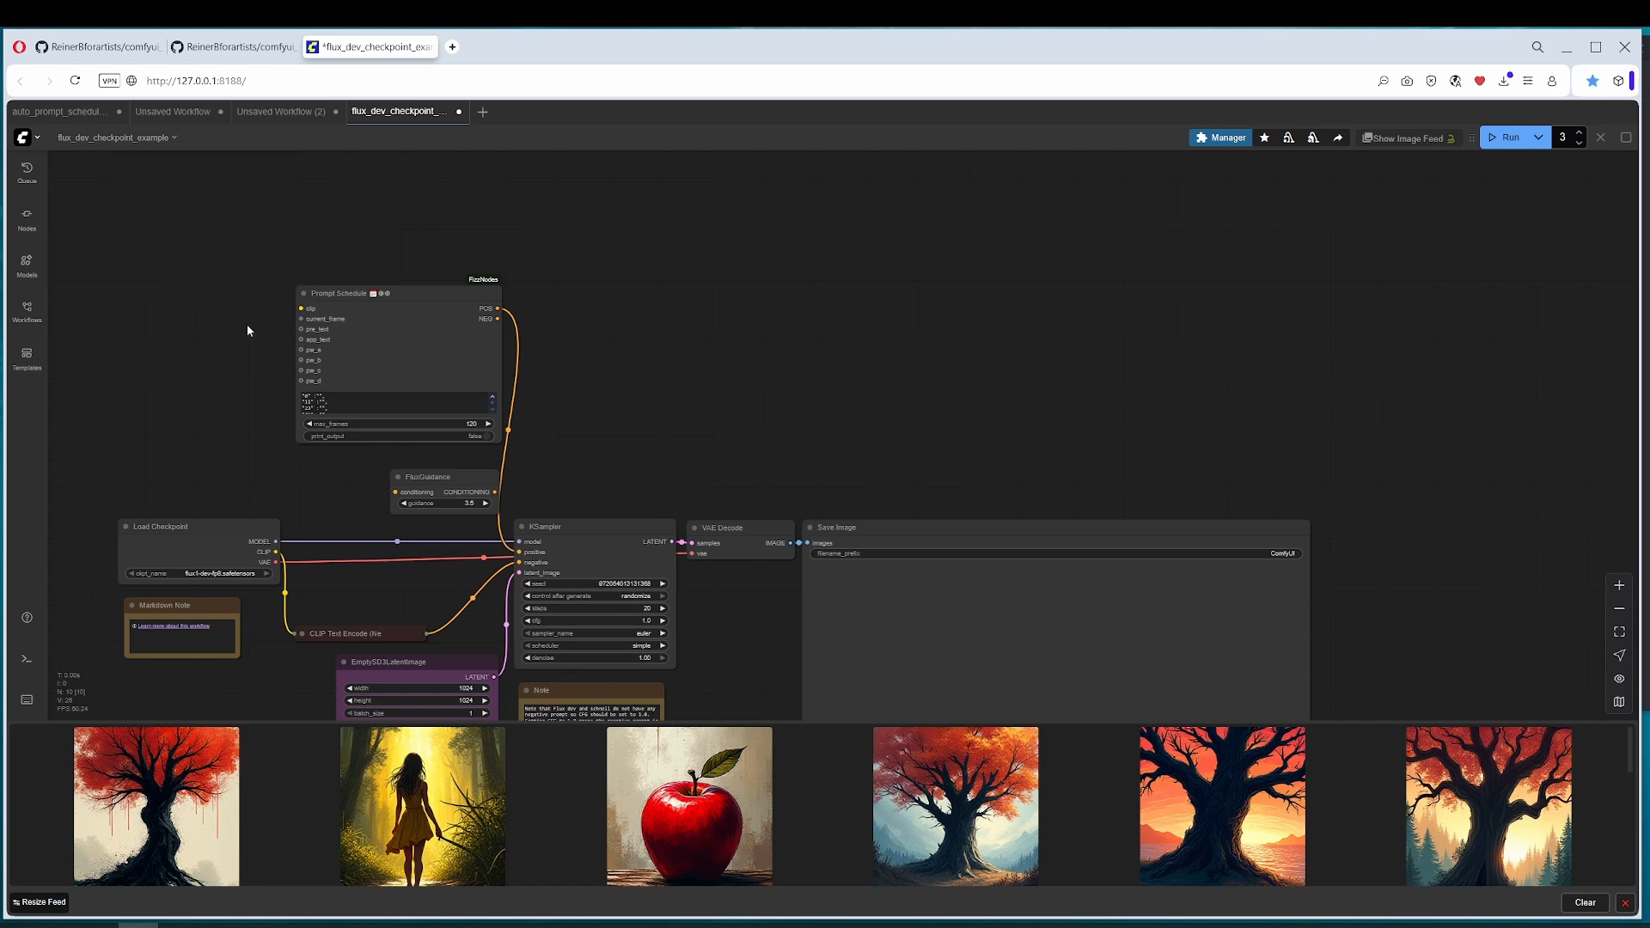
# Step: Add an Int node beside the Prompt Schedule and connect its INT output to the current_frame input
pyautogui.scroll(4, 283, 398)
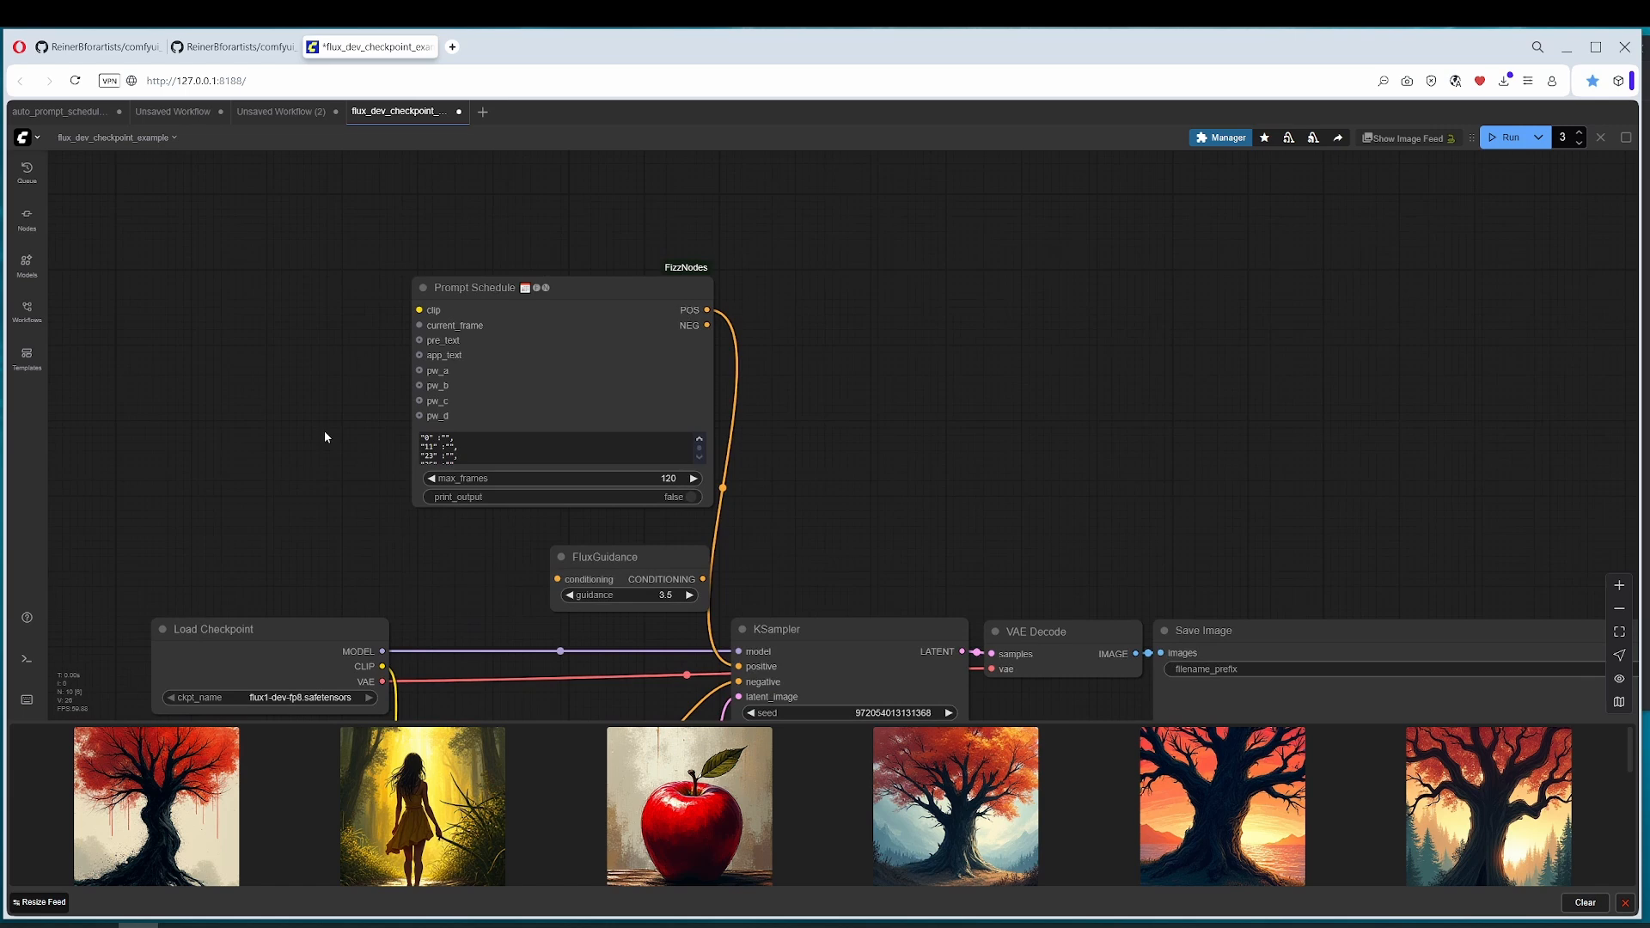
pyautogui.click(610, 298)
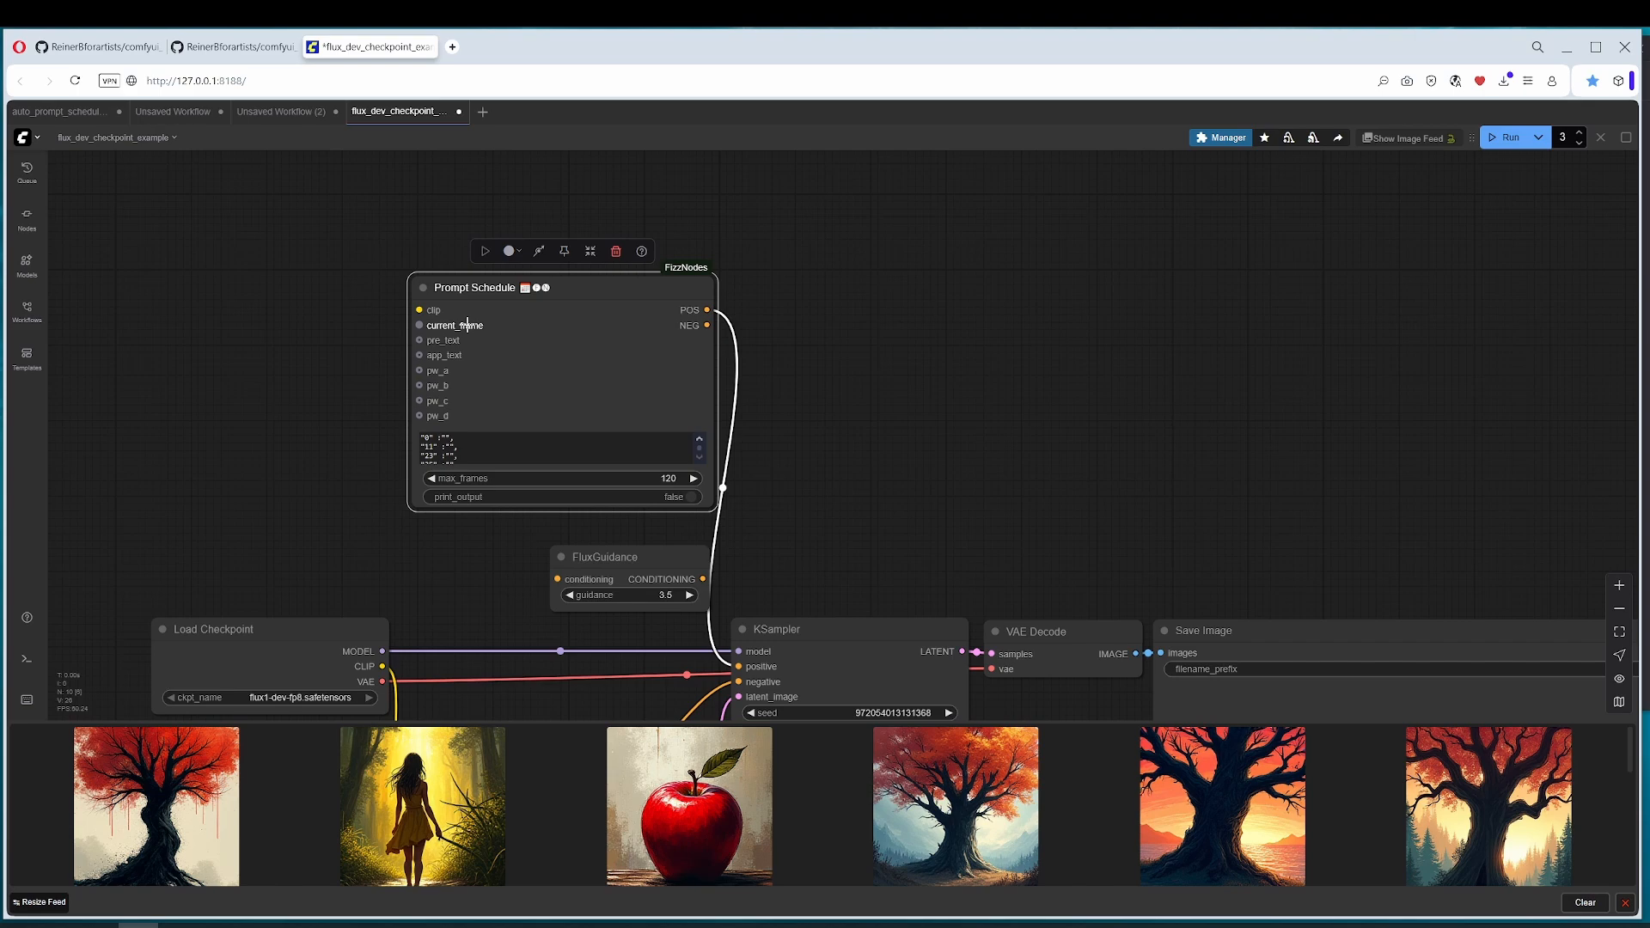
pyautogui.doubleClick(252, 312)
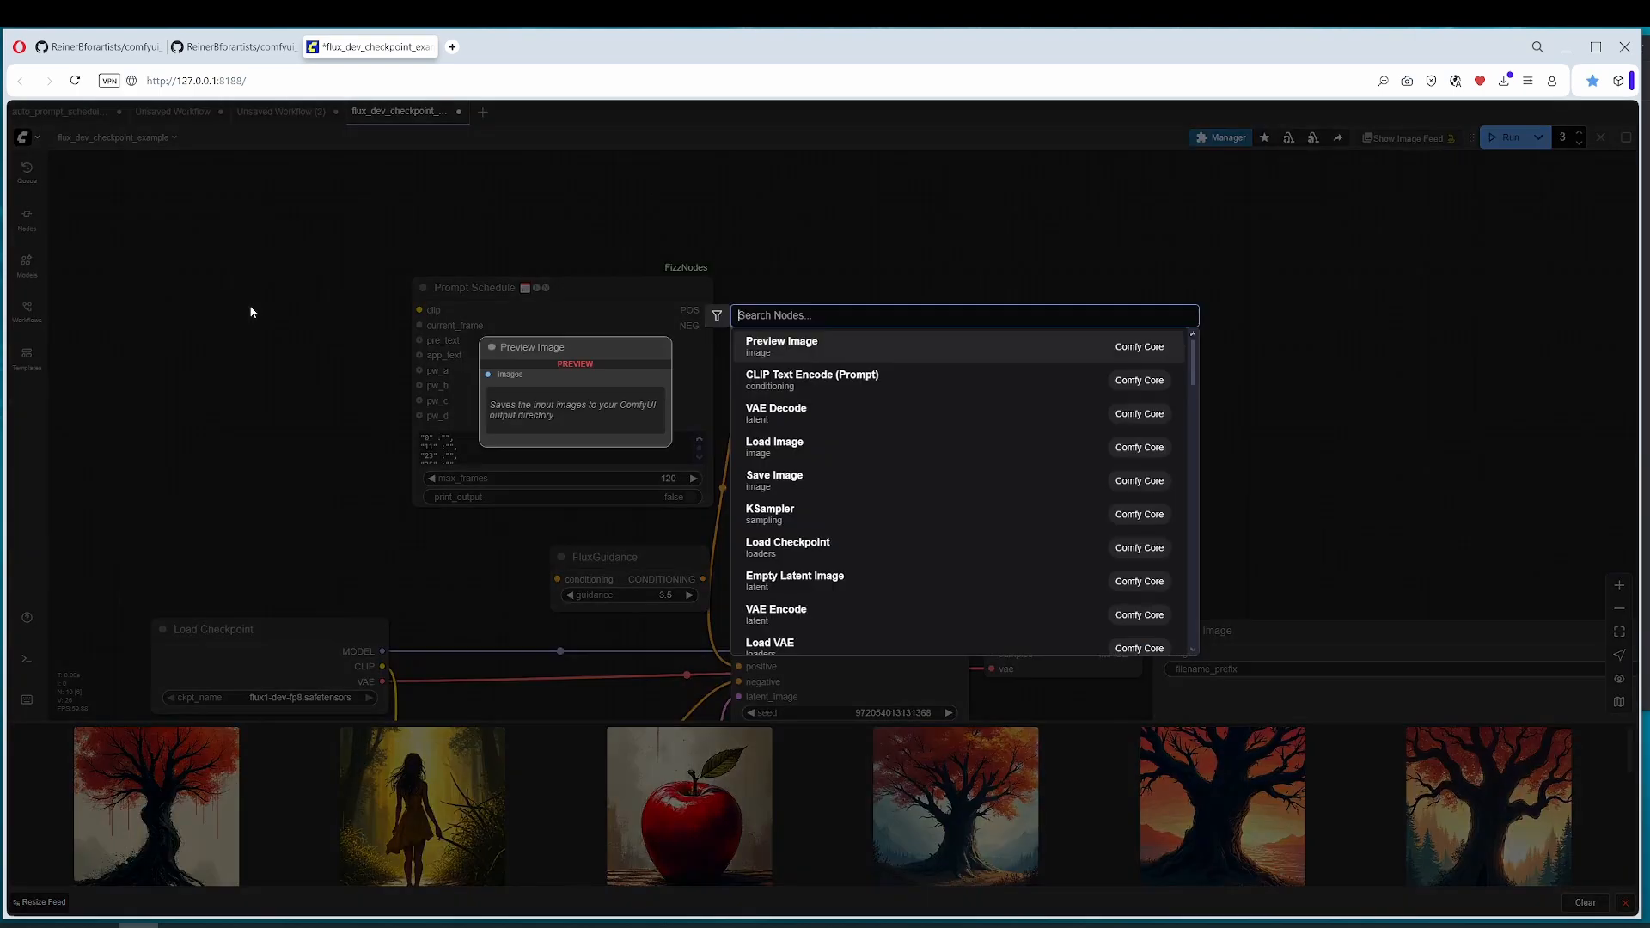
pyautogui.write('int')
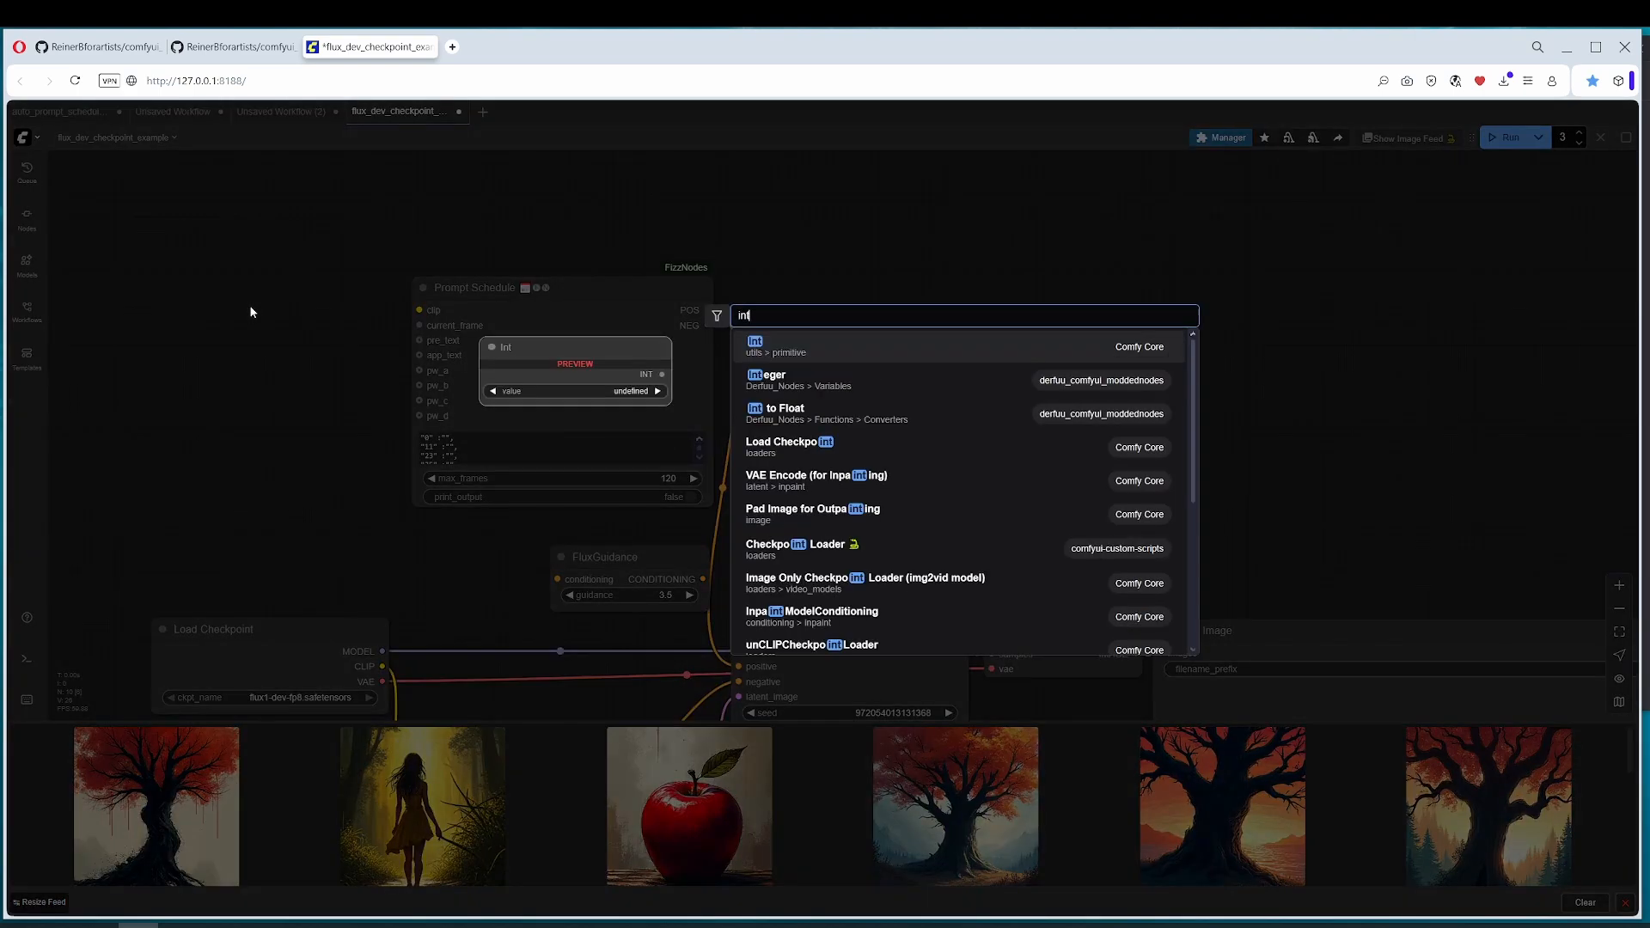
pyautogui.click(791, 352)
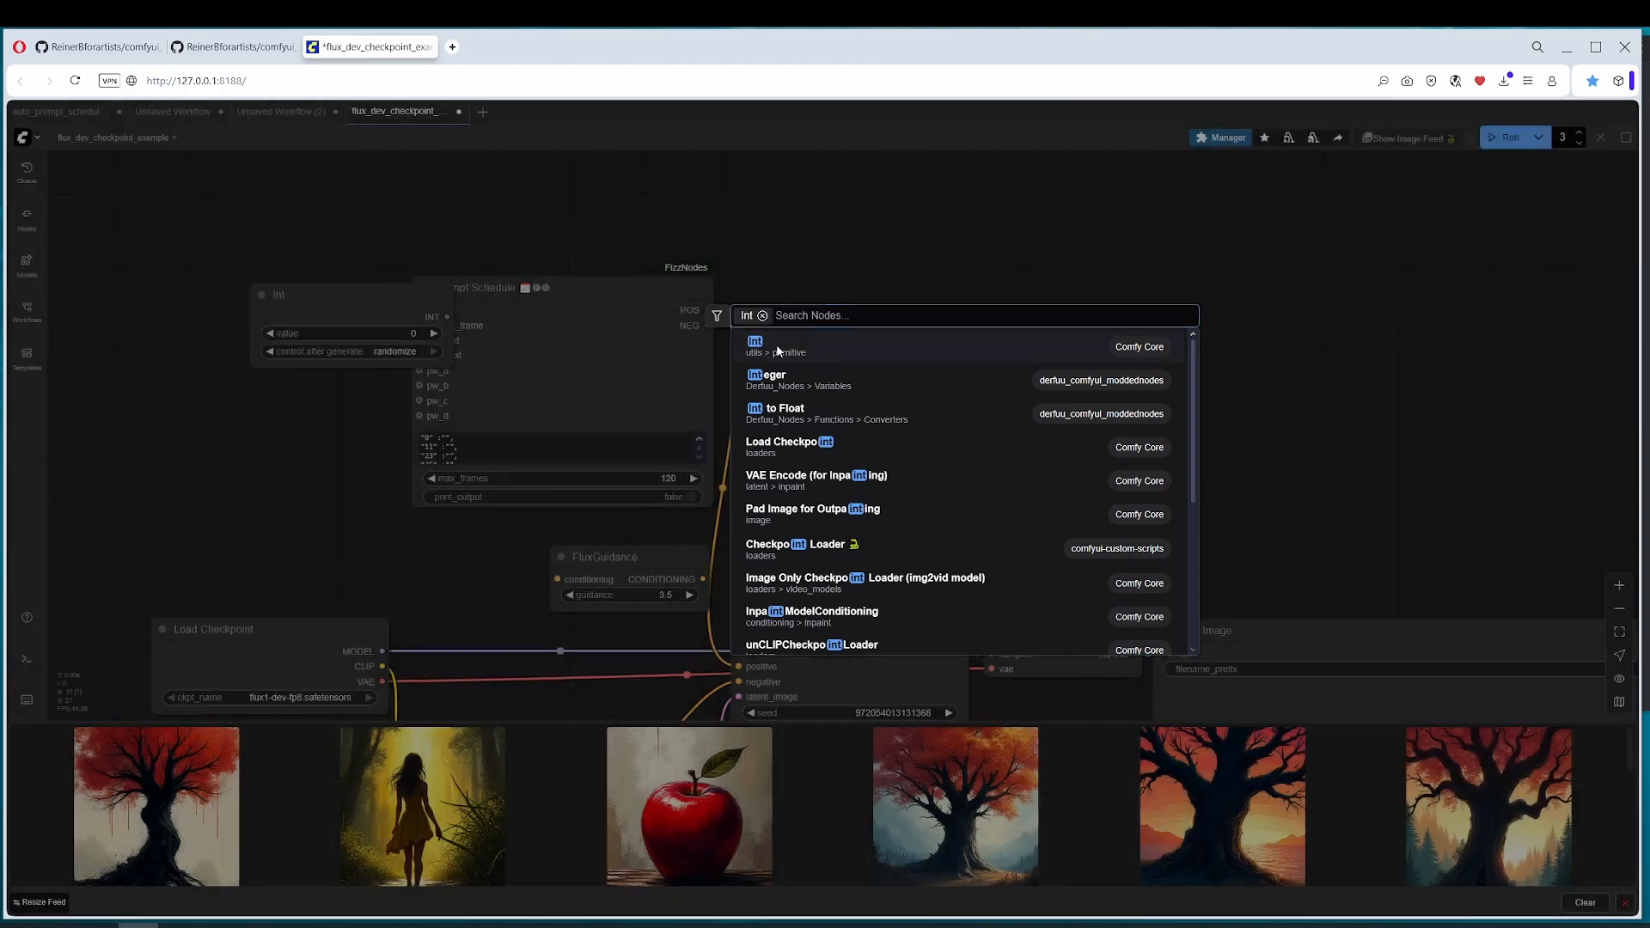
pyautogui.moveTo(343, 308); pyautogui.dragTo(272, 307)
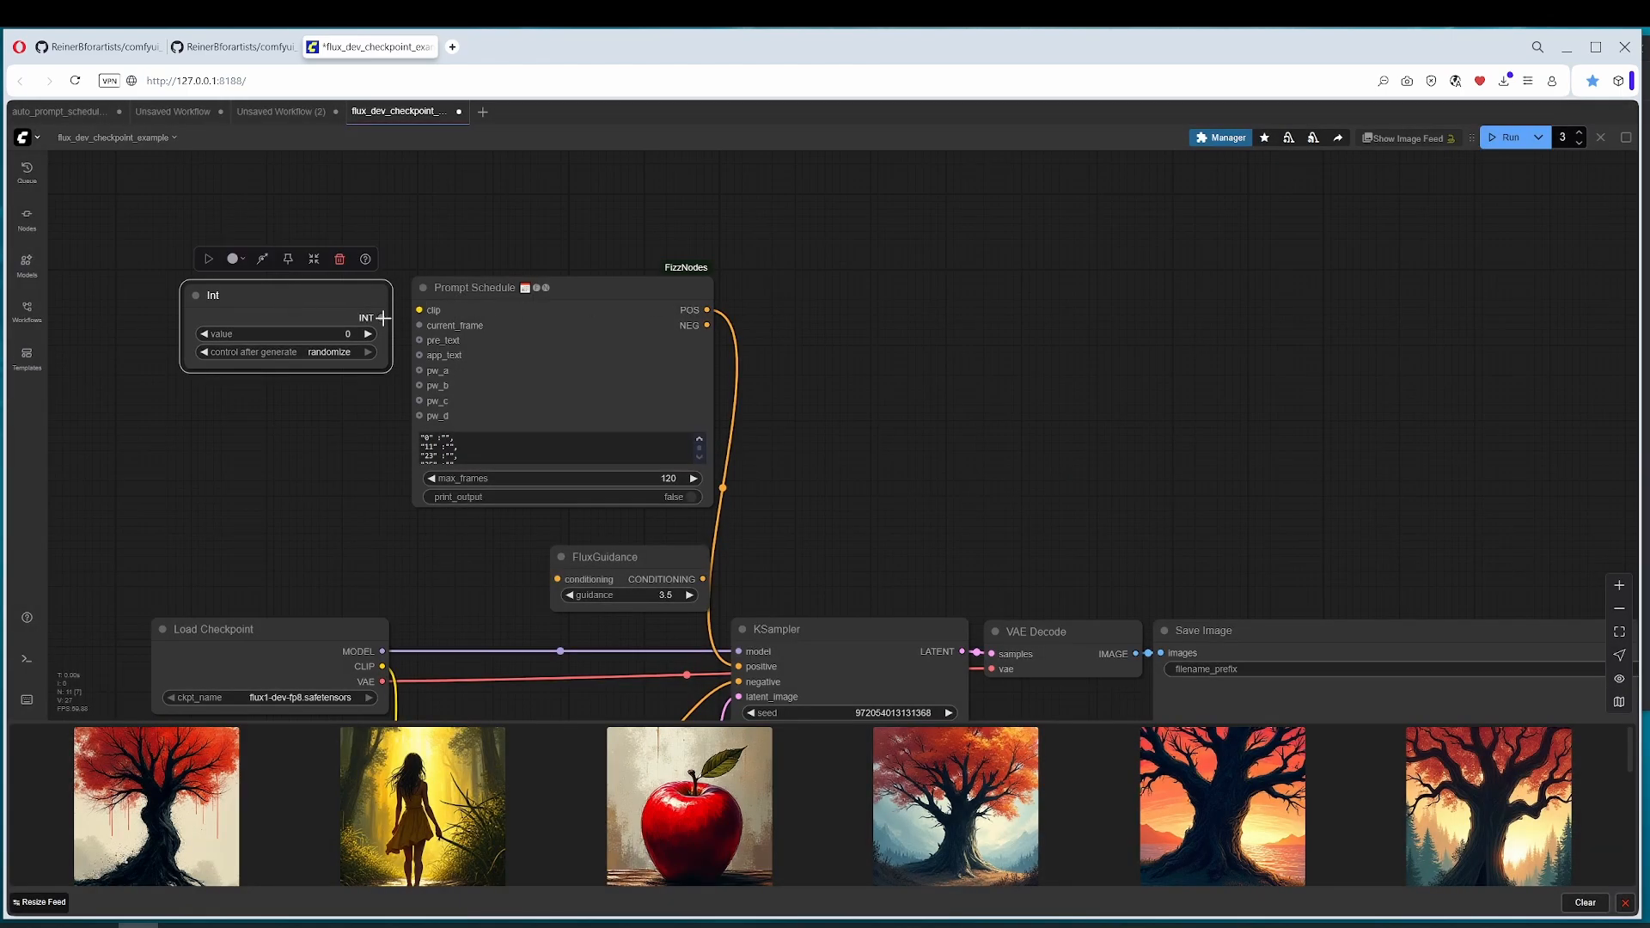
pyautogui.moveTo(382, 317); pyautogui.dragTo(420, 325)
# Step: Switch to the auto_prompt_schedule example workflow and examine its red Int node and the note about resetting the value
pyautogui.click(283, 110)
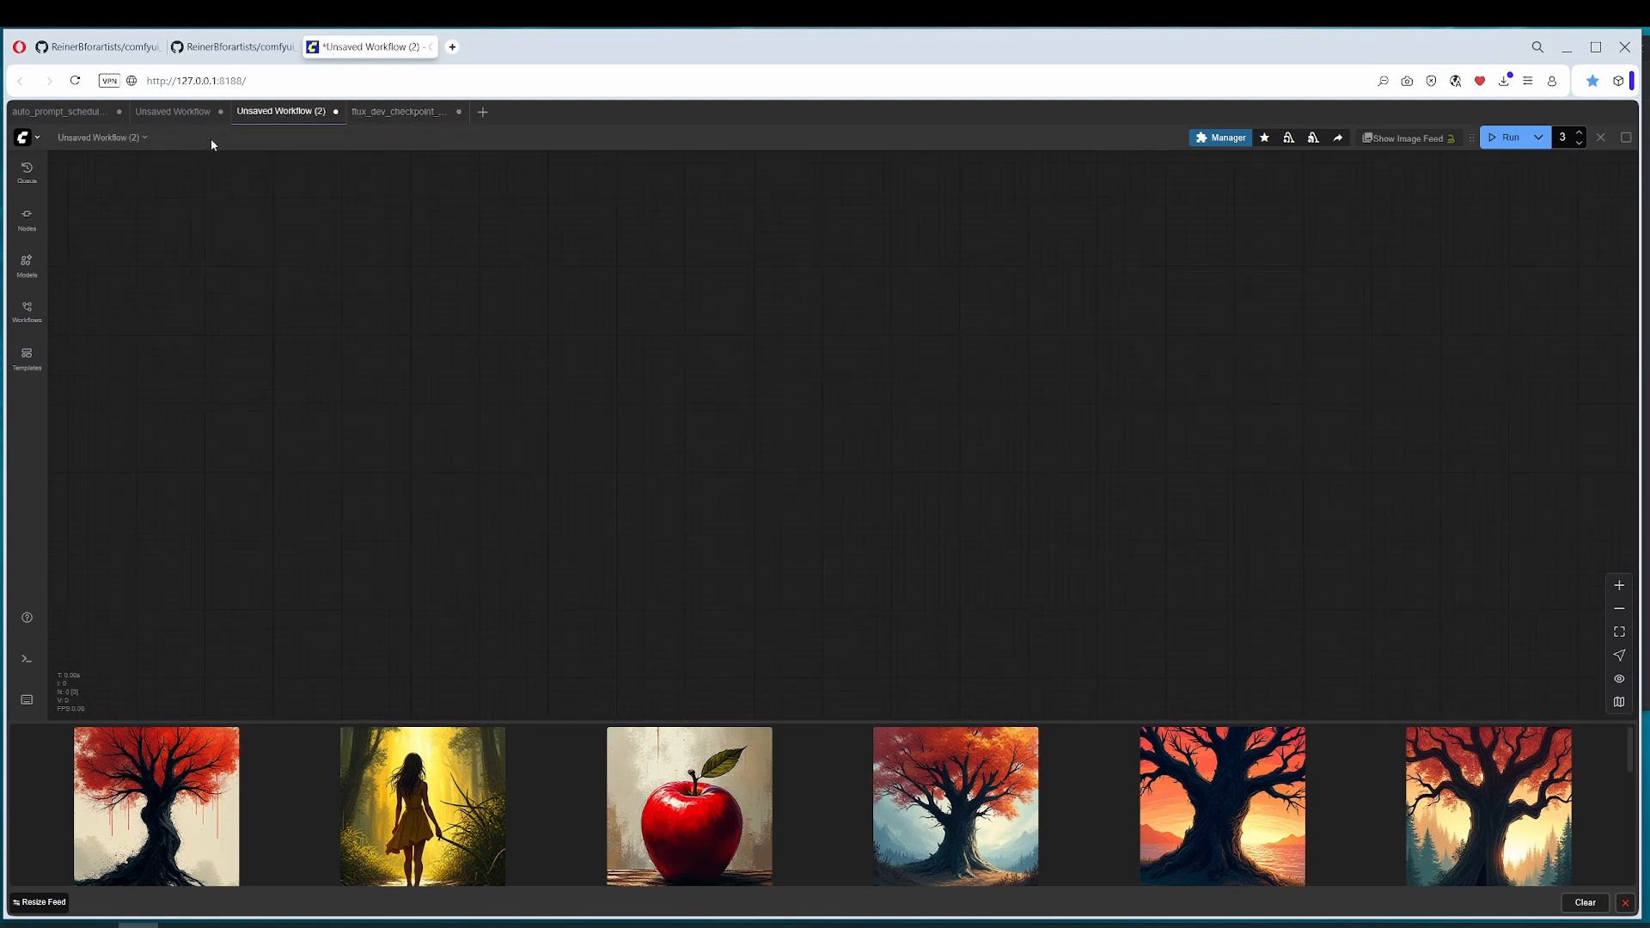
pyautogui.click(57, 111)
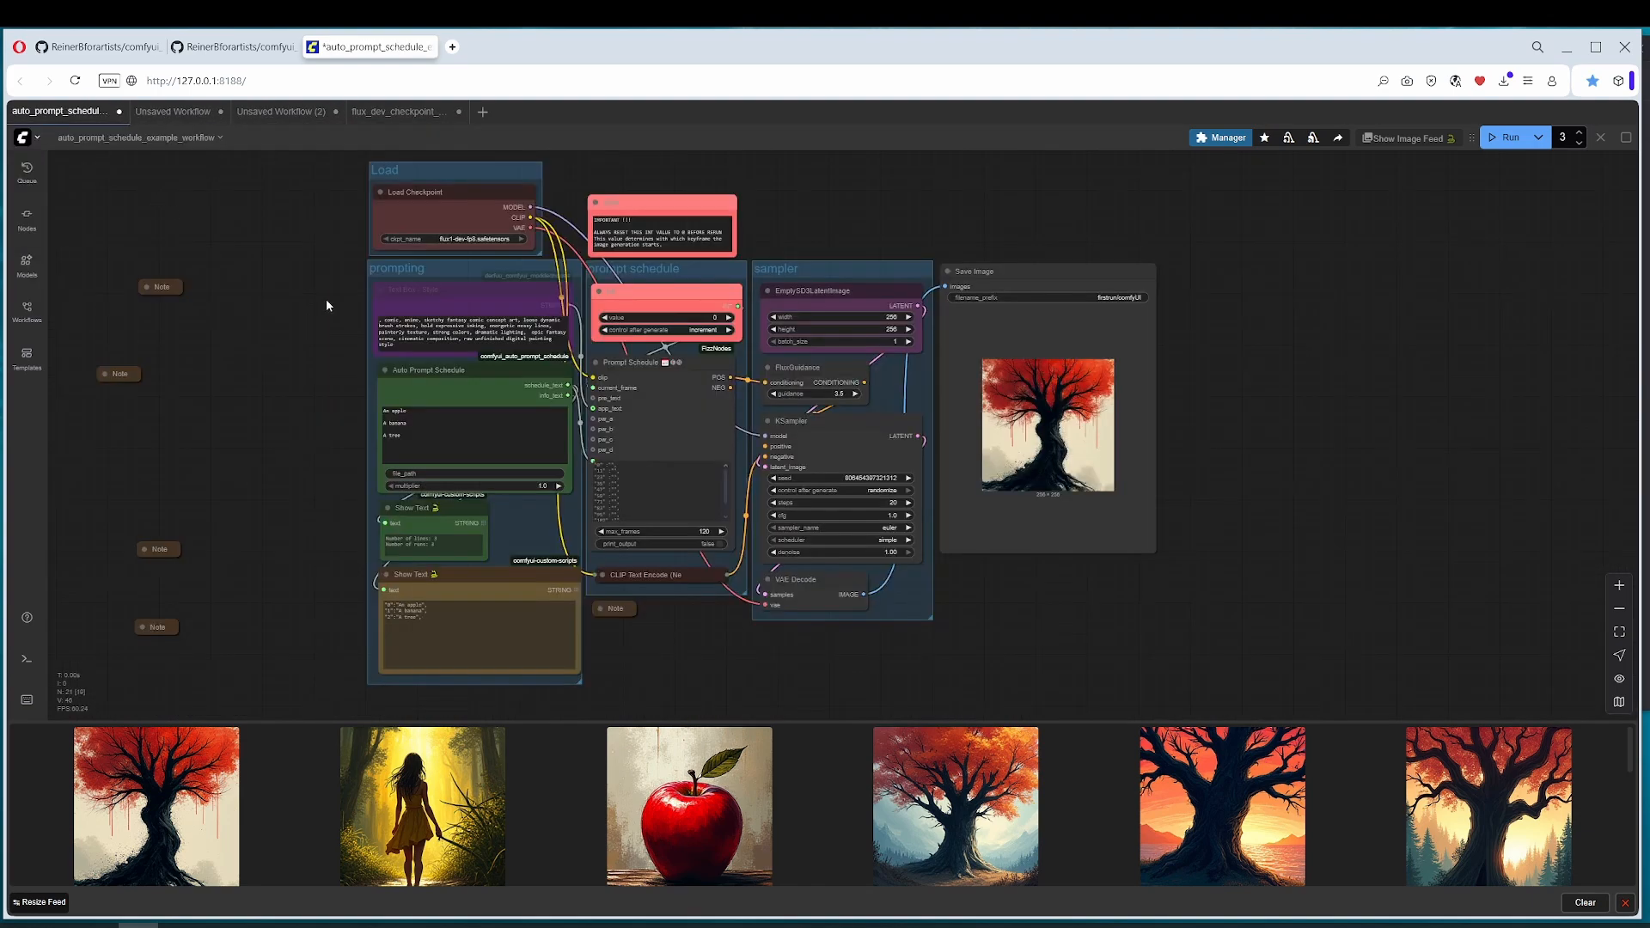
pyautogui.moveTo(656, 355); pyautogui.dragTo(537, 470)
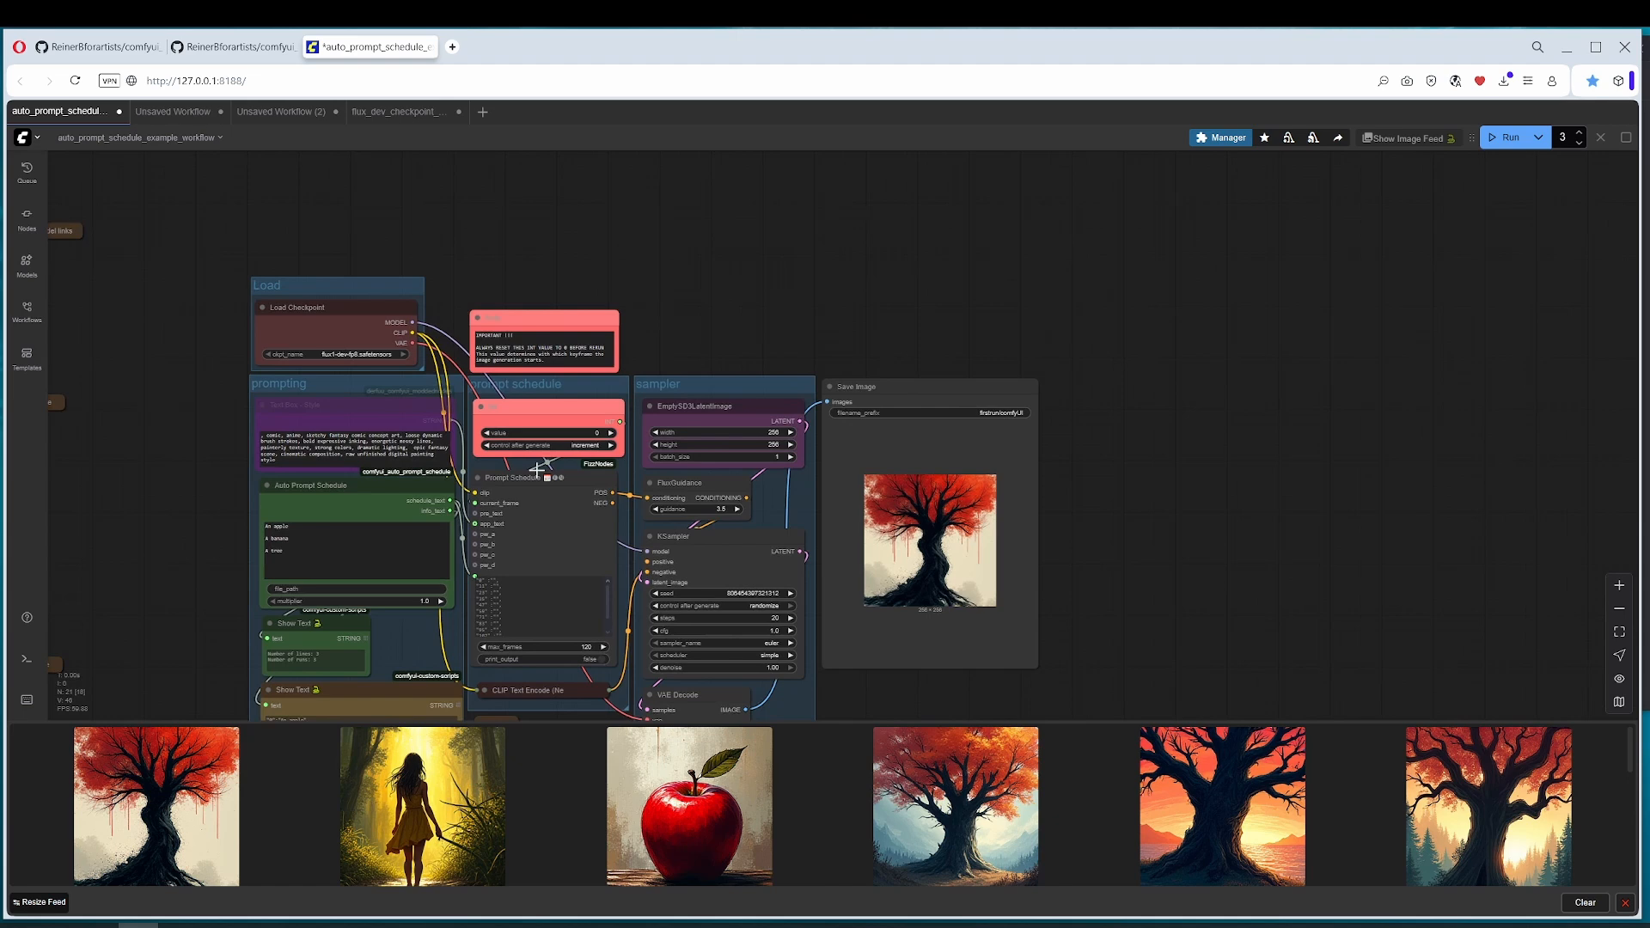
pyautogui.click(527, 409)
pyautogui.click(537, 333)
pyautogui.click(529, 408)
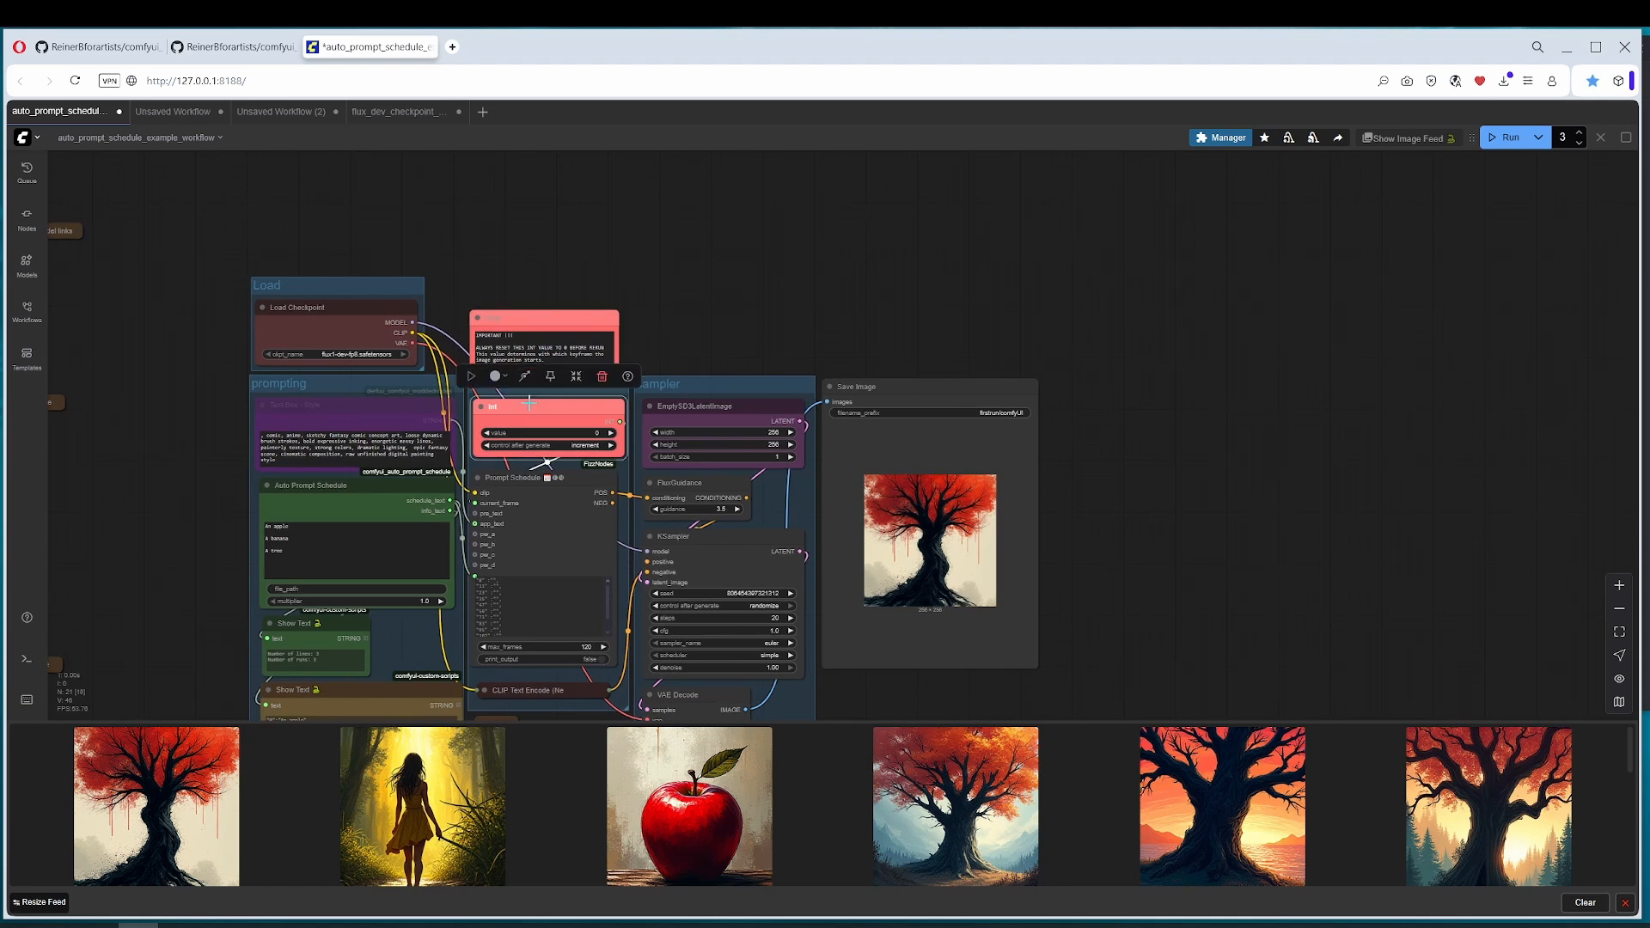
# Step: Return to the flux_dev_checkpoint_example workflow and connect Load Checkpoint's CLIP output to the Prompt Schedule's clip input
pyautogui.click(396, 111)
pyautogui.moveTo(790, 509); pyautogui.dragTo(675, 459)
pyautogui.moveTo(375, 619); pyautogui.dragTo(414, 263)
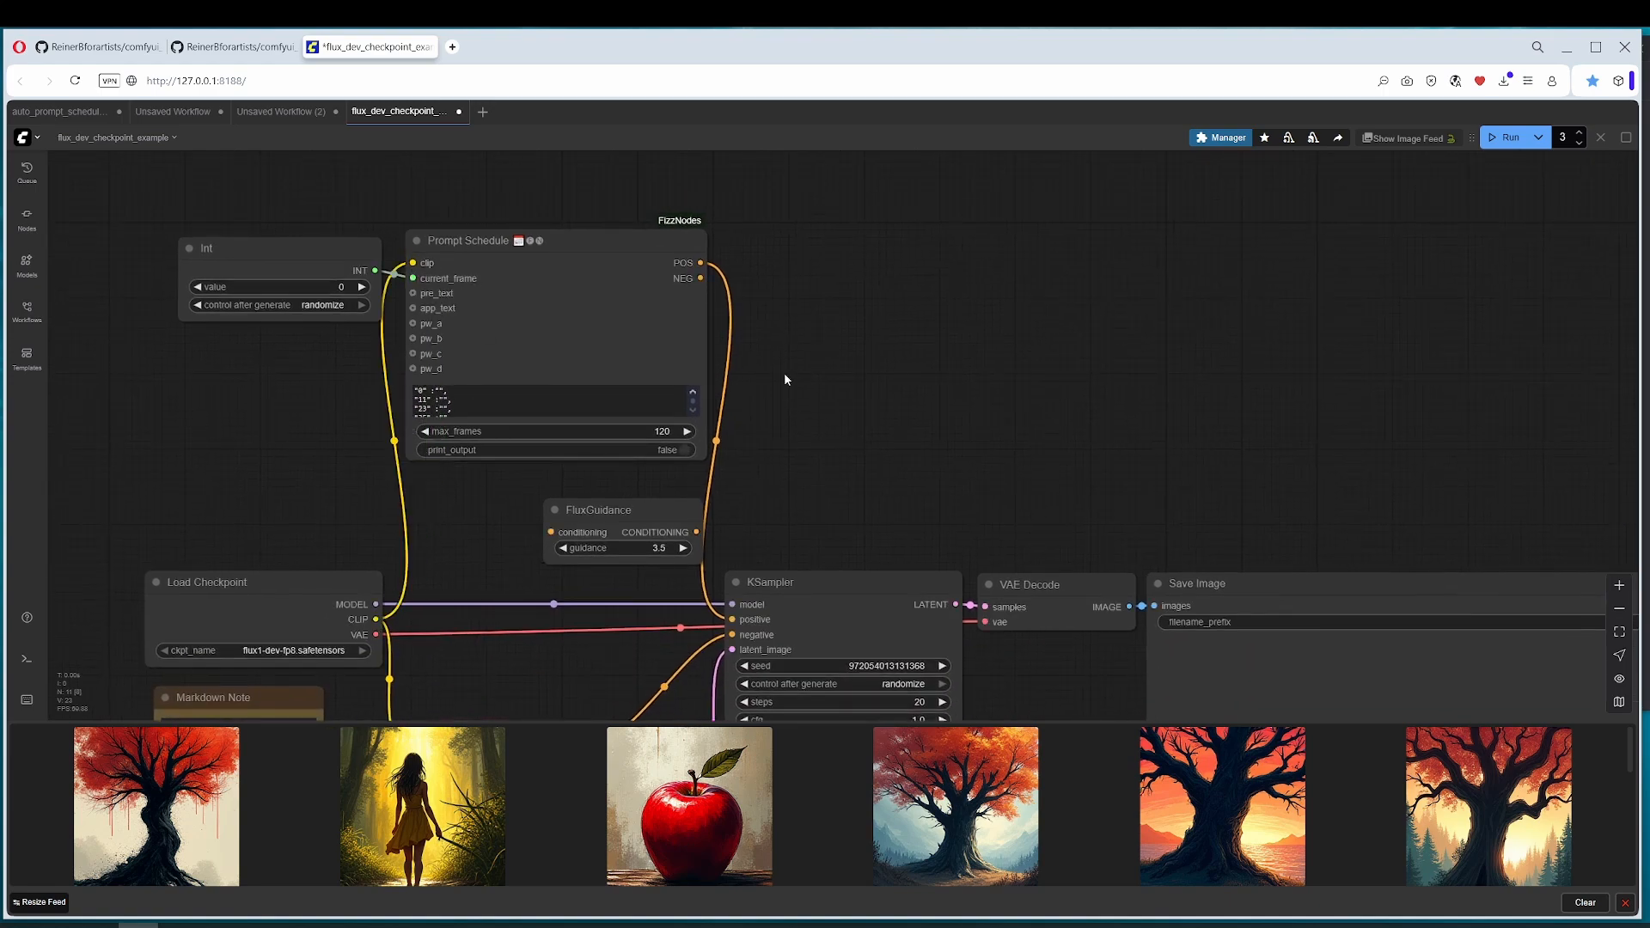
# Step: Enter "an apple", "a banana" and "tree" as the first three prompts of the Prompt Schedule and enlarge the node
pyautogui.moveTo(664, 465); pyautogui.dragTo(510, 484)
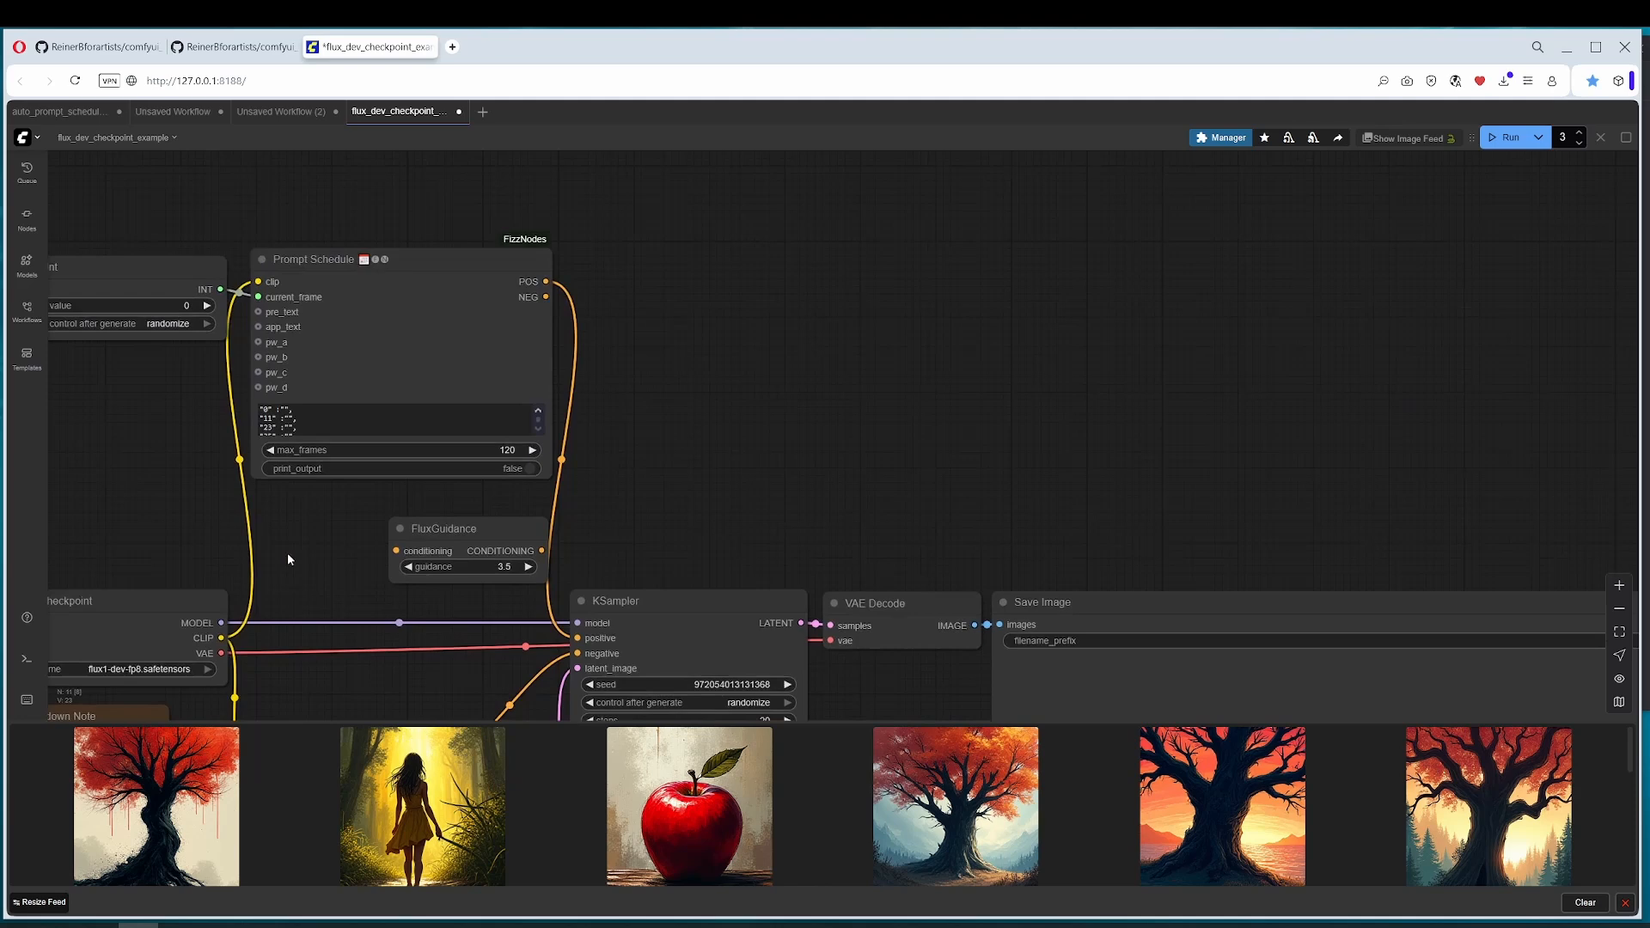
pyautogui.click(325, 259)
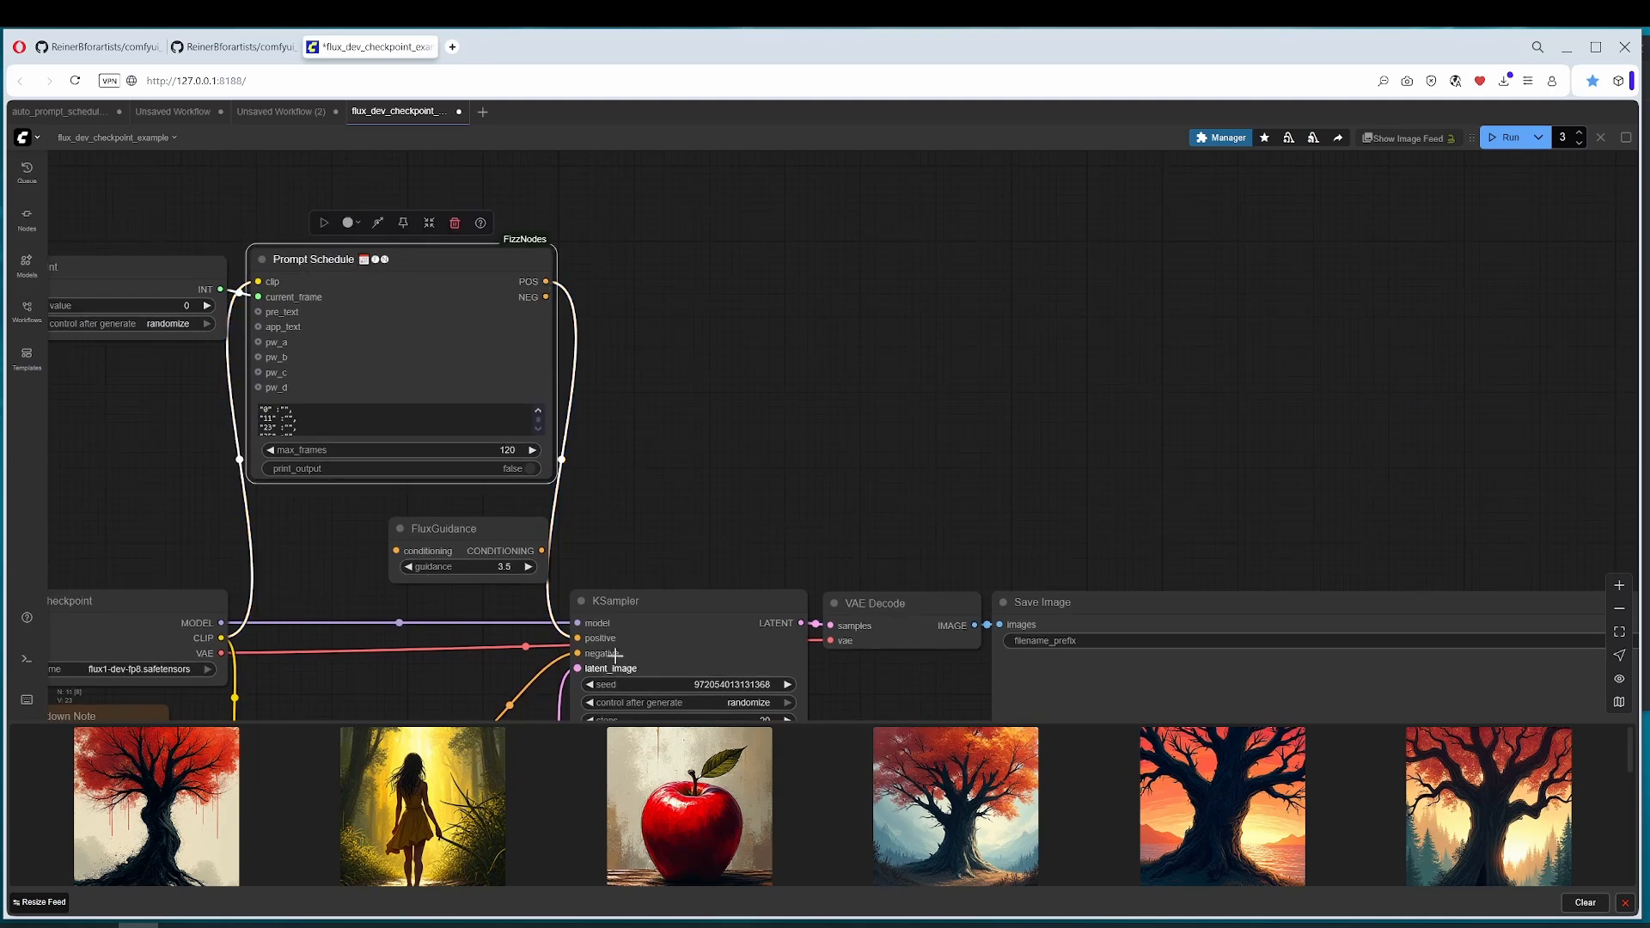
pyautogui.moveTo(637, 452); pyautogui.dragTo(762, 425)
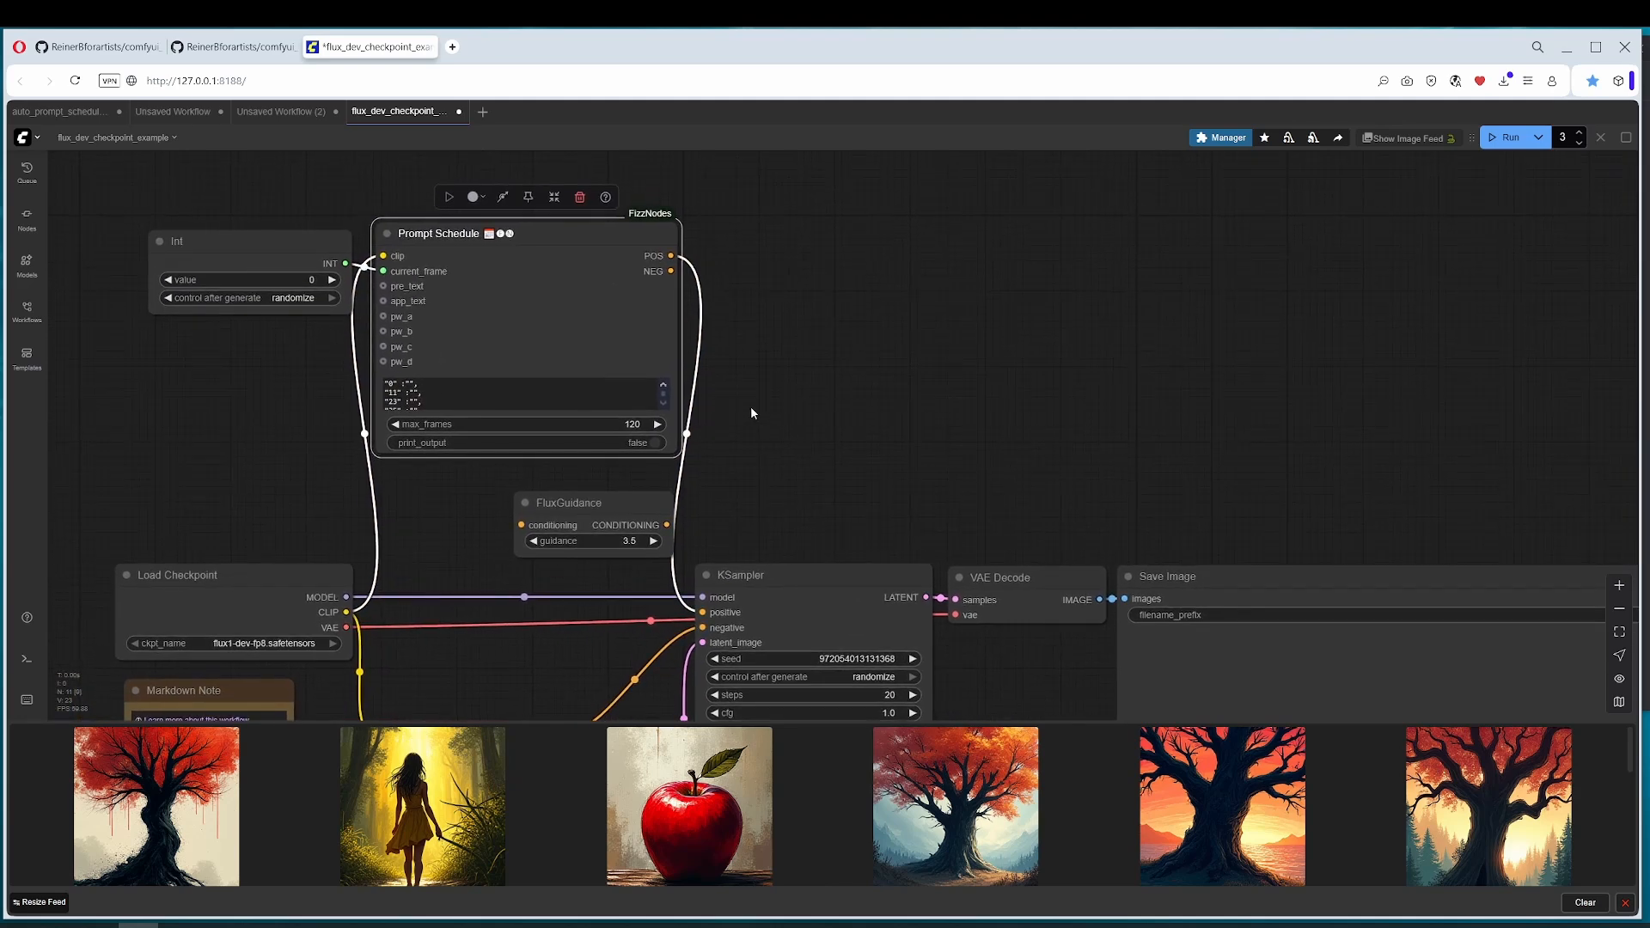
pyautogui.click(410, 385)
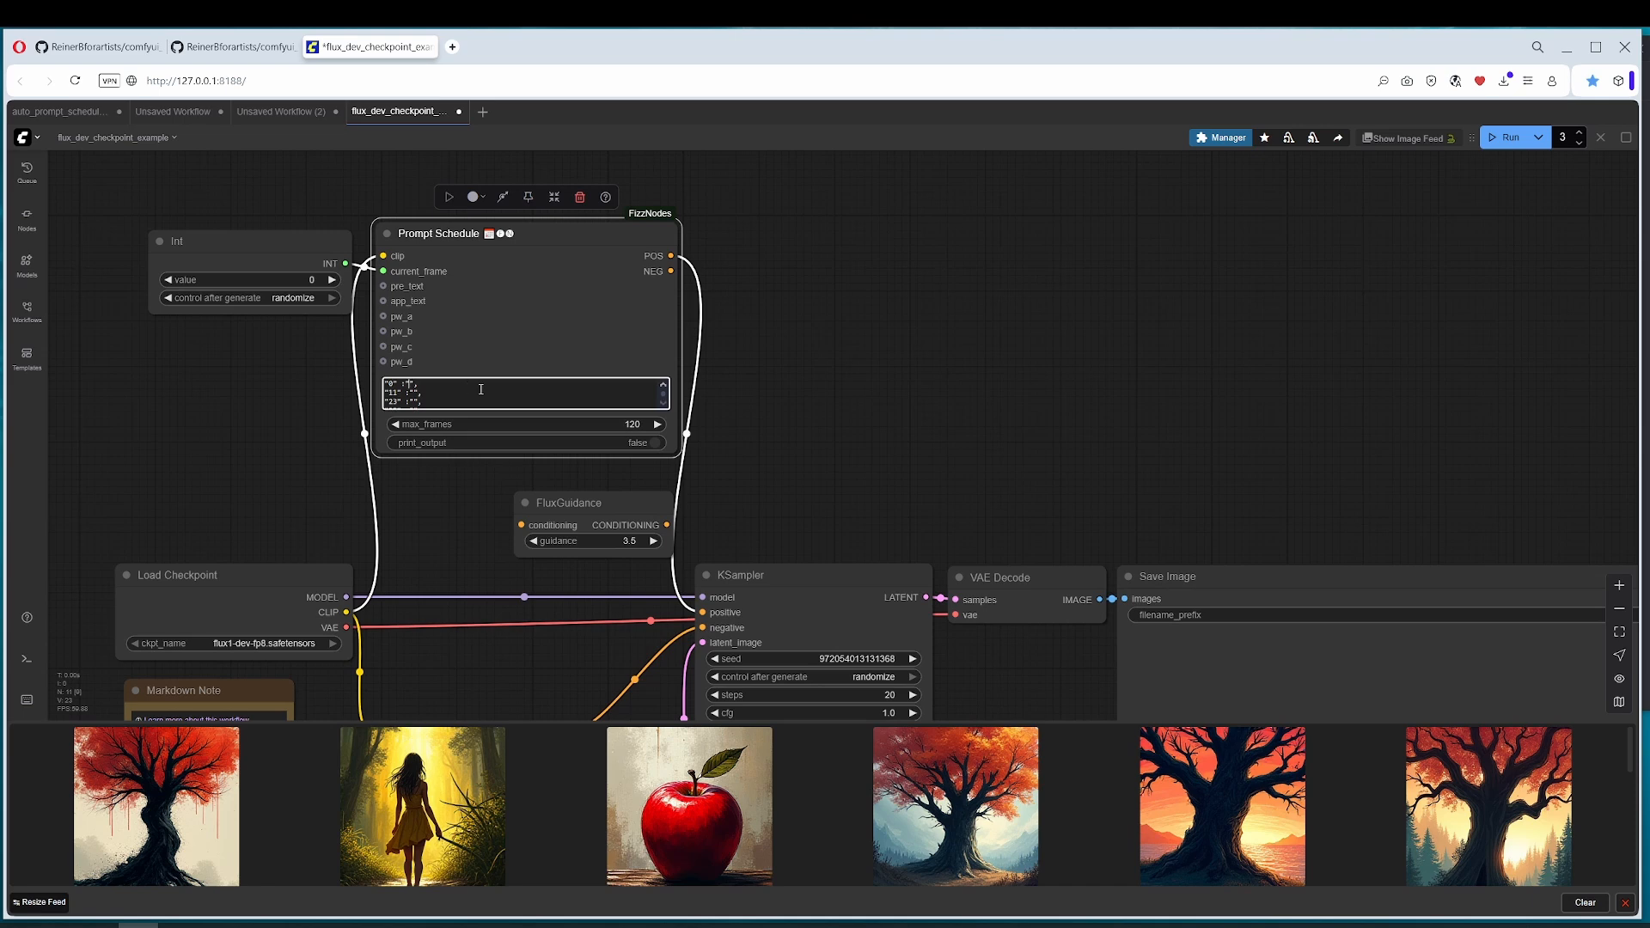
pyautogui.write('an app')
pyautogui.write('a banana')
pyautogui.write('tree')
pyautogui.moveTo(672, 449); pyautogui.dragTo(827, 507)
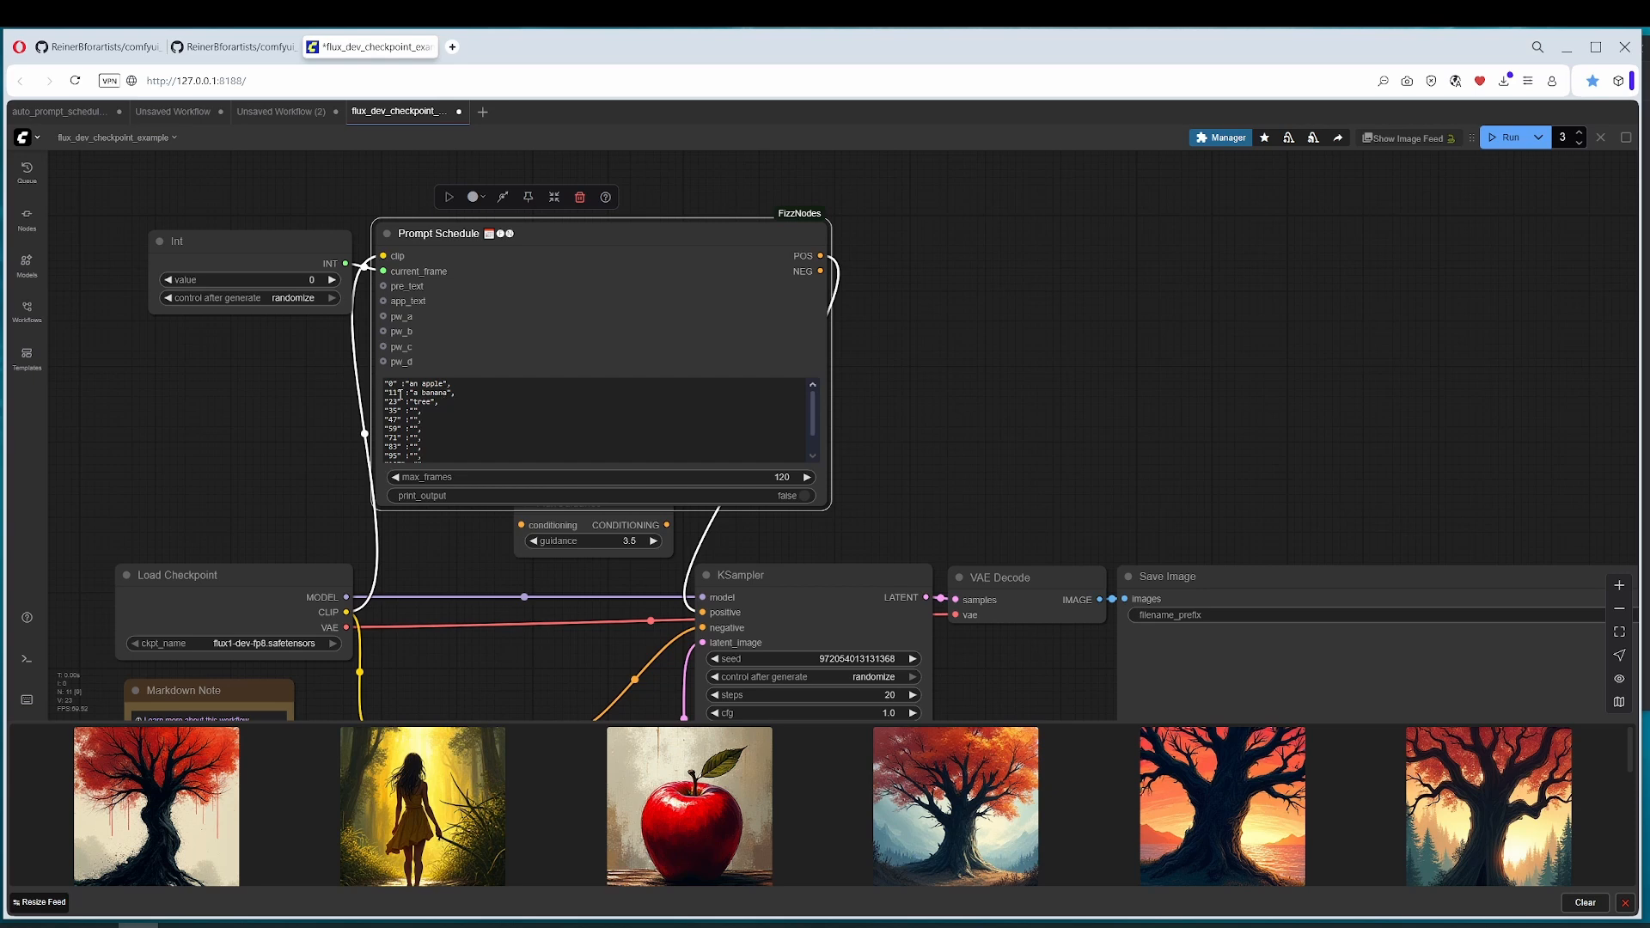
# Step: Renumber the keyframes of the banana and tree prompts in the Prompt Schedule as 1 and 2
pyautogui.click(400, 394)
pyautogui.press('BackSpace')
pyautogui.press('BackSpace')
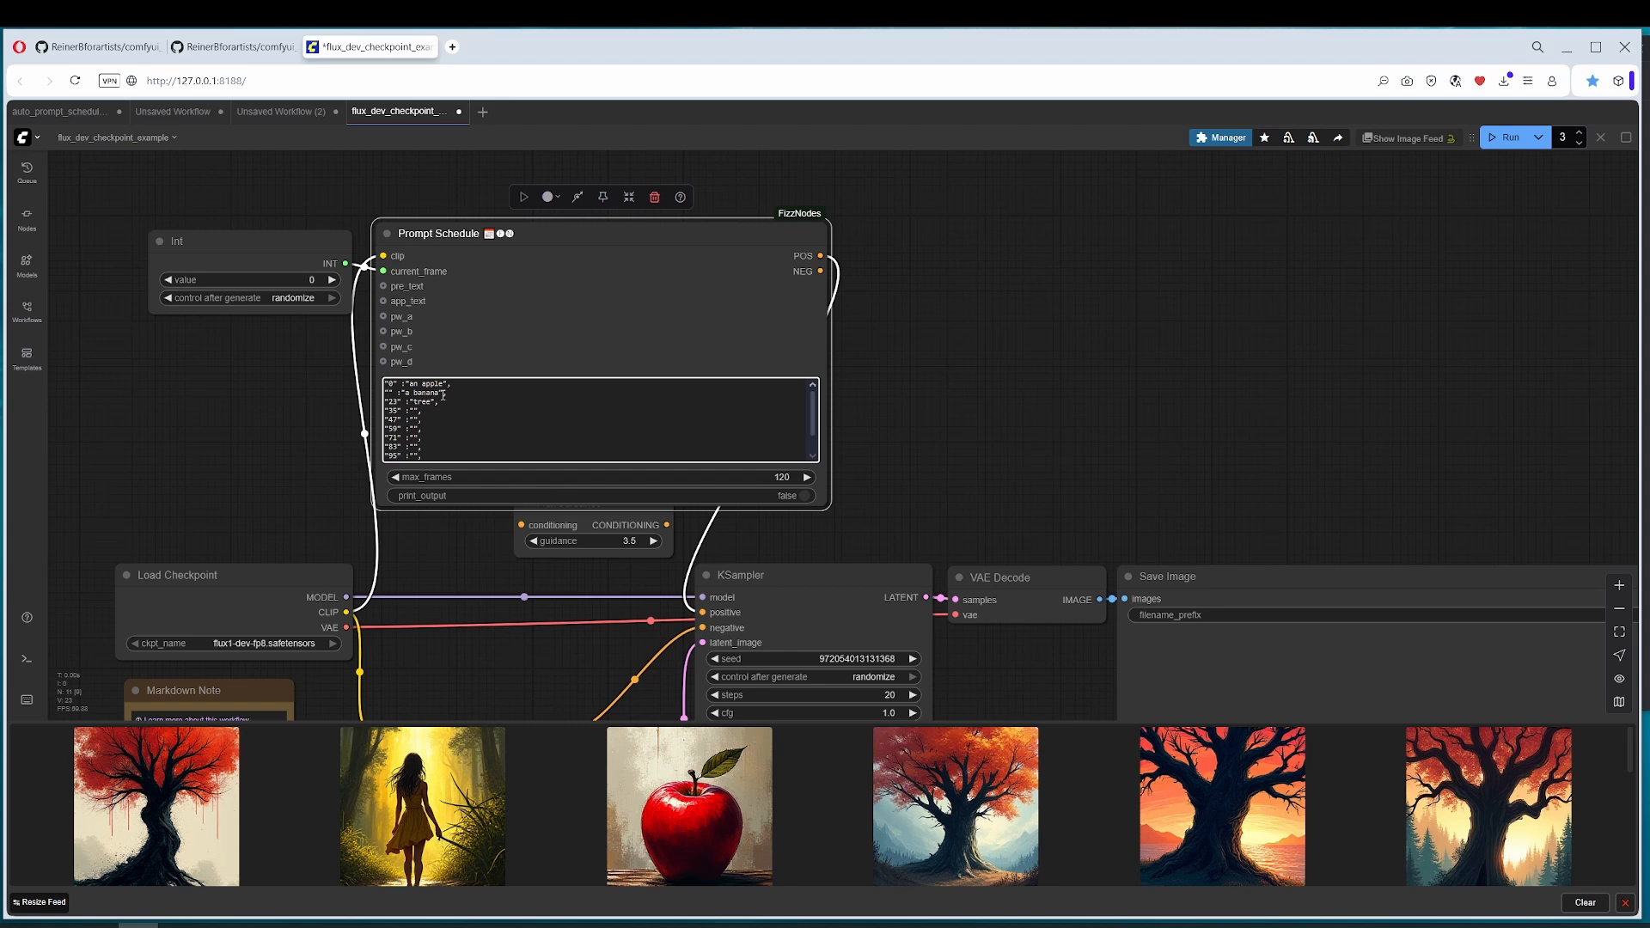
pyautogui.write('1')
pyautogui.press('BackSpace')
pyautogui.press('BackSpace')
pyautogui.write('2')
pyautogui.press('Return')
# Step: Examine the Auto Prompt Schedule node in the auto_prompt_schedule example workflow and return to the flux_dev_checkpoint_example workflow
pyautogui.click(62, 112)
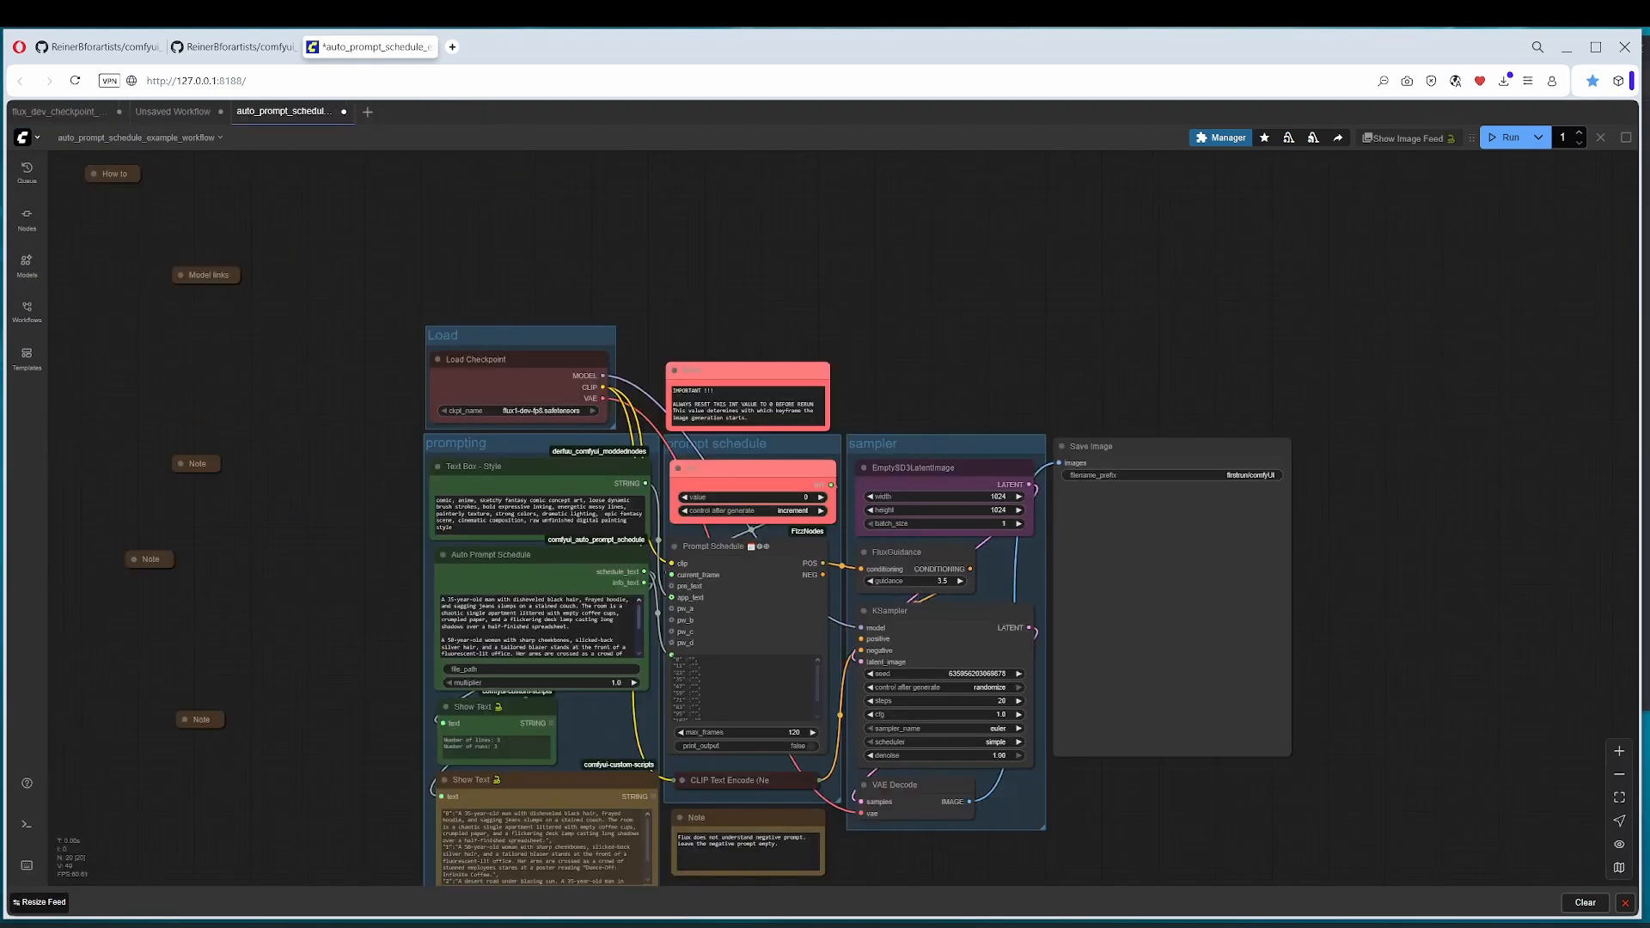
pyautogui.moveTo(441, 542); pyautogui.dragTo(379, 502)
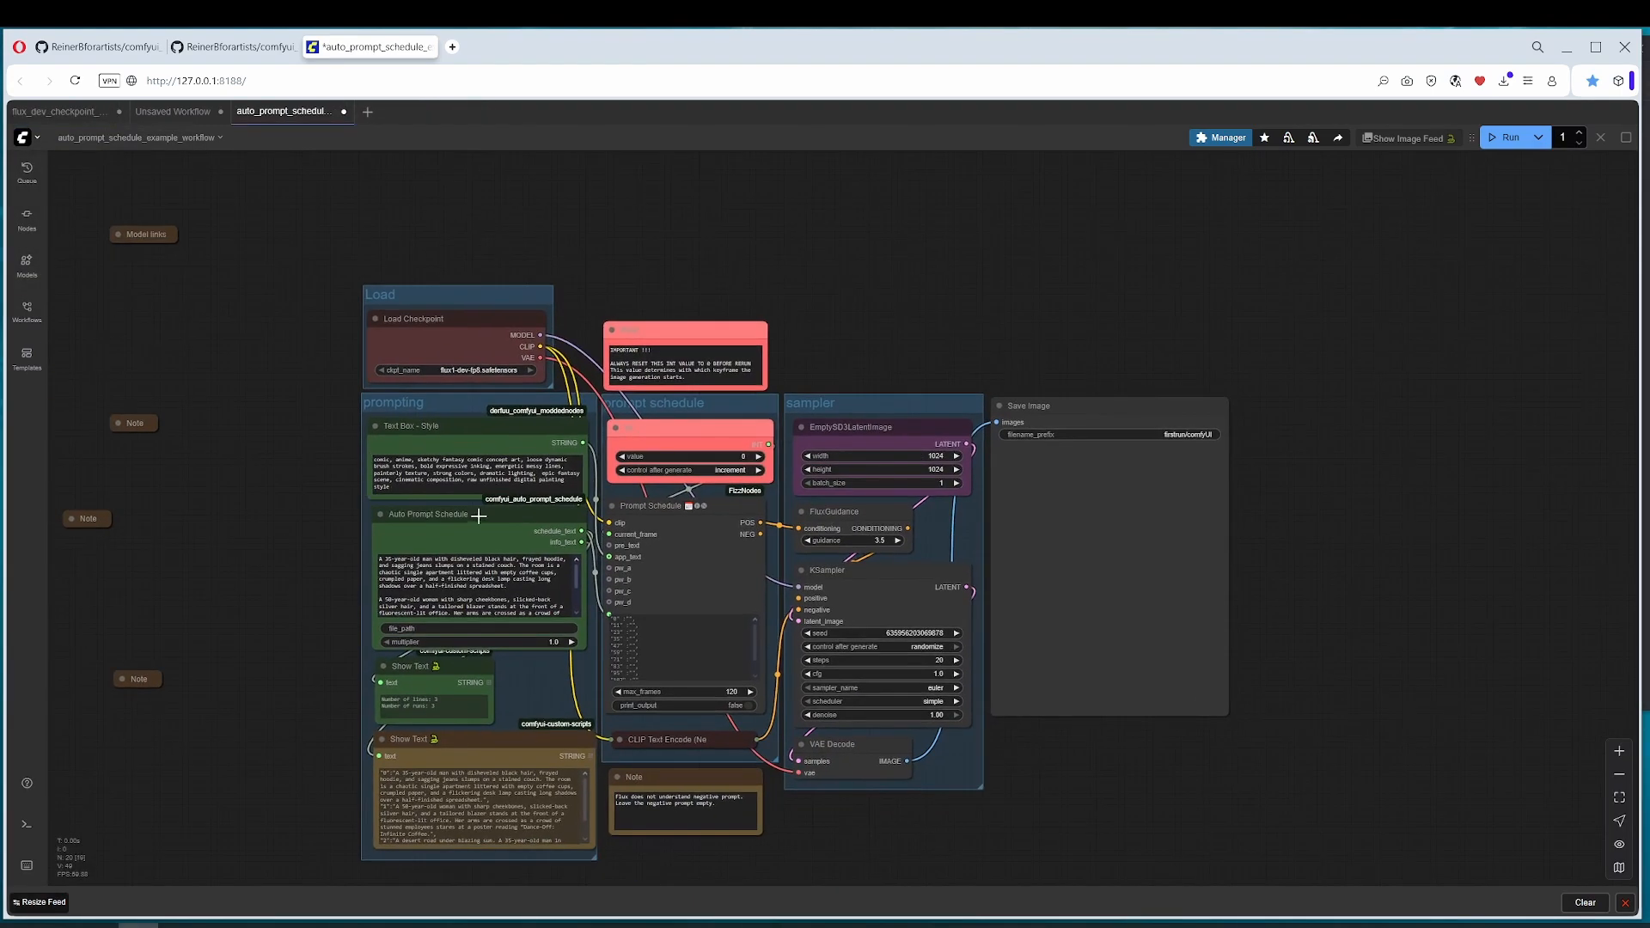
pyautogui.click(487, 524)
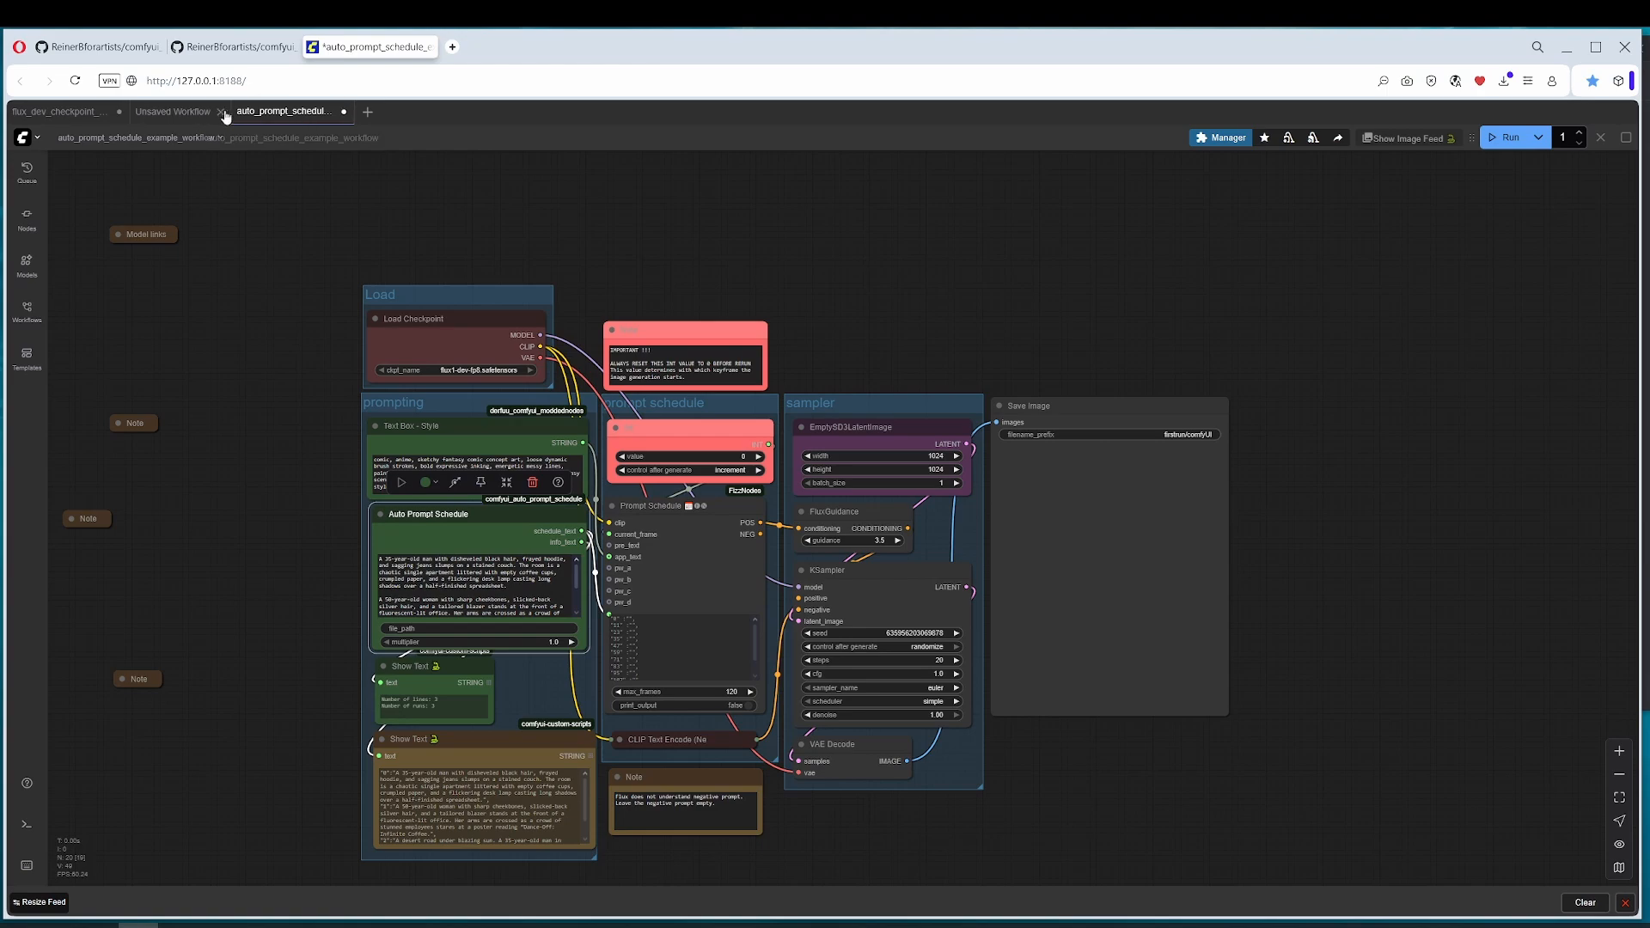
pyautogui.click(172, 111)
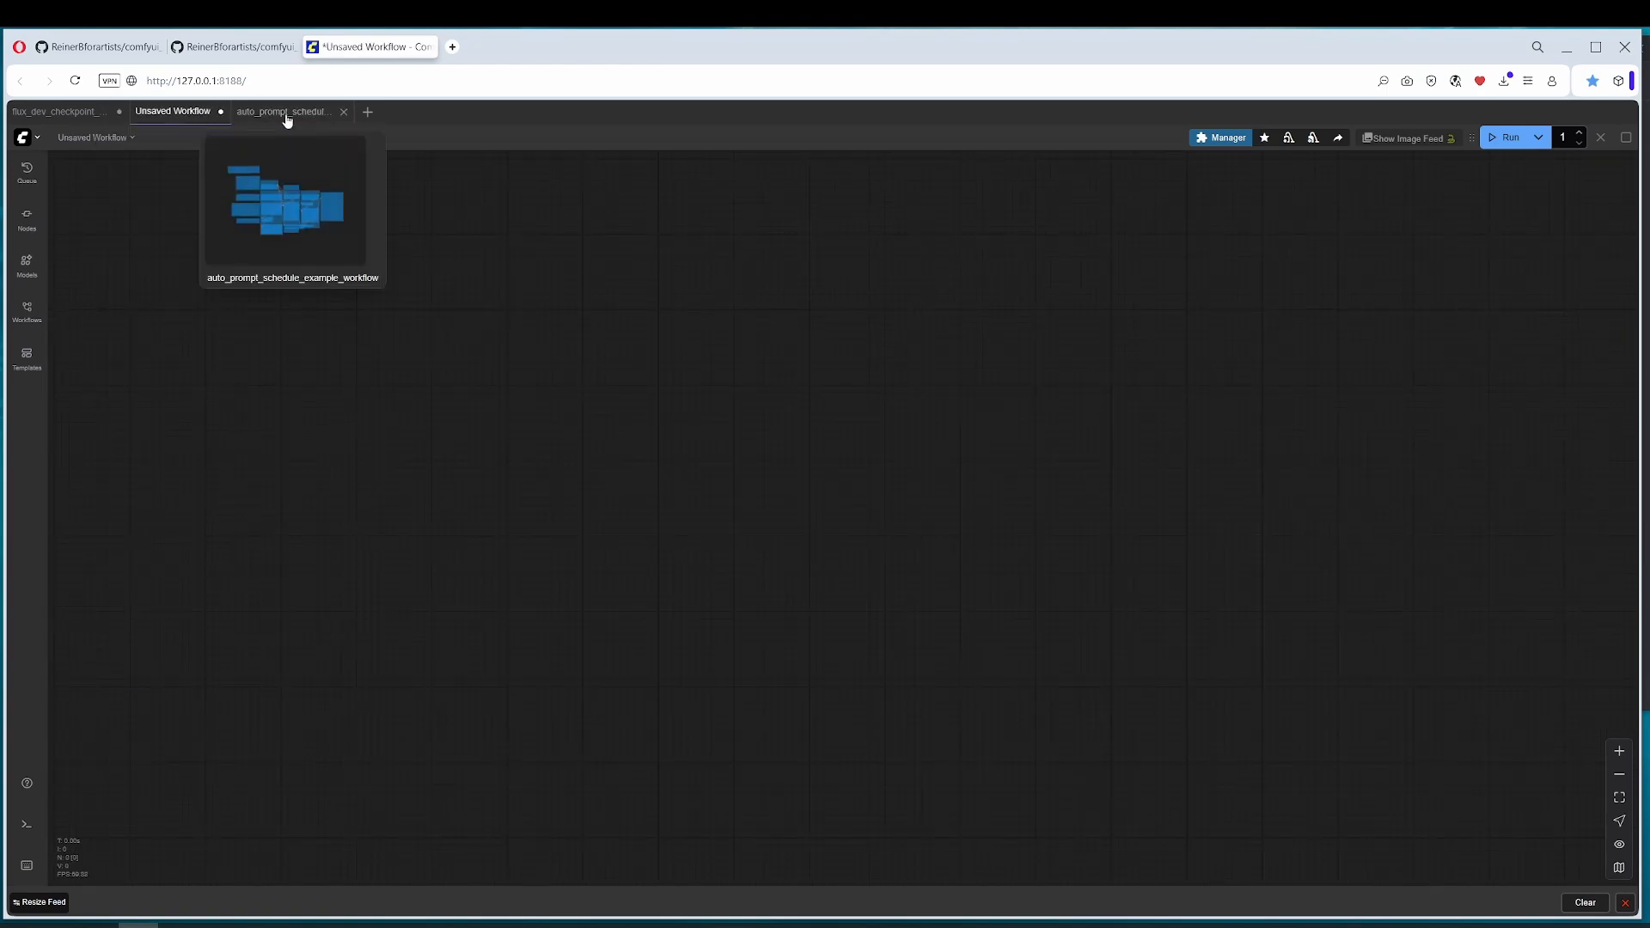
pyautogui.click(86, 111)
# Step: Add an Auto Prompt Schedule node beside the Prompt Schedule and connect its schedule_text output to the Prompt Schedule's text input
pyautogui.moveTo(808, 397); pyautogui.dragTo(963, 353)
pyautogui.rightClick(421, 227)
pyautogui.click(442, 229)
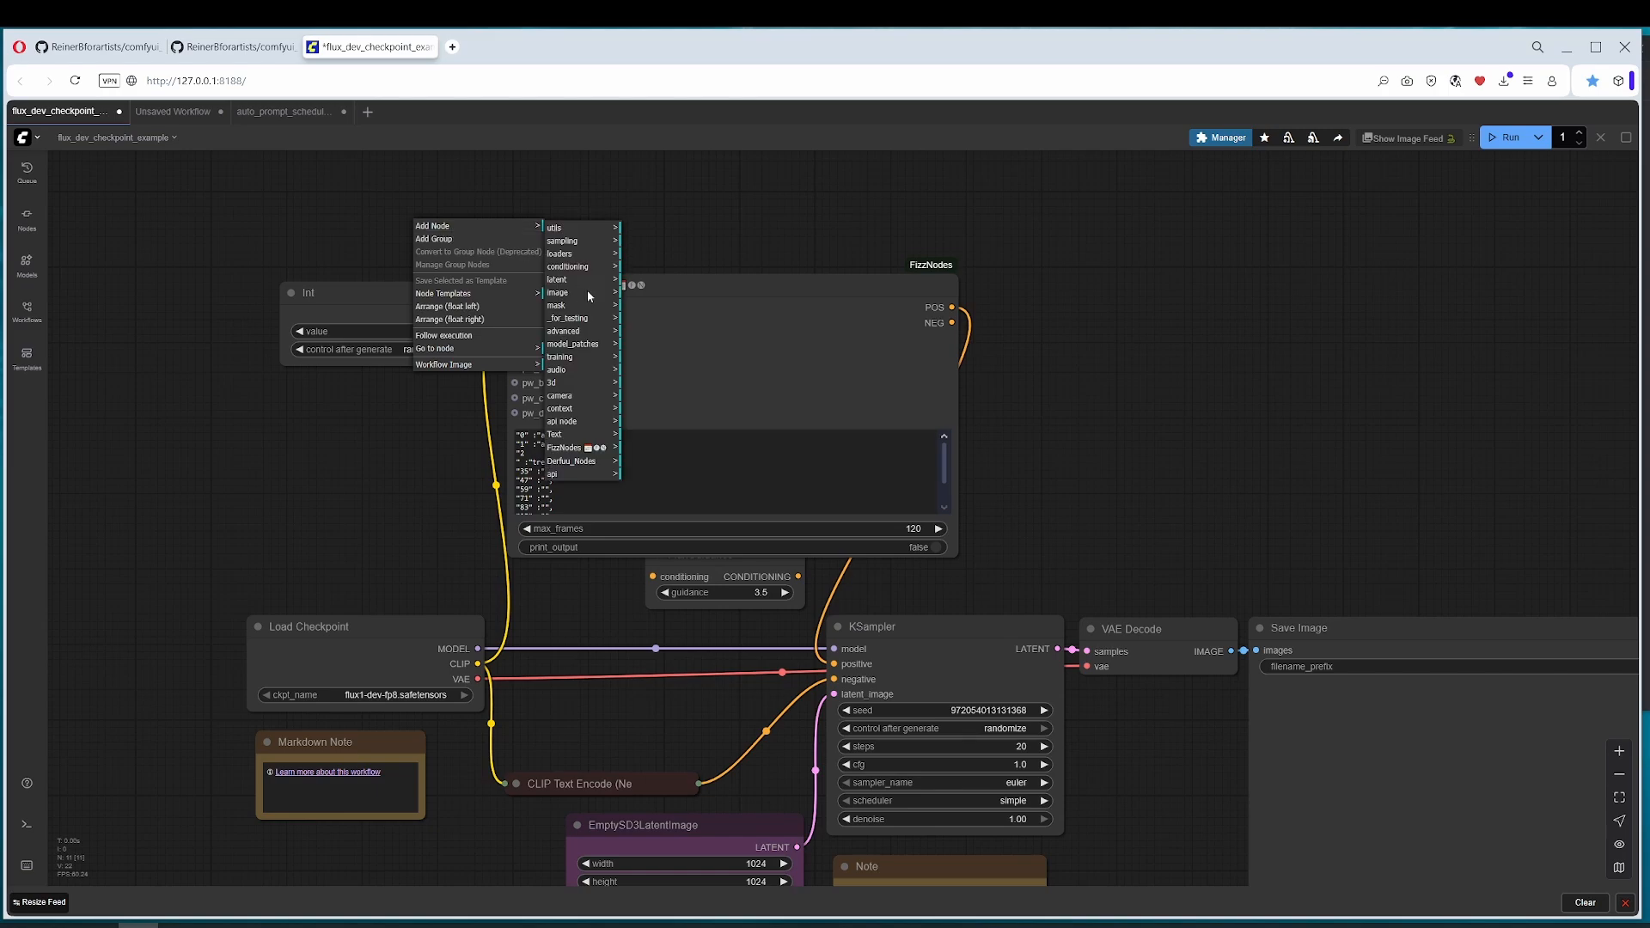
pyautogui.click(581, 440)
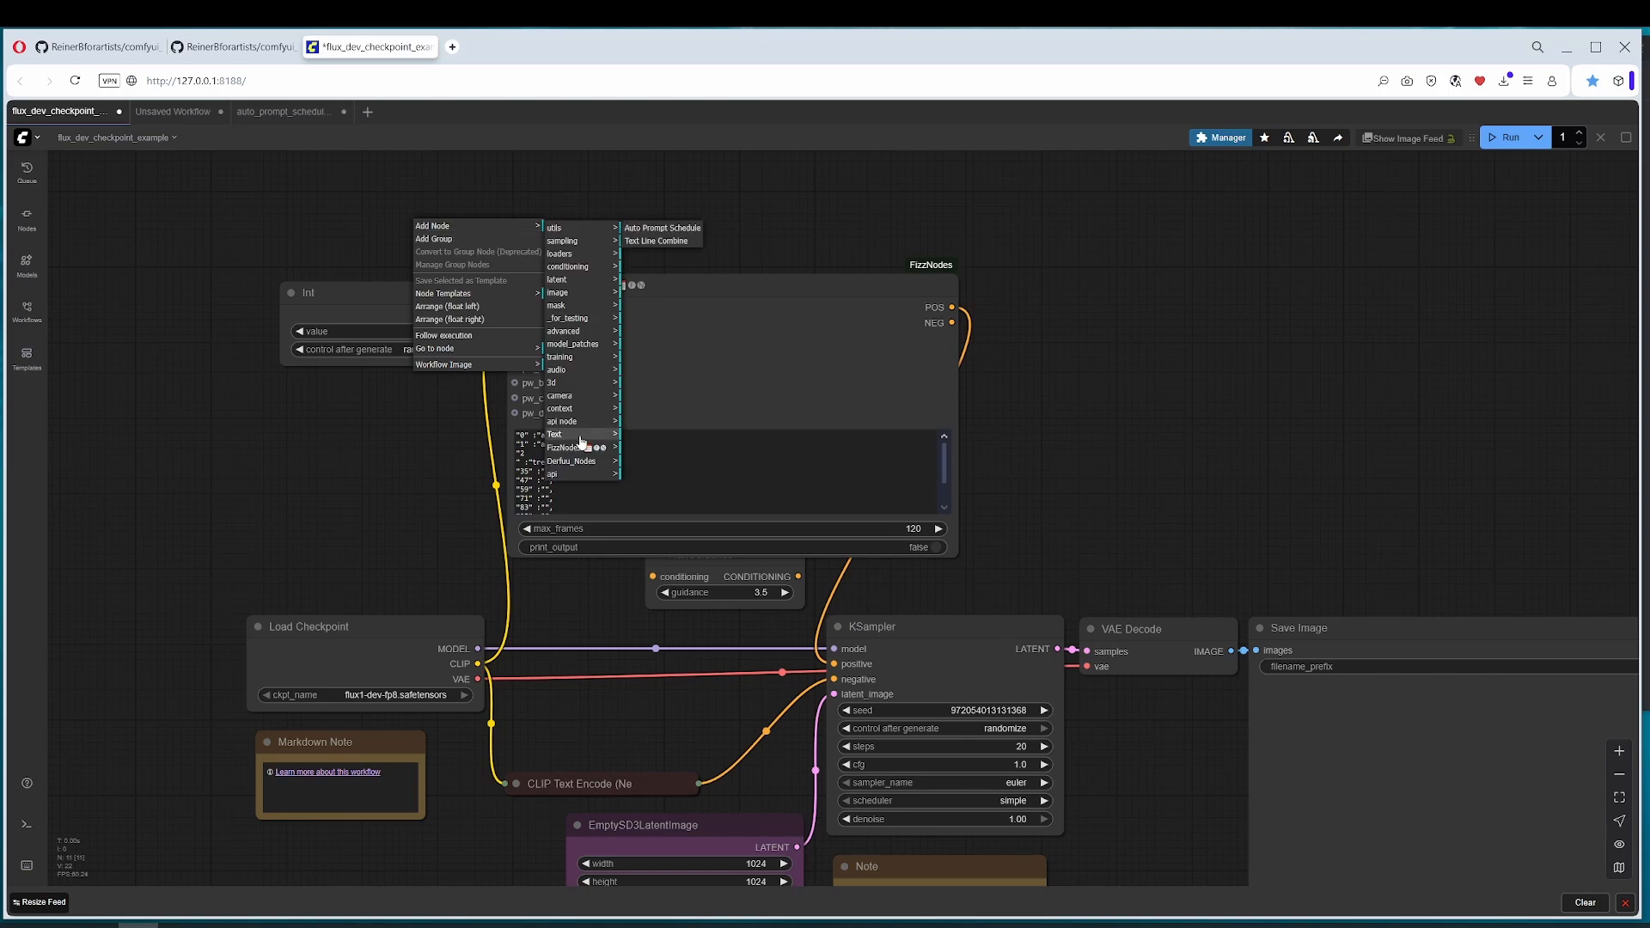
pyautogui.click(666, 231)
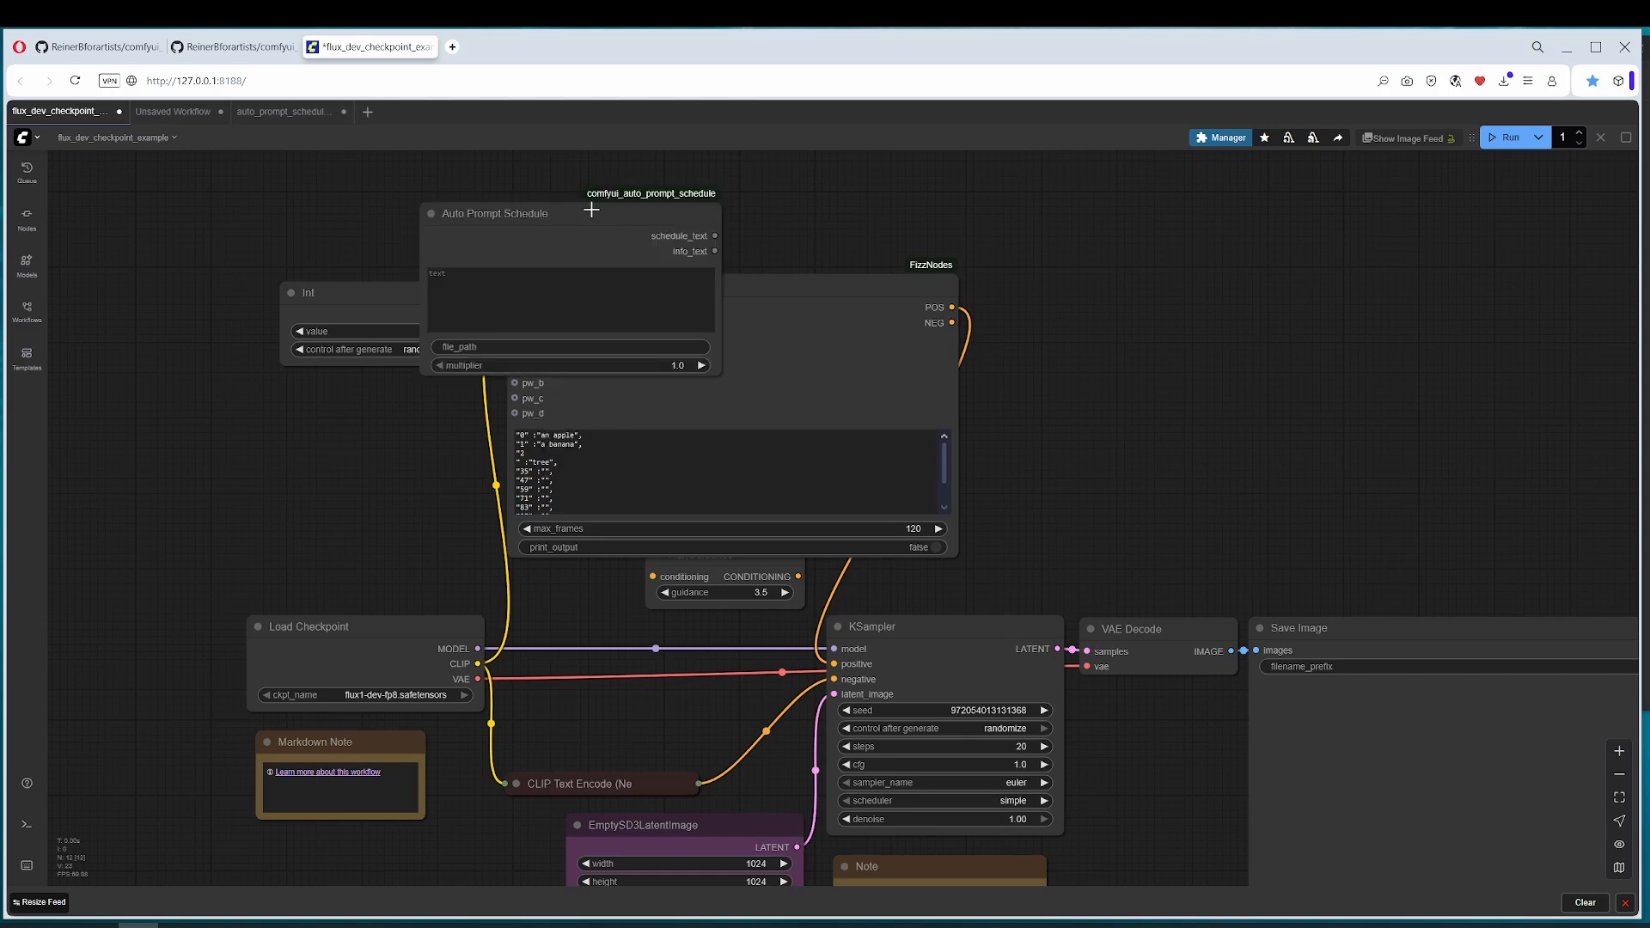
pyautogui.moveTo(589, 209); pyautogui.dragTo(181, 407)
pyautogui.moveTo(374, 416); pyautogui.dragTo(662, 504)
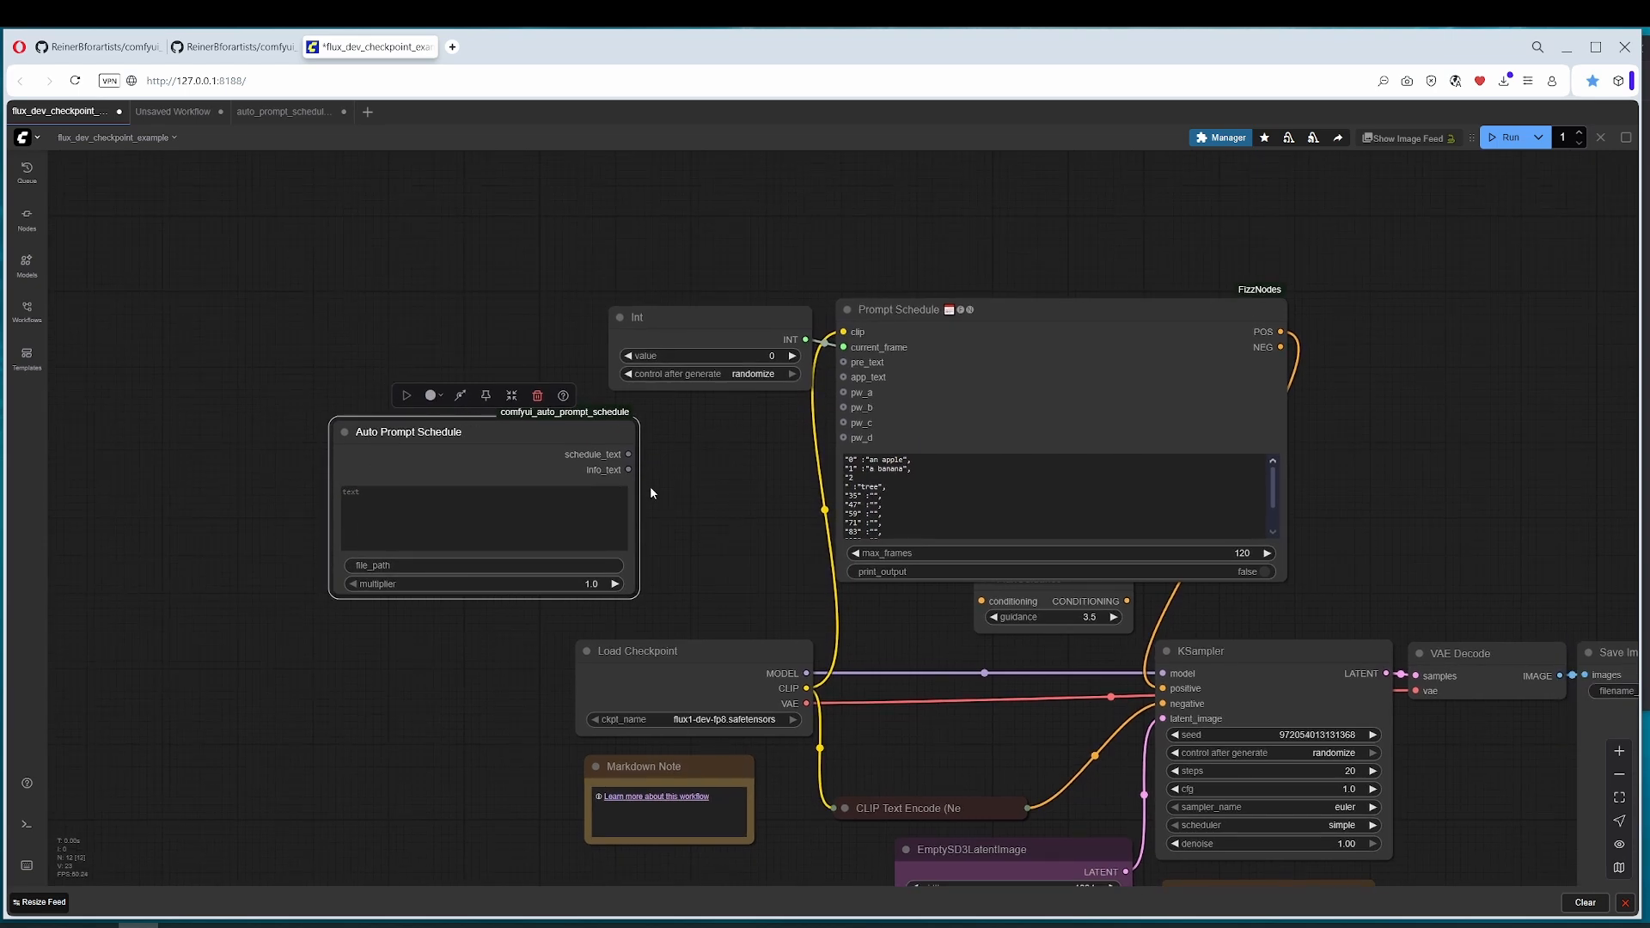
pyautogui.moveTo(629, 453); pyautogui.dragTo(852, 455)
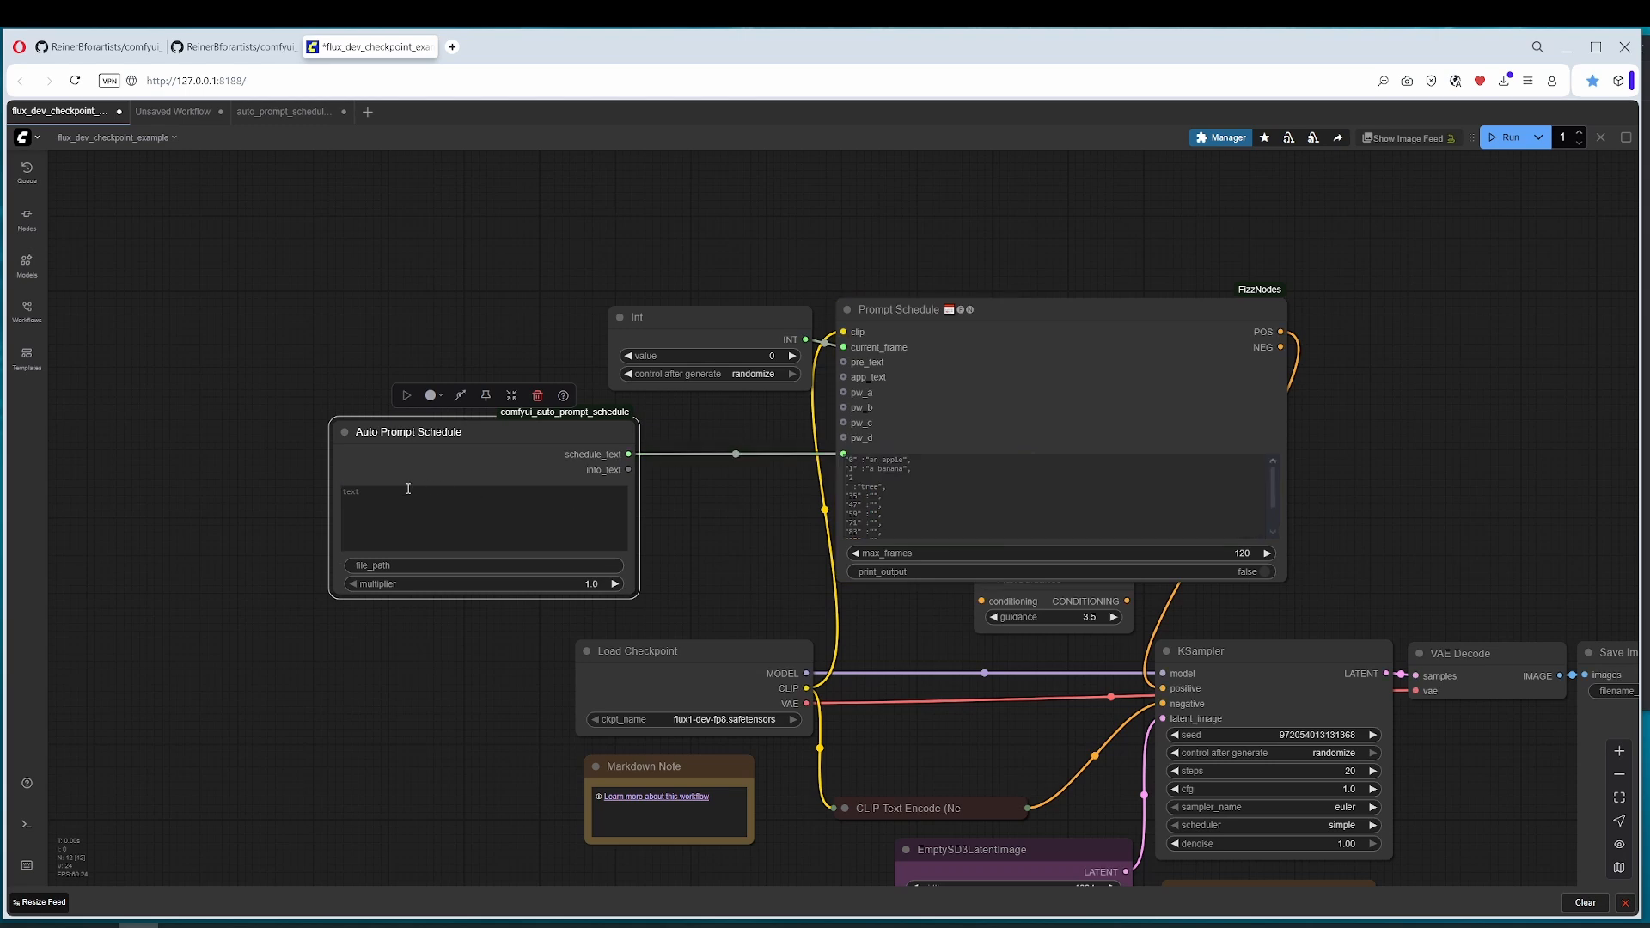
# Step: Enter "an apple", "a banana" and "a tree" on separate lines in the Auto Prompt Schedule and run the workflow once
pyautogui.click(385, 494)
pyautogui.write('a')
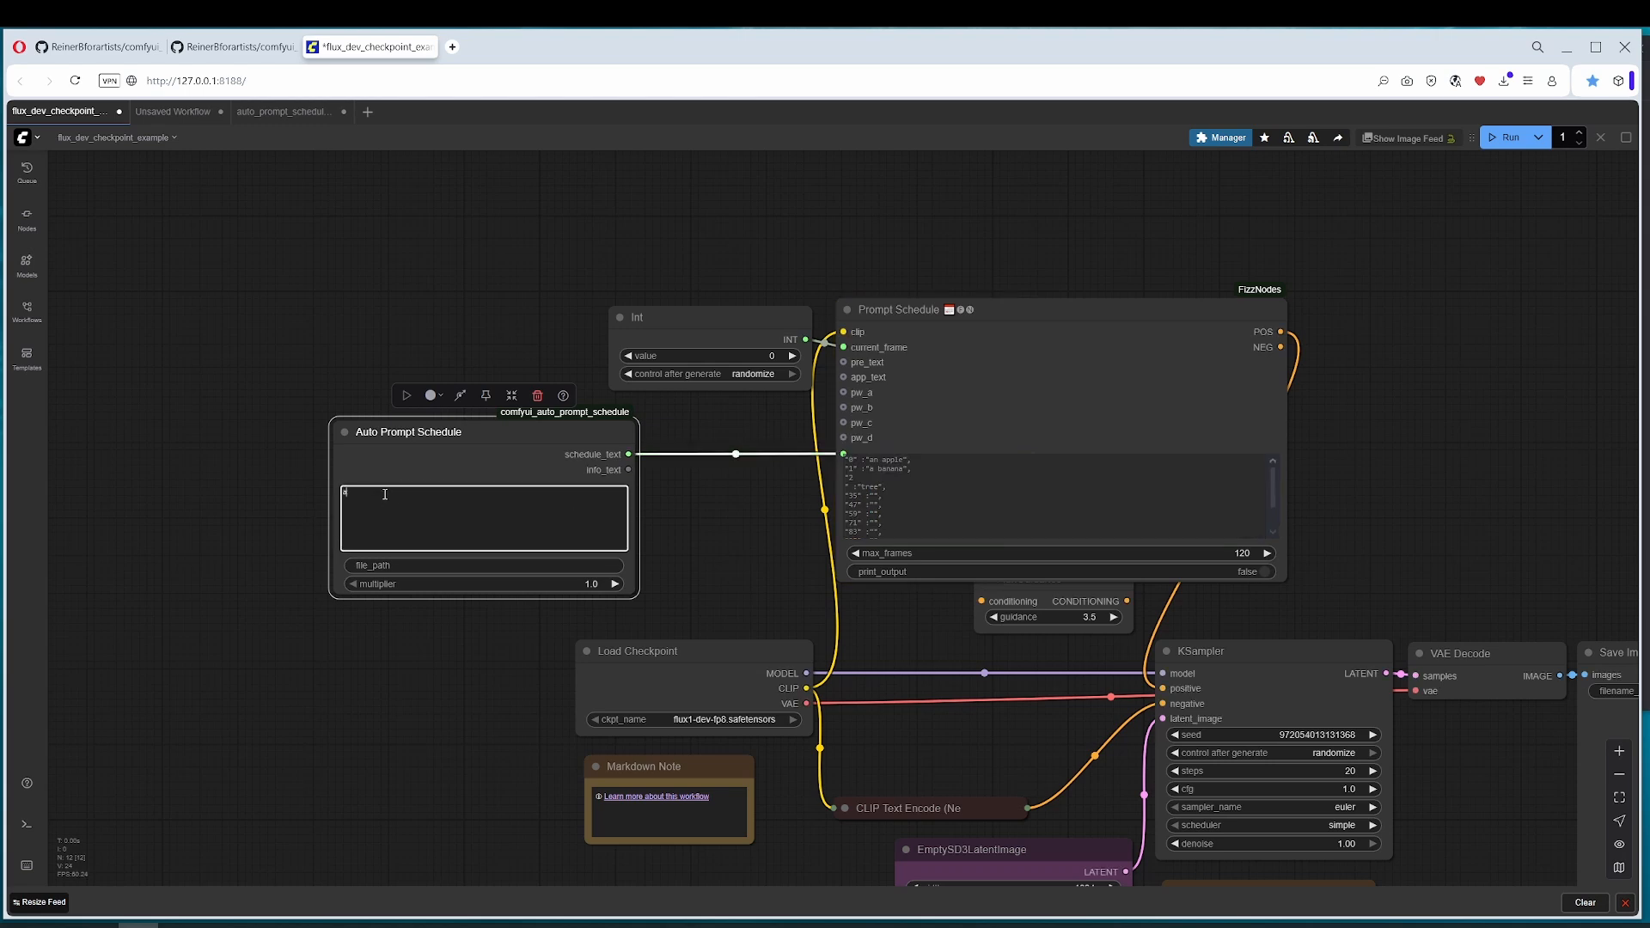
pyautogui.write('an apple')
pyautogui.press('Return')
pyautogui.press('Return')
pyautogui.write('a banana')
pyautogui.press('Return')
pyautogui.write('a tree')
pyautogui.click(363, 501)
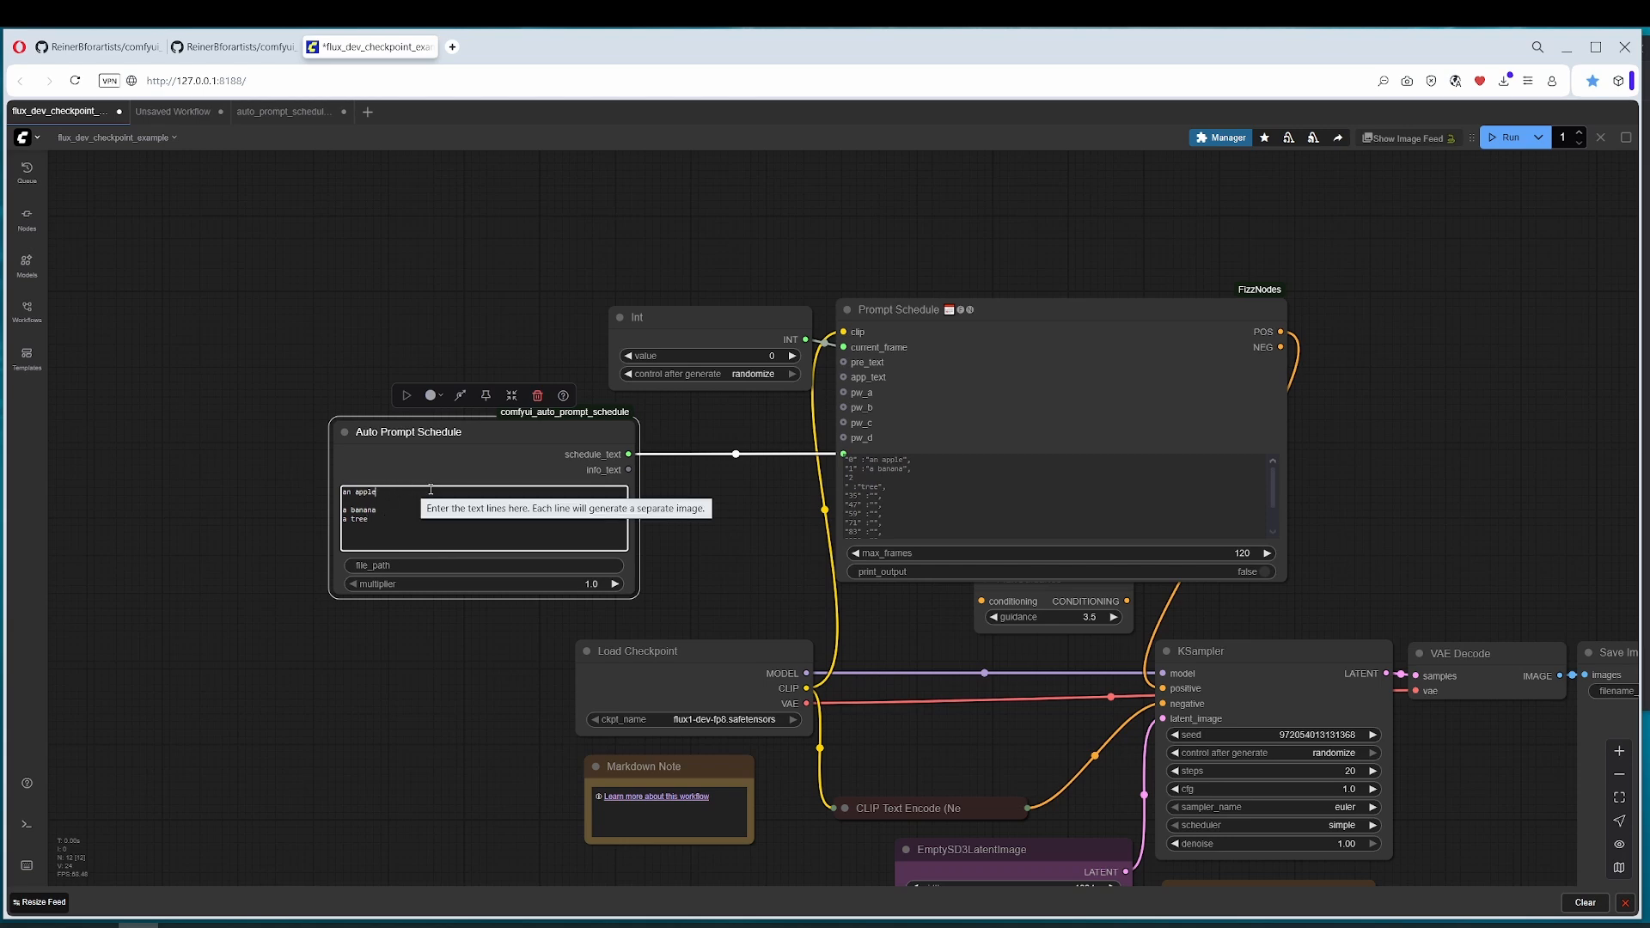
pyautogui.moveTo(699, 517); pyautogui.dragTo(640, 528)
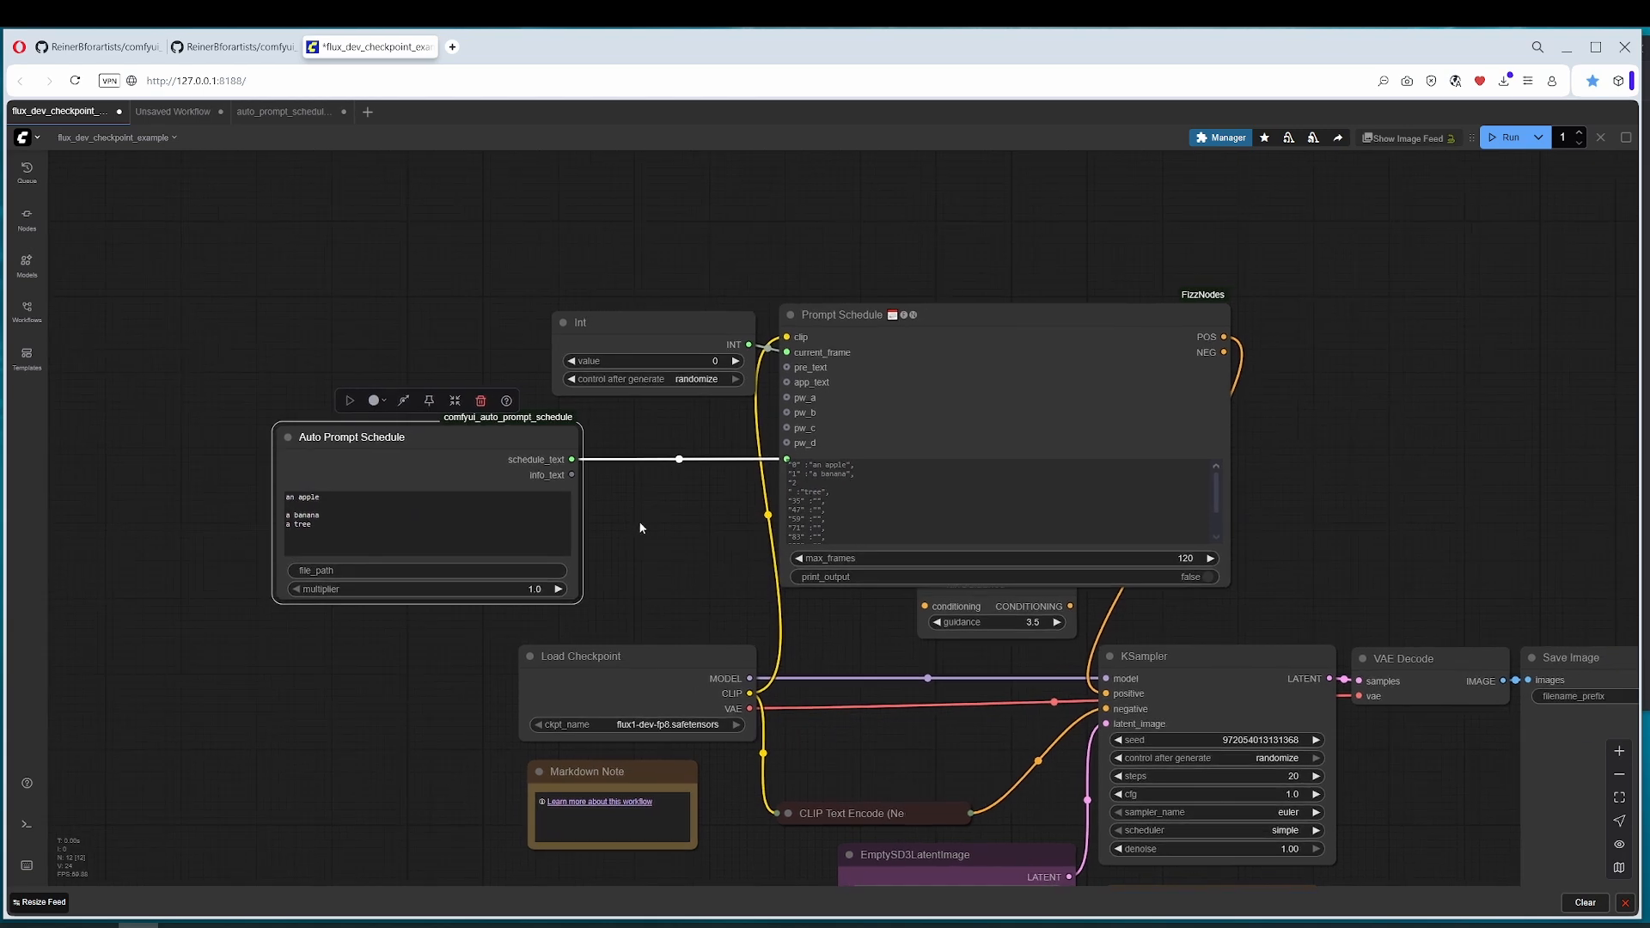
pyautogui.click(1506, 142)
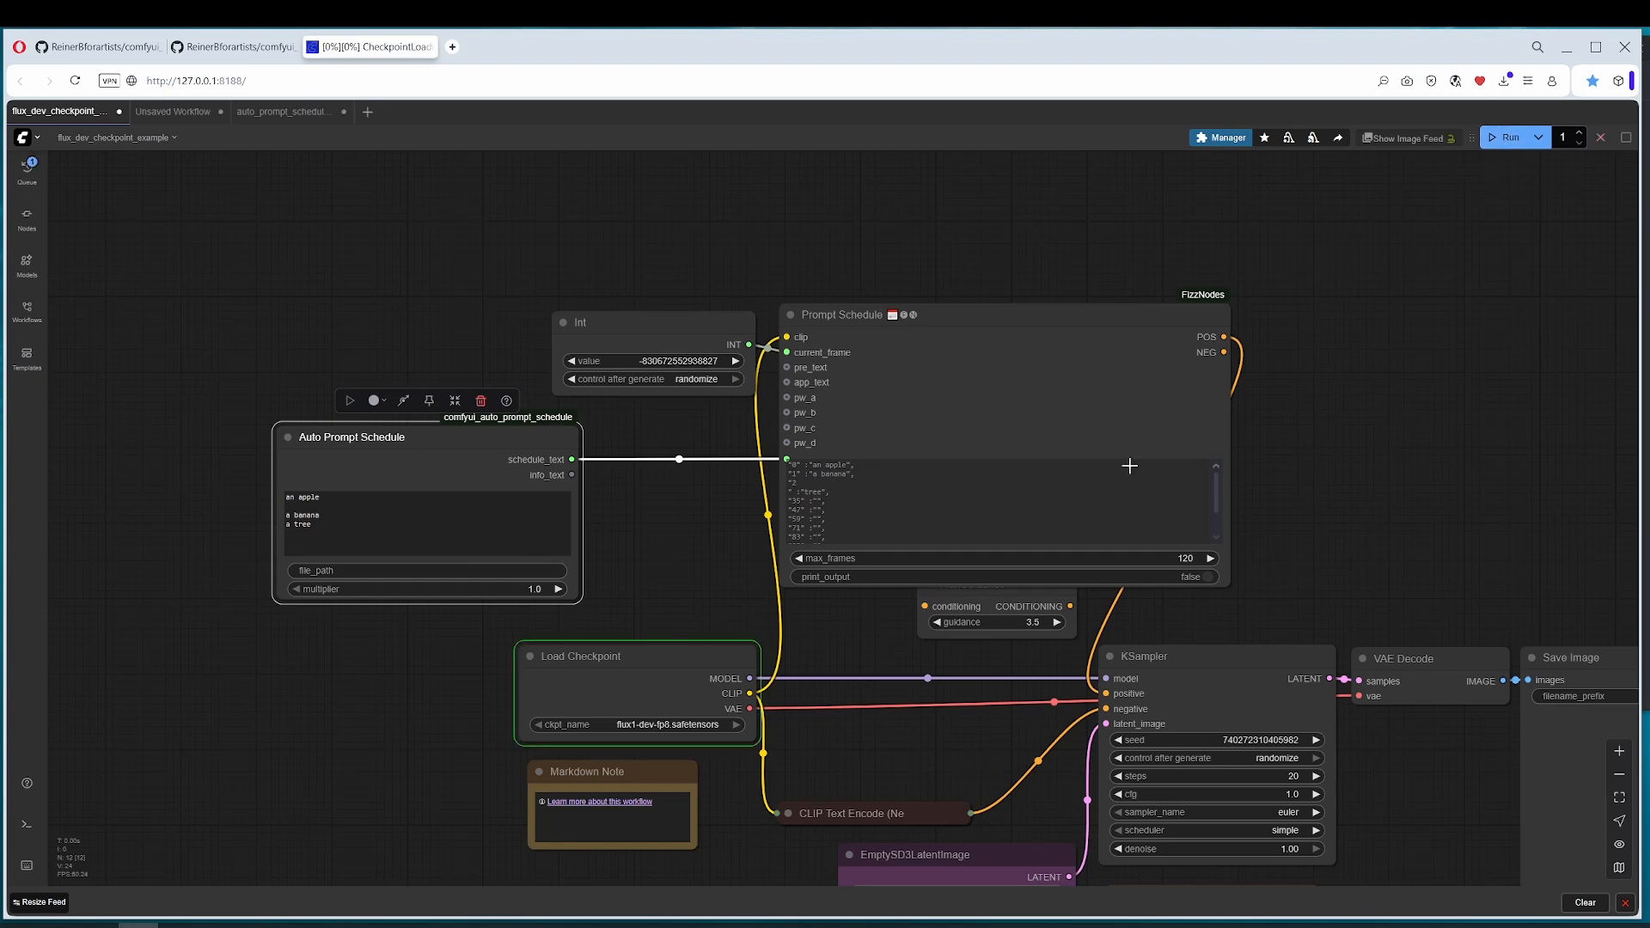
# Step: Examine the two Show Text nodes in the auto_prompt_schedule example workflow and return to the flux_dev_checkpoint_example workflow
pyautogui.click(178, 112)
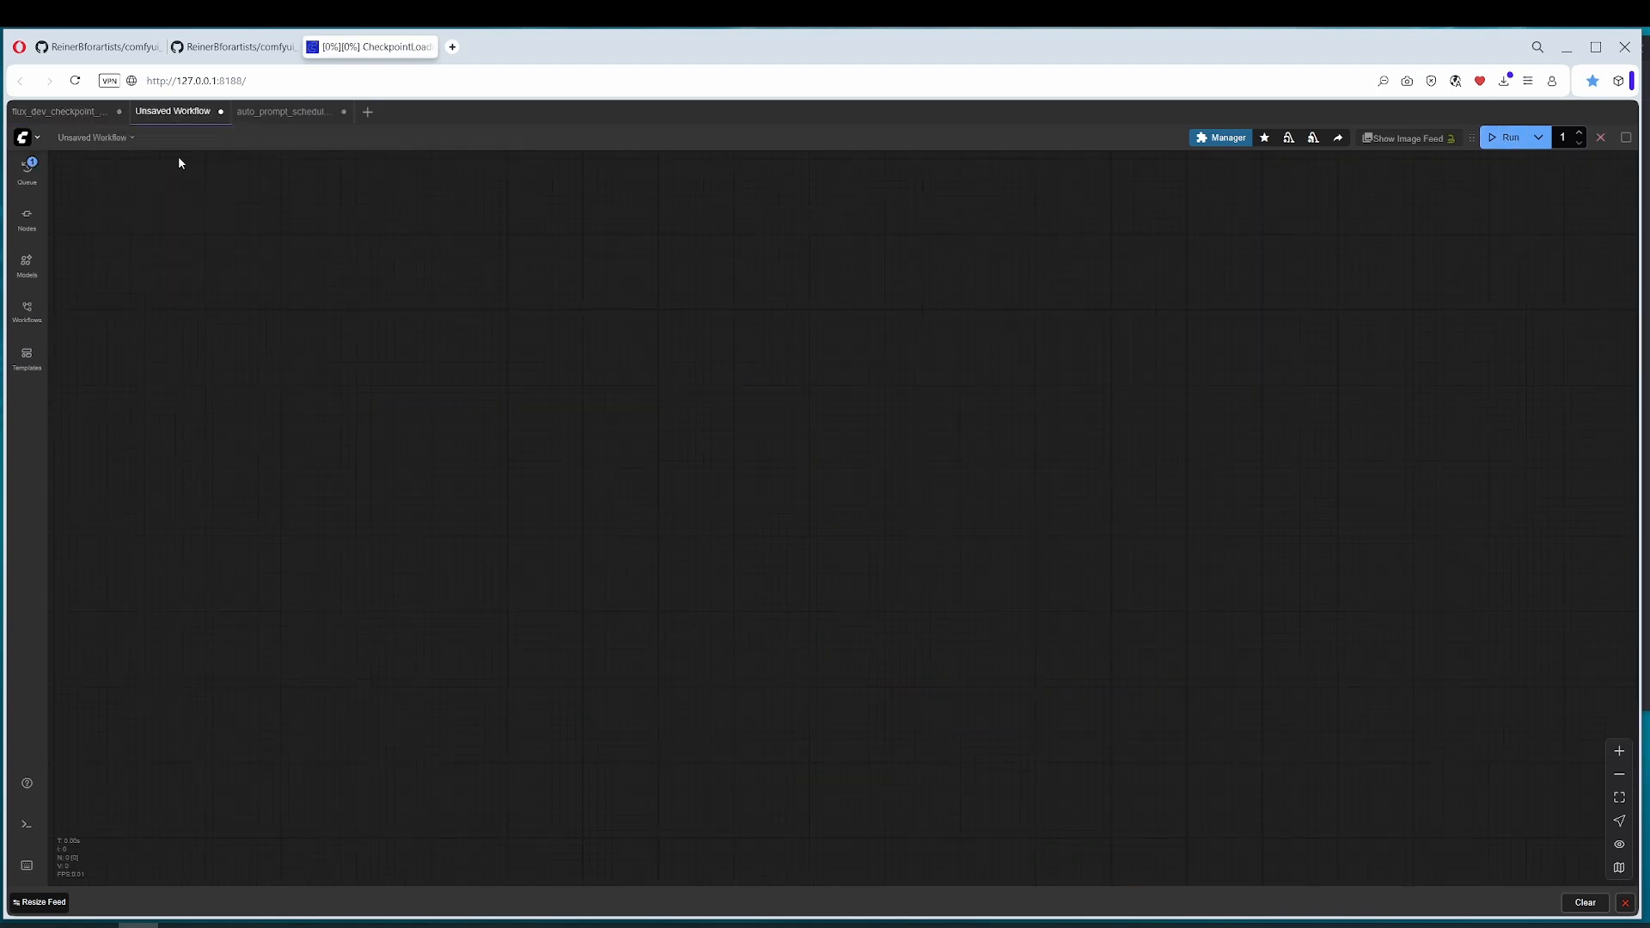
pyautogui.click(100, 109)
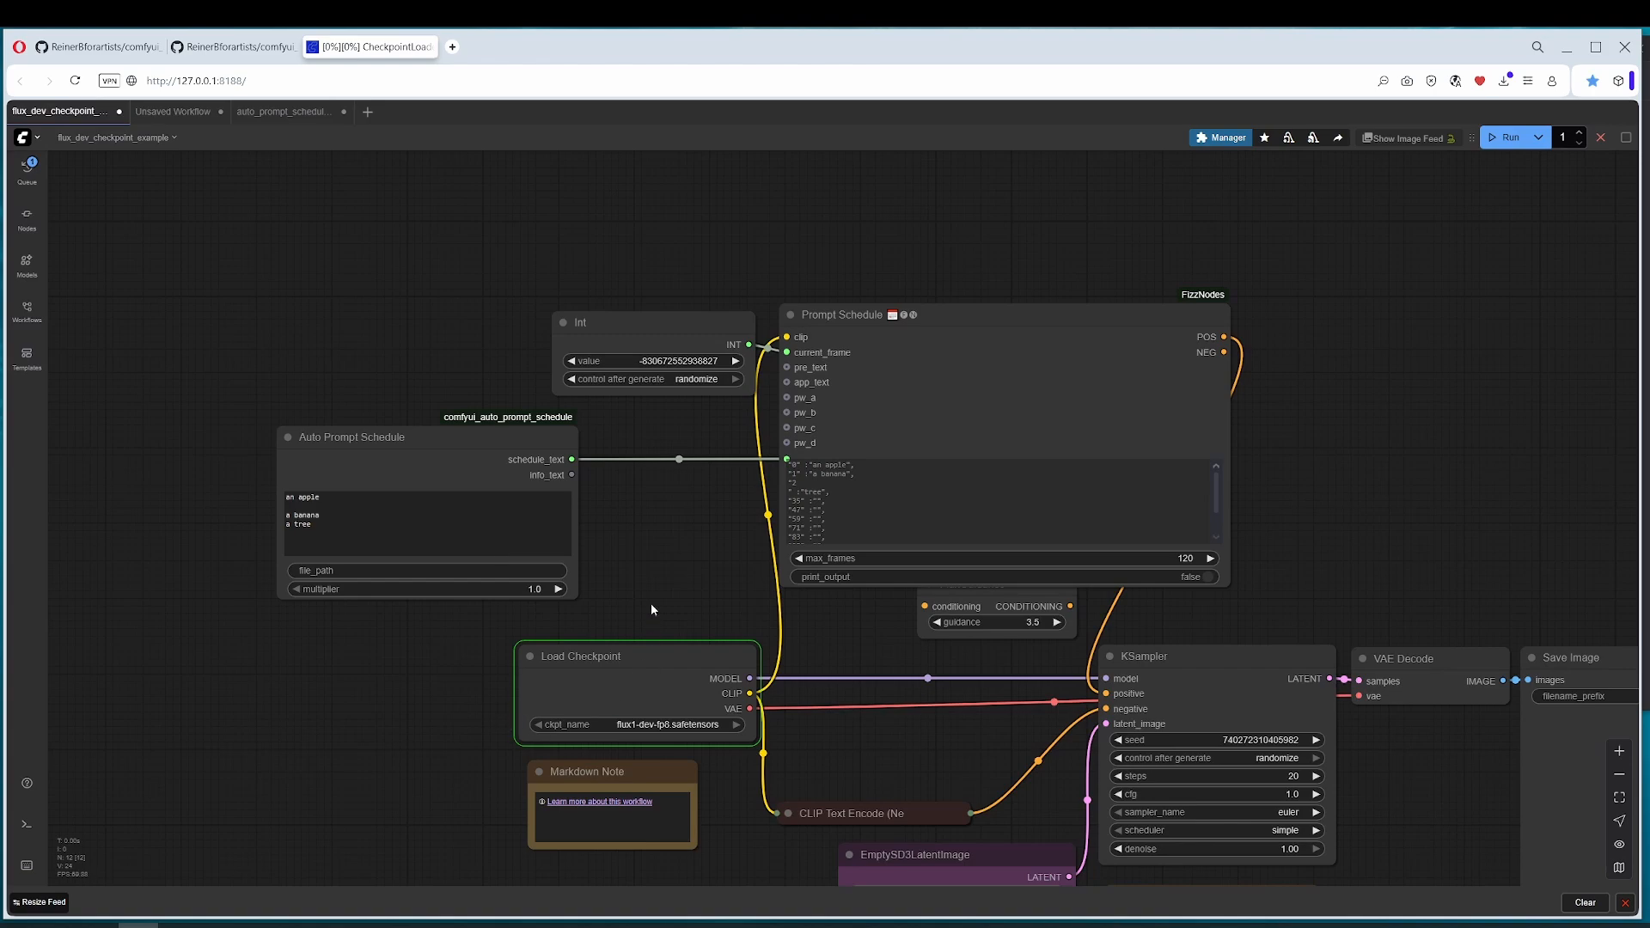
pyautogui.moveTo(651, 605); pyautogui.dragTo(510, 507)
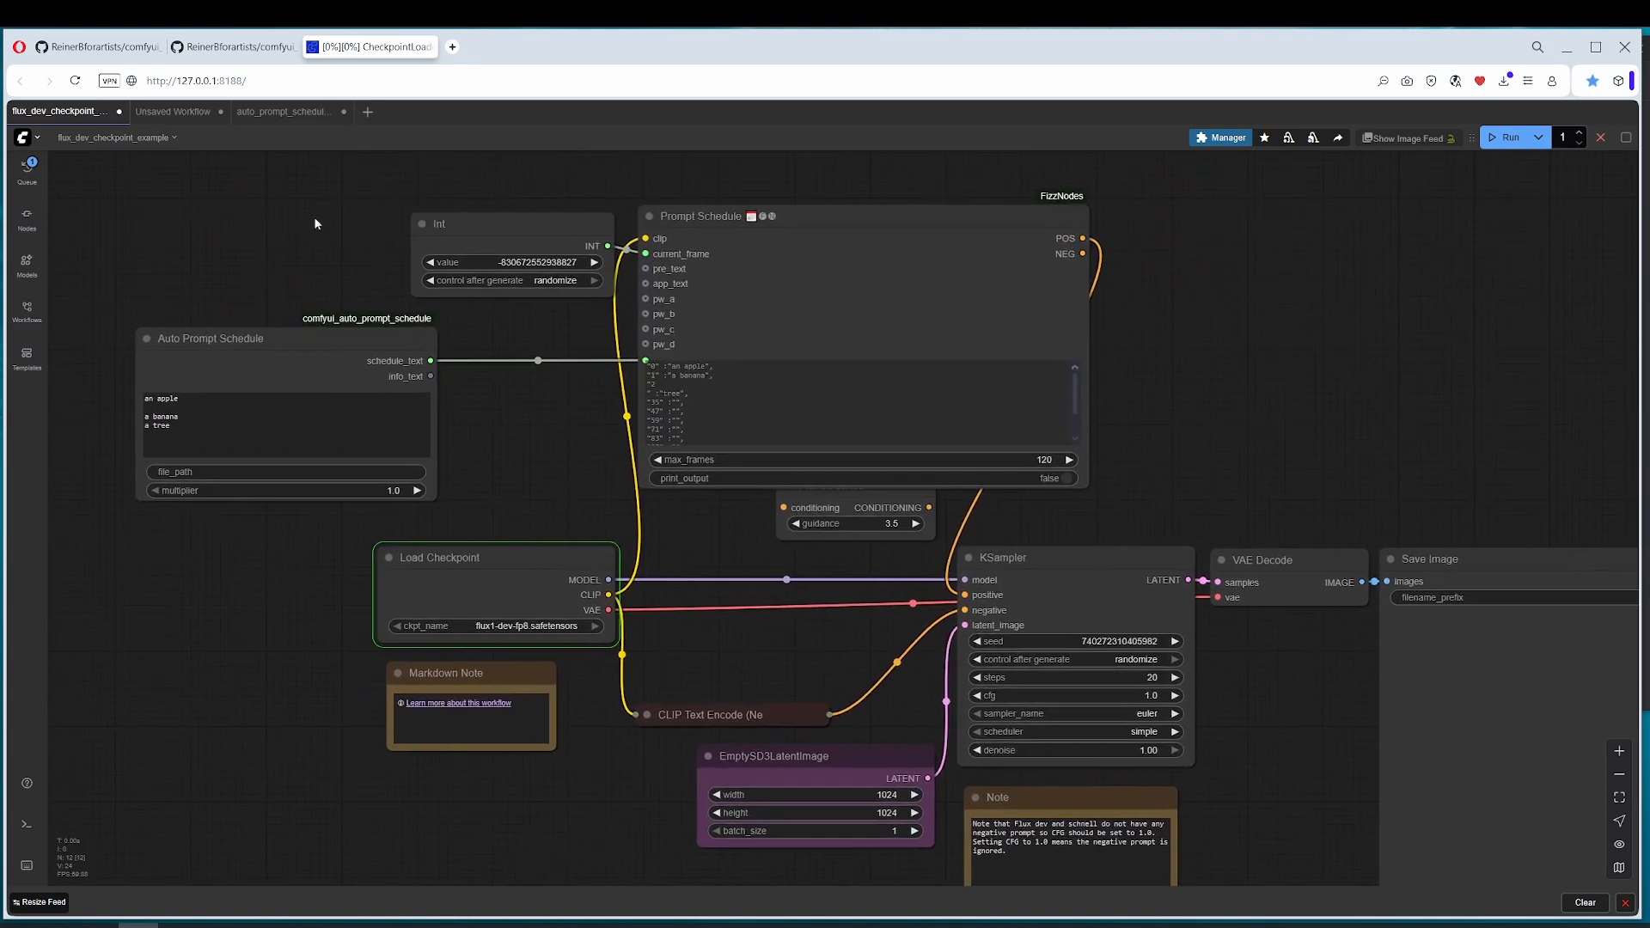
pyautogui.click(284, 111)
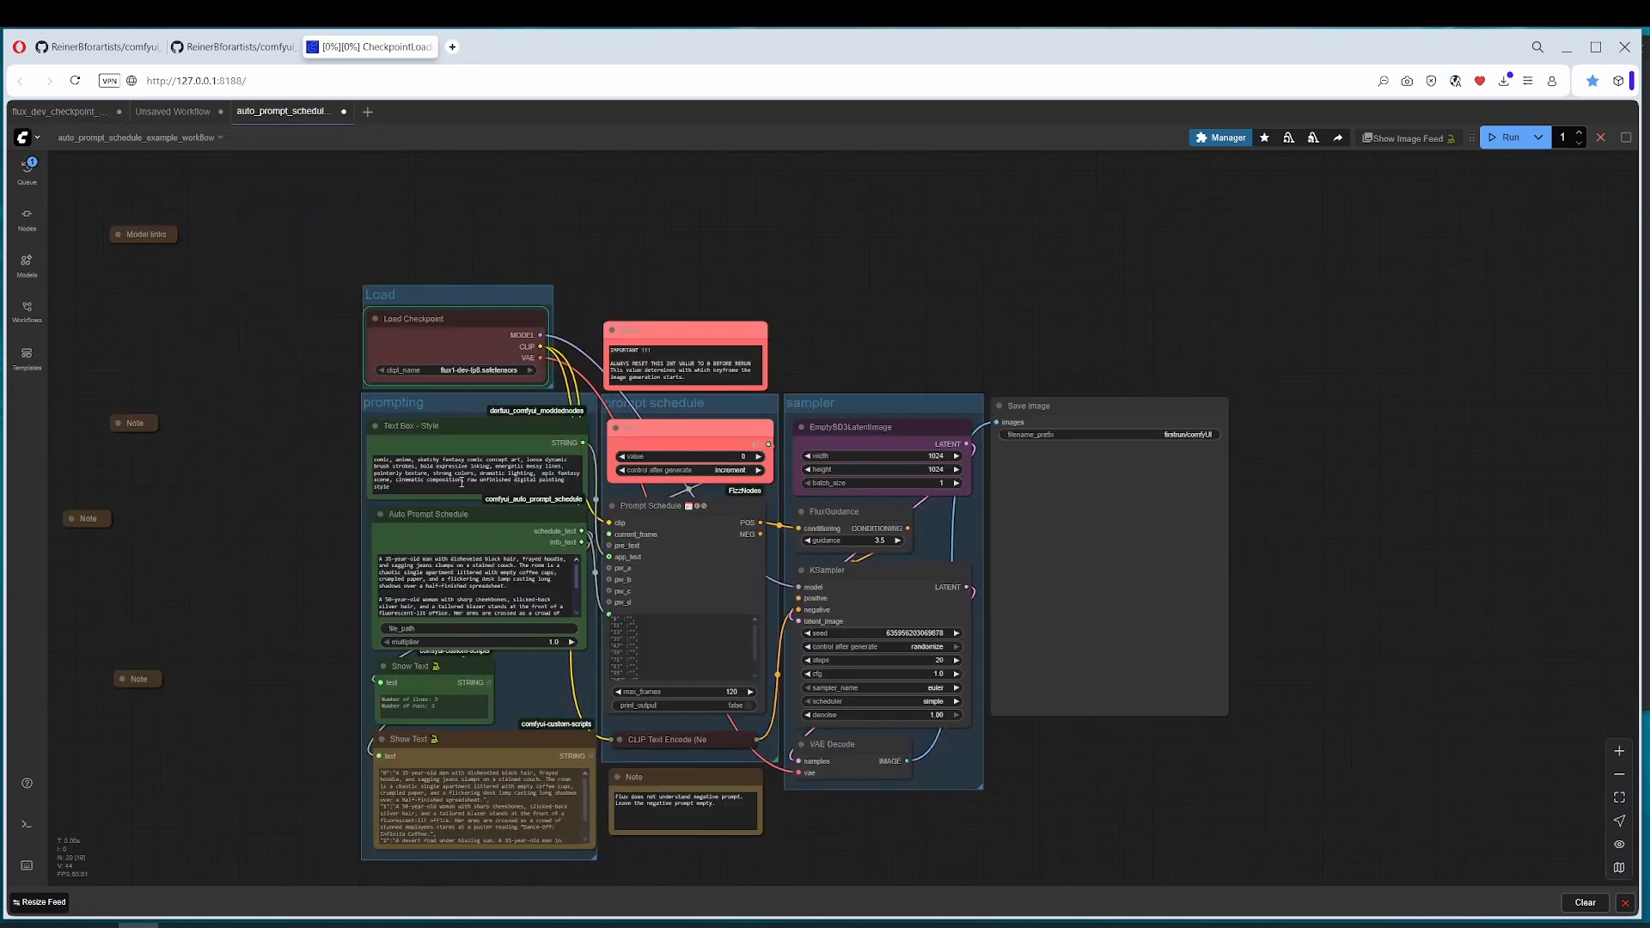
pyautogui.click(475, 747)
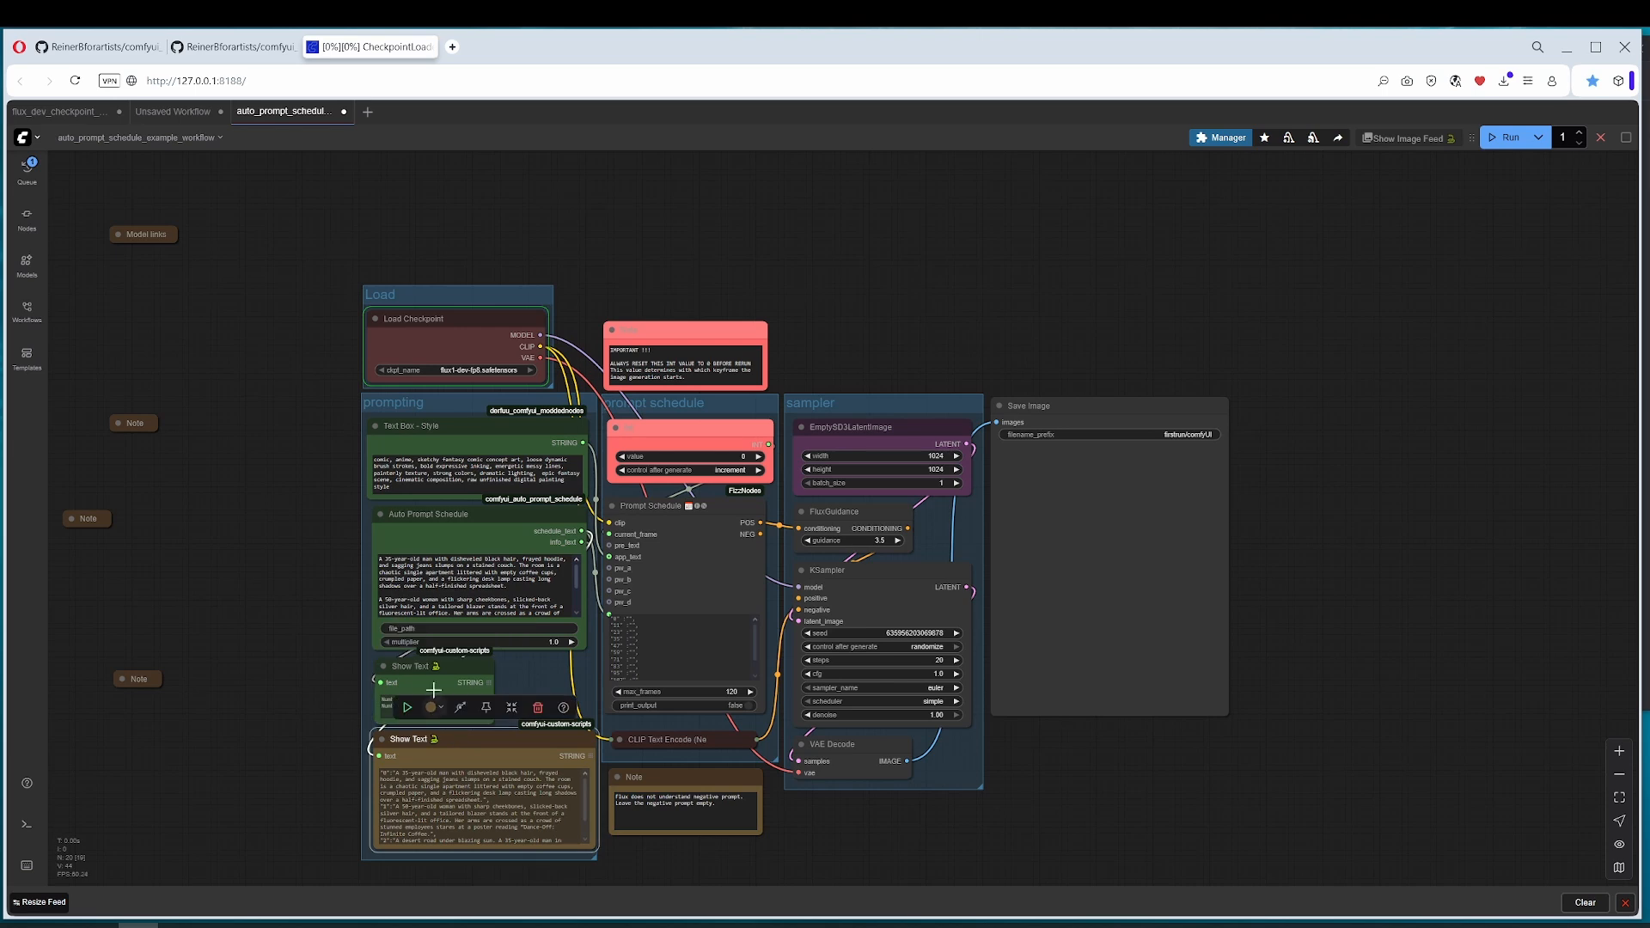
pyautogui.click(415, 670)
pyautogui.click(74, 112)
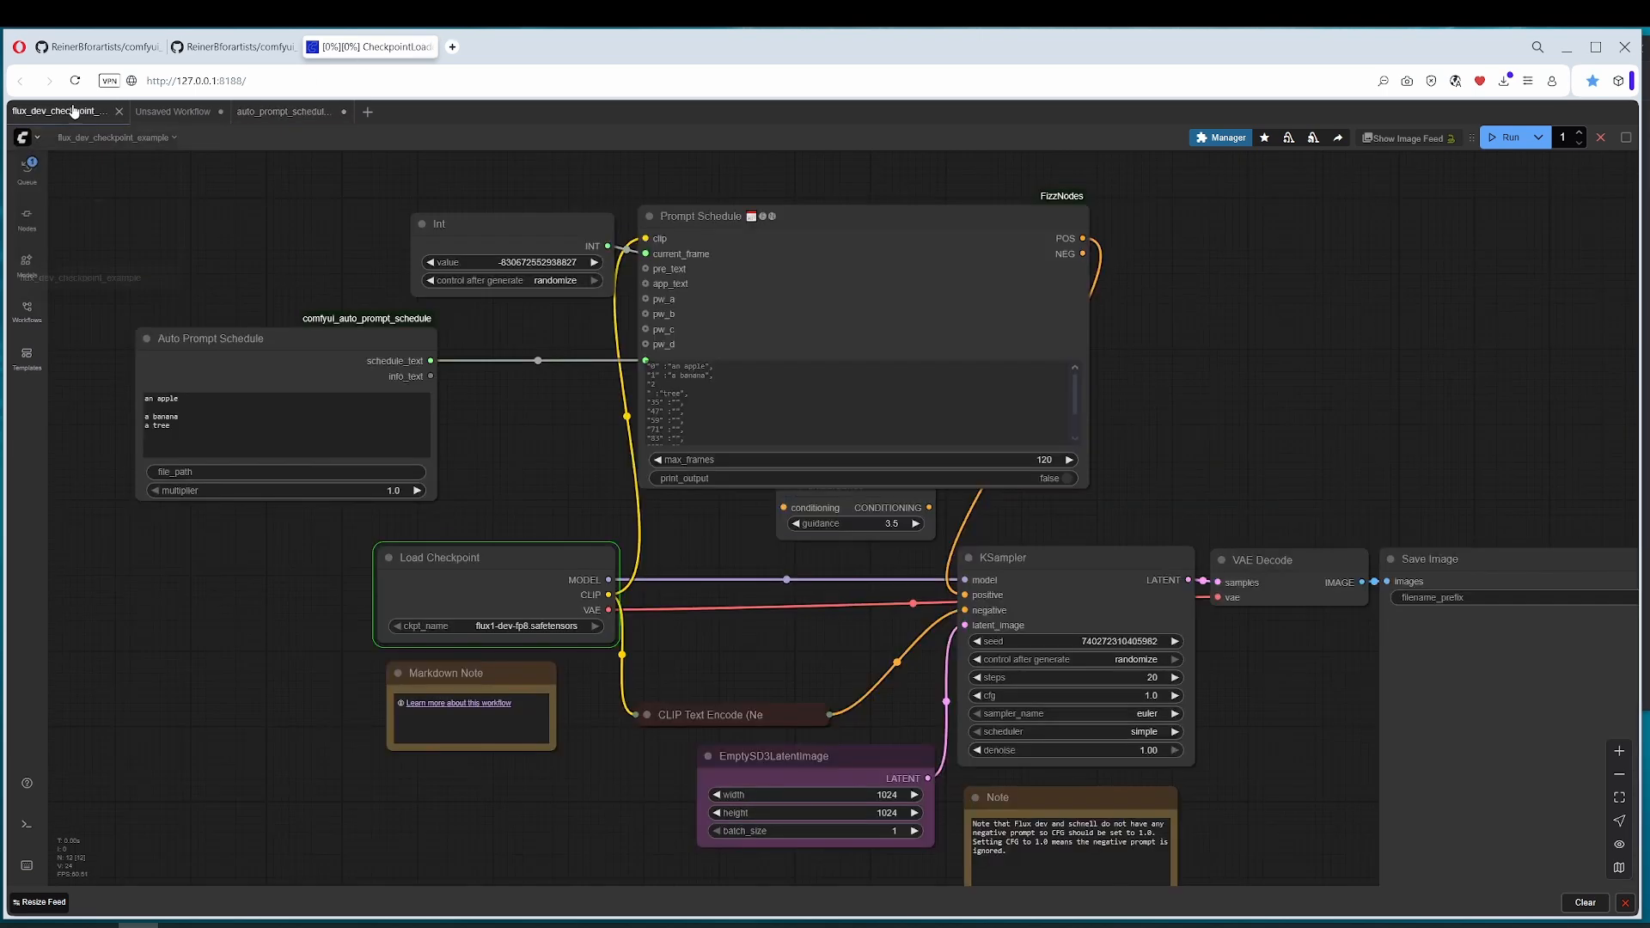
# Step: Set the Int node's control after generate to increment and its value to 0
pyautogui.moveTo(568, 444); pyautogui.dragTo(601, 475)
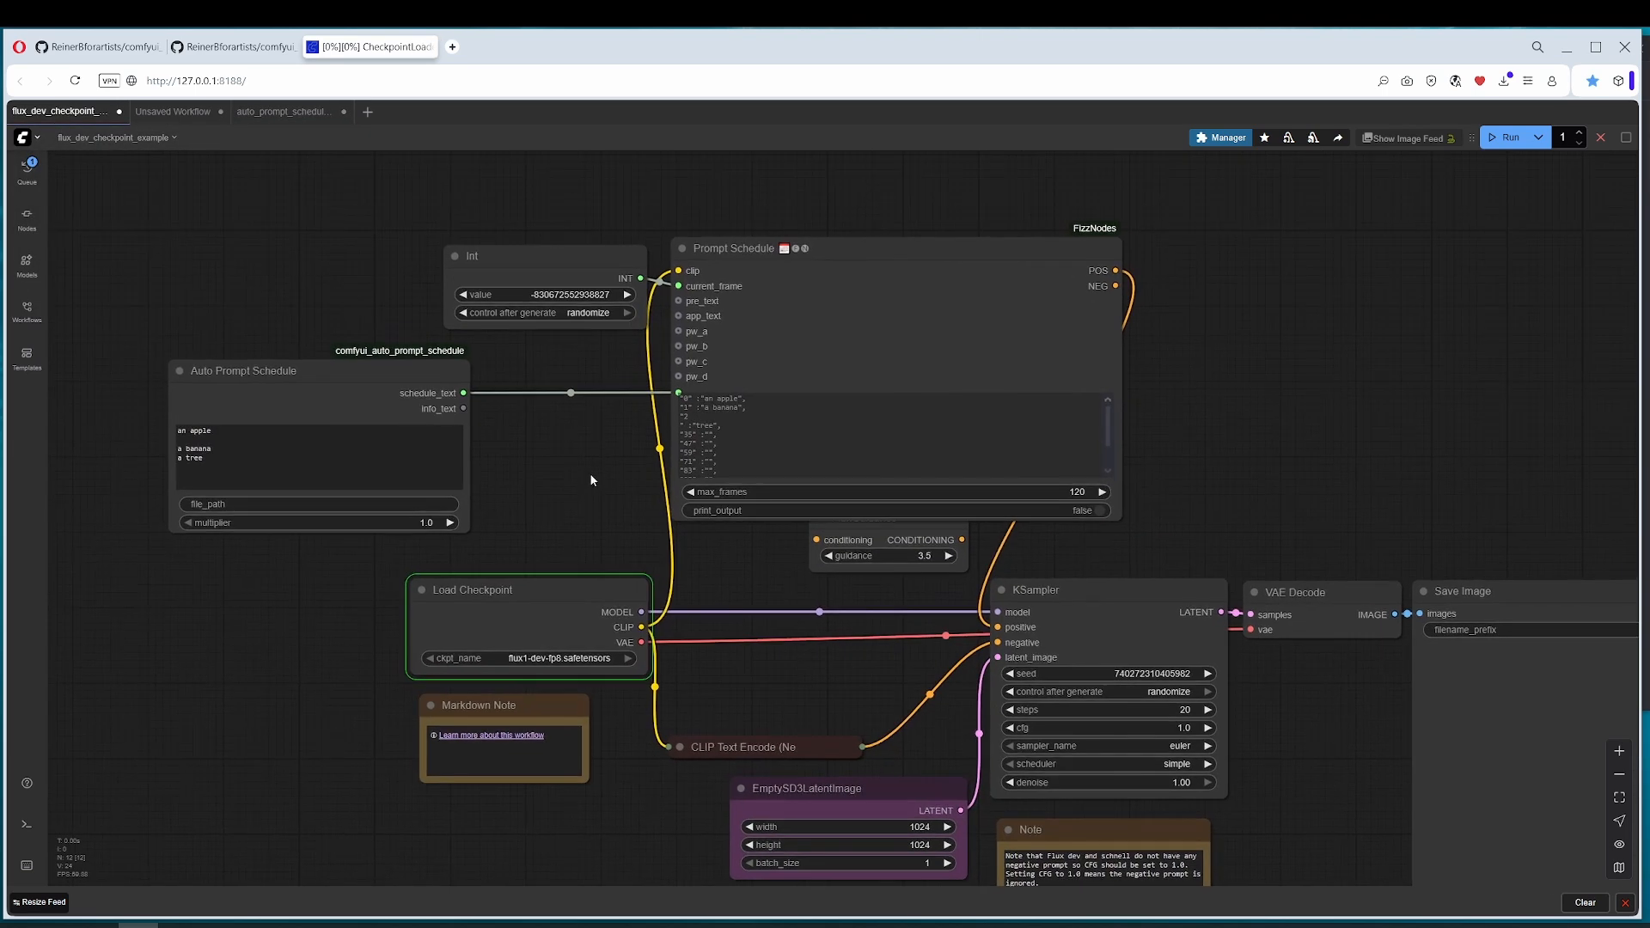
pyautogui.click(578, 252)
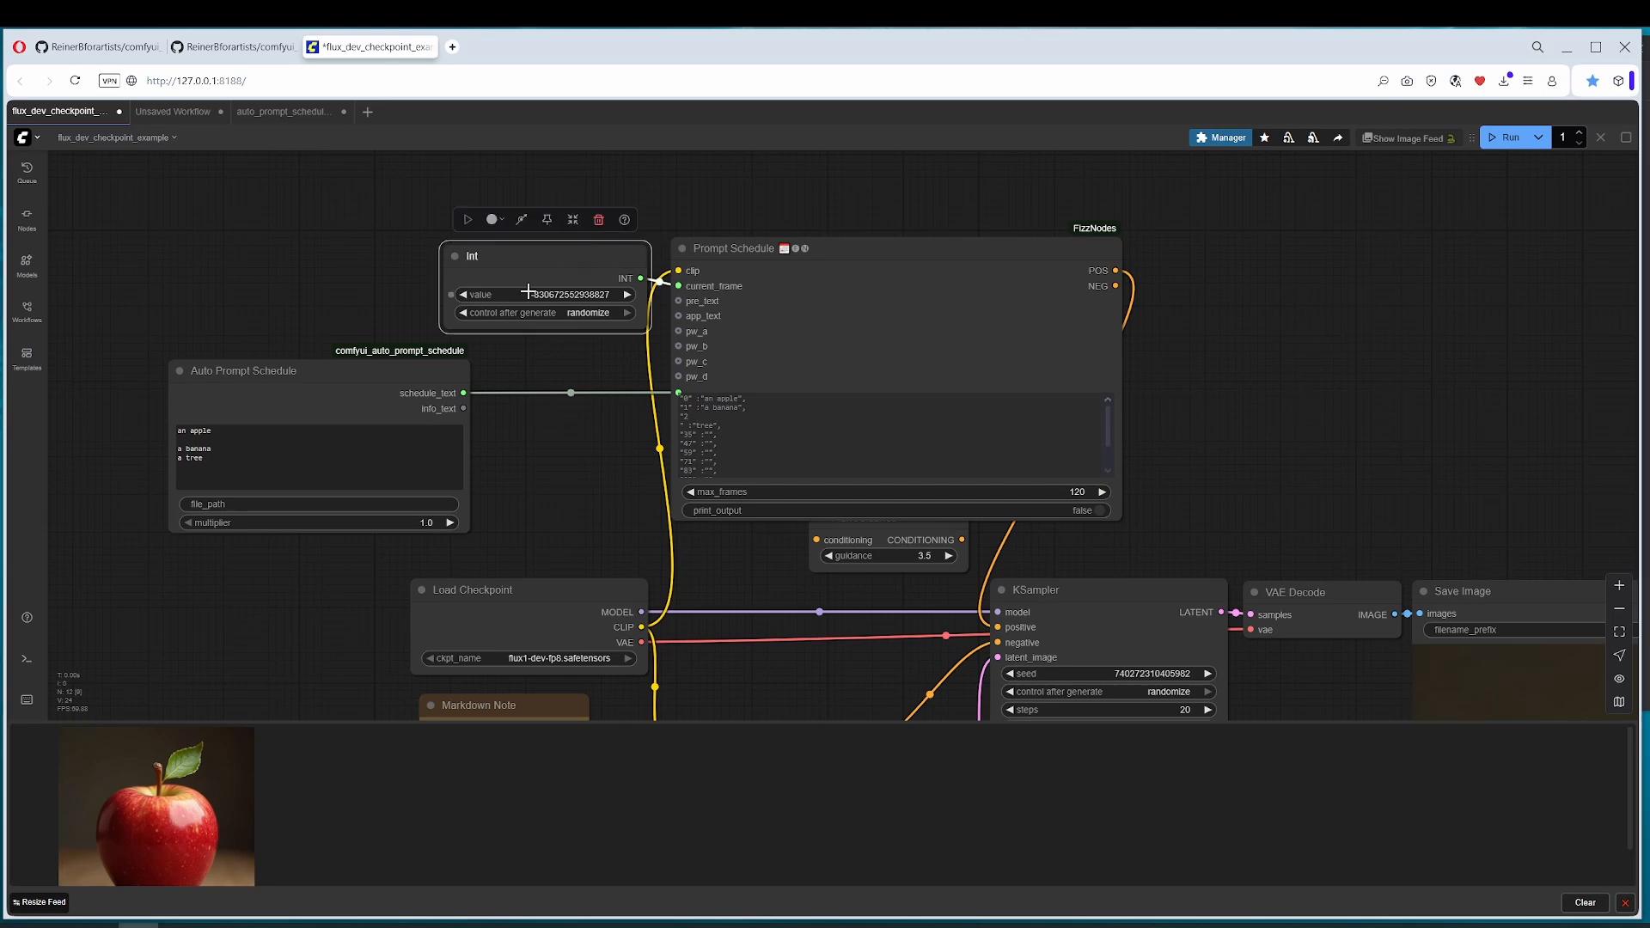
pyautogui.tripleClick(219, 432)
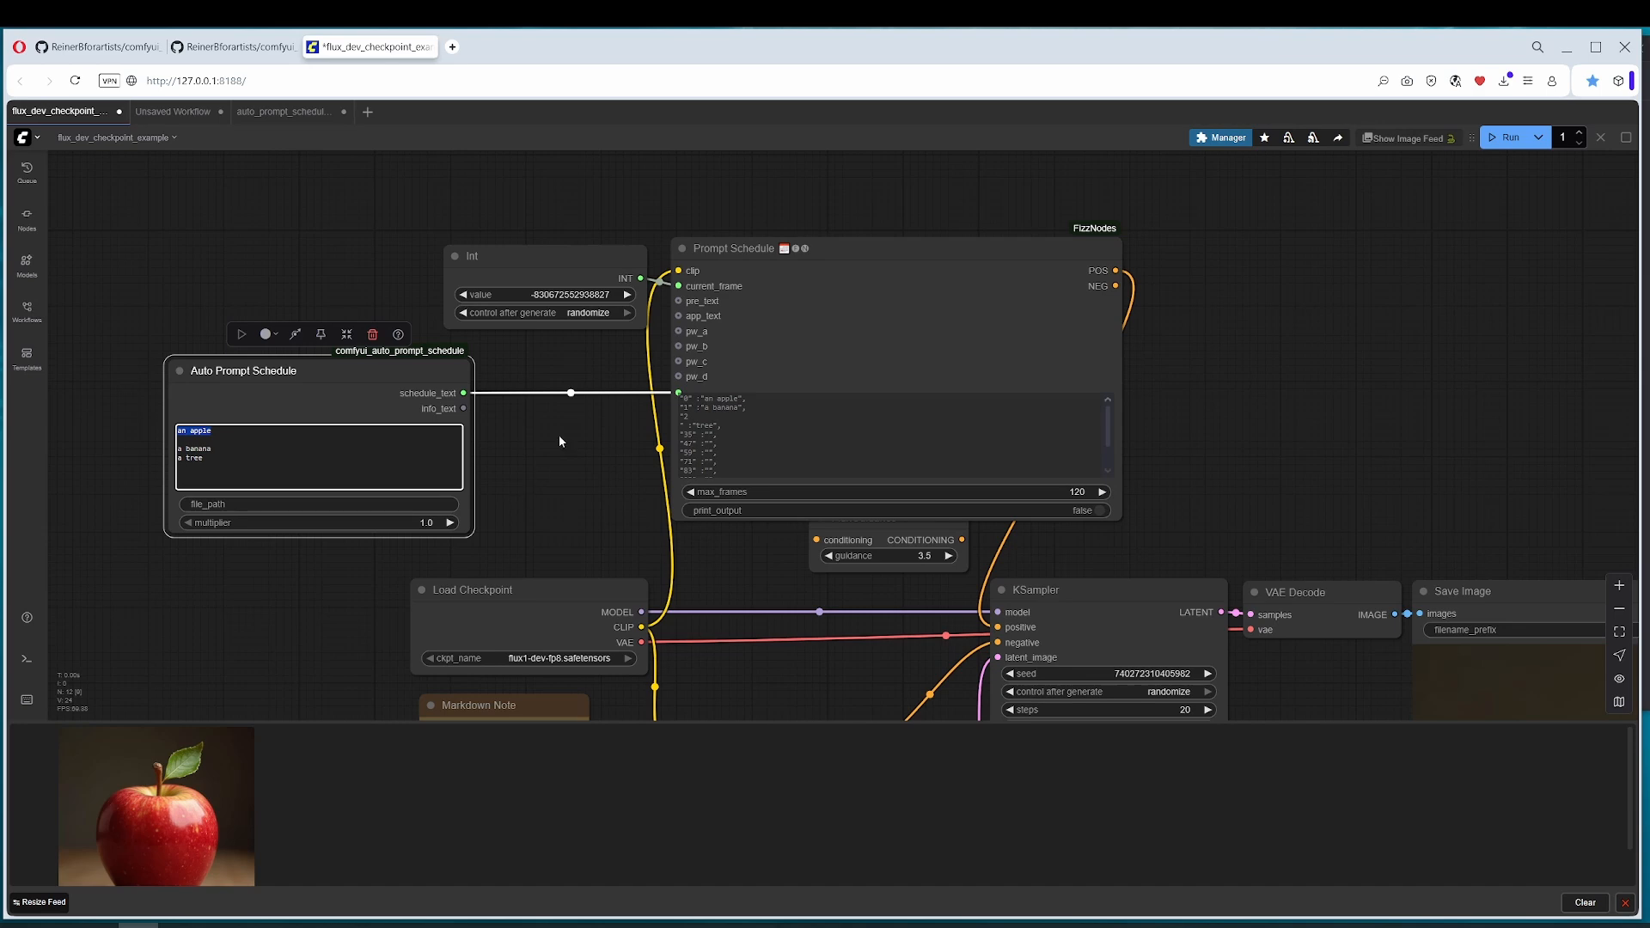
pyautogui.tripleClick(246, 458)
pyautogui.click(597, 314)
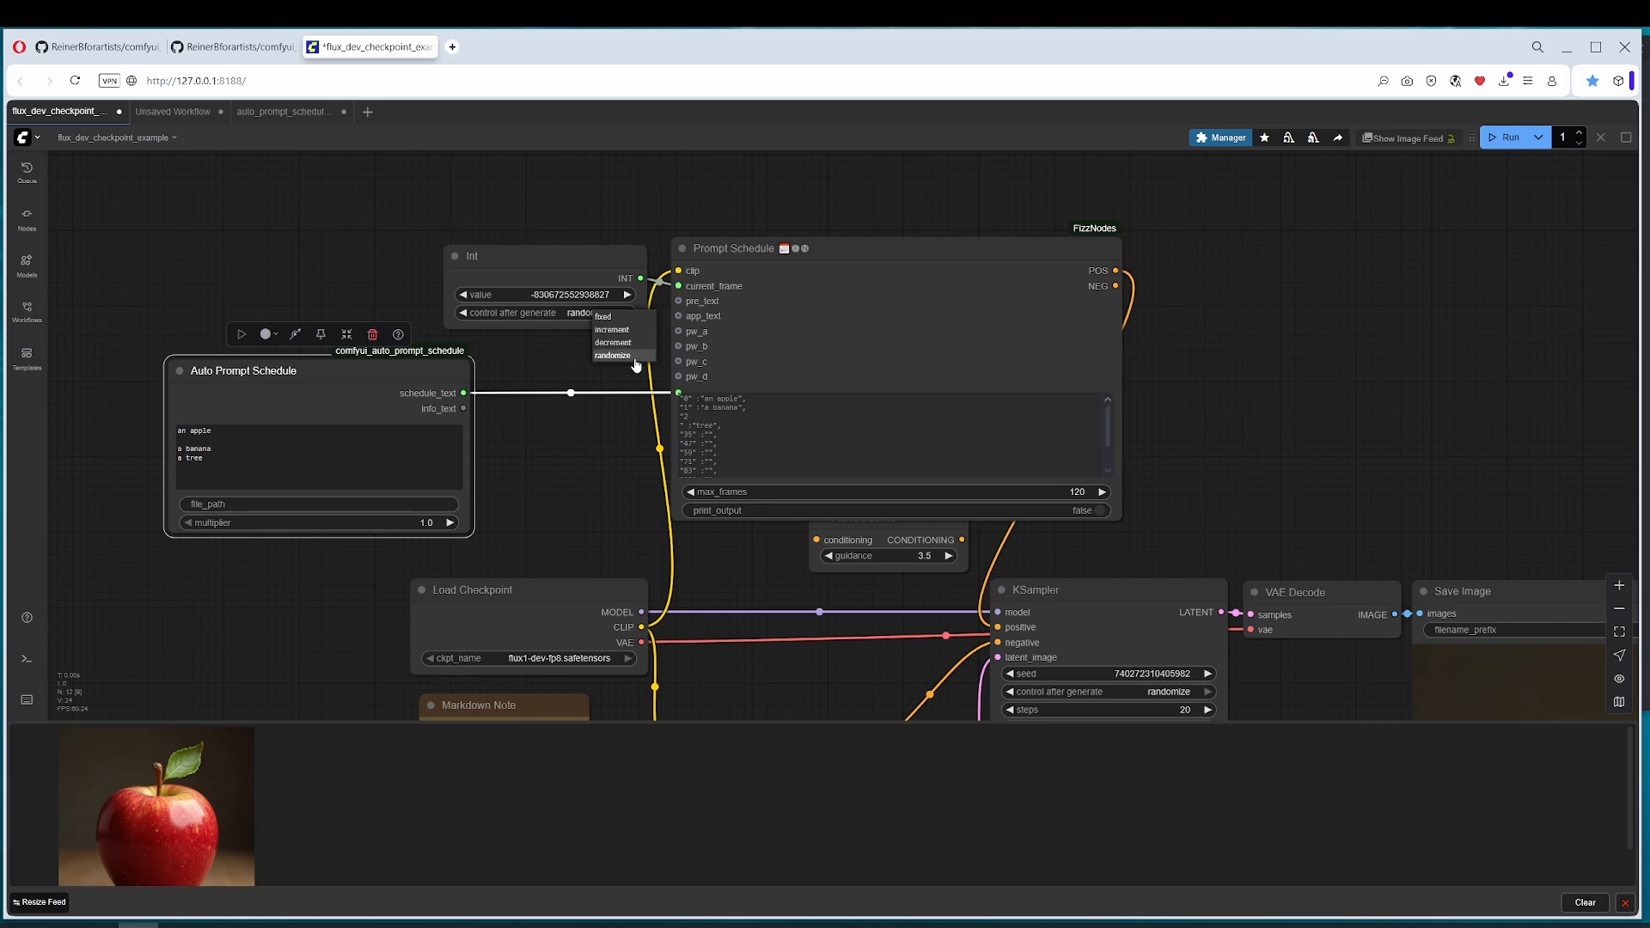
pyautogui.click(612, 330)
pyautogui.click(581, 296)
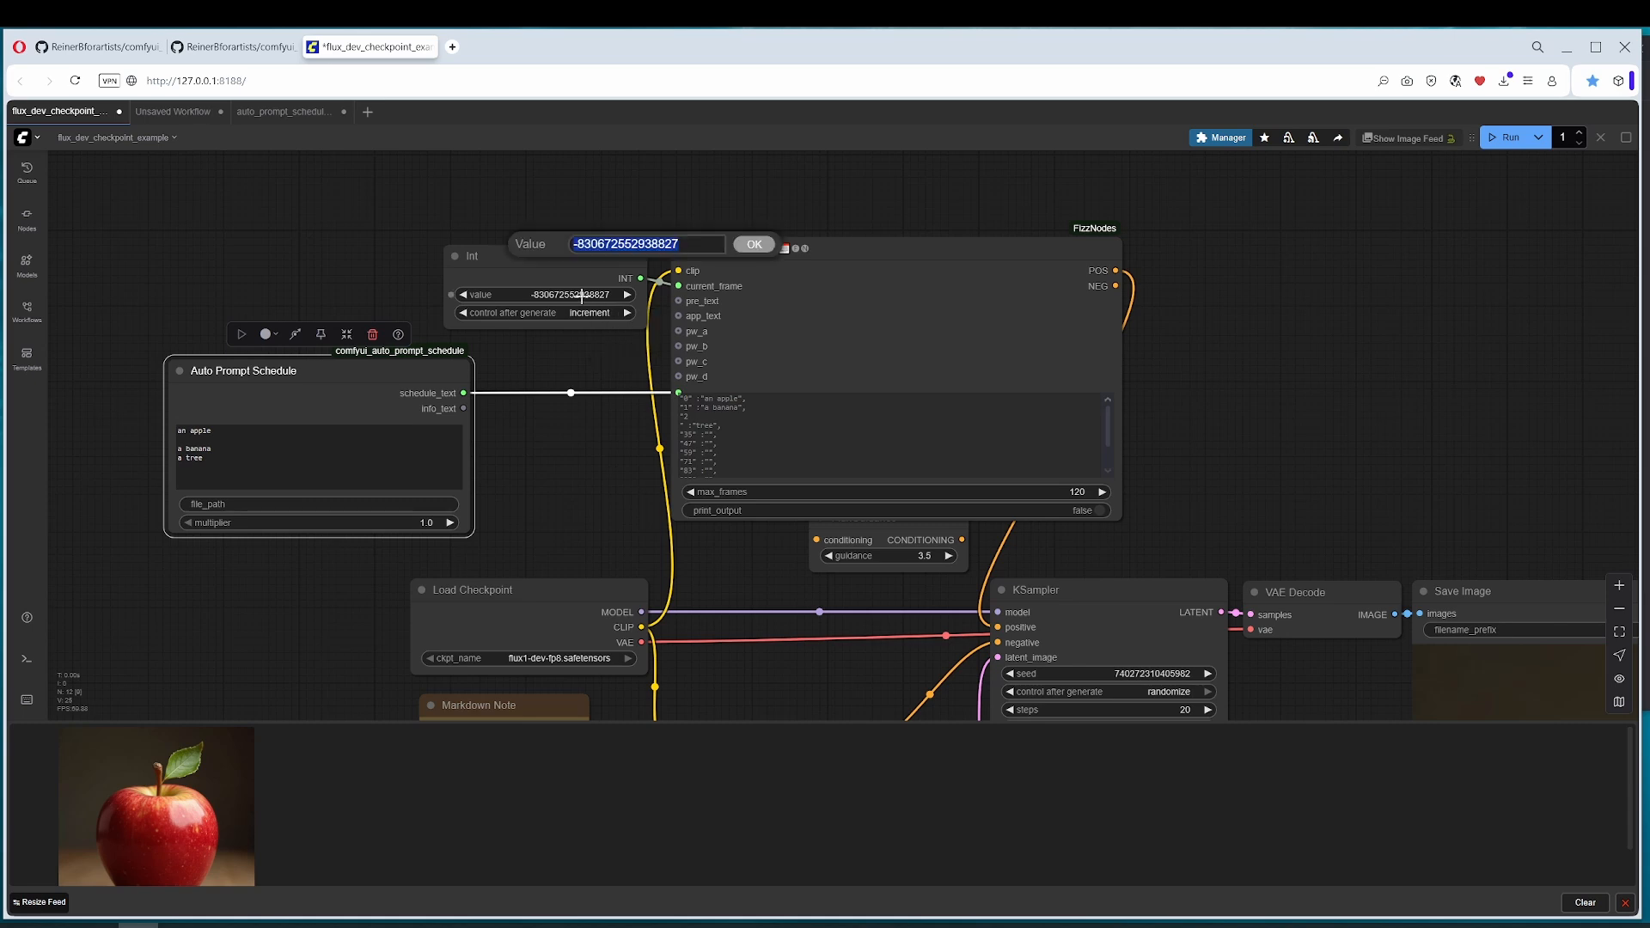
pyautogui.write('0')
pyautogui.press('Return')
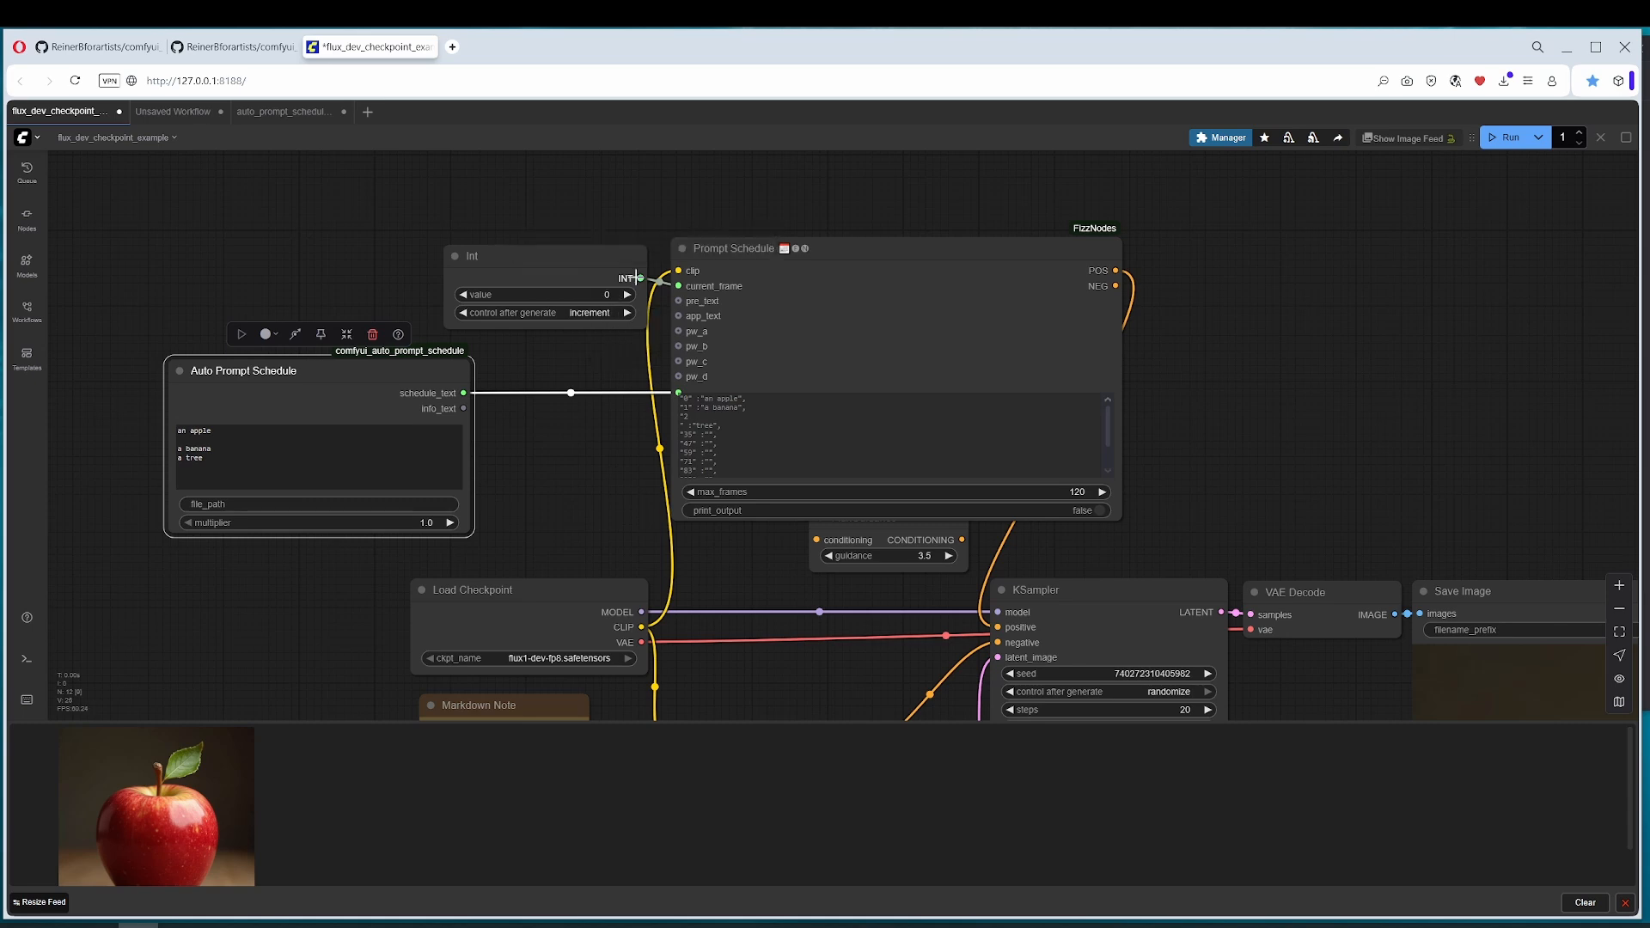
# Step: Set the batch count to 3 to match the prompt list and run the workflow
pyautogui.click(1580, 133)
pyautogui.doubleClick(1561, 140)
pyautogui.moveTo(216, 457); pyautogui.dragTo(170, 459)
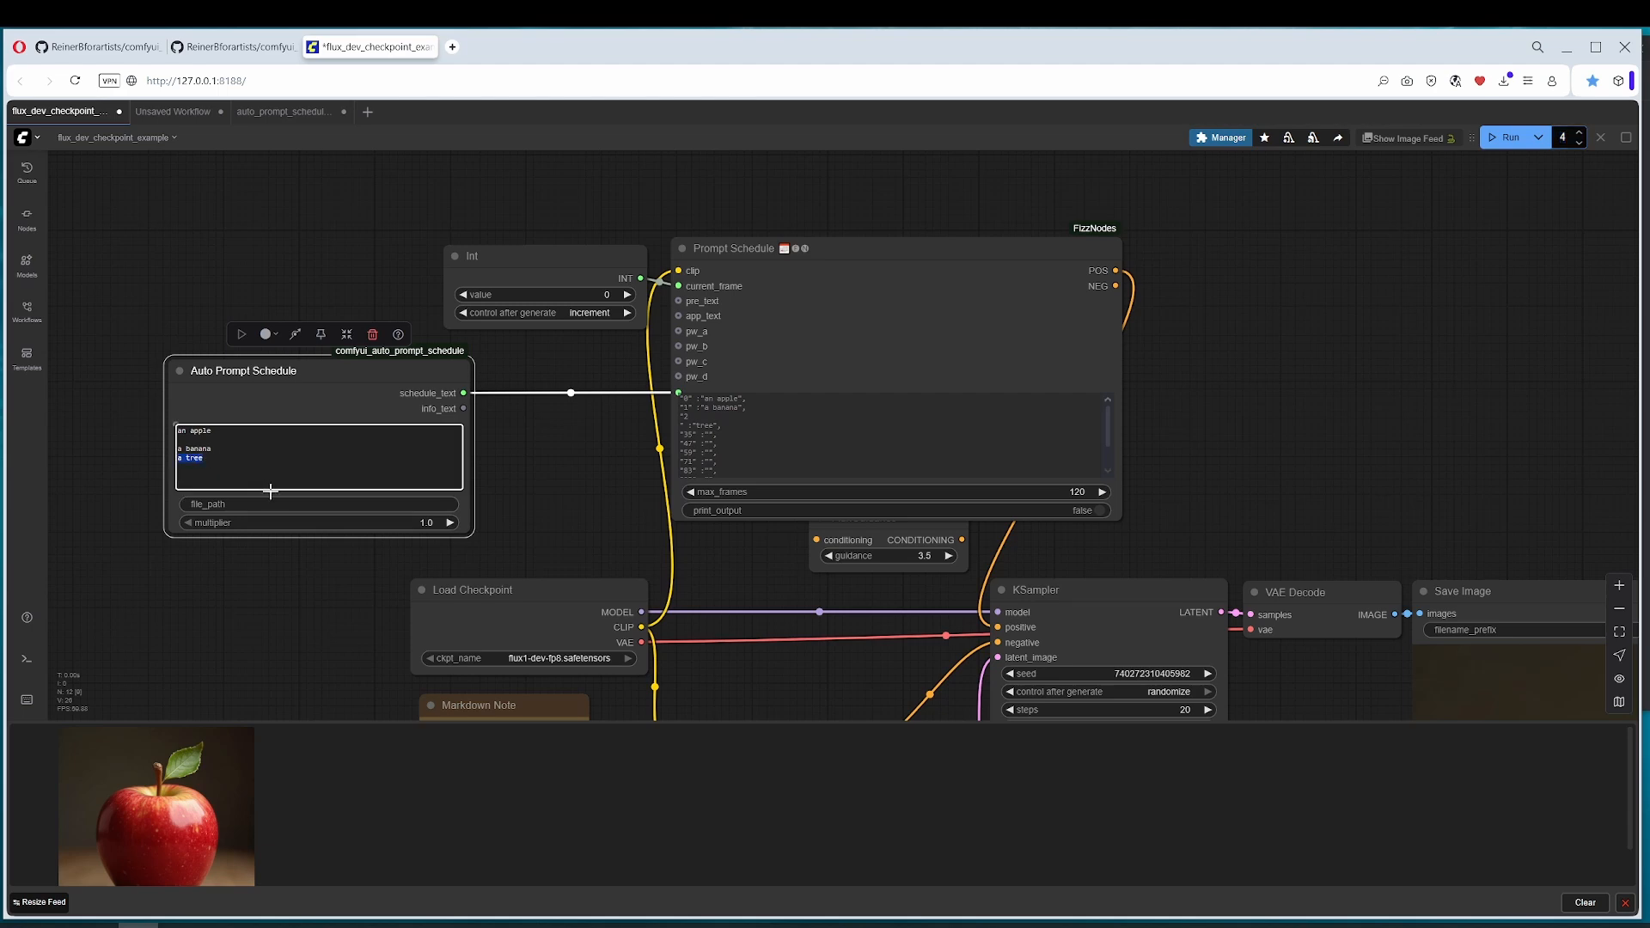
pyautogui.click(1563, 136)
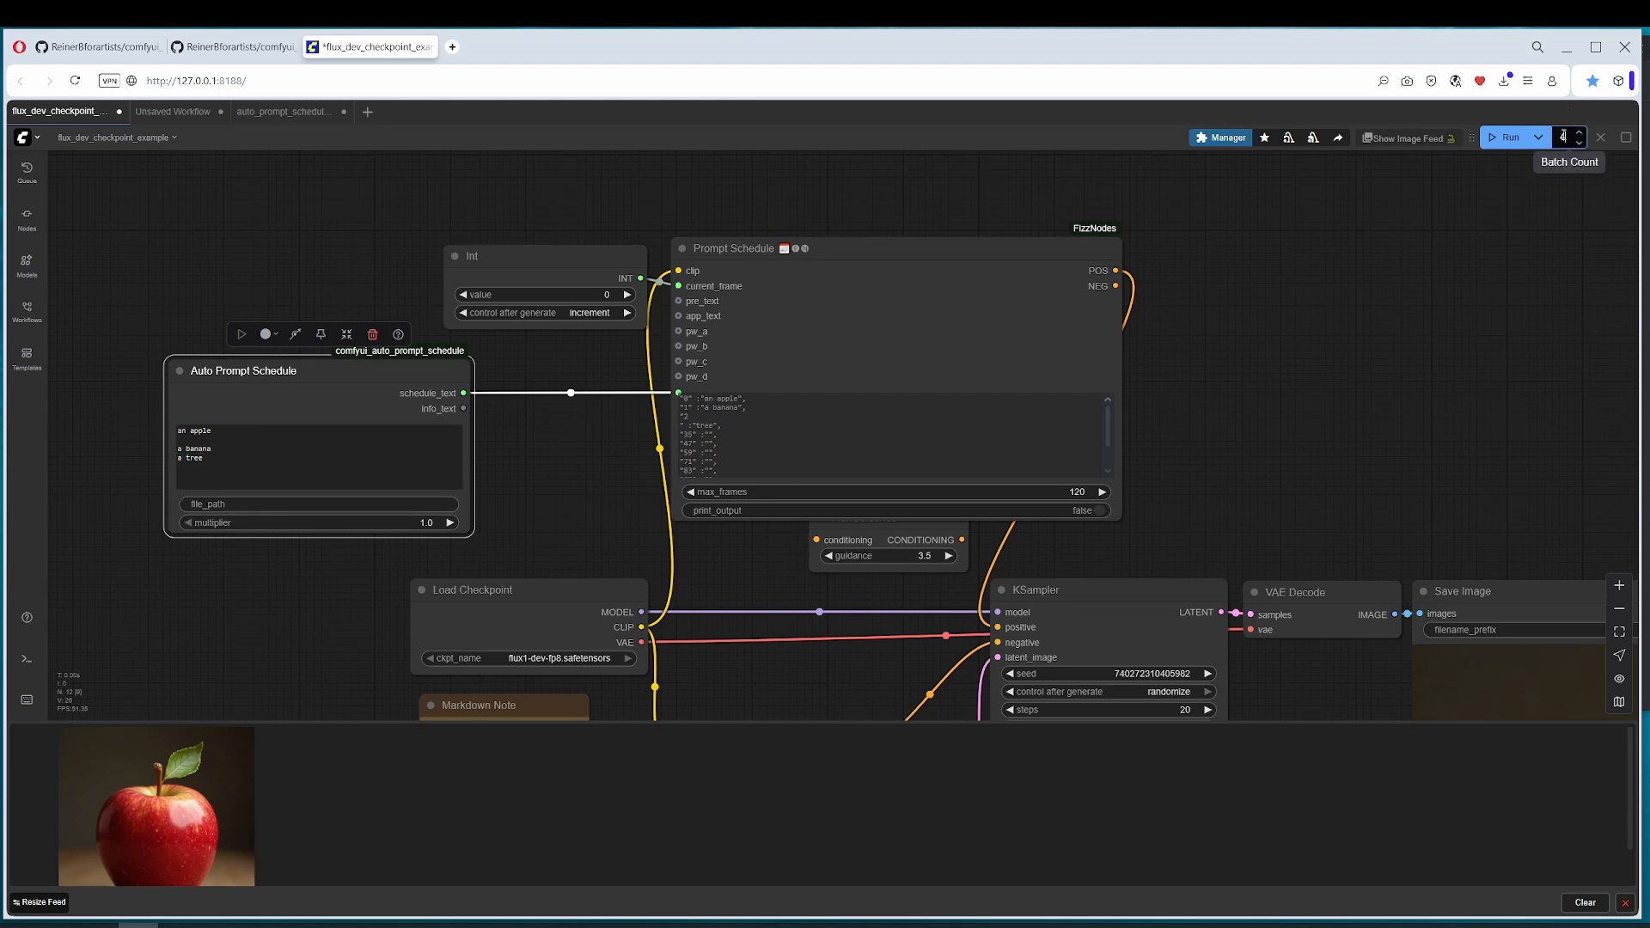
pyautogui.click(1577, 141)
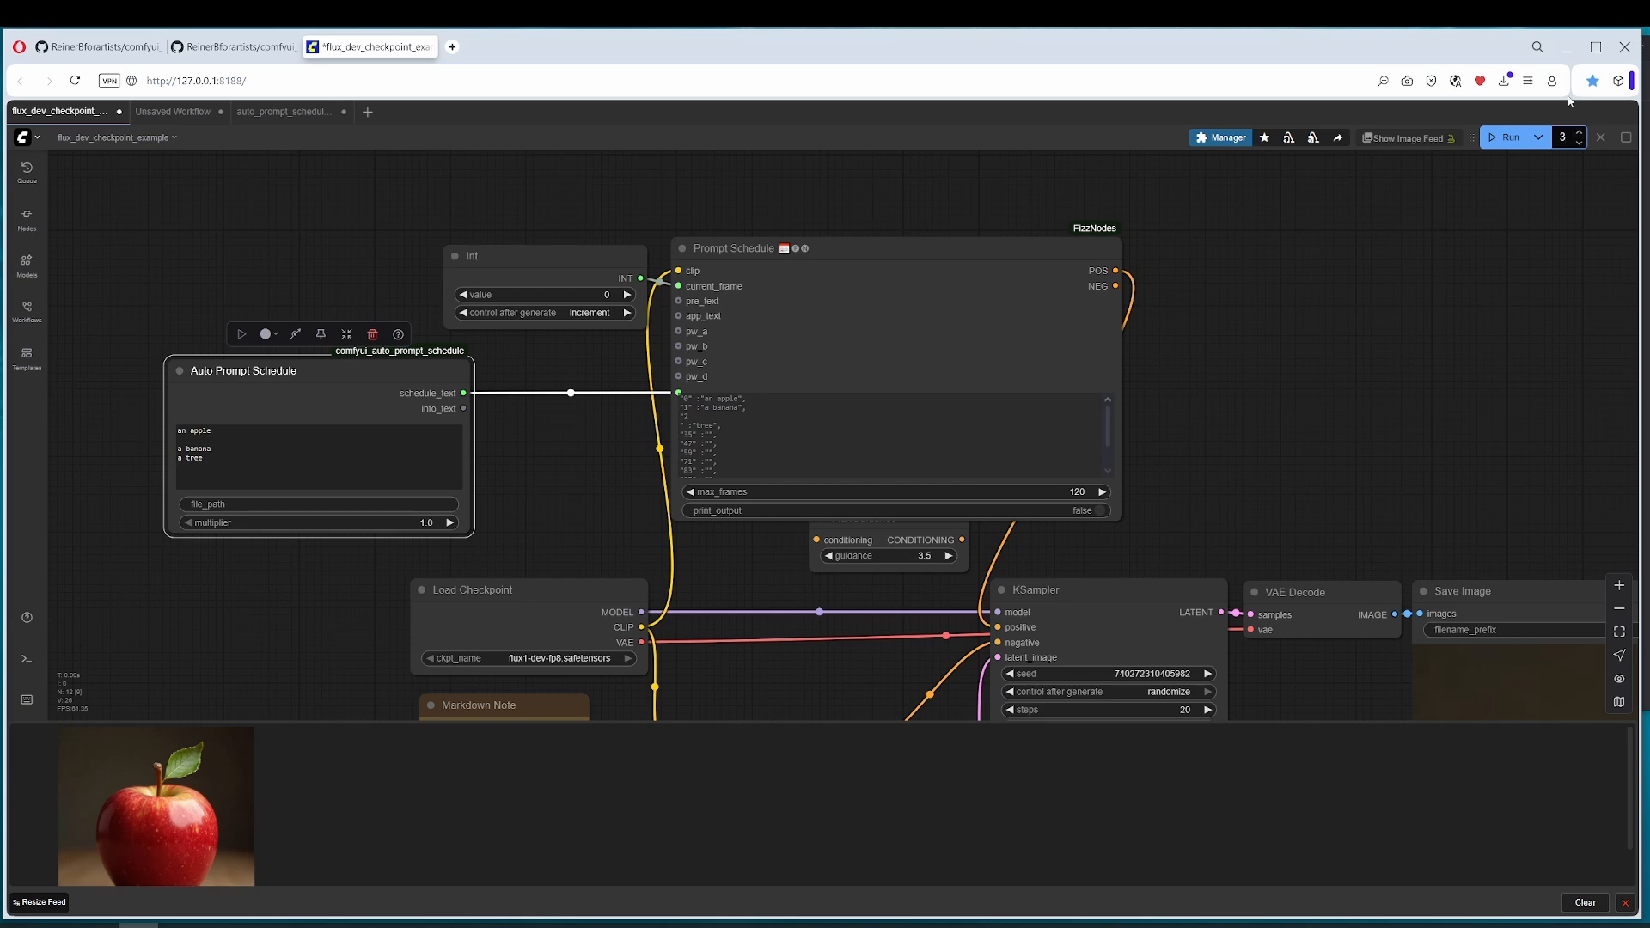
pyautogui.click(1506, 139)
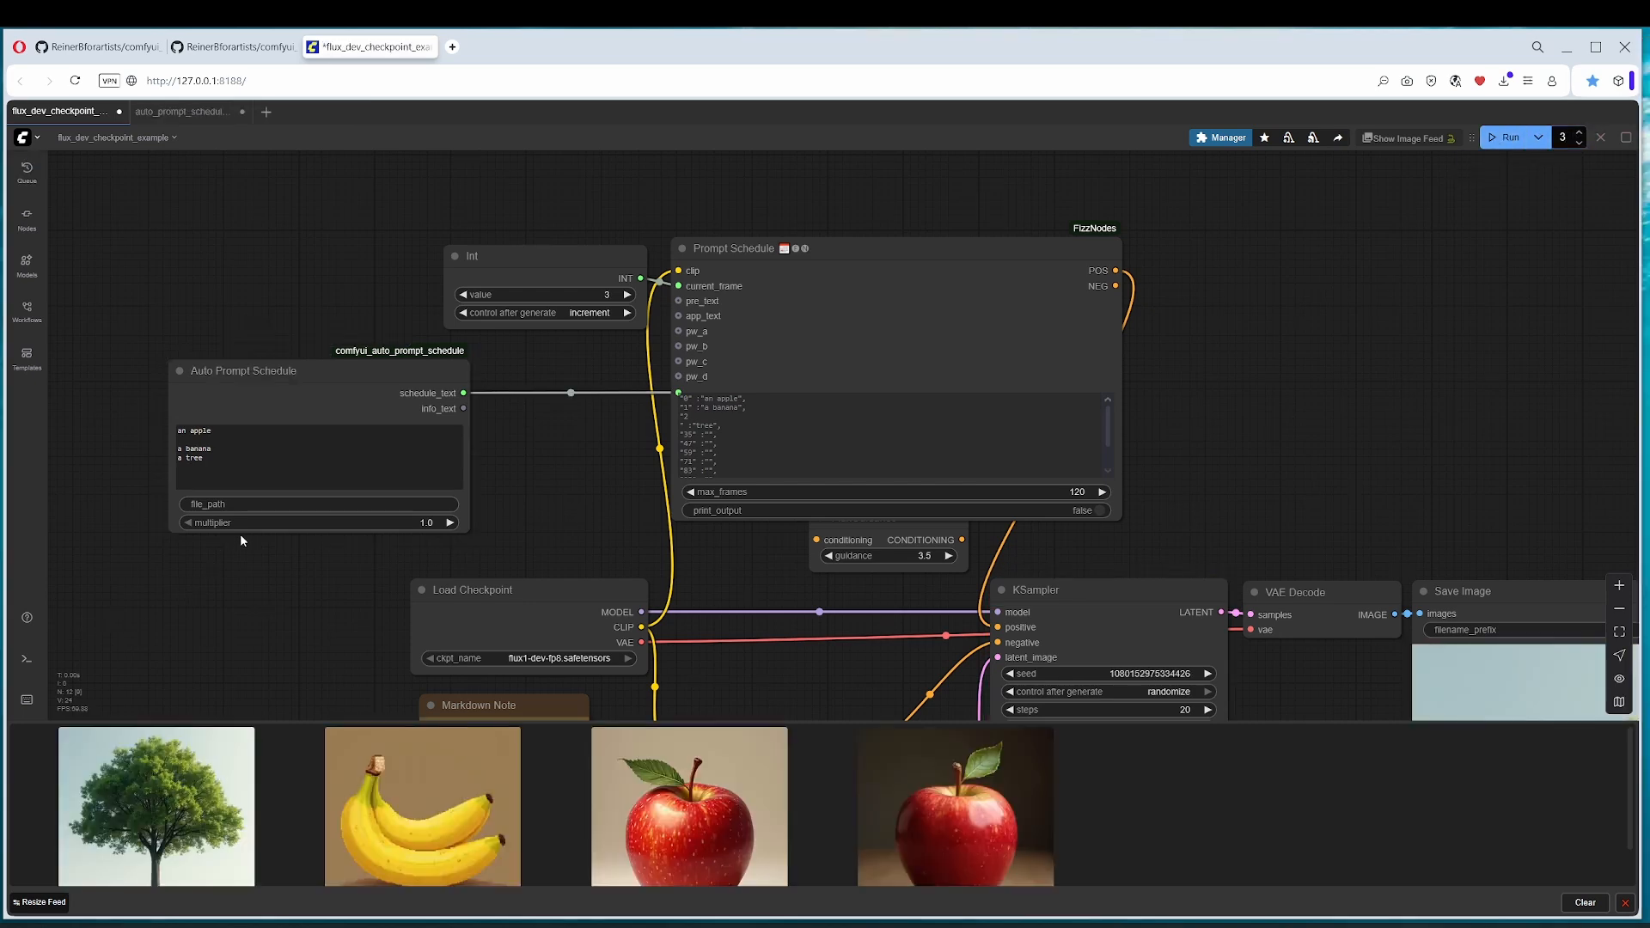
# Step: View the generated apple, banana and tree images at full size and return to the workflow
pyautogui.click(231, 427)
pyautogui.click(669, 870)
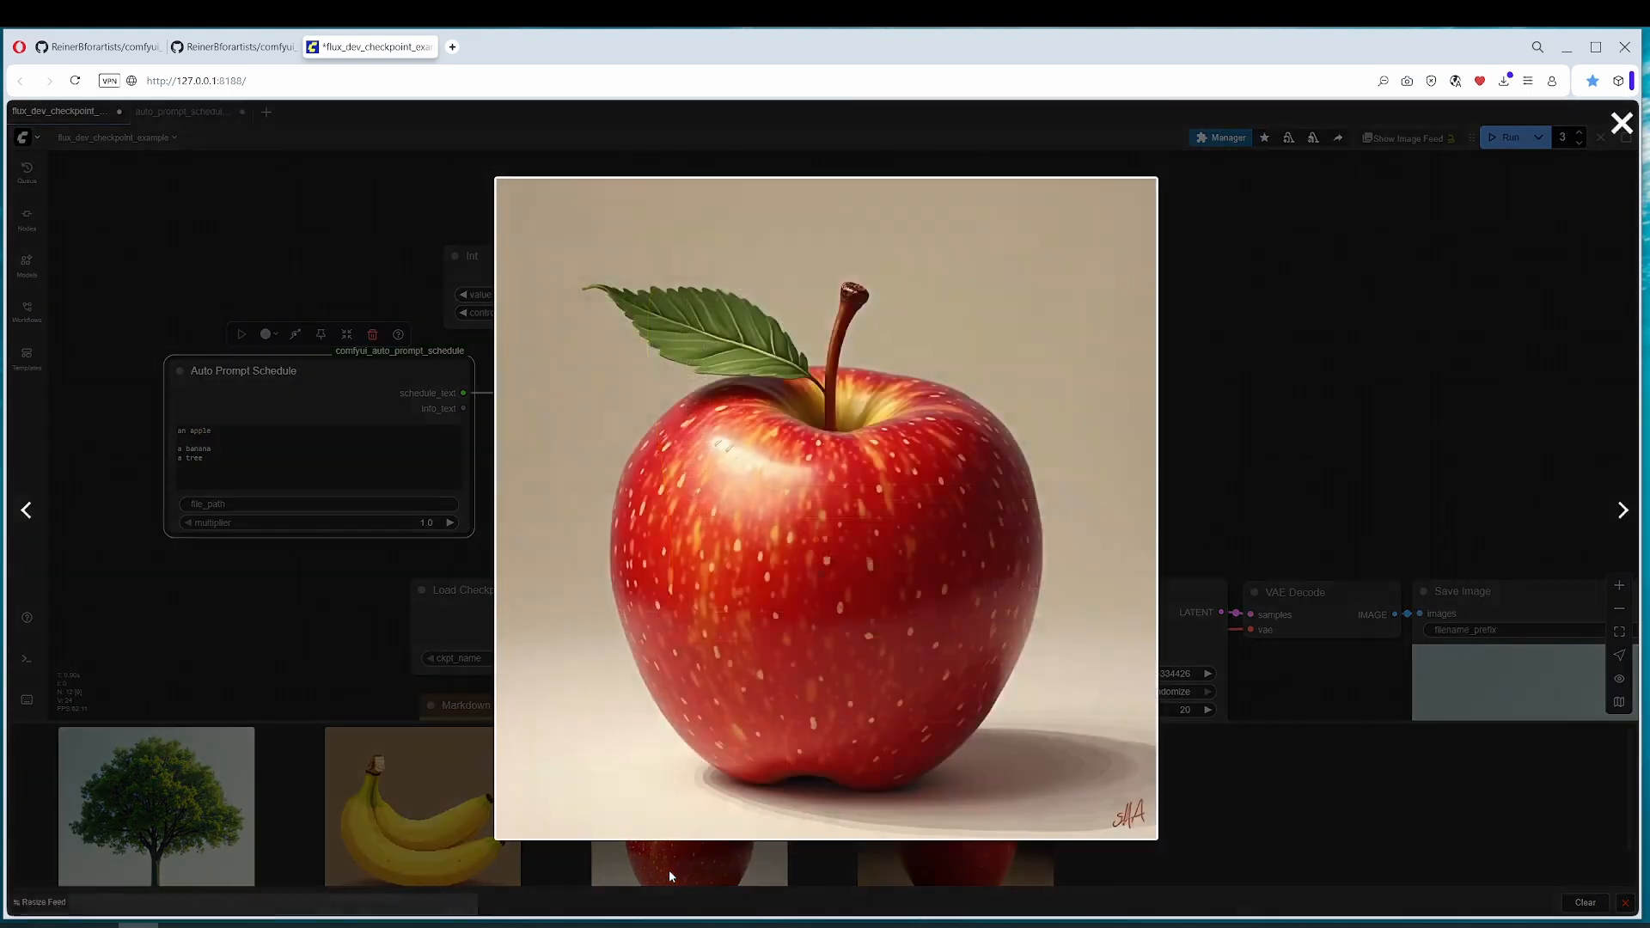
pyautogui.click(485, 735)
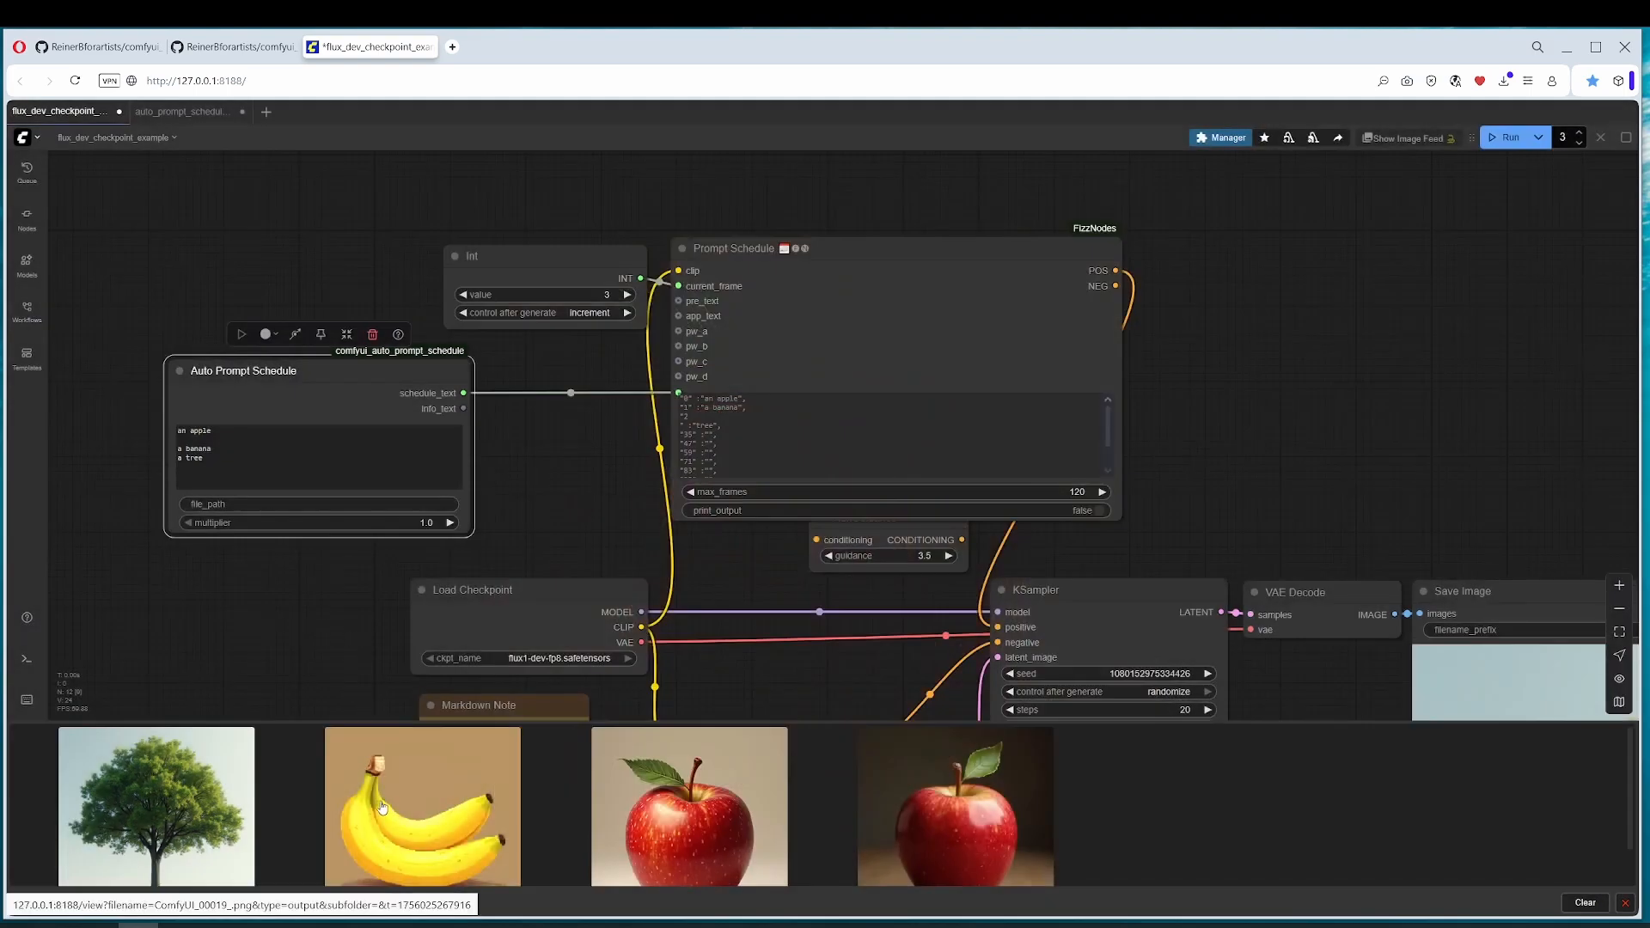
pyautogui.click(383, 806)
pyautogui.click(249, 720)
pyautogui.click(237, 746)
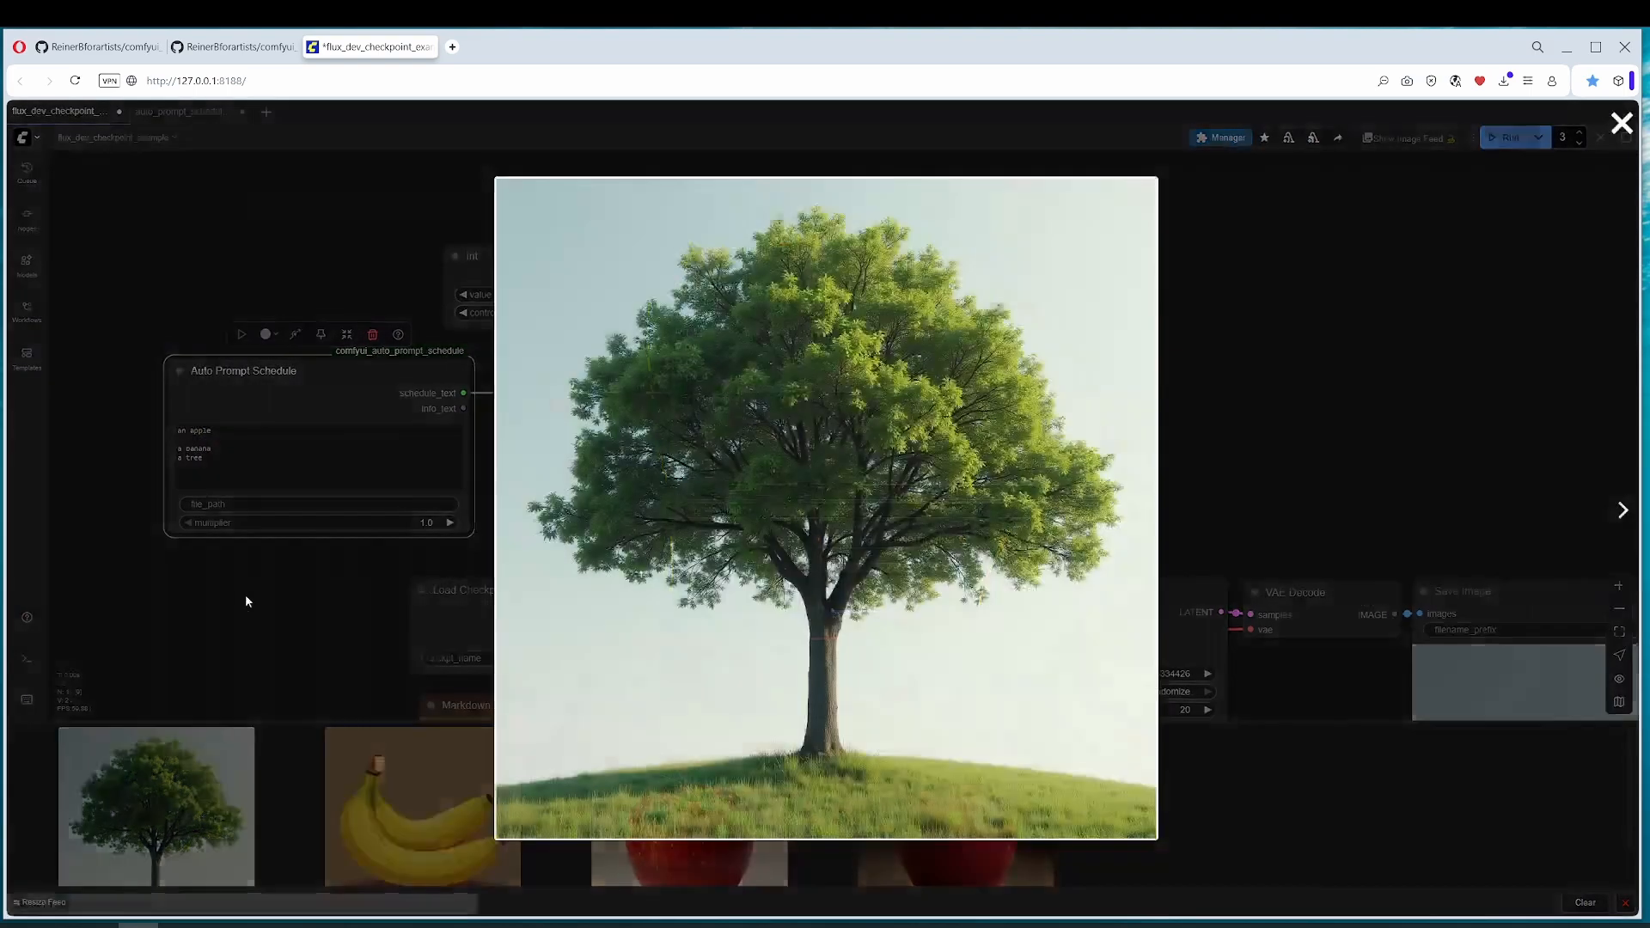
pyautogui.click(167, 571)
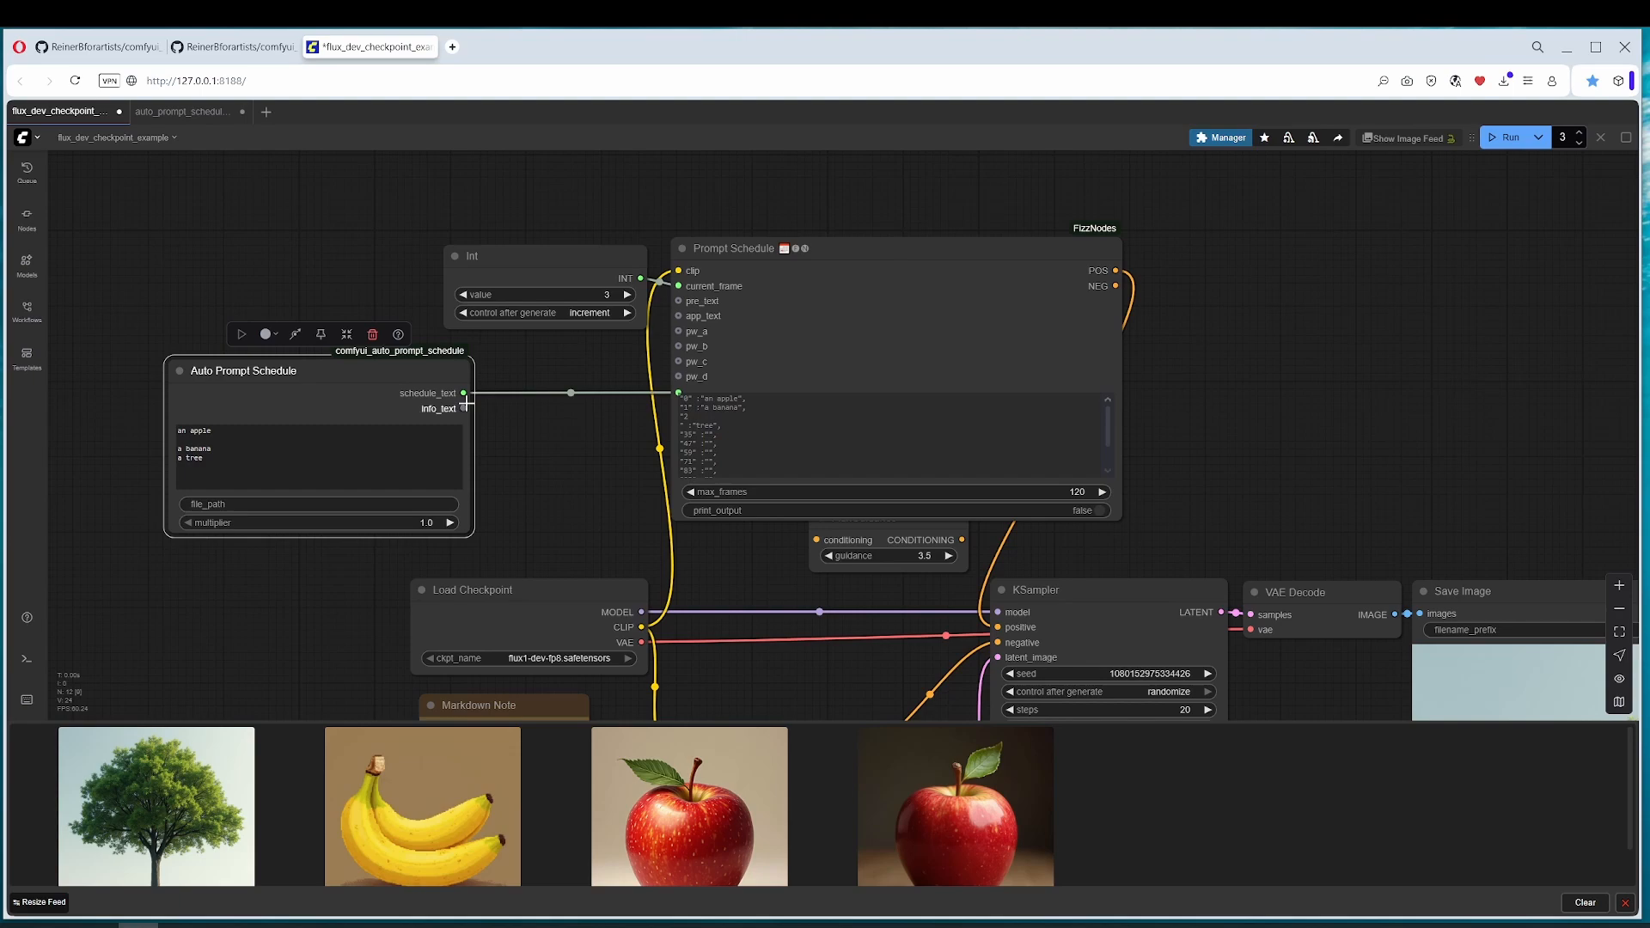
# Step: Add a Show Text node between the Auto Prompt Schedule and Prompt Schedule nodes and enlarge it
pyautogui.doubleClick(512, 444)
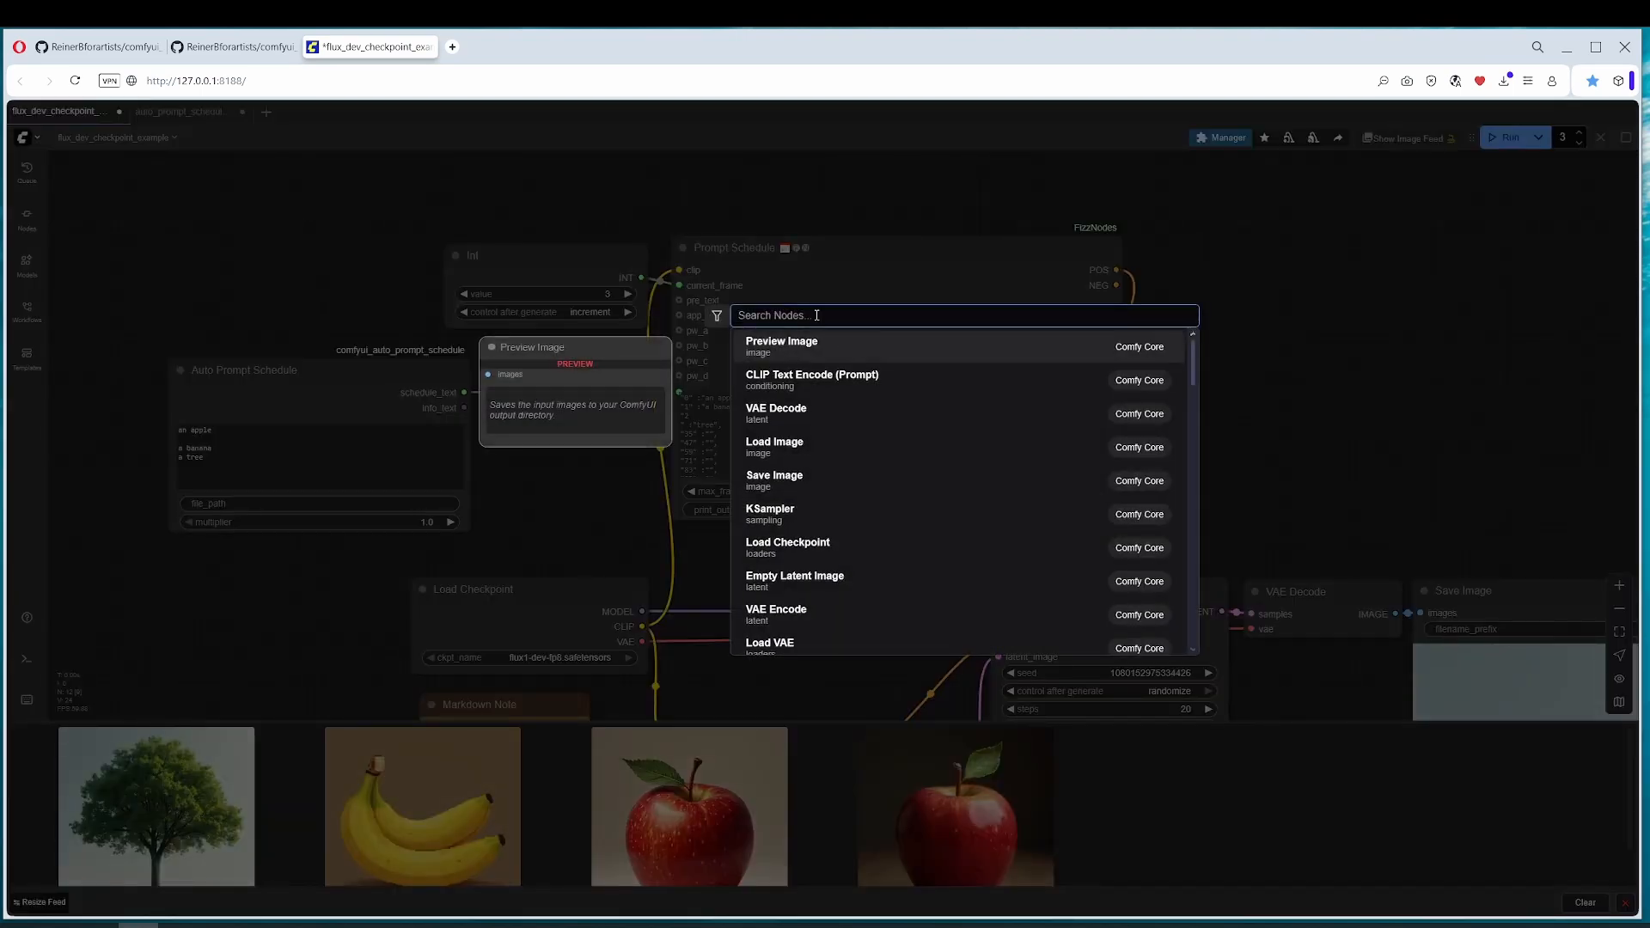
pyautogui.write('show text')
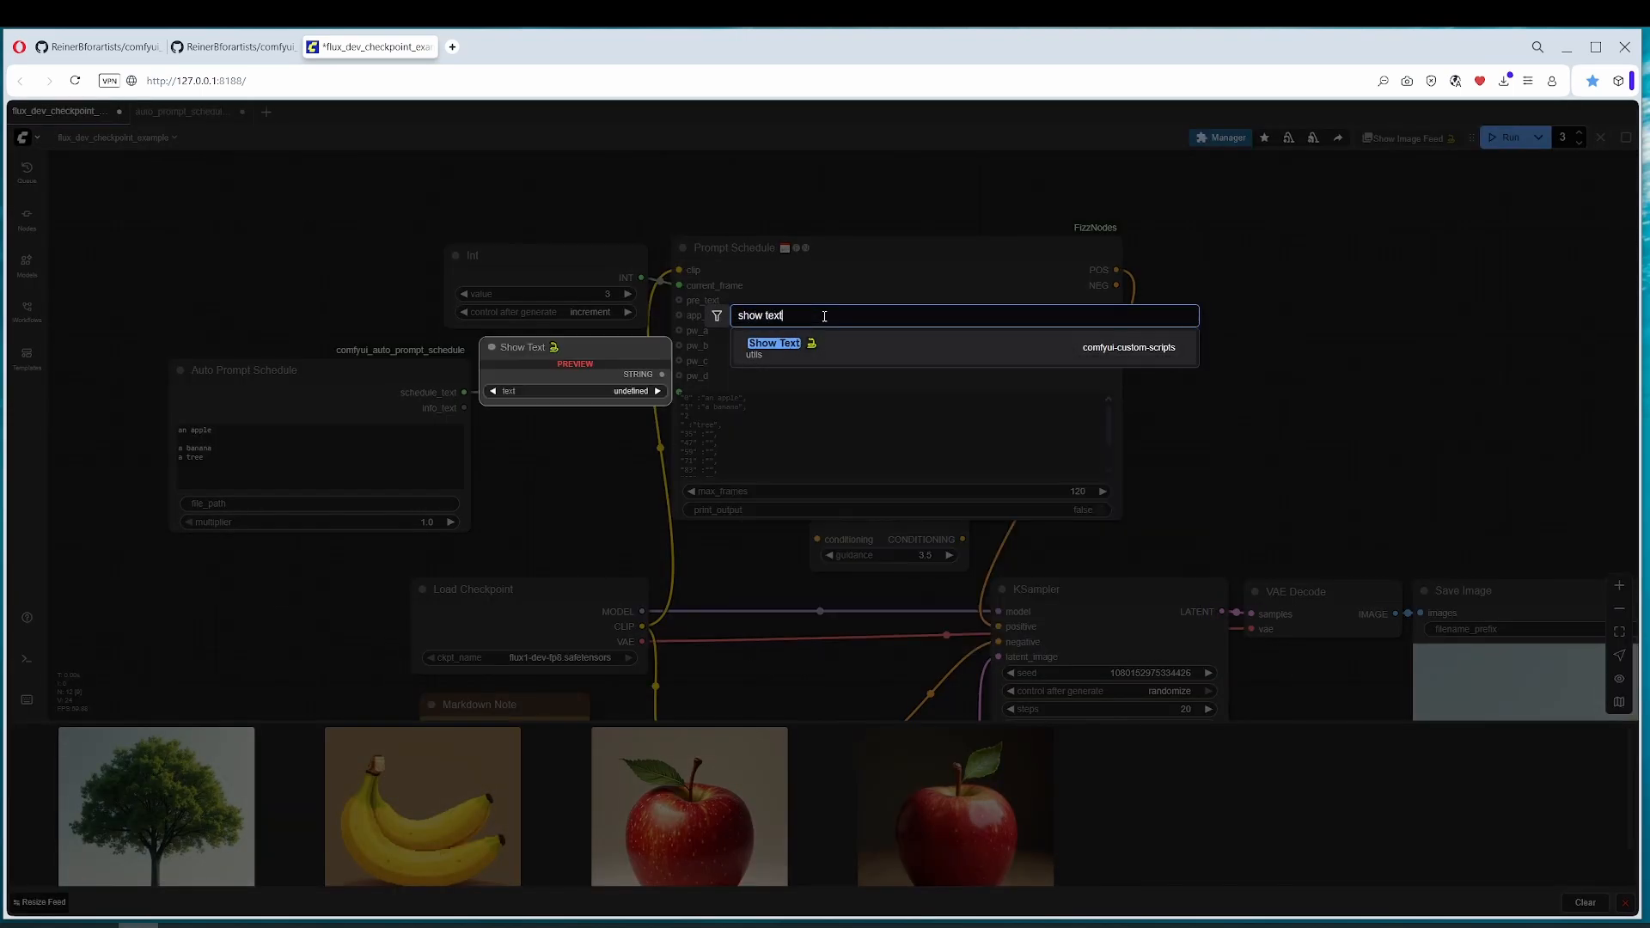
pyautogui.click(775, 346)
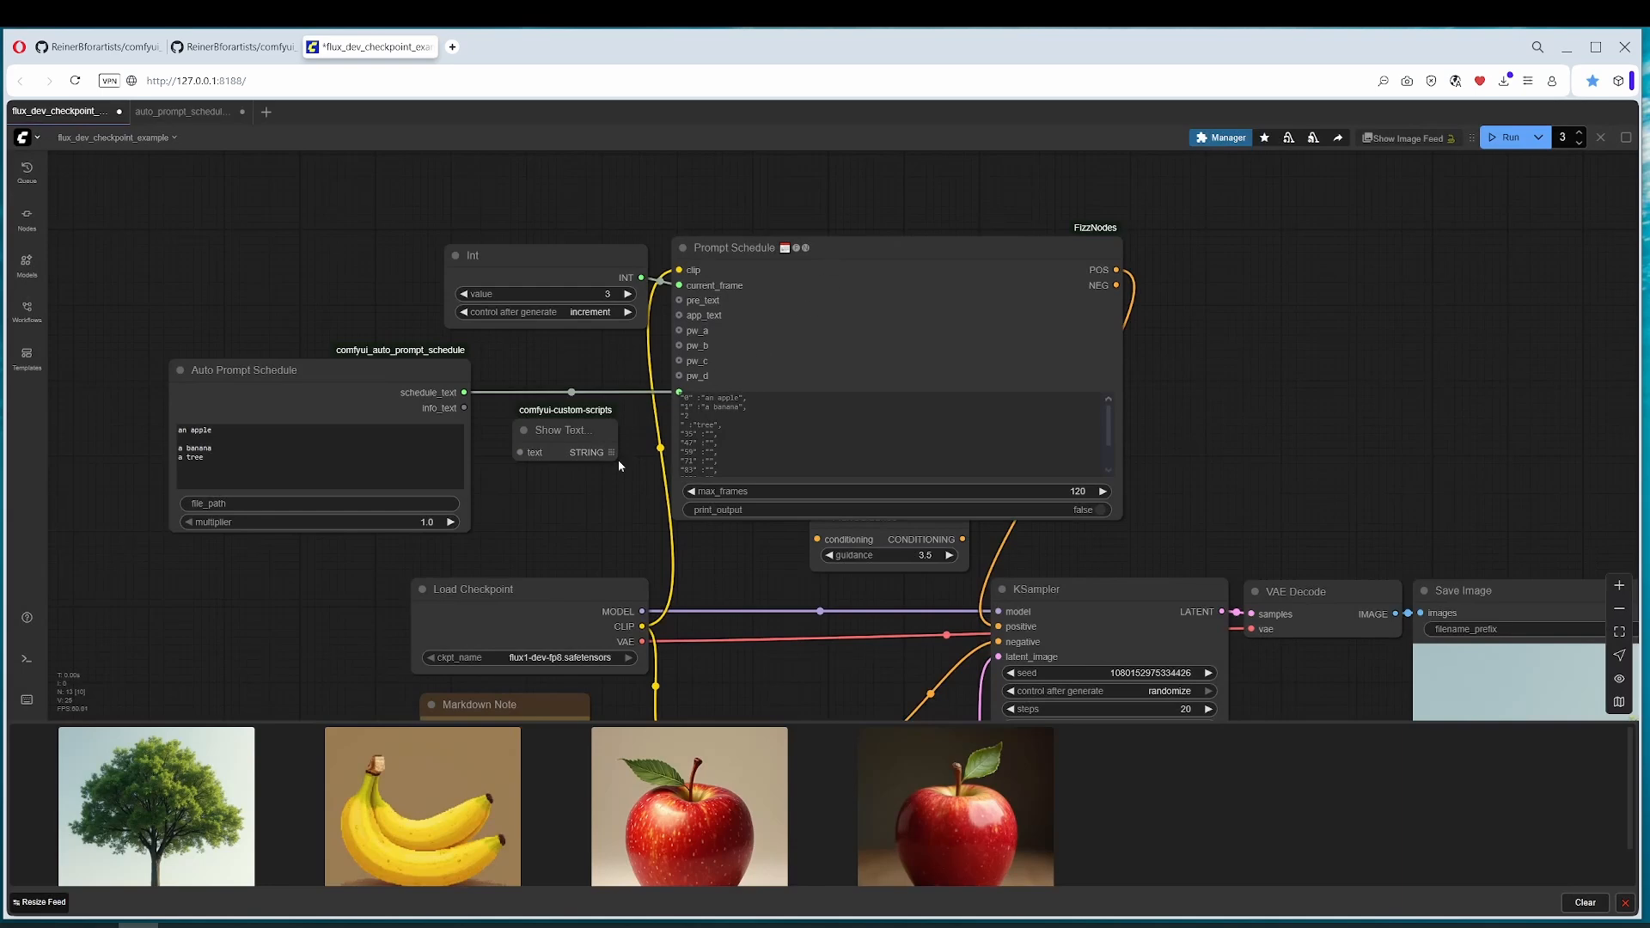
pyautogui.scroll(5, 605, 476)
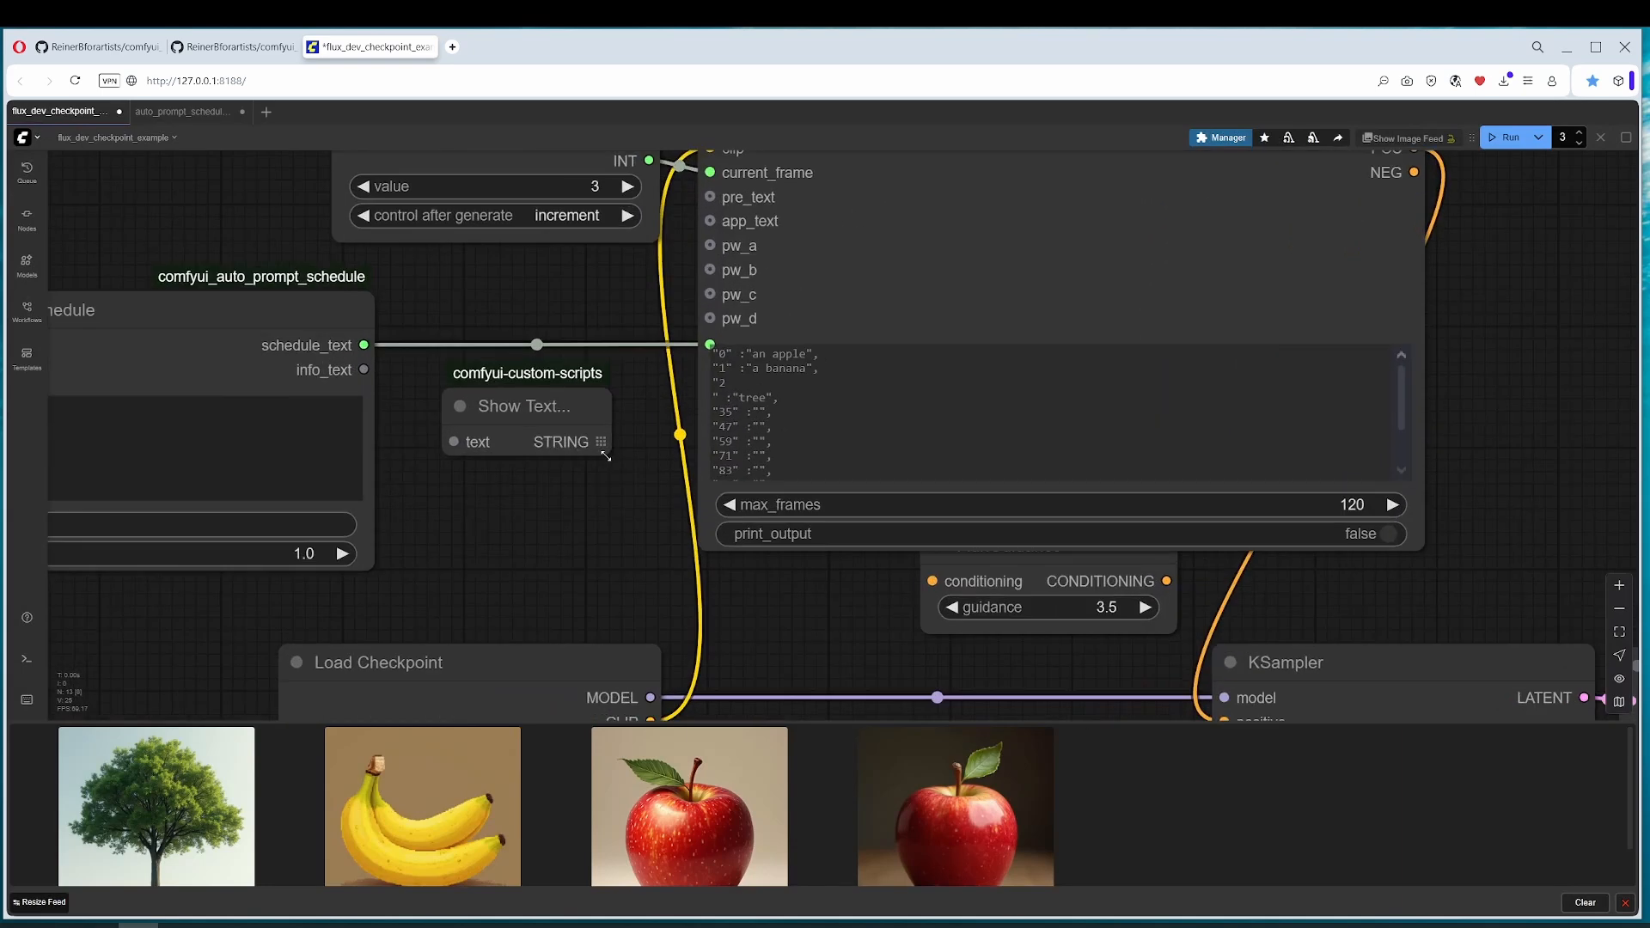
pyautogui.moveTo(609, 455); pyautogui.dragTo(679, 627)
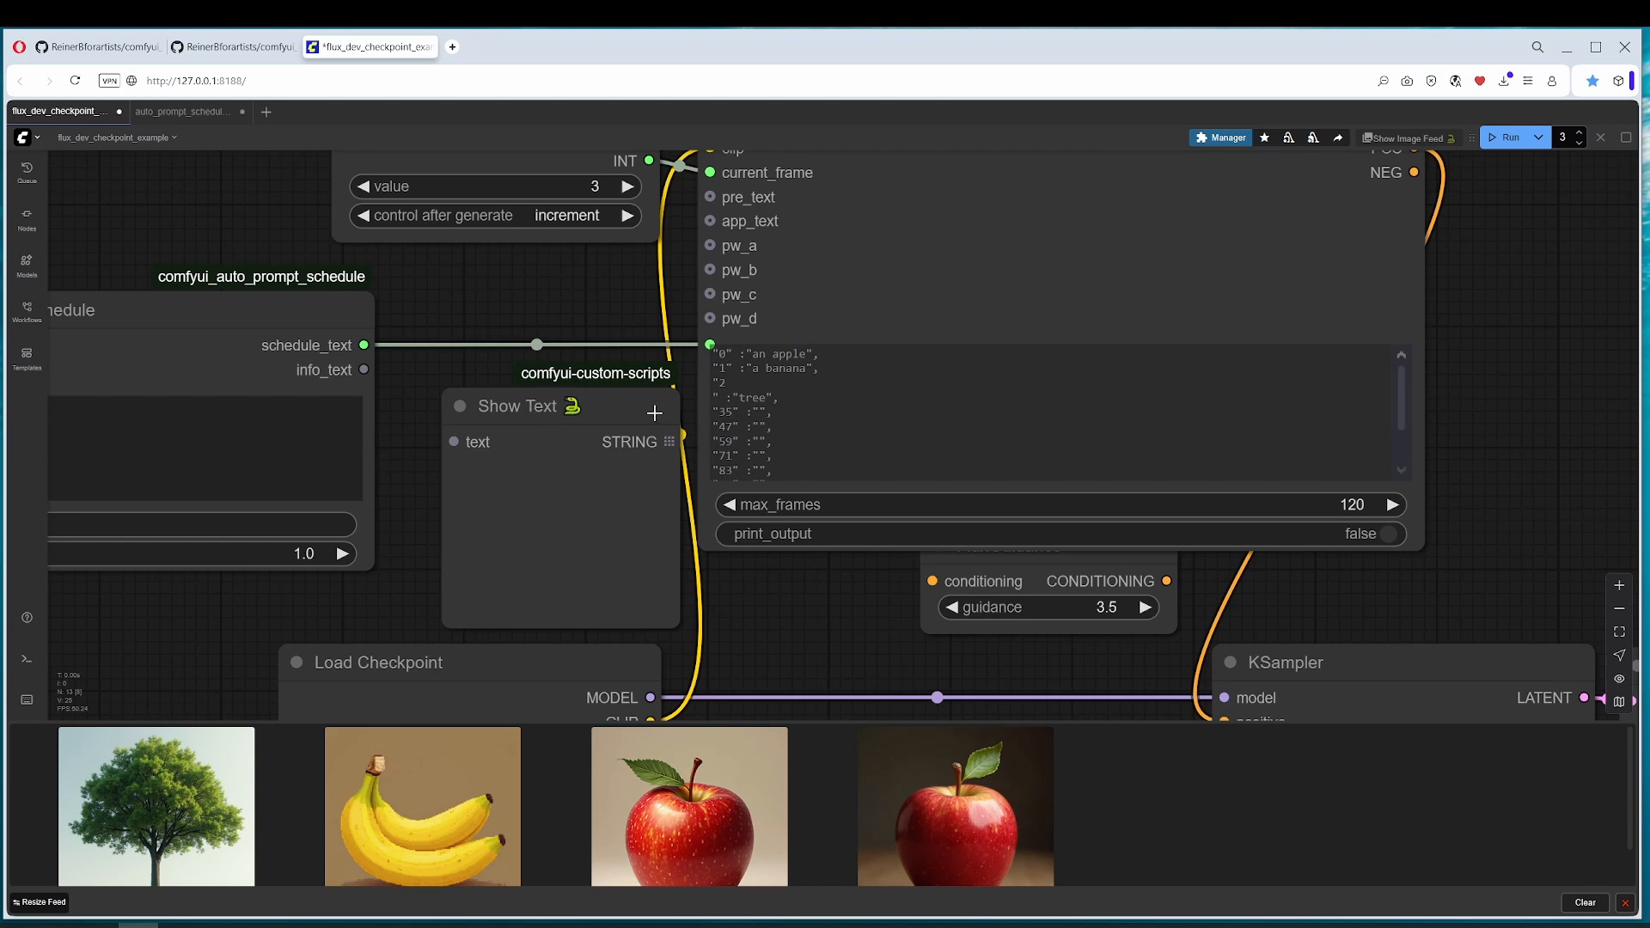
pyautogui.moveTo(622, 412); pyautogui.dragTo(588, 403)
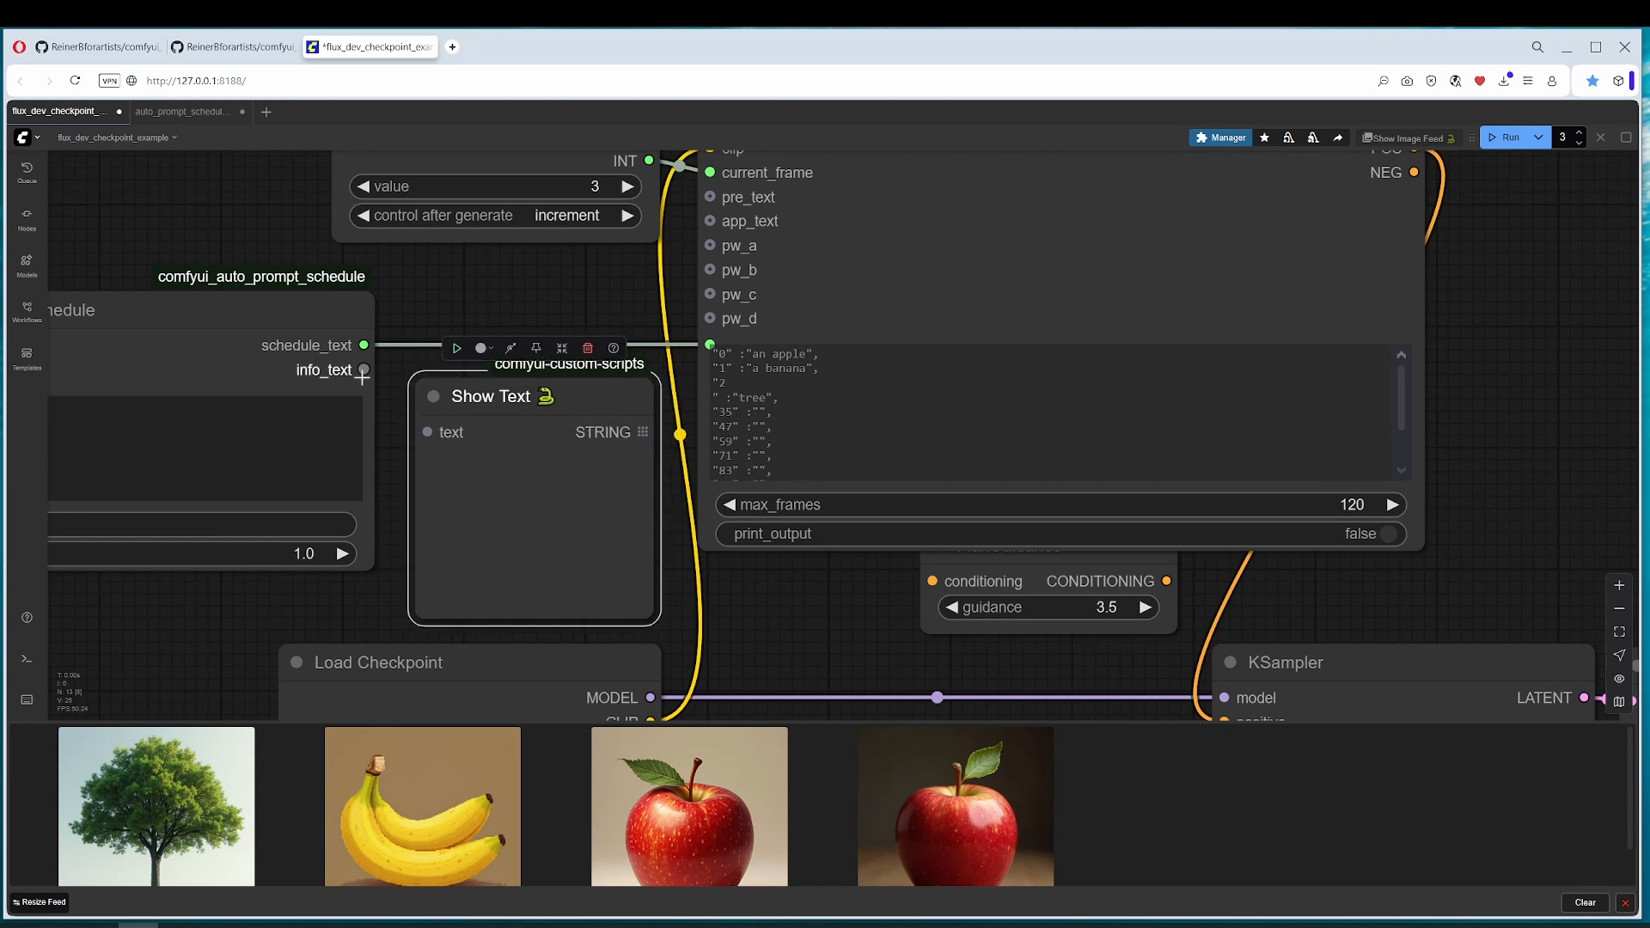
# Step: Connect the Auto Prompt Schedule's info_text output to the Show Text node's text input and run the workflow
pyautogui.moveTo(362, 370); pyautogui.dragTo(420, 439)
pyautogui.scroll(-3, 391, 446)
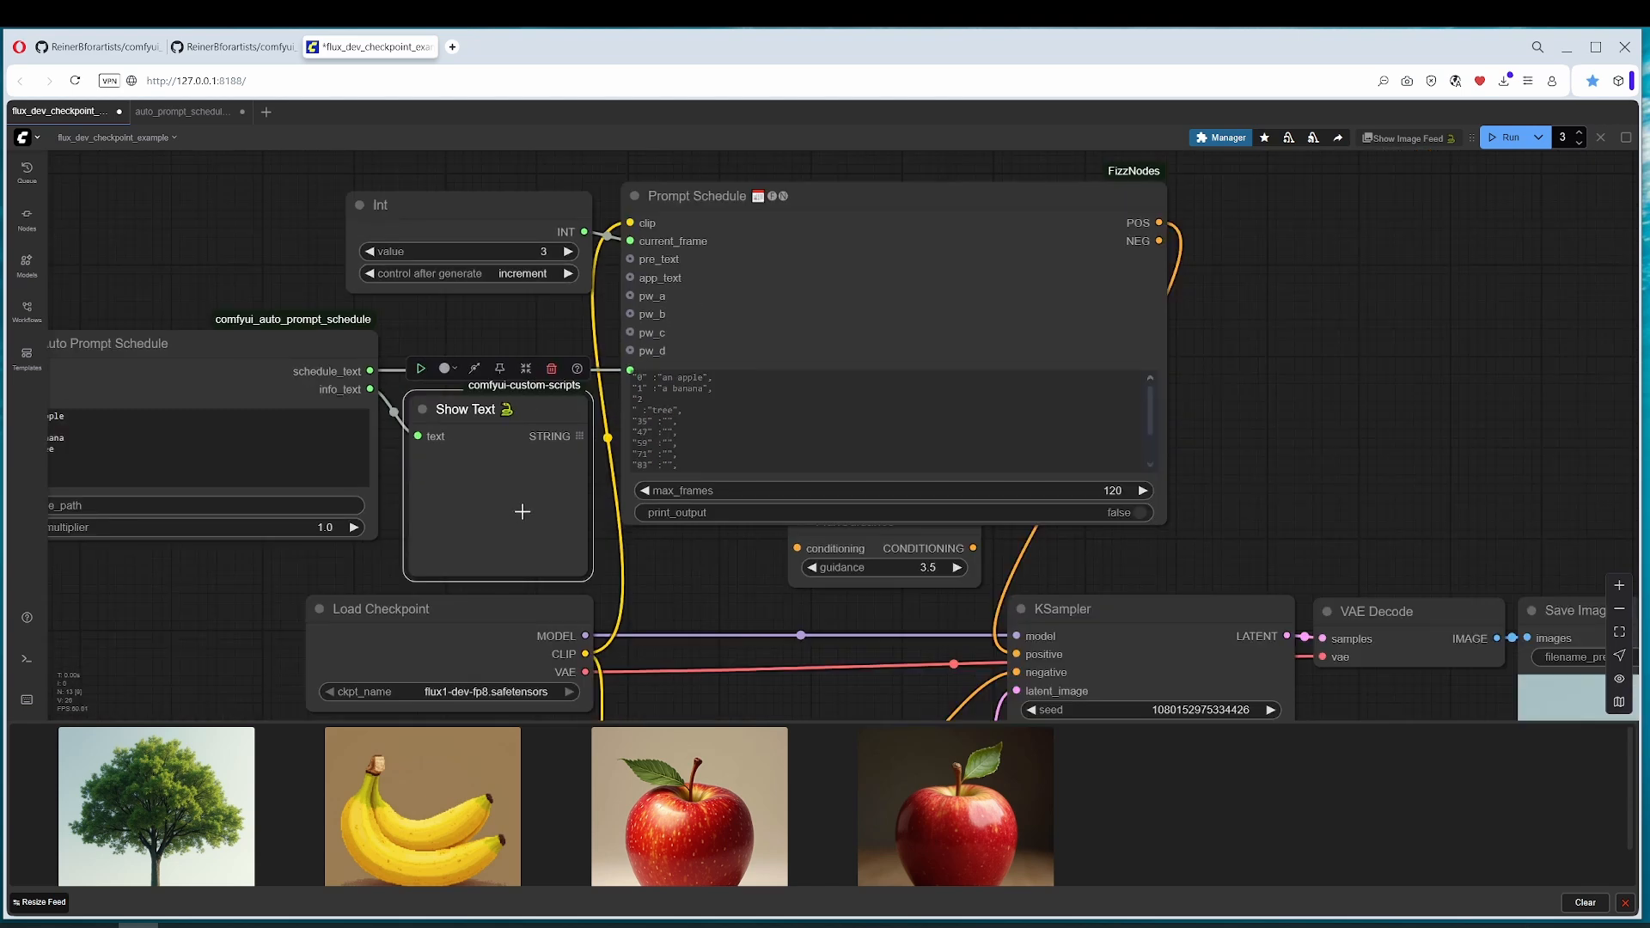
pyautogui.moveTo(563, 506); pyautogui.dragTo(818, 469)
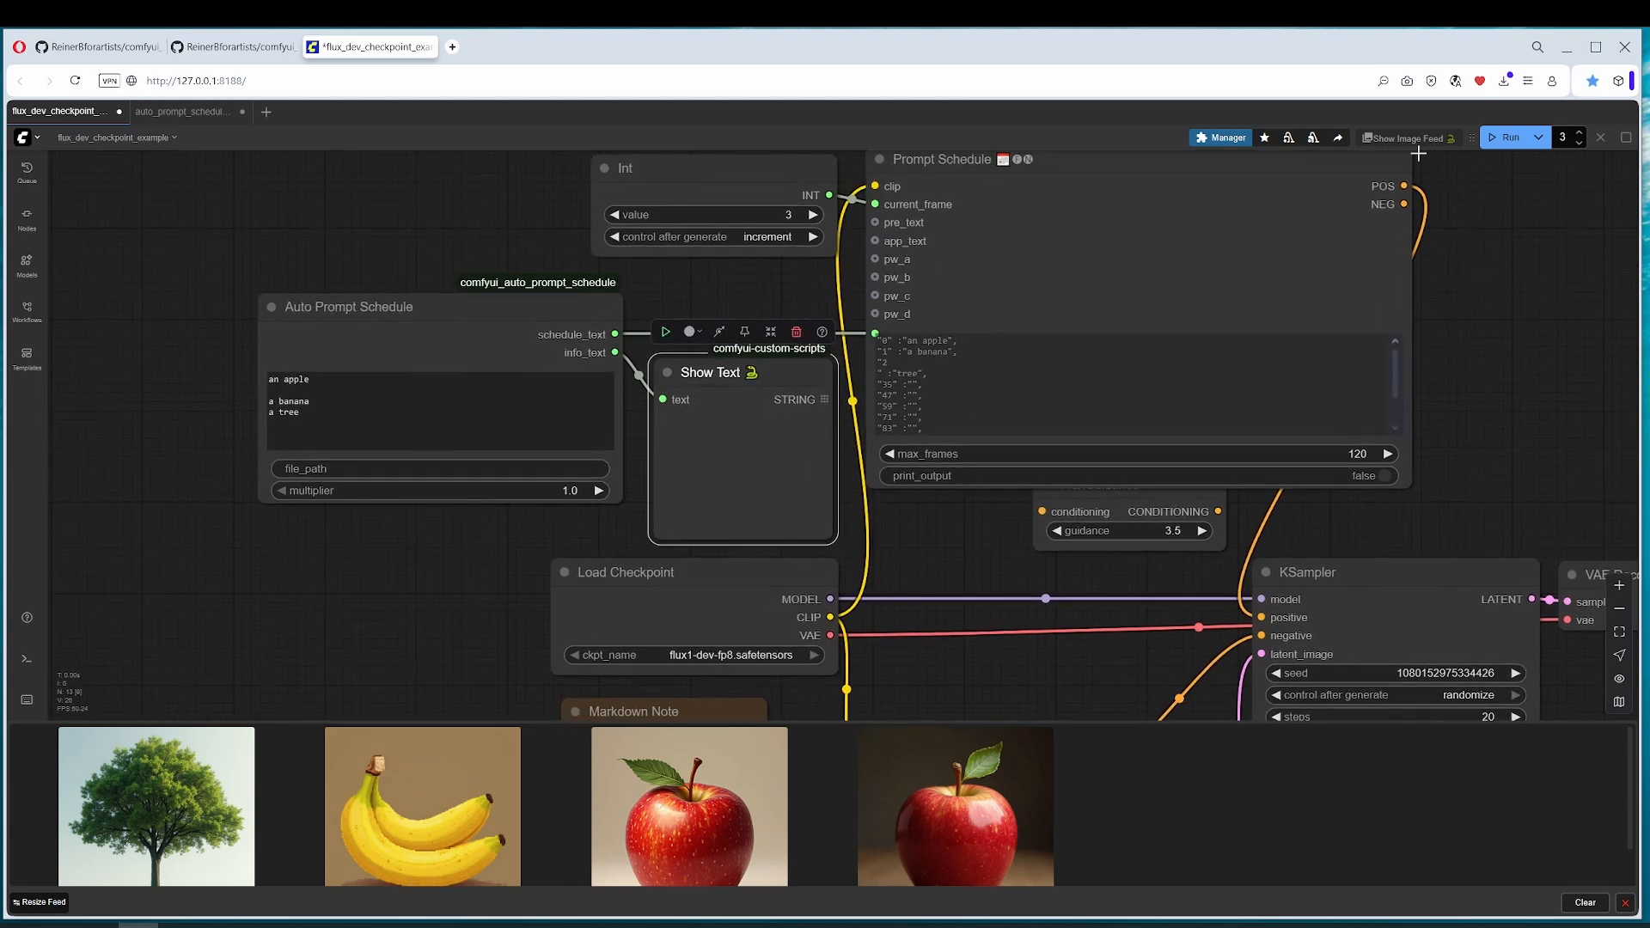
pyautogui.click(1509, 140)
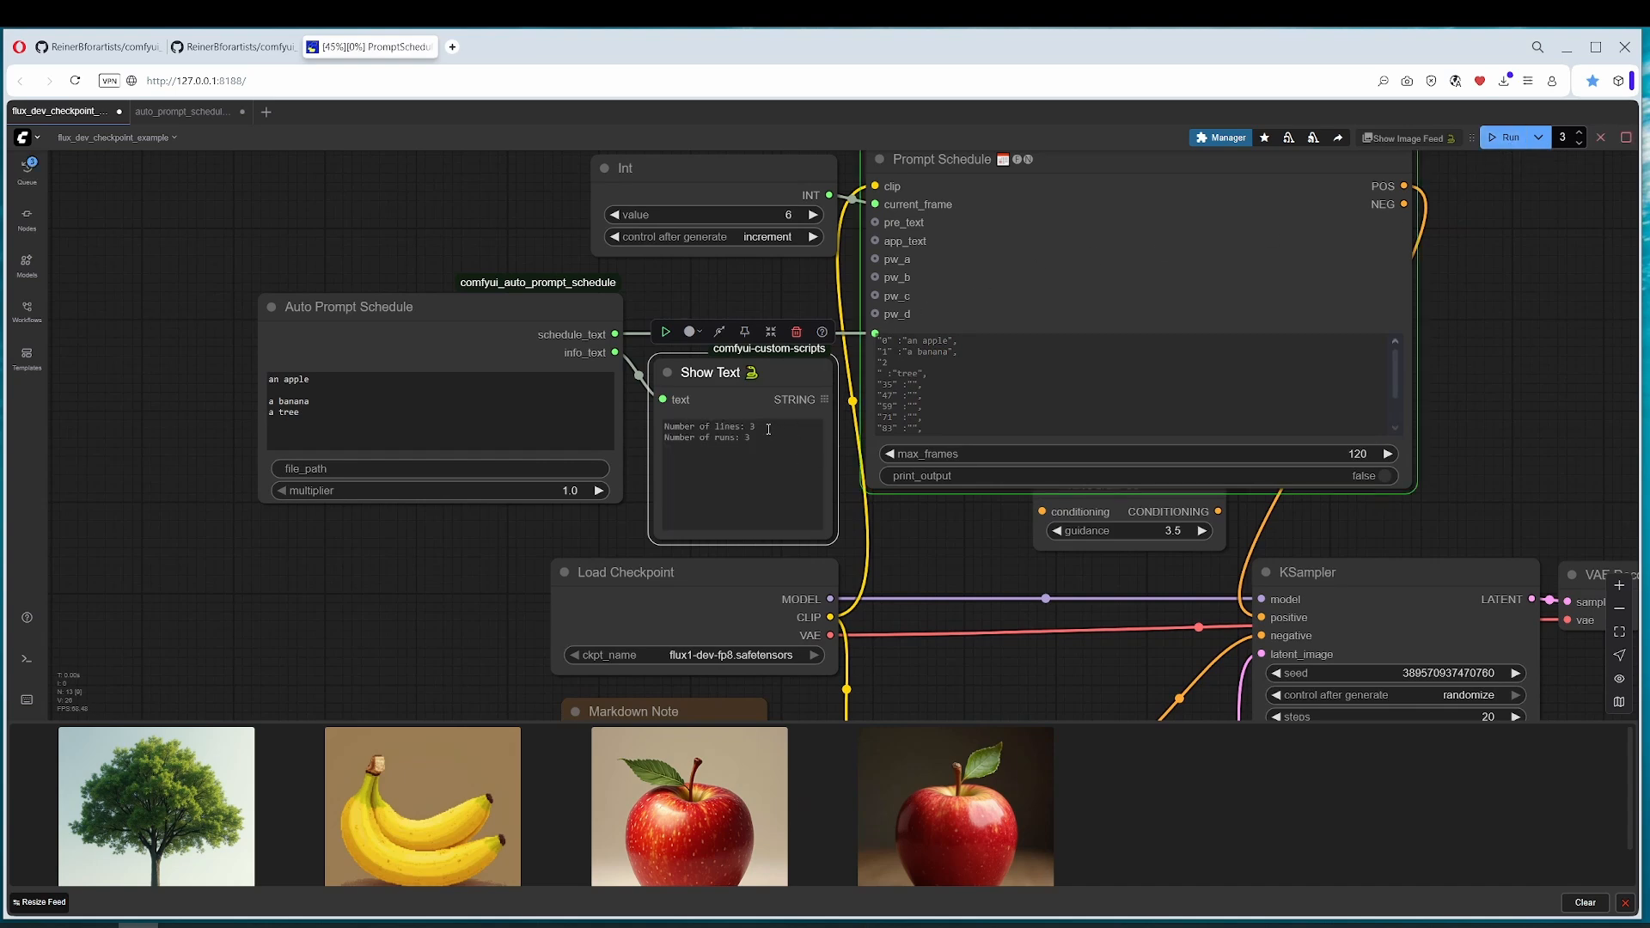
# Step: Compare the prompt lines in the Auto Prompt Schedule with the line and run counts in the Show Text node
pyautogui.click(309, 415)
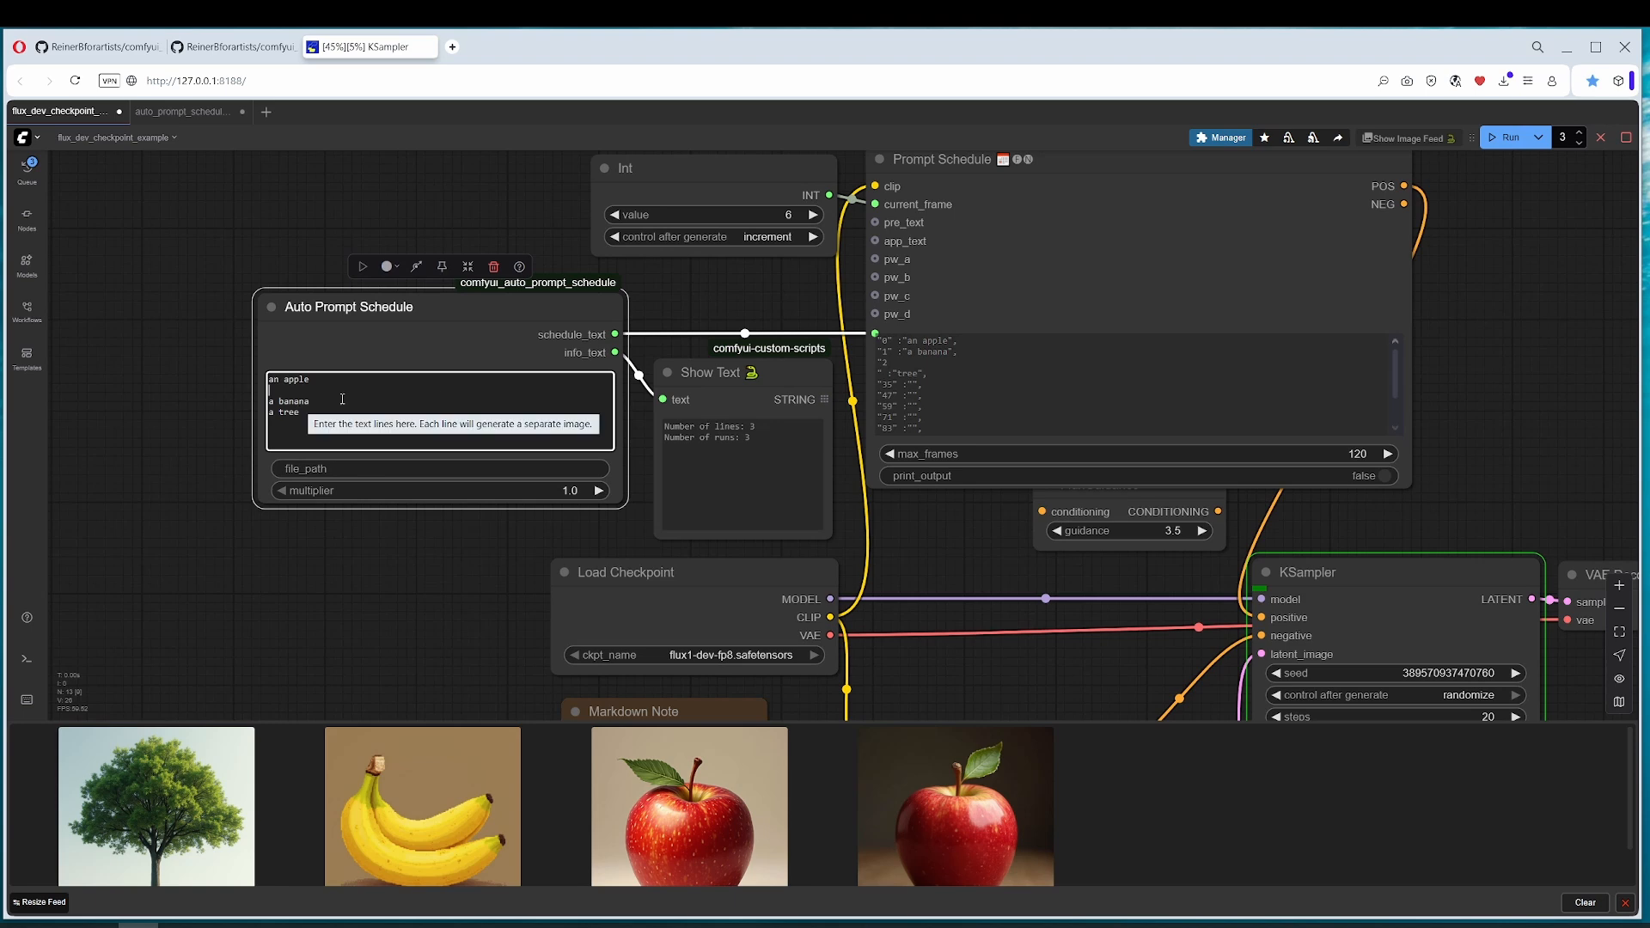
pyautogui.moveTo(320, 416); pyautogui.dragTo(269, 384)
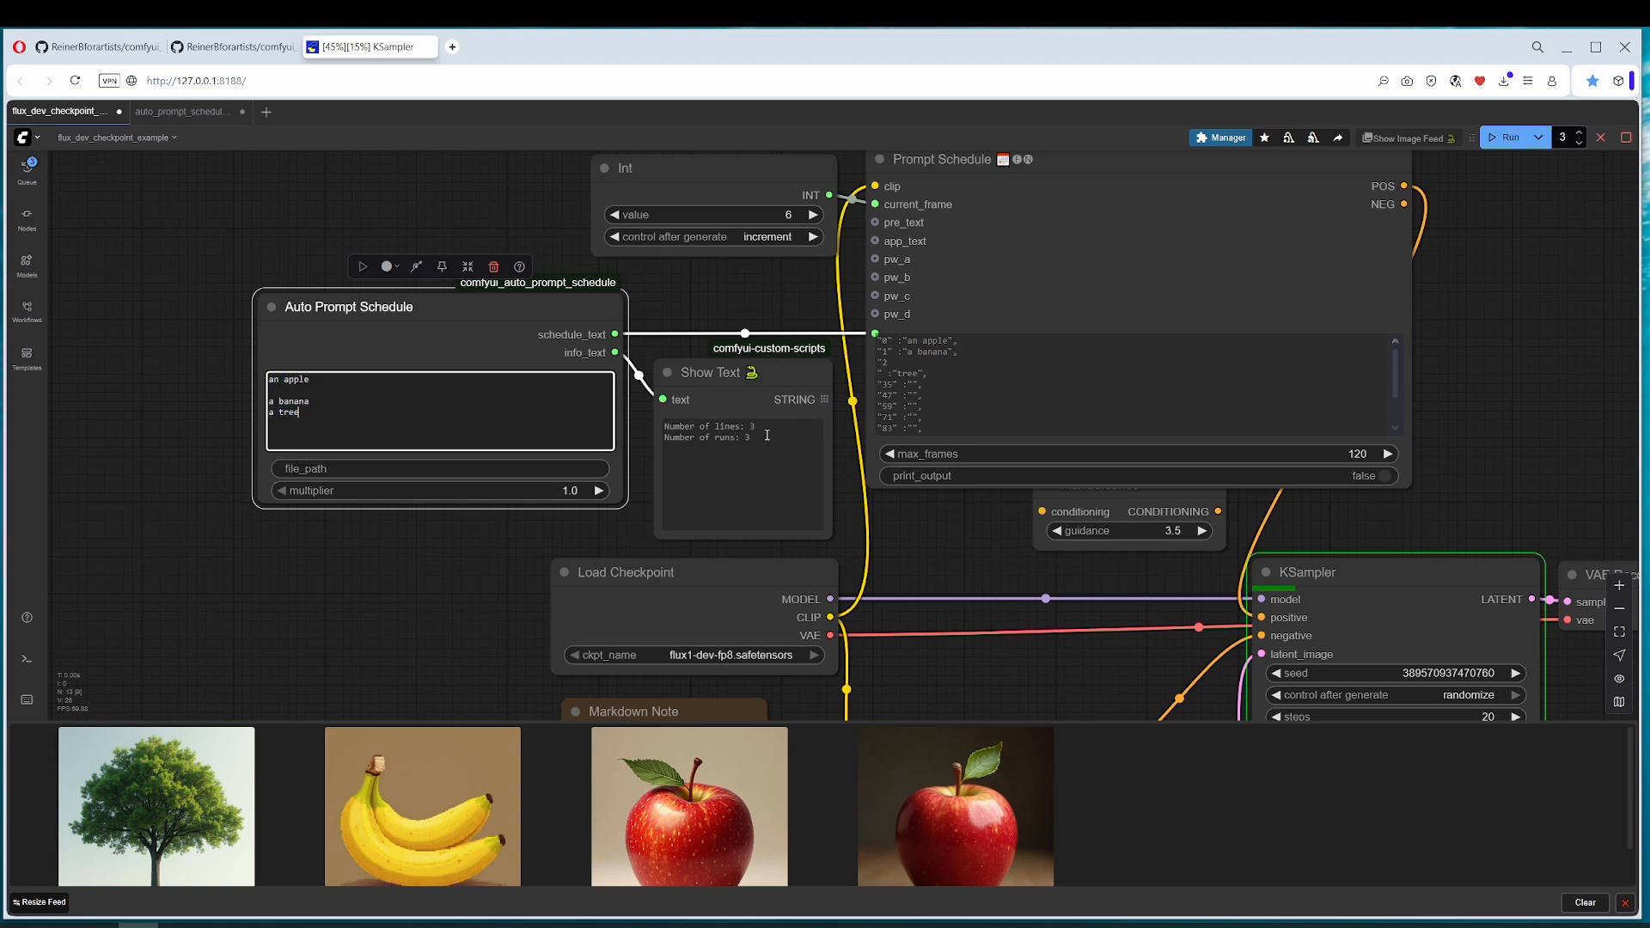
pyautogui.moveTo(755, 426); pyautogui.dragTo(729, 425)
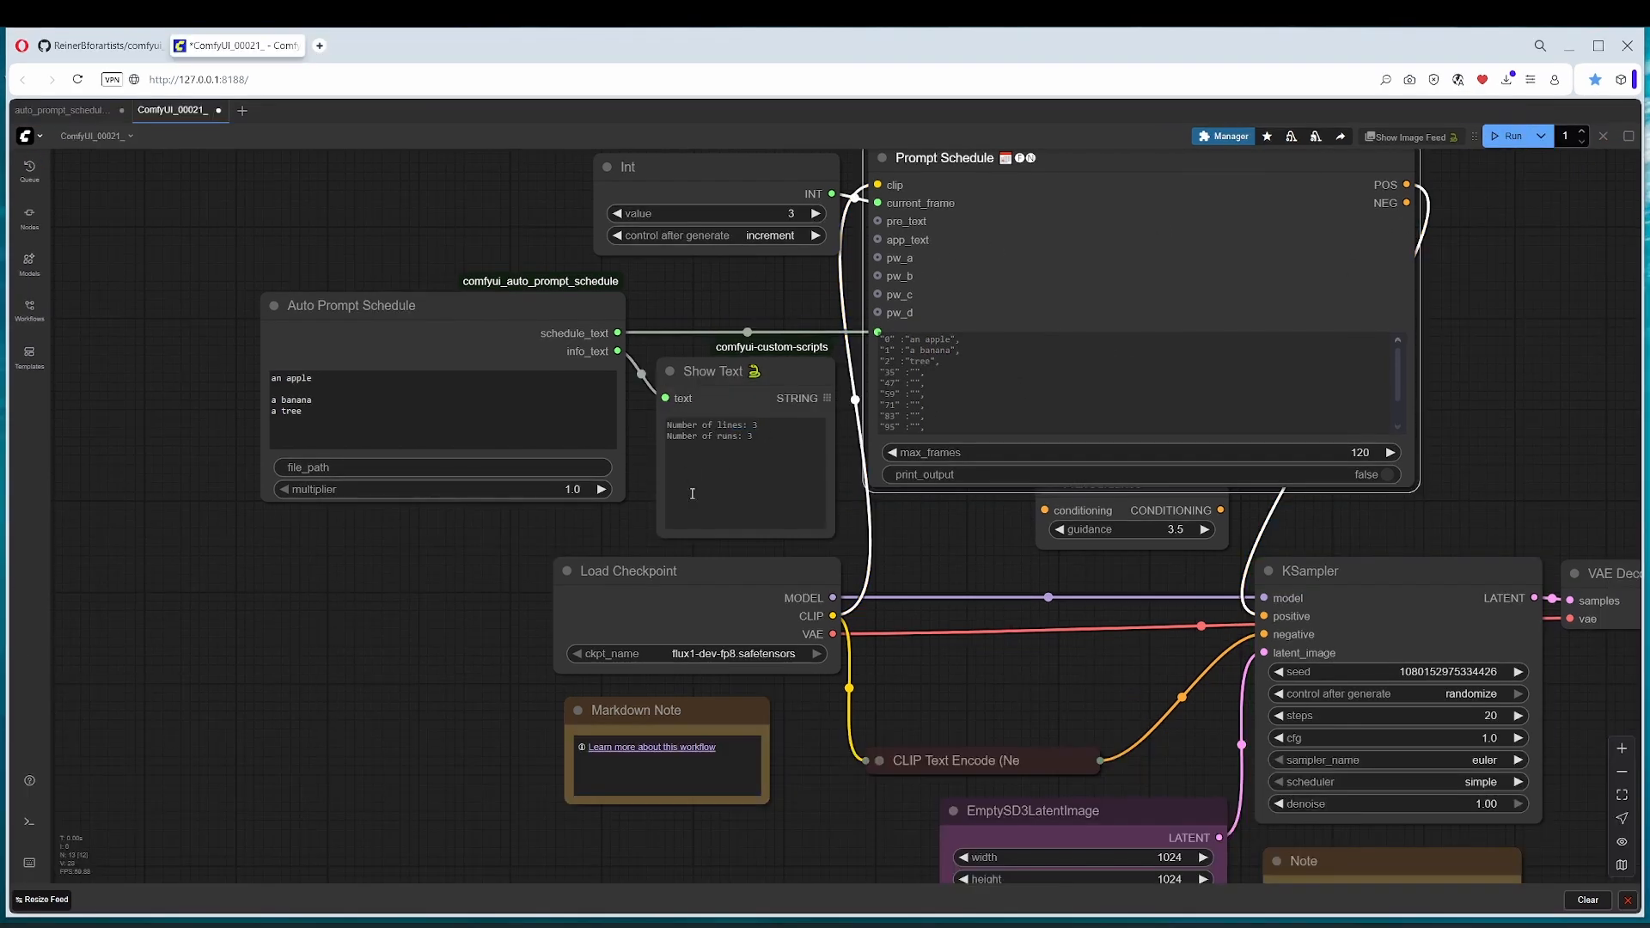
pyautogui.moveTo(760, 440); pyautogui.dragTo(666, 437)
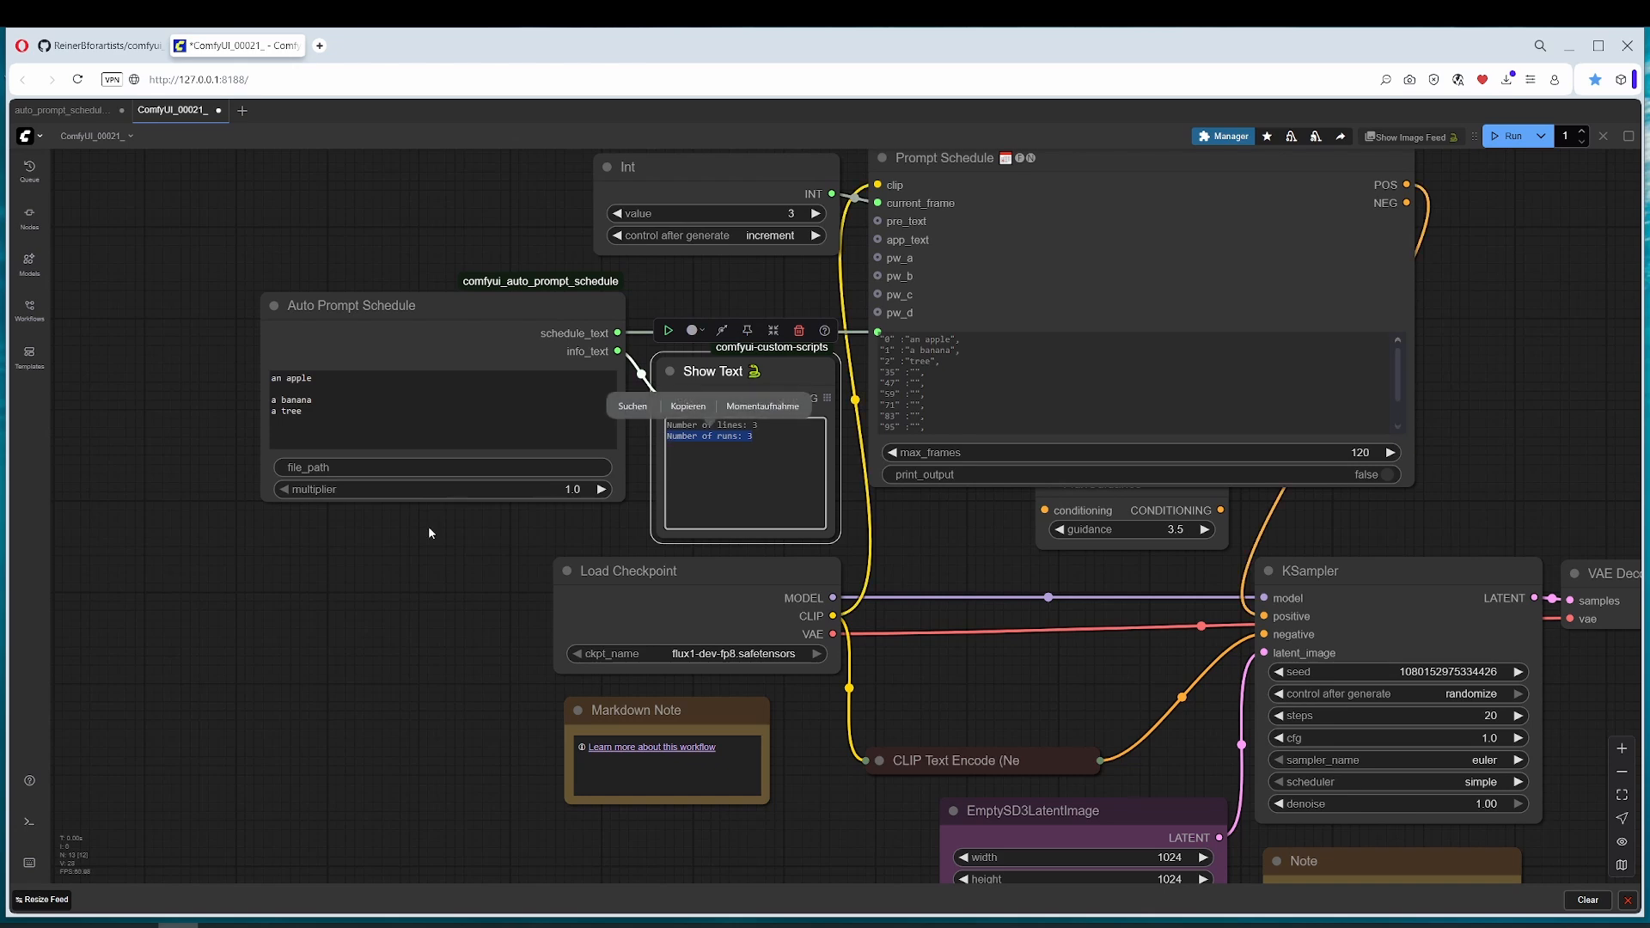
# Step: Set the Auto Prompt Schedule's multiplier to 2
pyautogui.moveTo(410, 620); pyautogui.dragTo(275, 686)
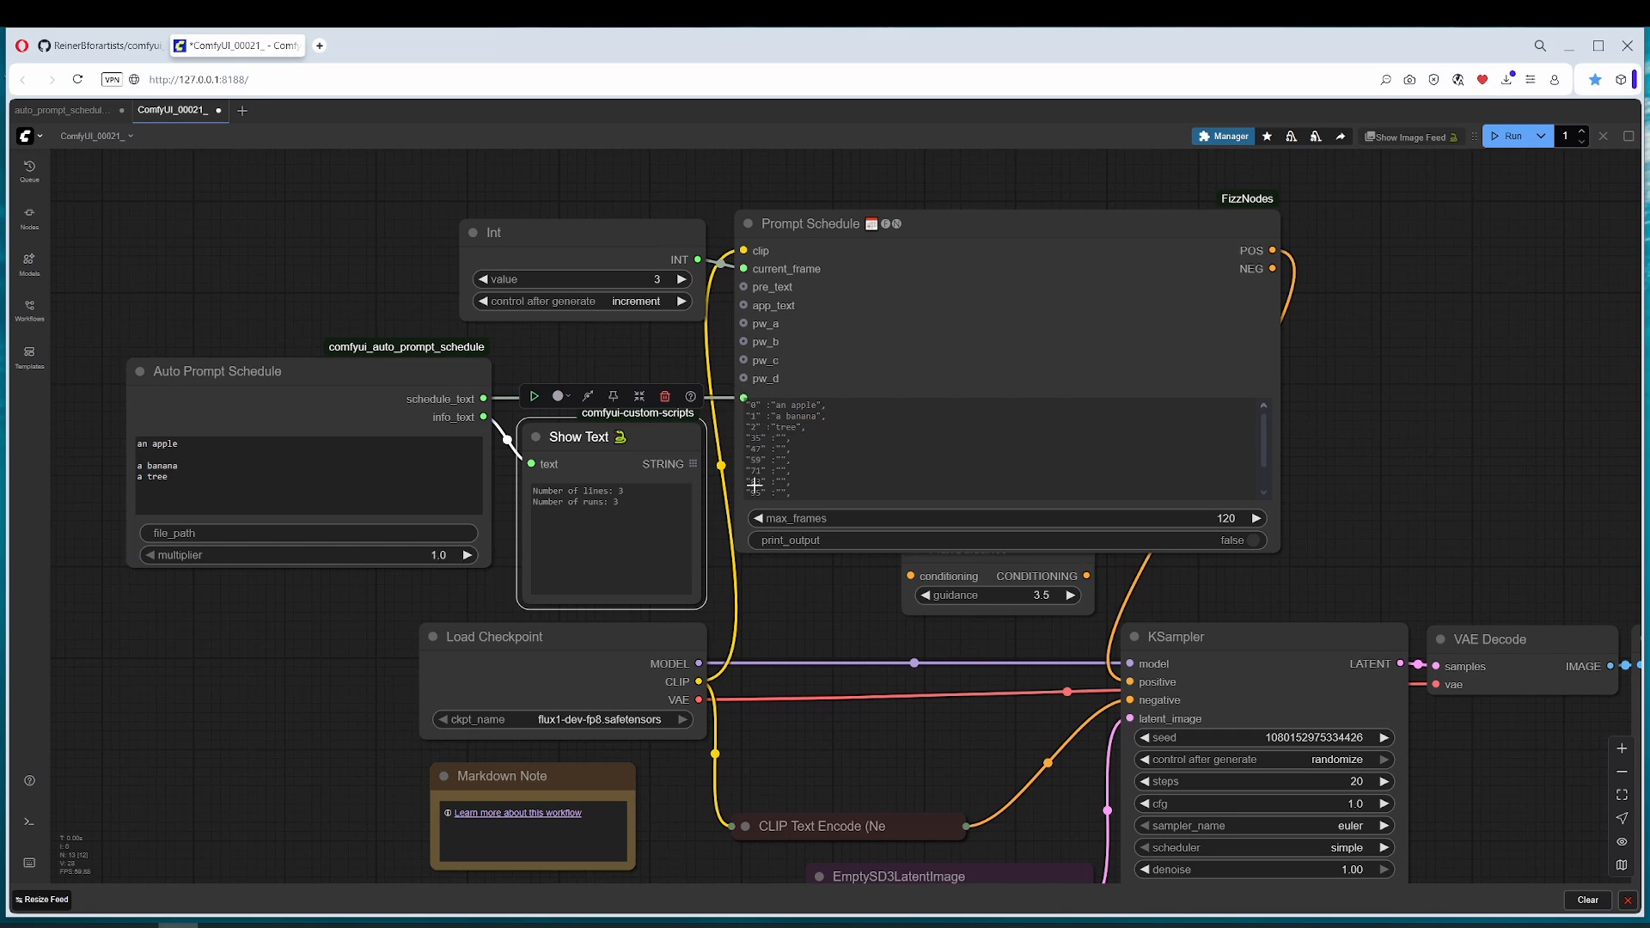
pyautogui.click(429, 555)
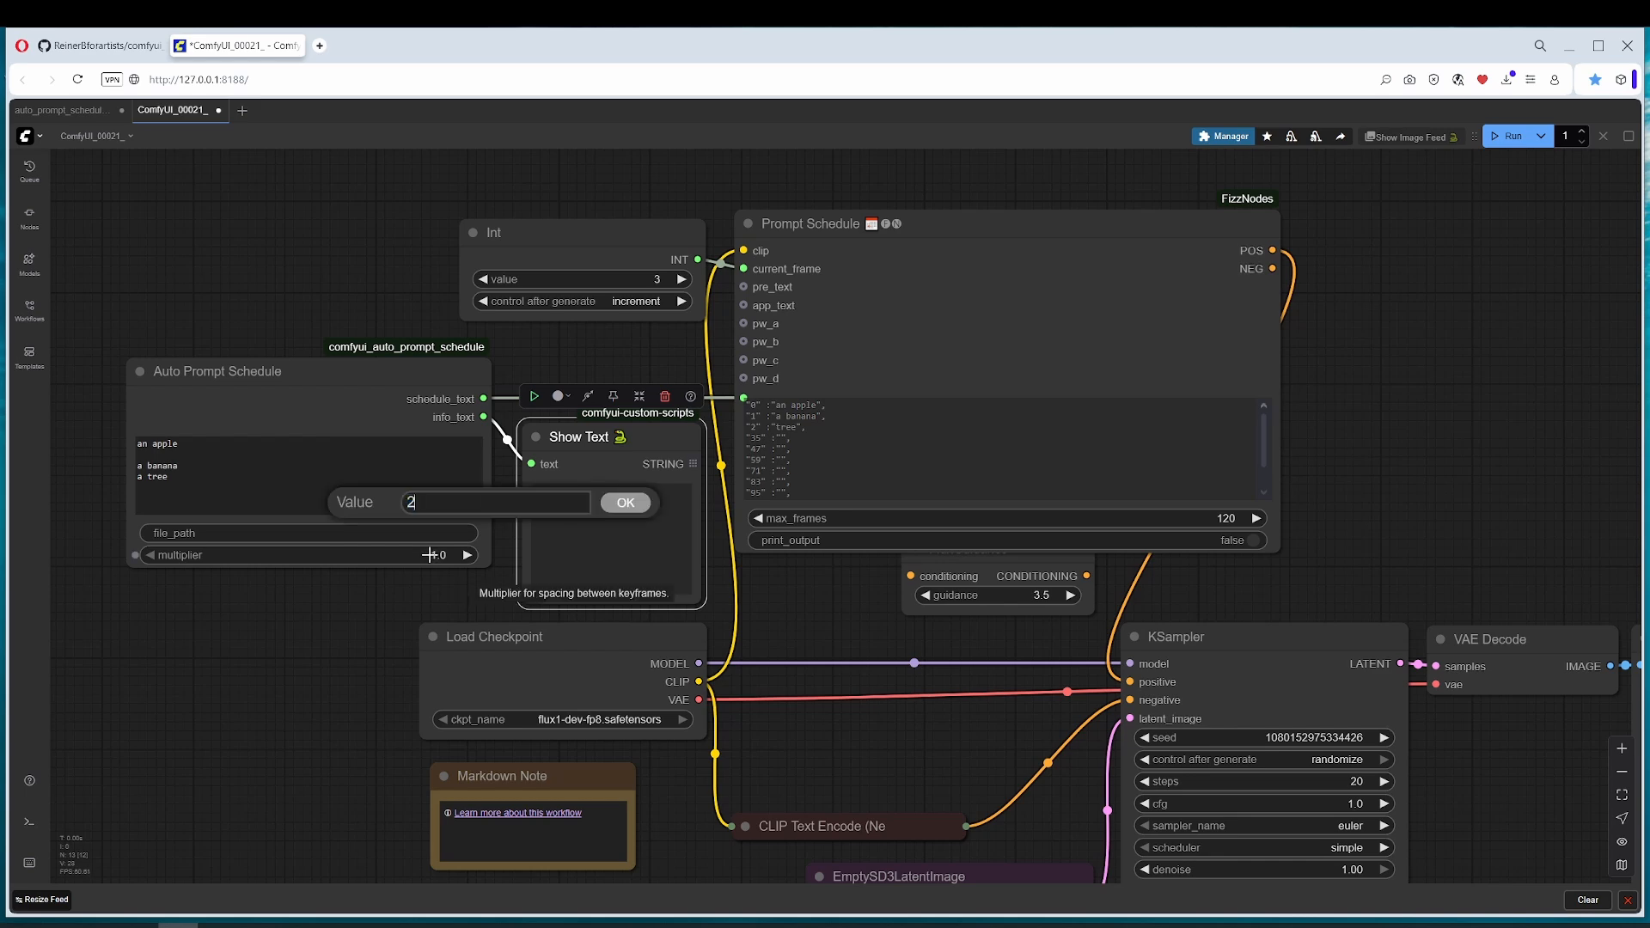
pyautogui.press('Return')
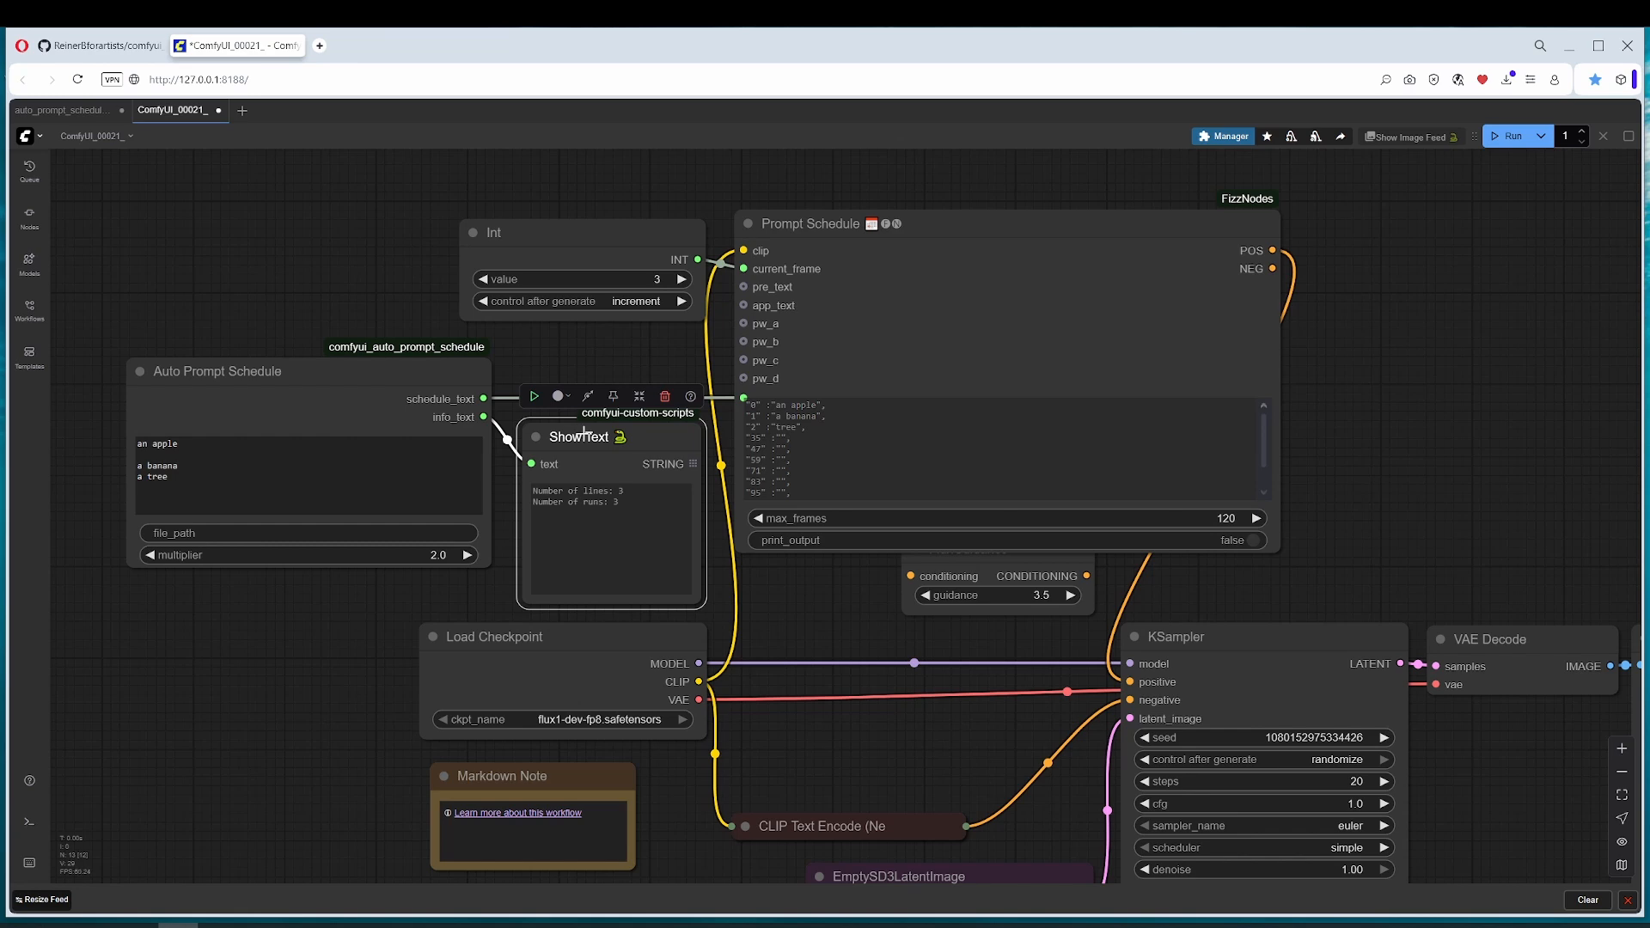
# Step: Place a copy of the Show Text node below the Auto Prompt Schedule, connect schedule_text to it and run the workflow
pyautogui.moveTo(588, 439); pyautogui.dragTo(223, 633)
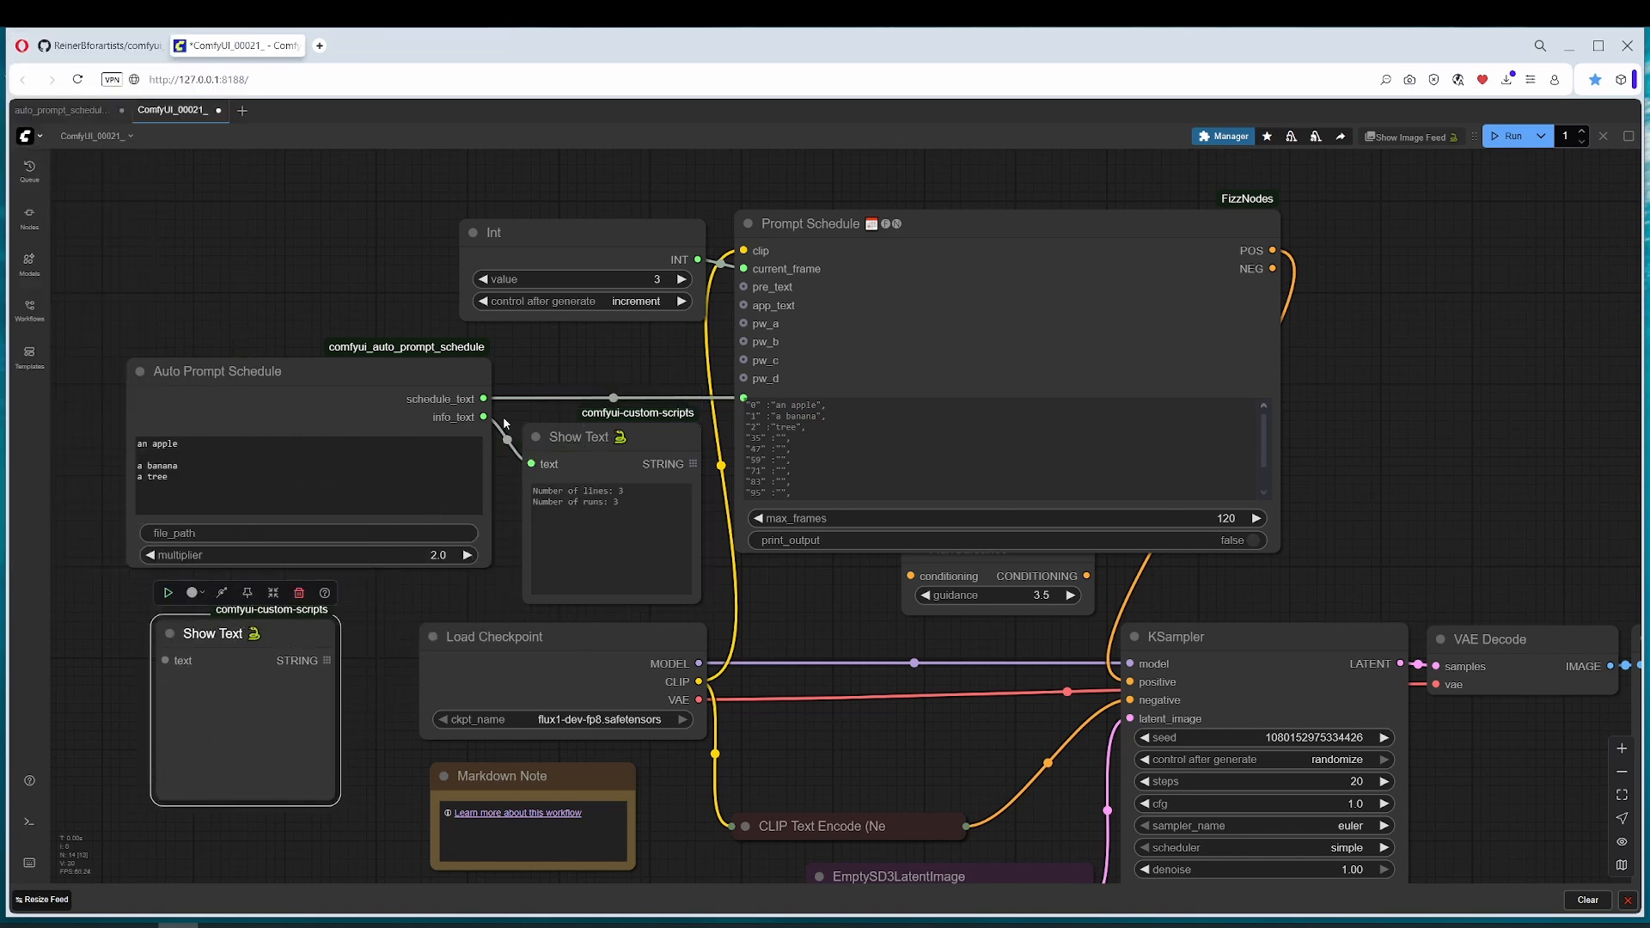
pyautogui.moveTo(484, 398); pyautogui.dragTo(310, 640)
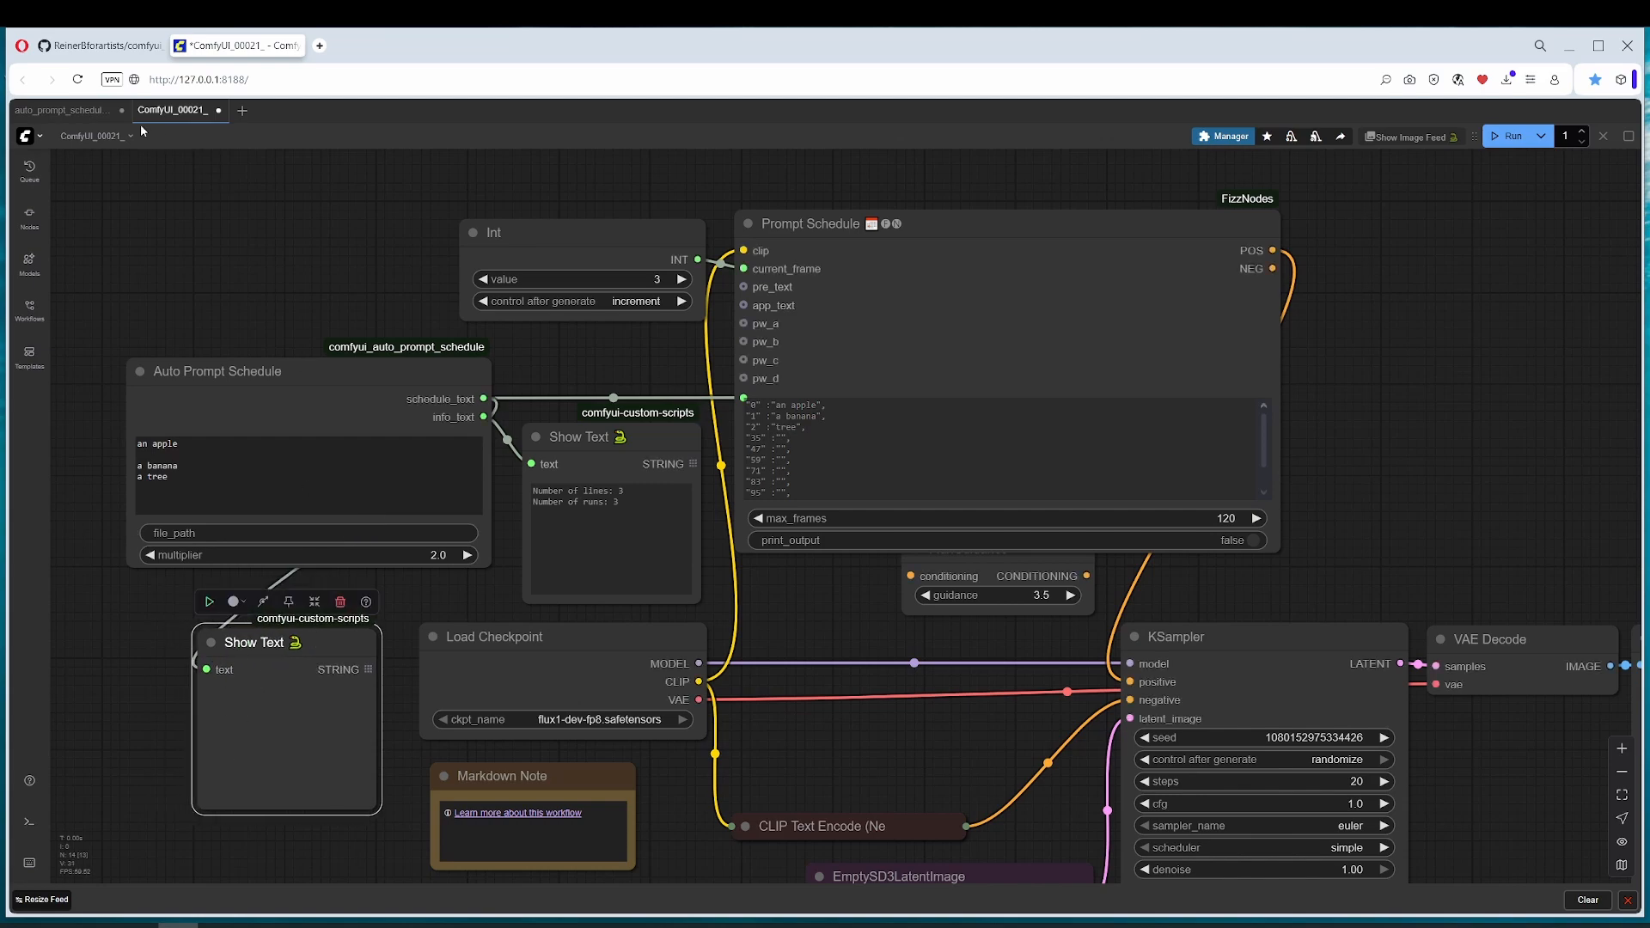
pyautogui.click(62, 110)
pyautogui.click(562, 731)
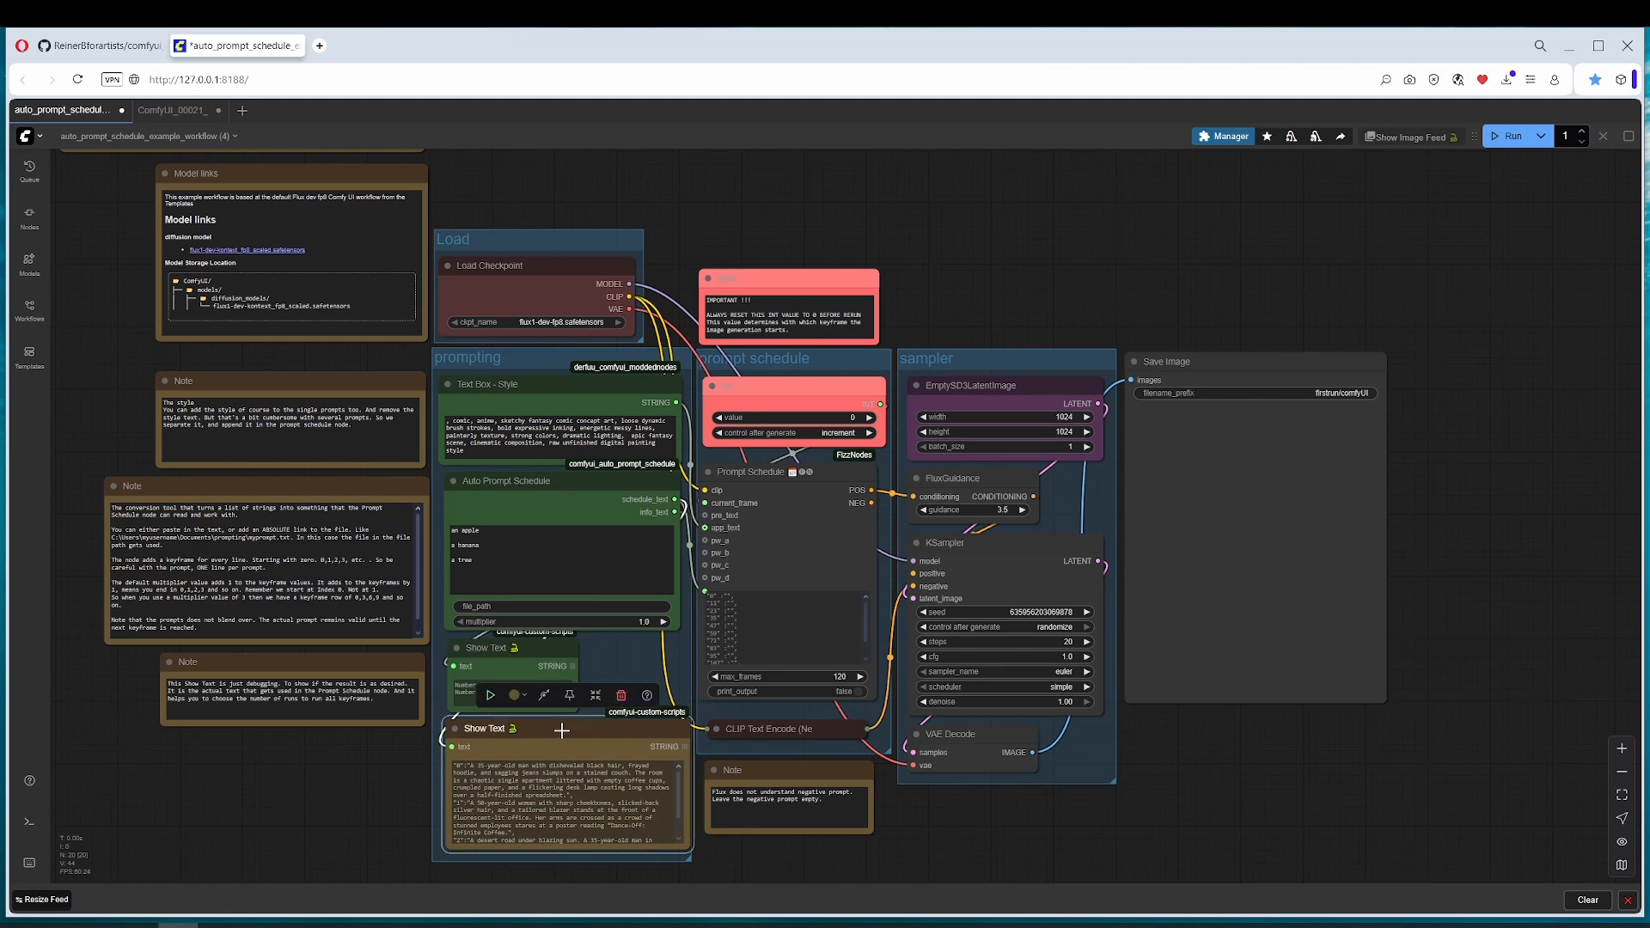
pyautogui.click(166, 115)
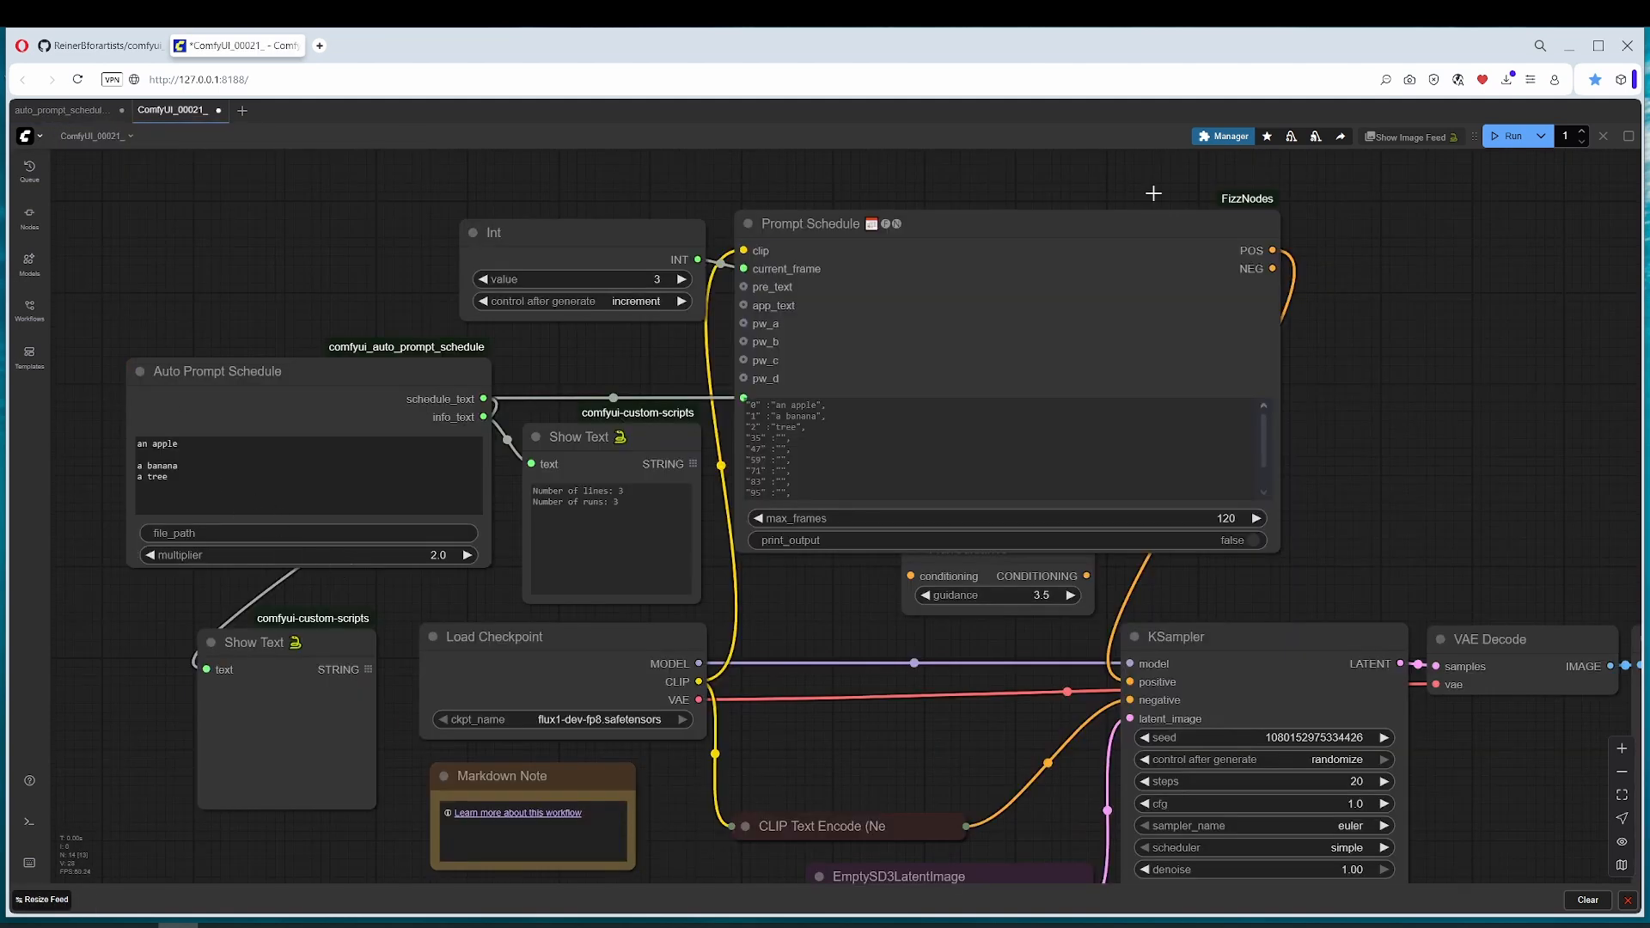
pyautogui.click(1509, 138)
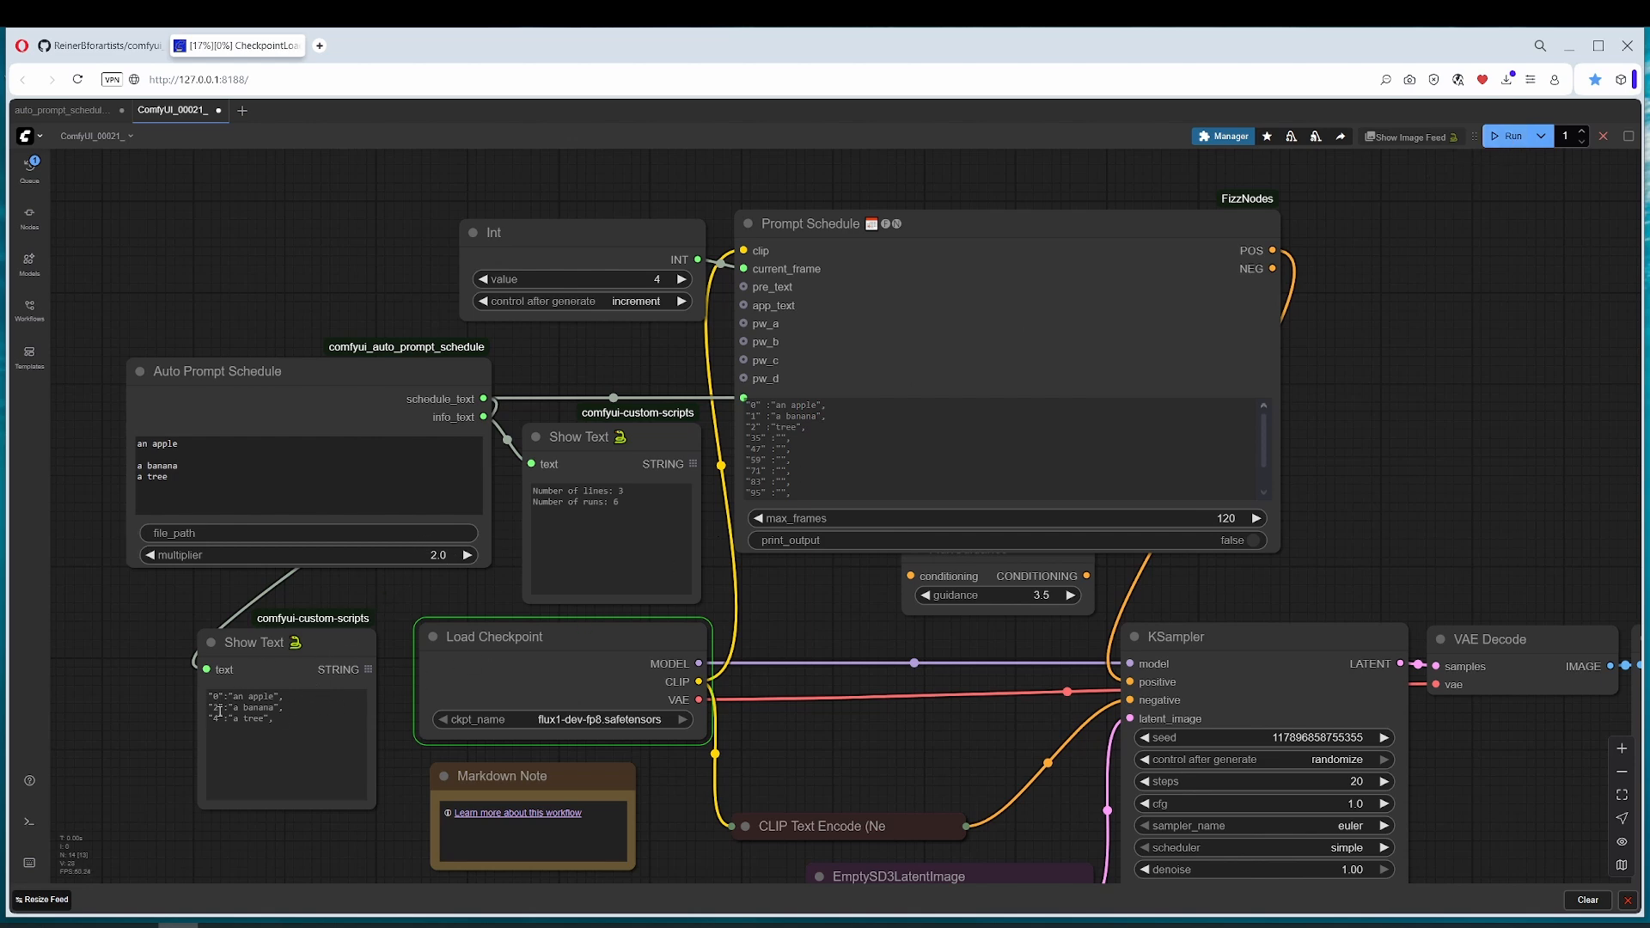
pyautogui.hotkey('ctrl', 'Return')
# Step: Reset the Int node's value to 0 and set the batch count to 6 to match the number of runs
pyautogui.click(602, 283)
pyautogui.write('0')
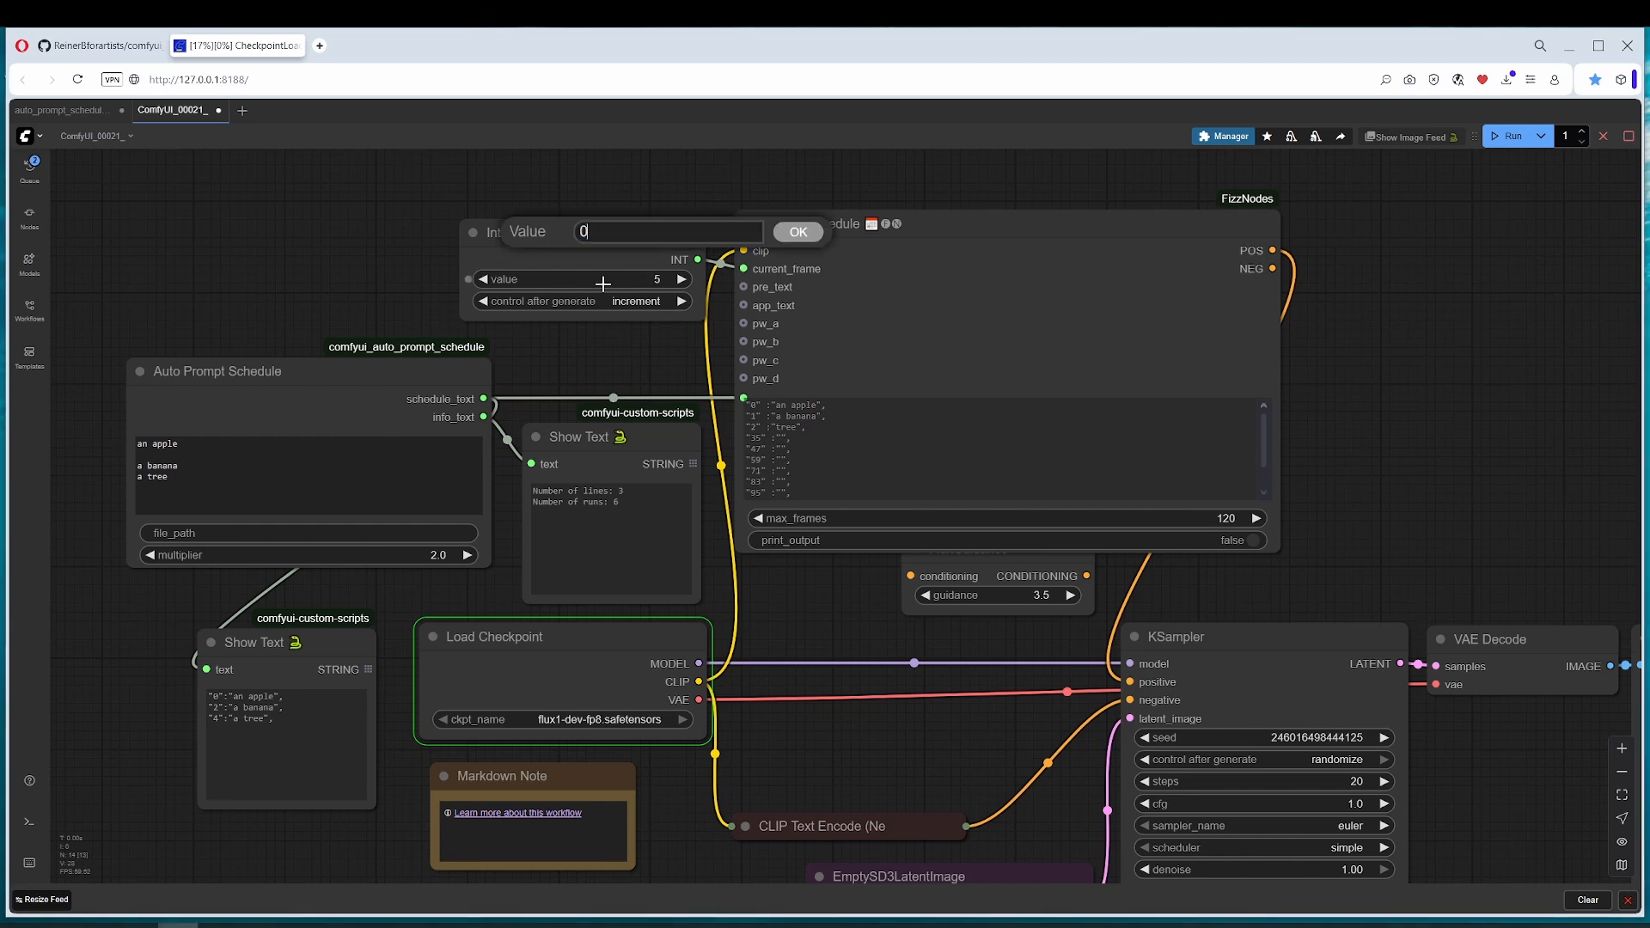
pyautogui.press('Return')
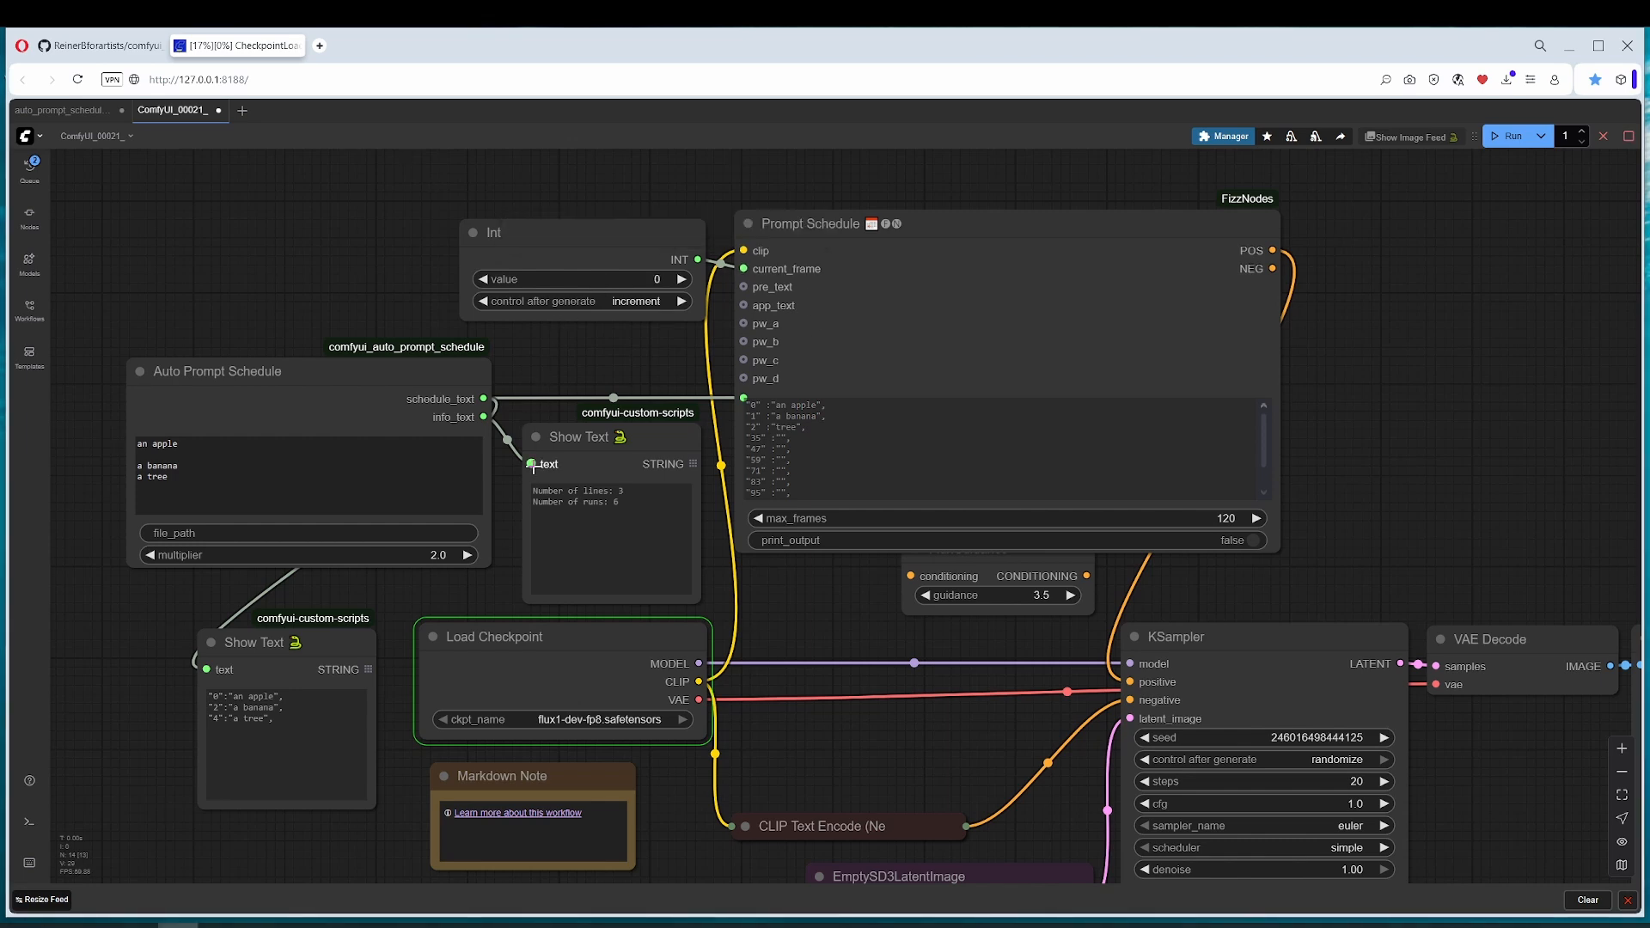
pyautogui.moveTo(632, 504); pyautogui.dragTo(530, 504)
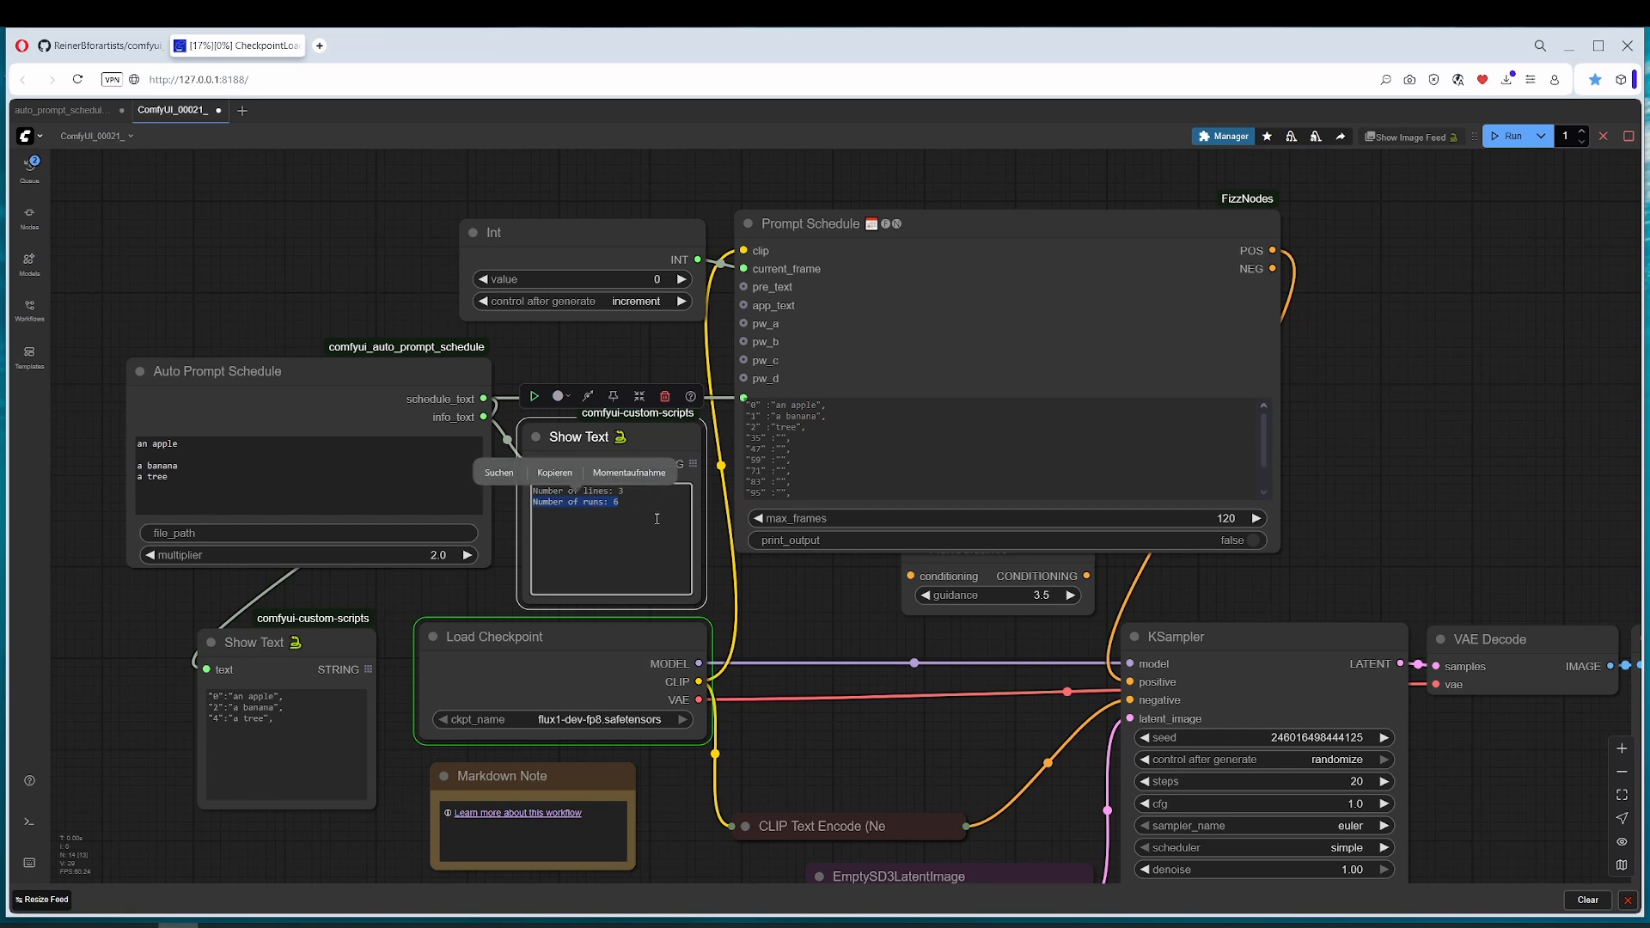
pyautogui.click(1563, 135)
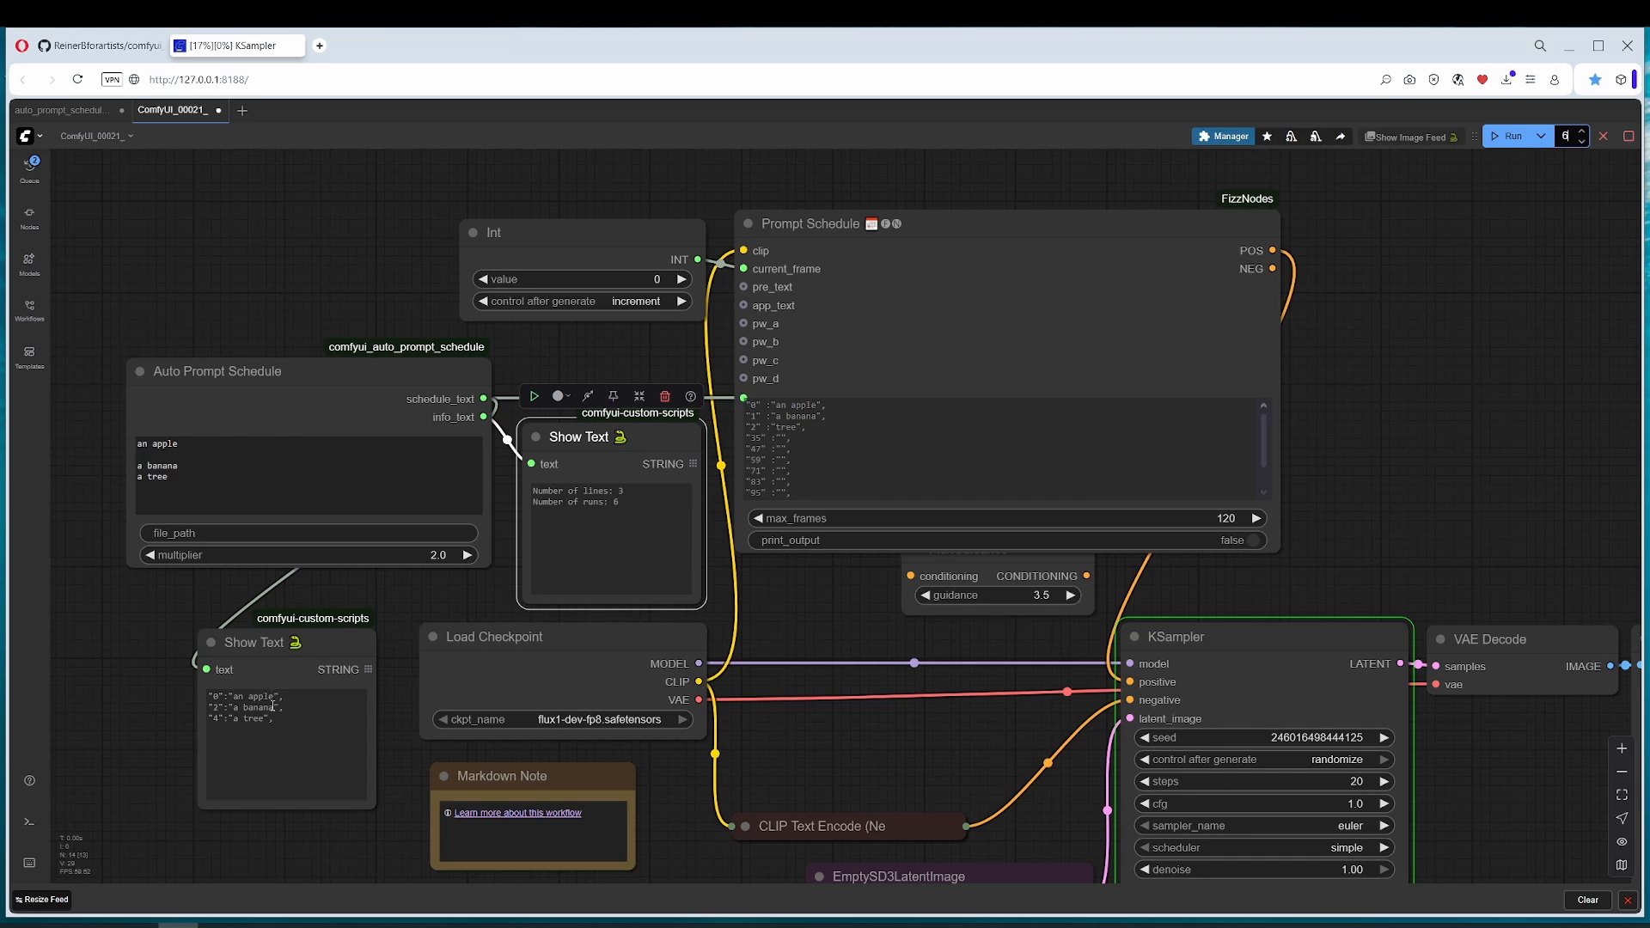
# Step: Set the EmptySD3LatentImage width and height to 256 and run the workflow
pyautogui.moveTo(945, 648); pyautogui.dragTo(851, 498)
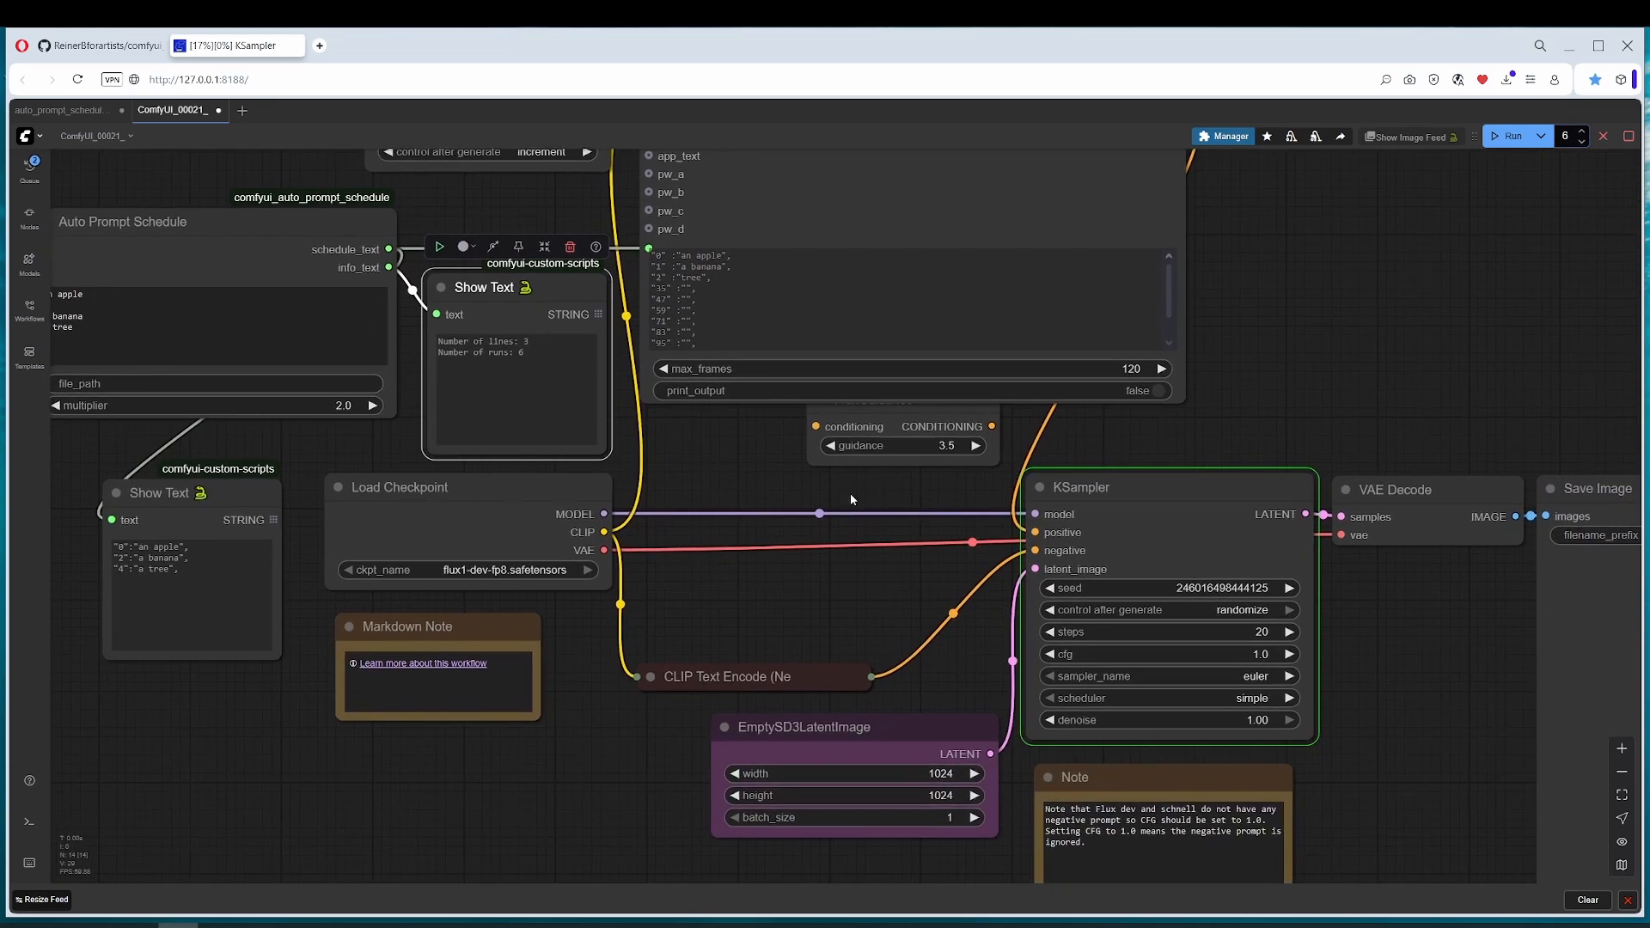
pyautogui.click(919, 772)
pyautogui.write('256')
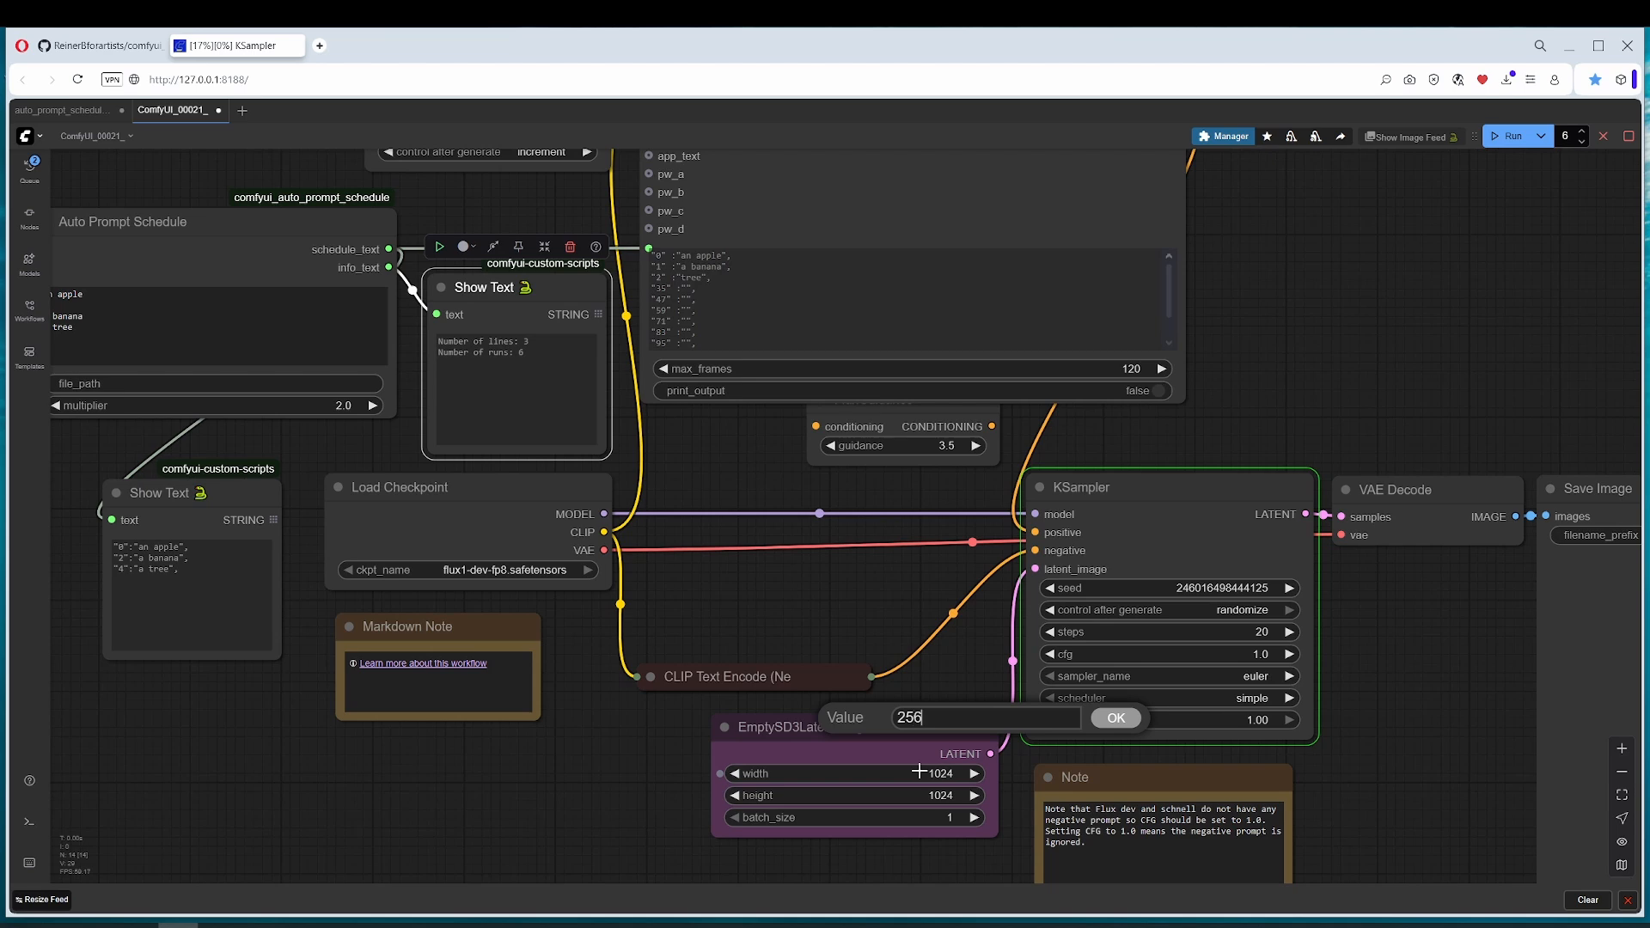
pyautogui.click(1114, 720)
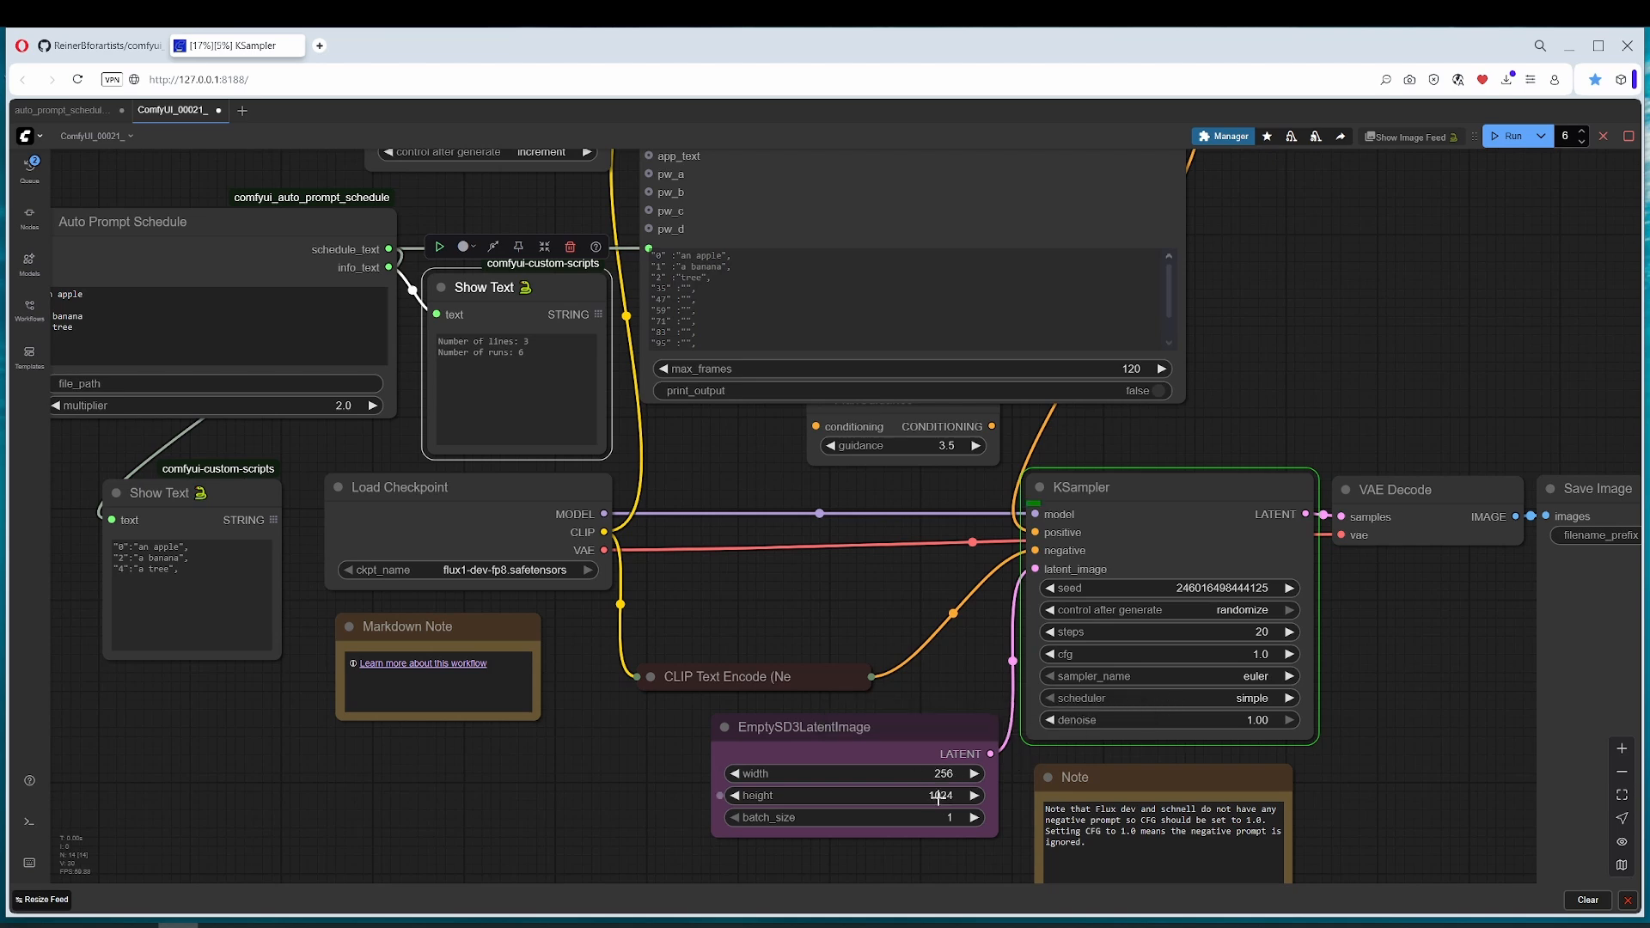
pyautogui.click(937, 796)
pyautogui.write('256')
pyautogui.press('Return')
pyautogui.click(1504, 140)
# Step: Examine the keyframe schedule in the lower Show Text node alongside the newly generated images
pyautogui.moveTo(336, 667); pyautogui.dragTo(374, 619)
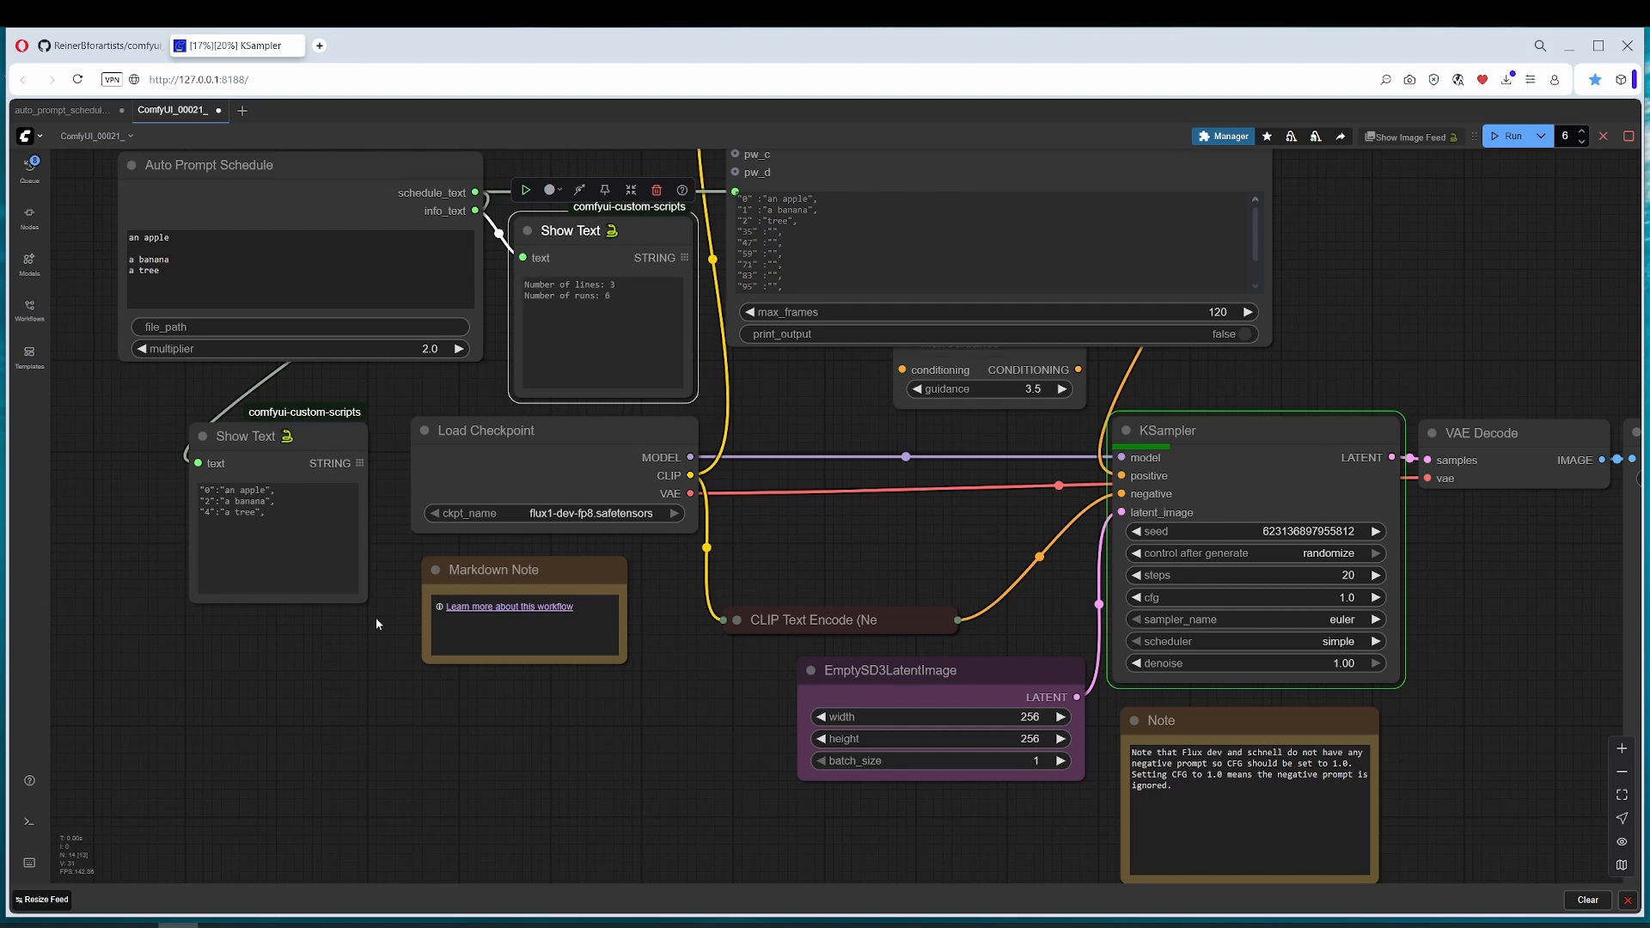
pyautogui.scroll(-5, 394, 578)
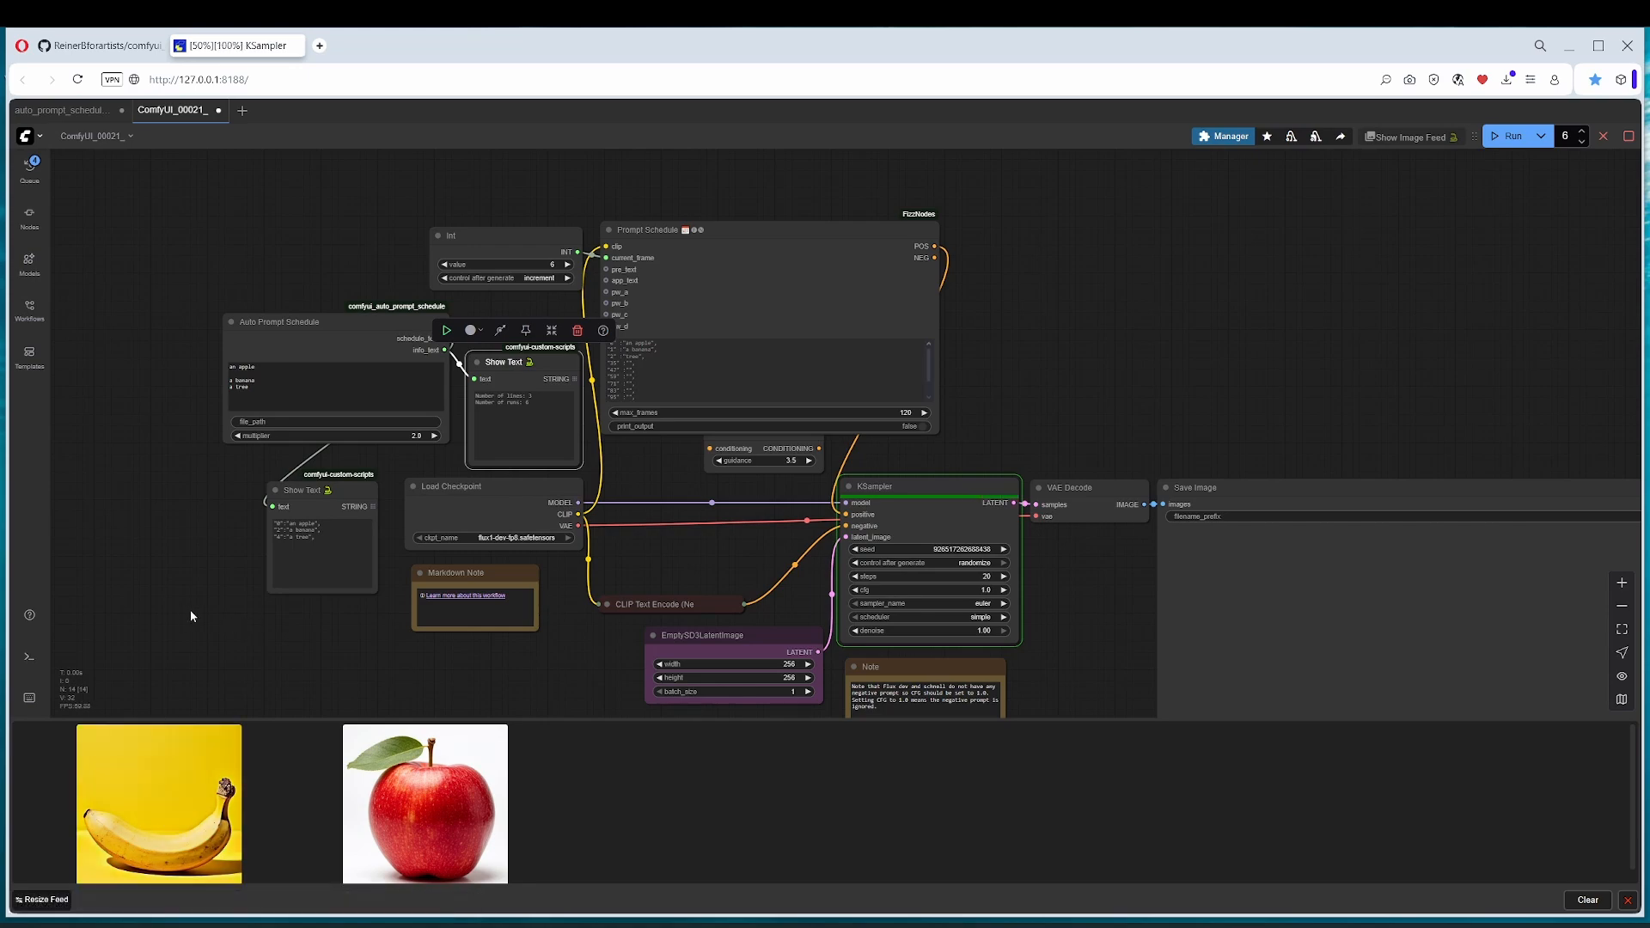
pyautogui.scroll(3, 215, 602)
pyautogui.scroll(2, 234, 595)
pyautogui.moveTo(262, 586); pyautogui.dragTo(158, 626)
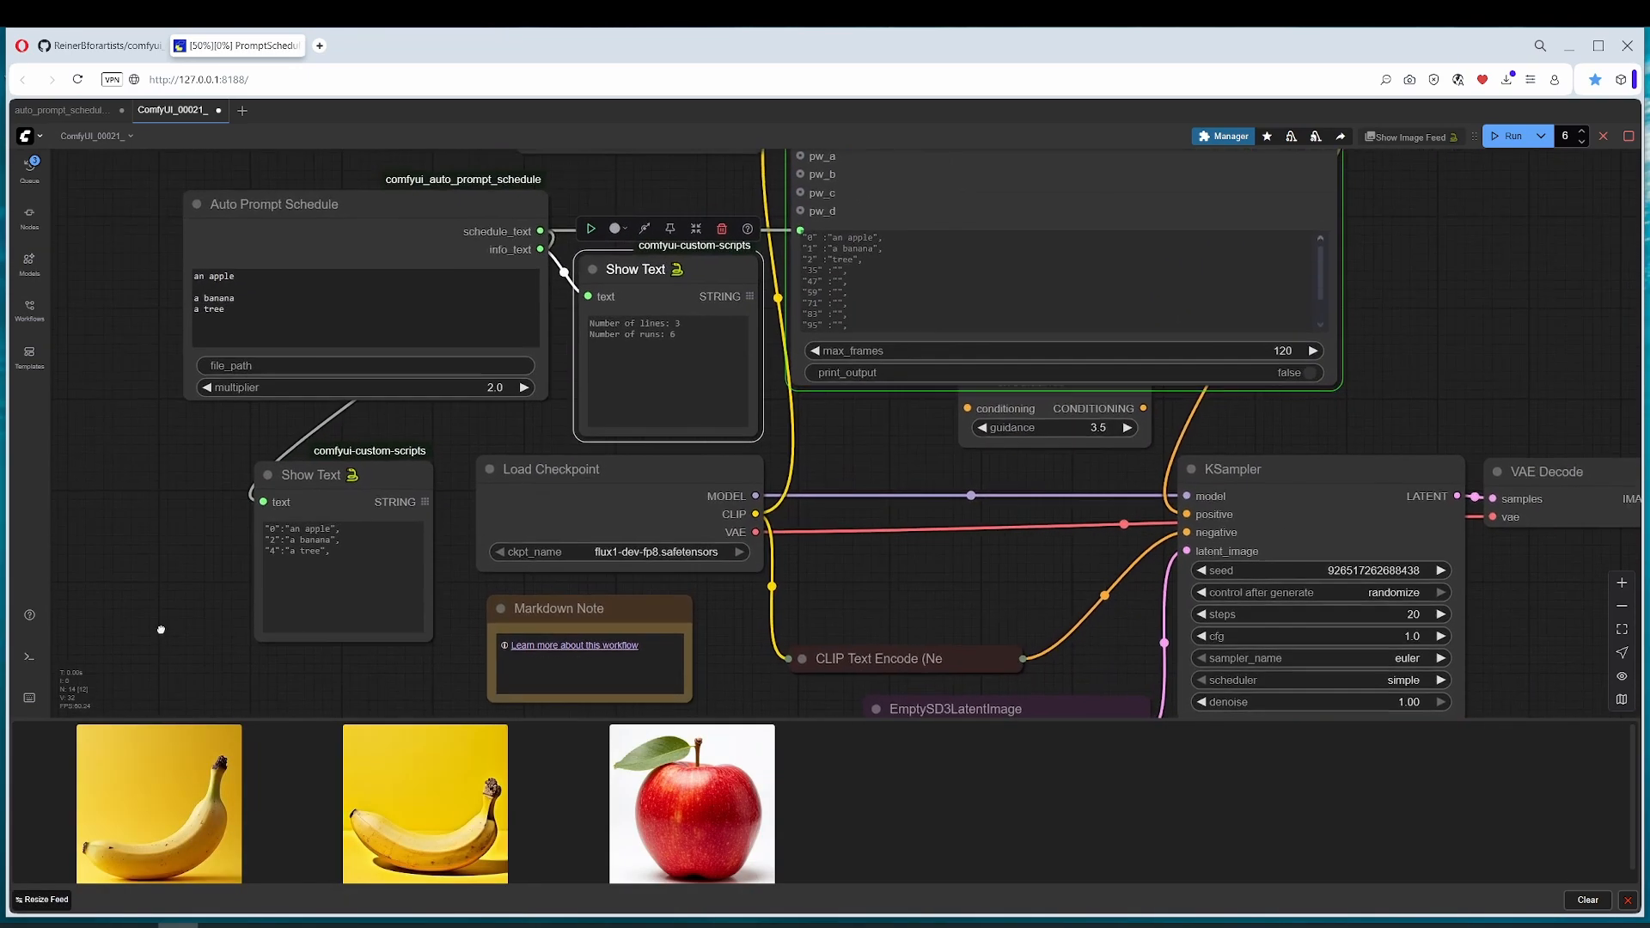
pyautogui.moveTo(889, 457); pyautogui.dragTo(843, 487)
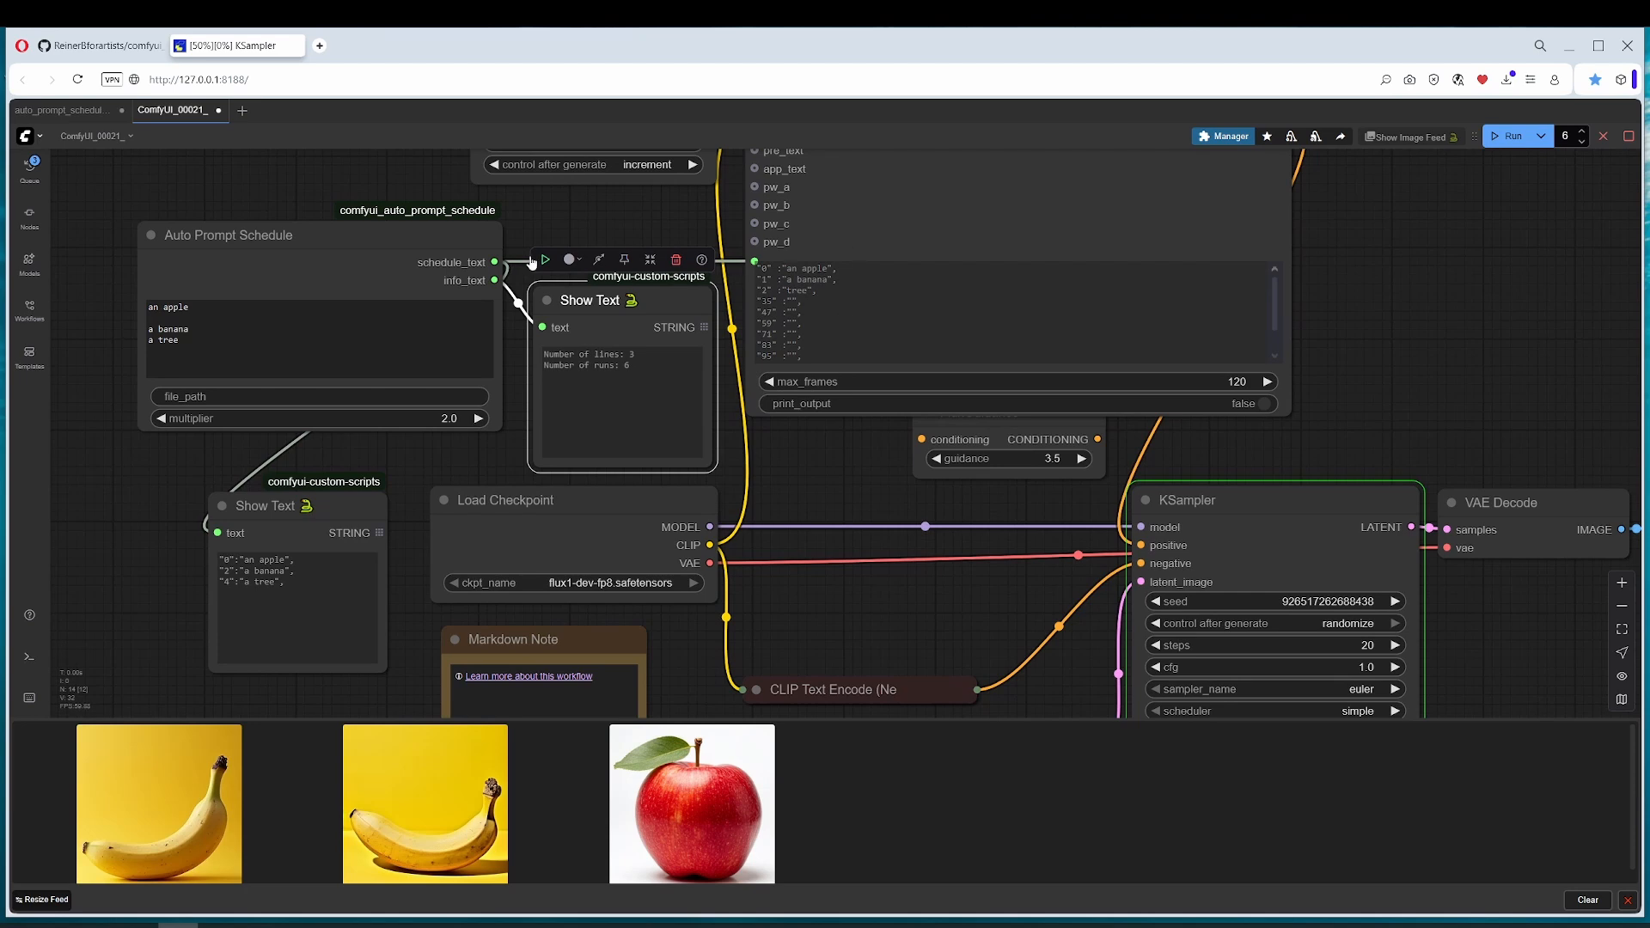
pyautogui.click(900, 224)
pyautogui.moveTo(1311, 338); pyautogui.dragTo(1266, 449)
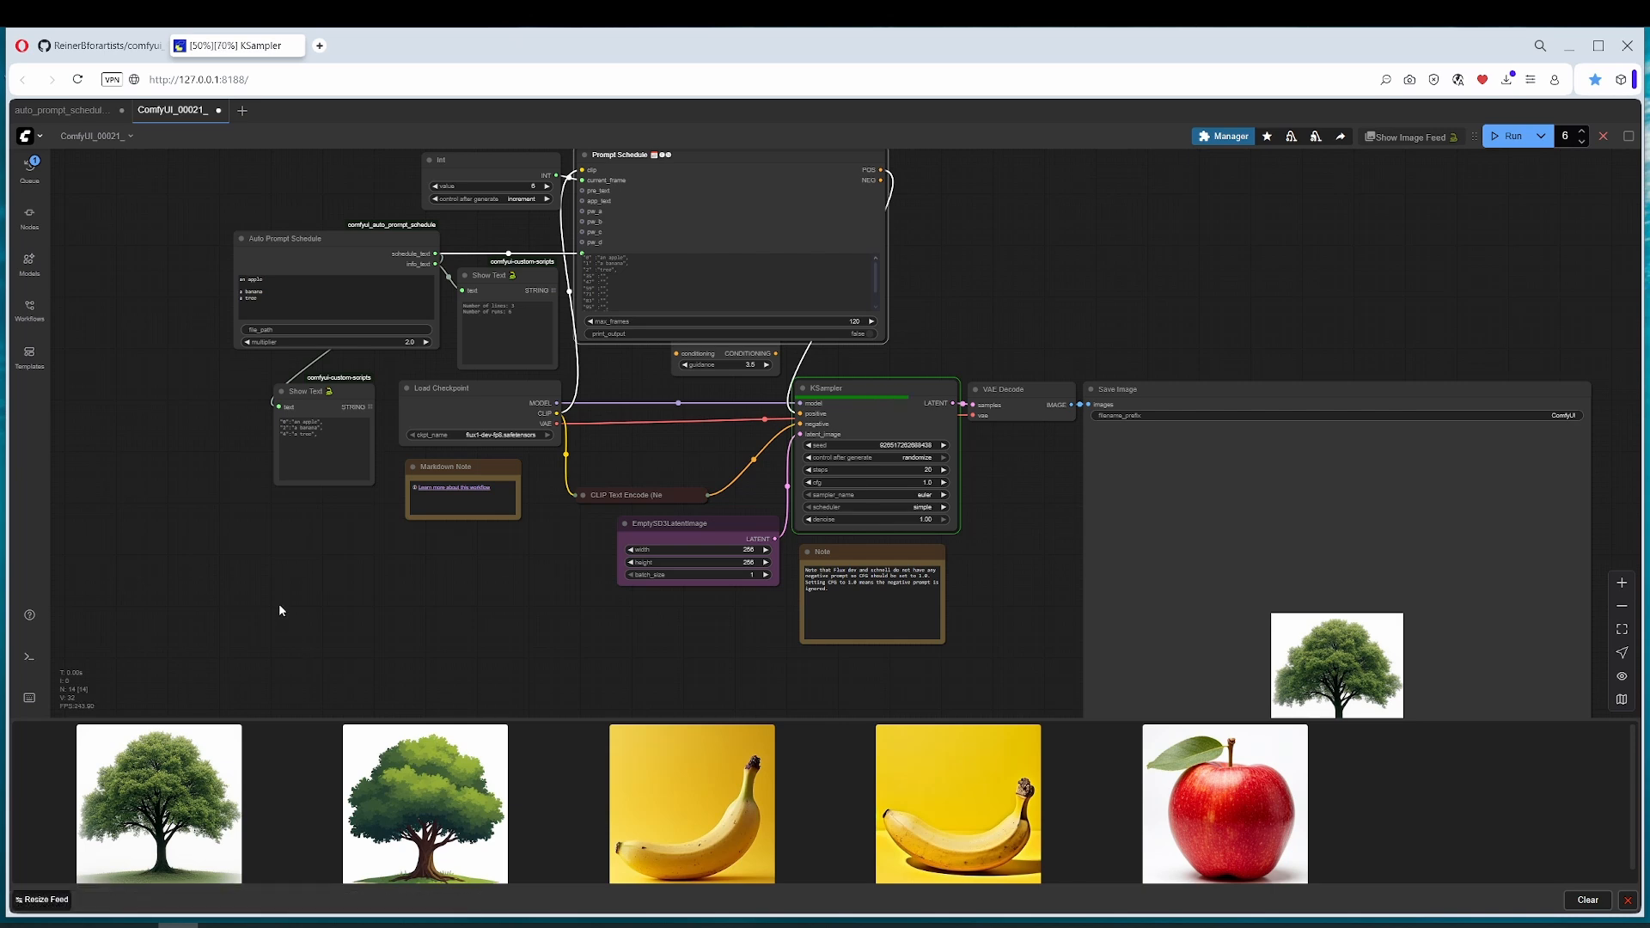
# Step: Add a second "an apple" line below the first in the Auto Prompt Schedule prompt text, with blank lines around it
pyautogui.click(281, 281)
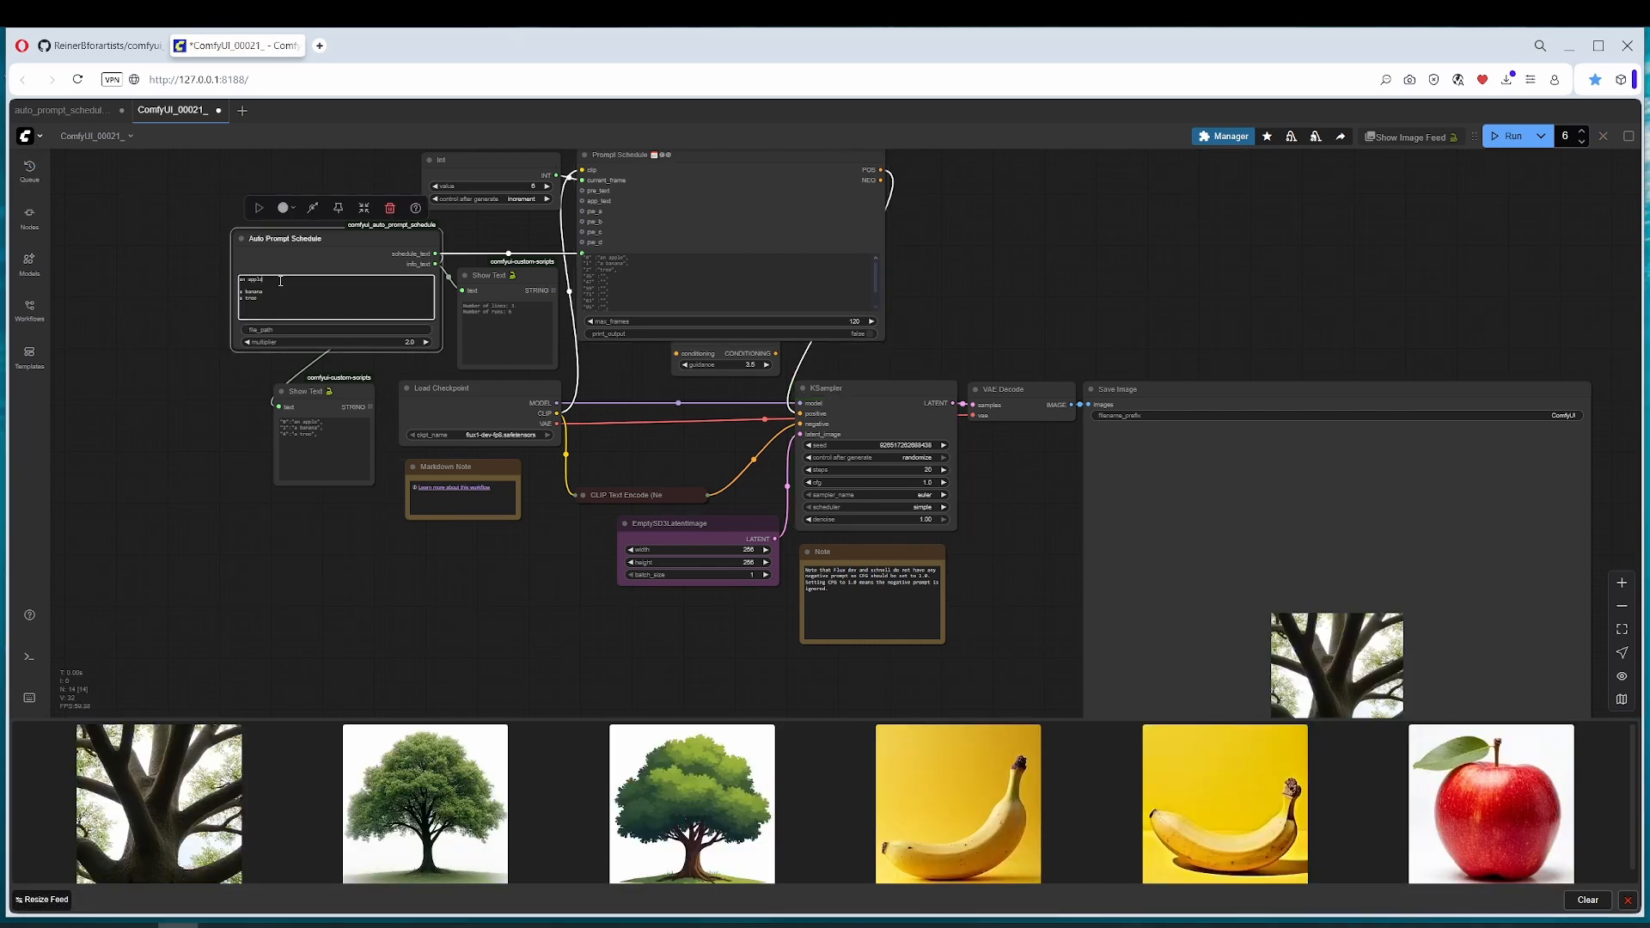
pyautogui.moveTo(281, 281); pyautogui.dragTo(239, 279)
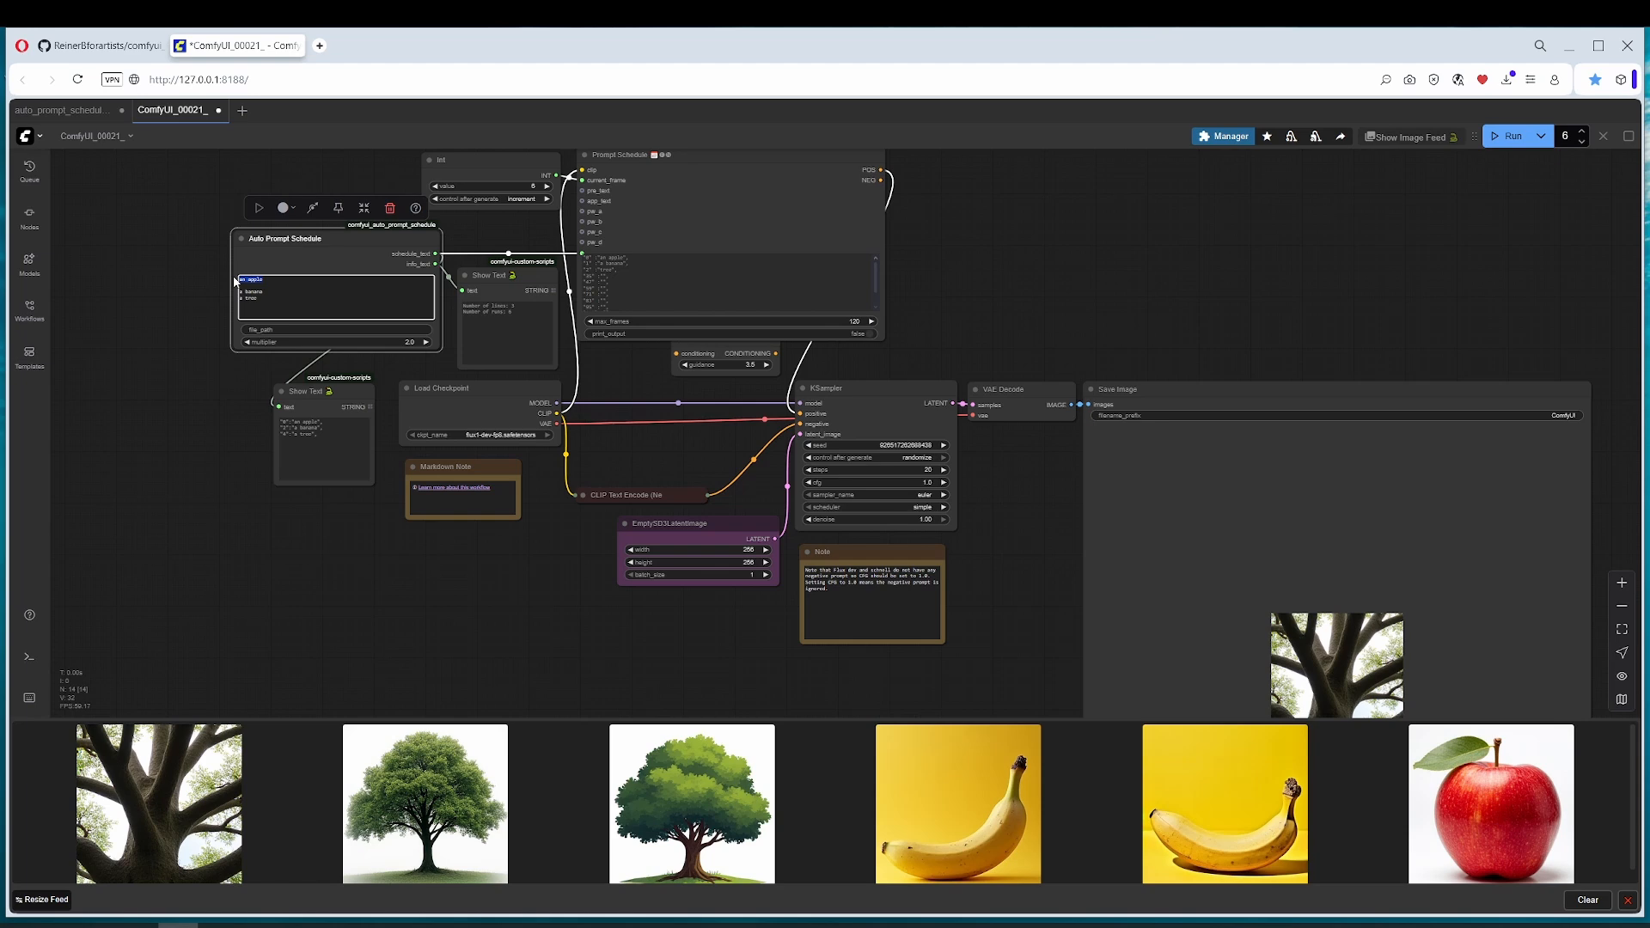
pyautogui.click(280, 279)
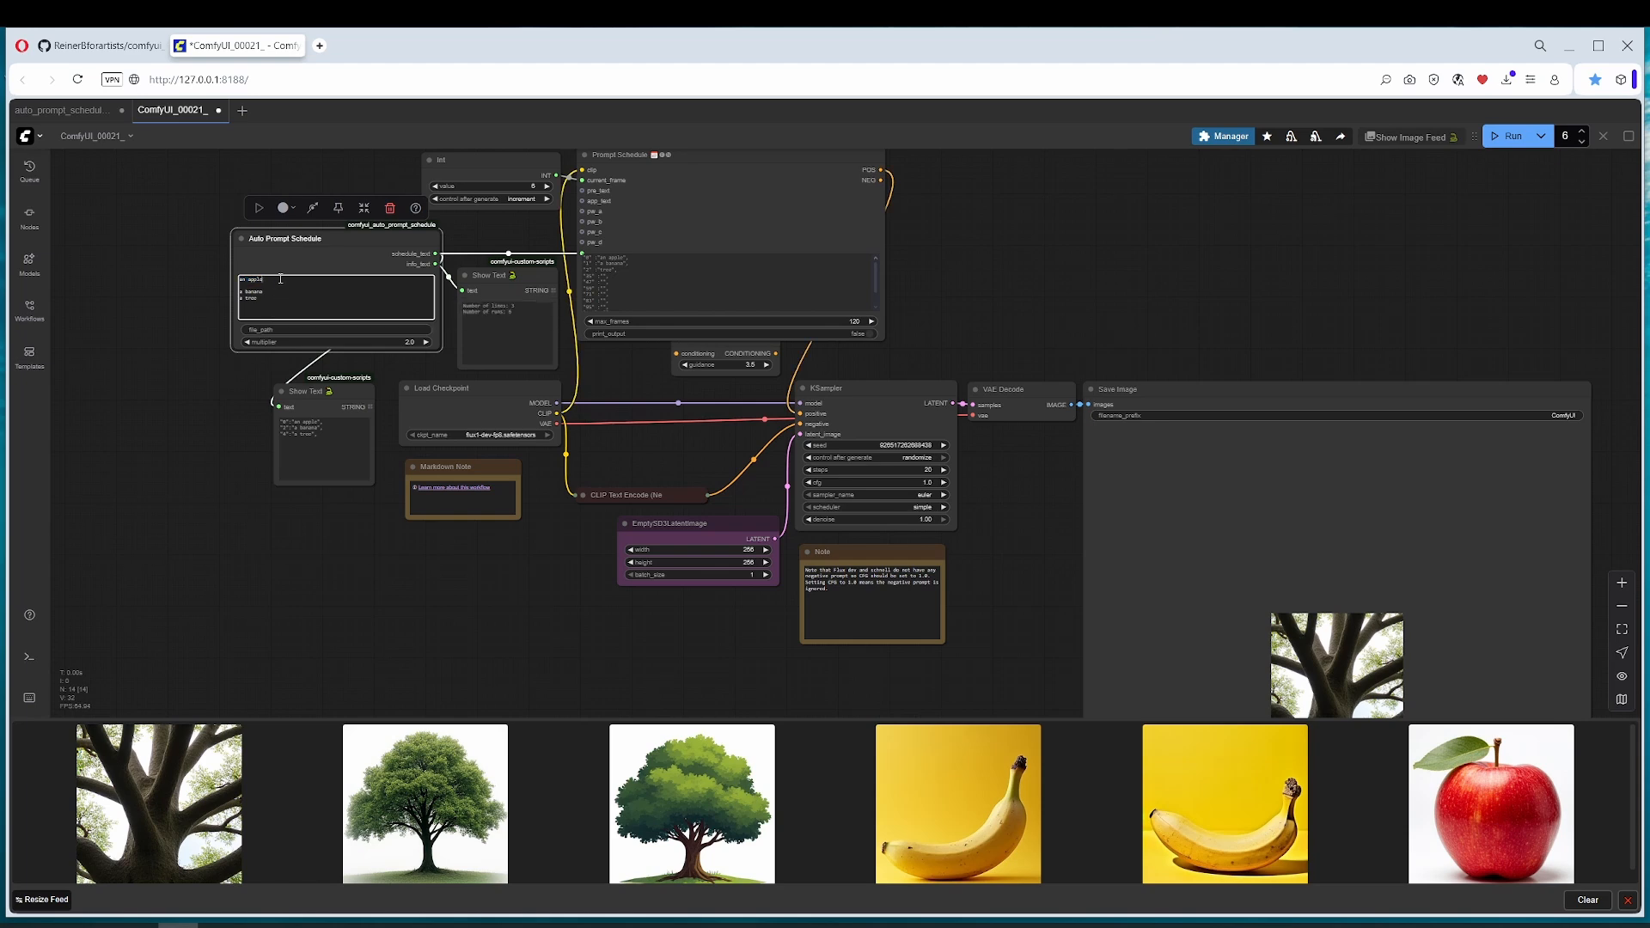
pyautogui.press('Return')
pyautogui.press('Return')
# Step: Search the node library for "text" and add a Text Box node above the Prompt Schedule node
pyautogui.scroll(5, 426, 344)
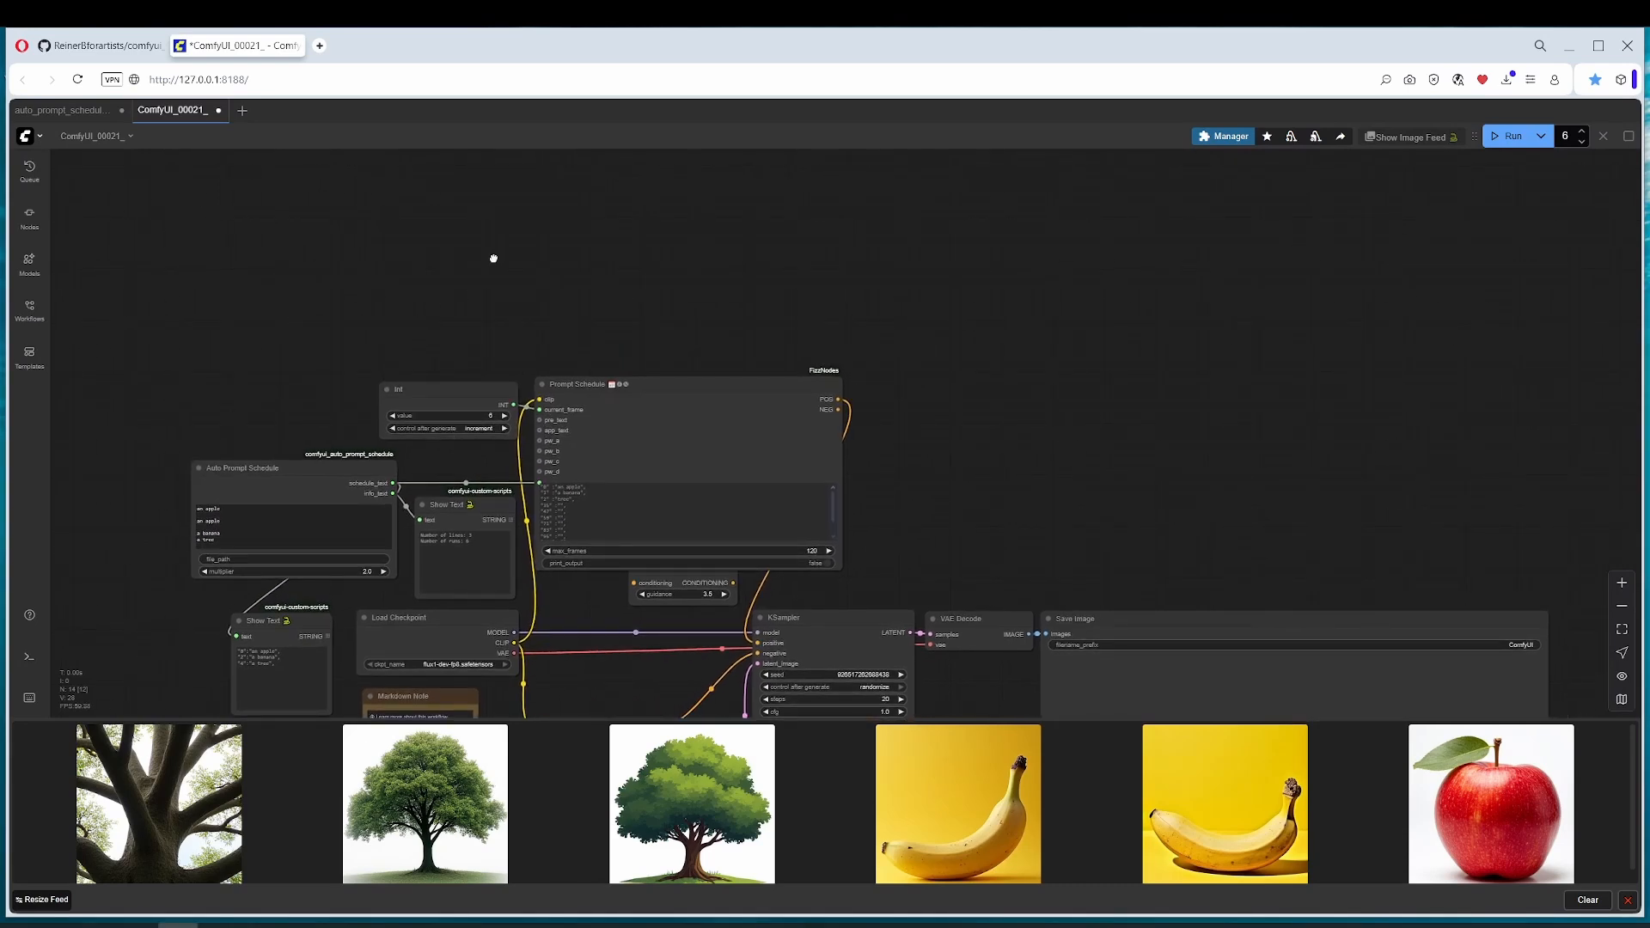
pyautogui.doubleClick(493, 258)
pyautogui.write('tex')
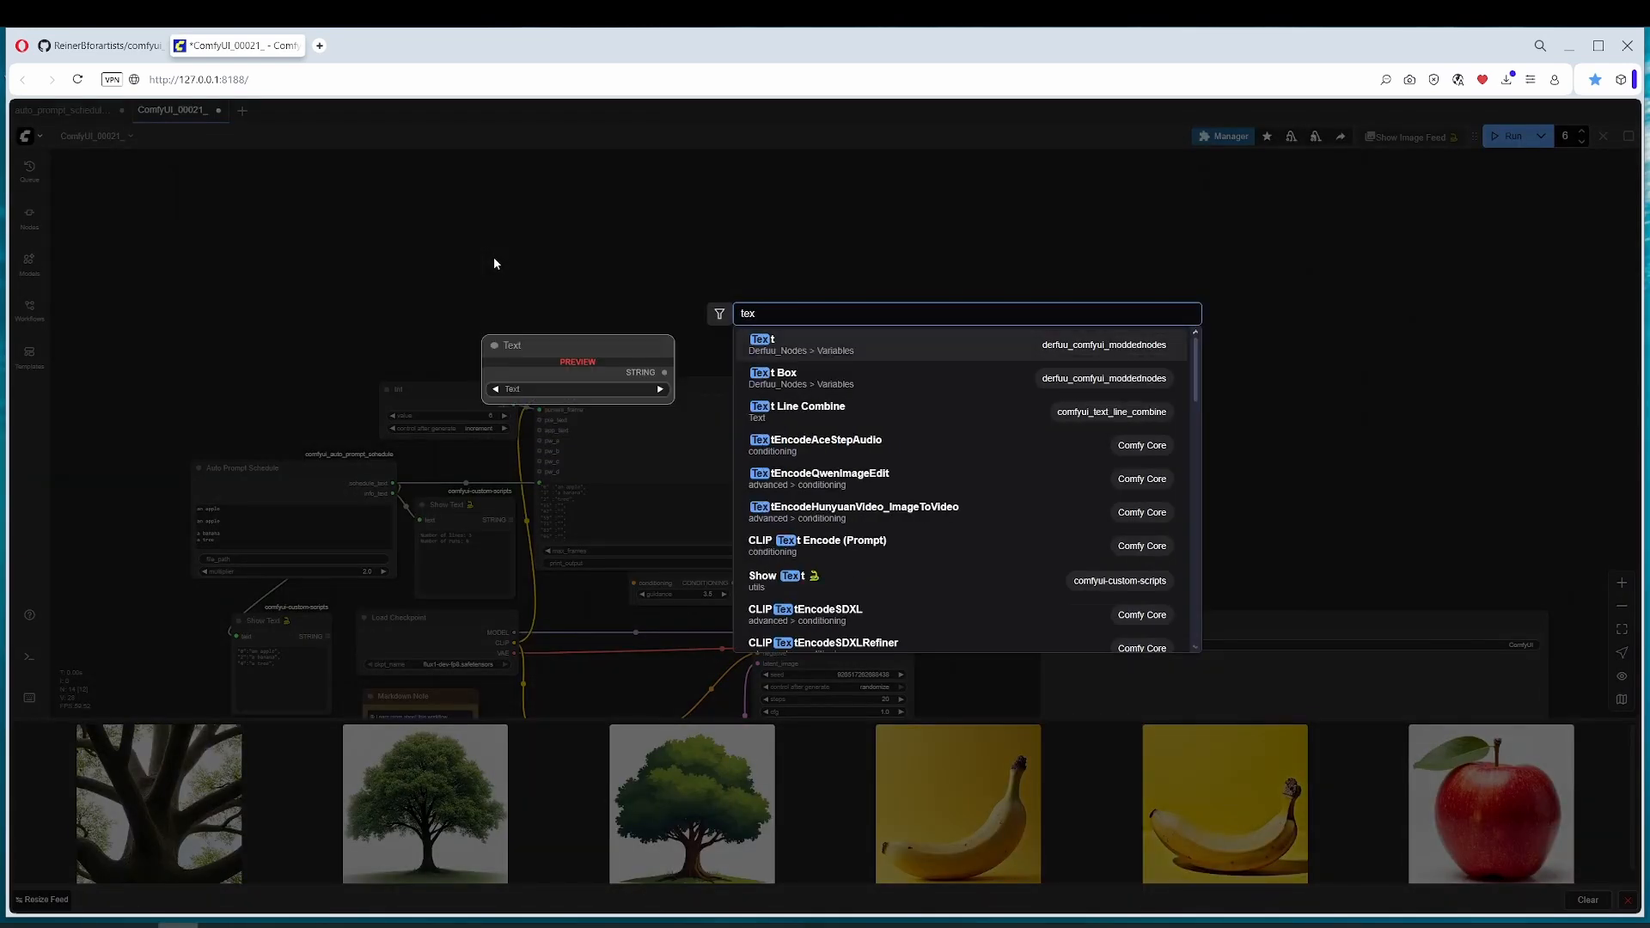
pyautogui.write('t')
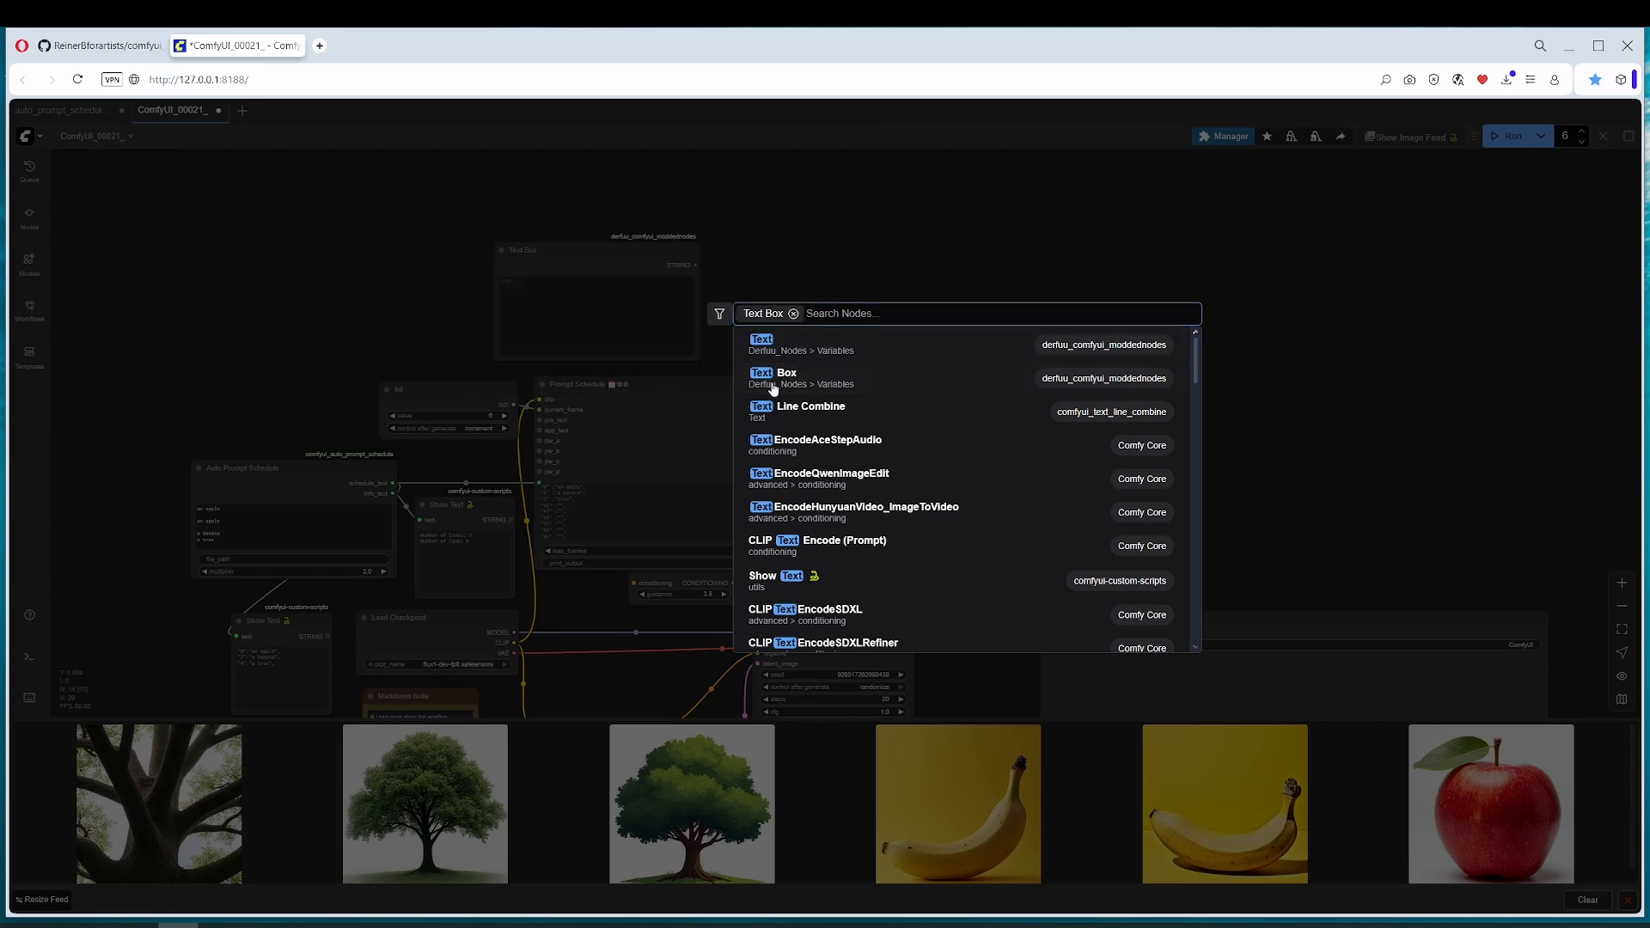
pyautogui.click(765, 378)
pyautogui.hscroll(2, 756, 275)
pyautogui.scroll(4, 474, 448)
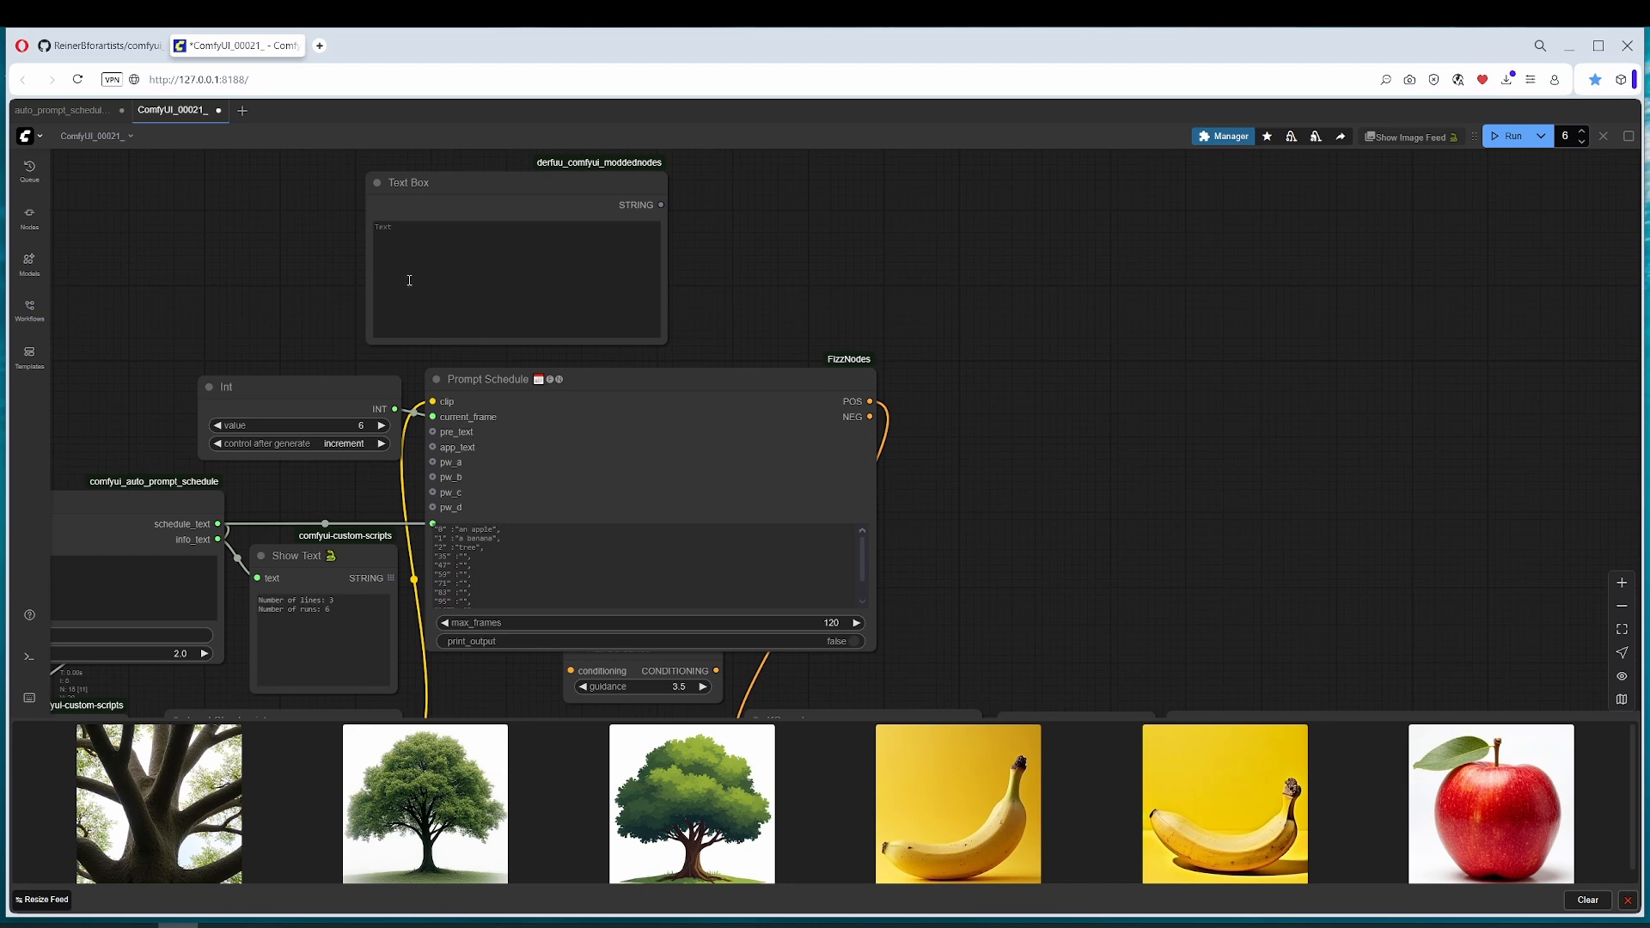
# Step: Enter ", comic, lush colors" as the text of the Text Box node
pyautogui.click(415, 245)
pyautogui.write(',')
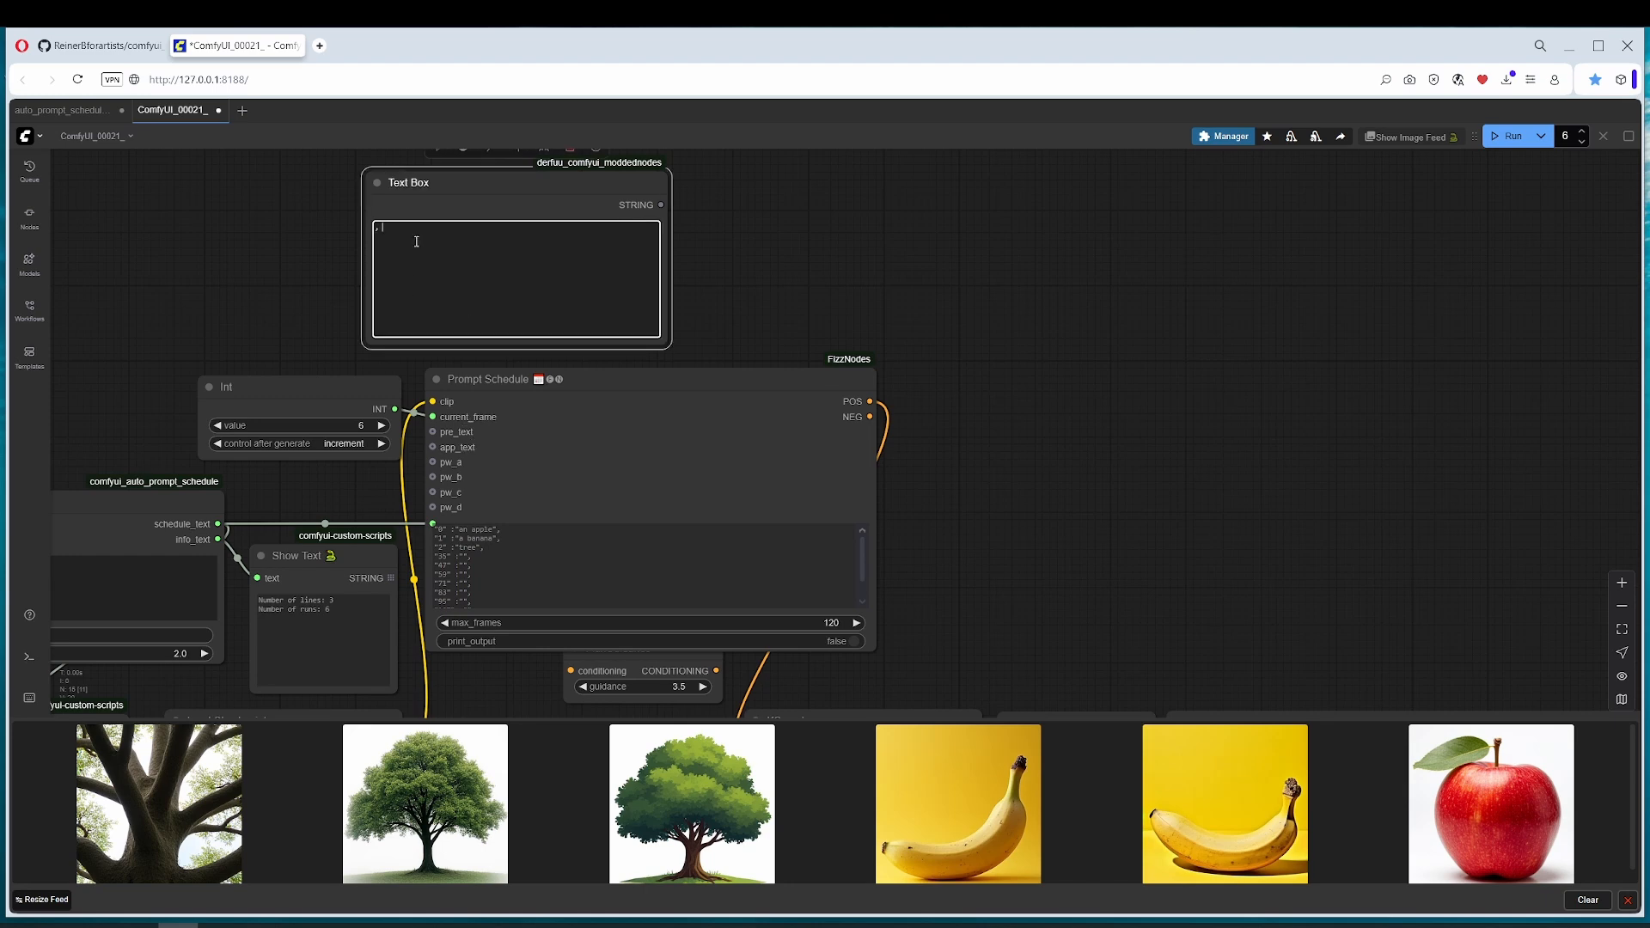
pyautogui.write(' my')
pyautogui.write('com')
pyautogui.write('ic, lush col')
pyautogui.write('ors')
pyautogui.moveTo(659, 356); pyautogui.dragTo(819, 333)
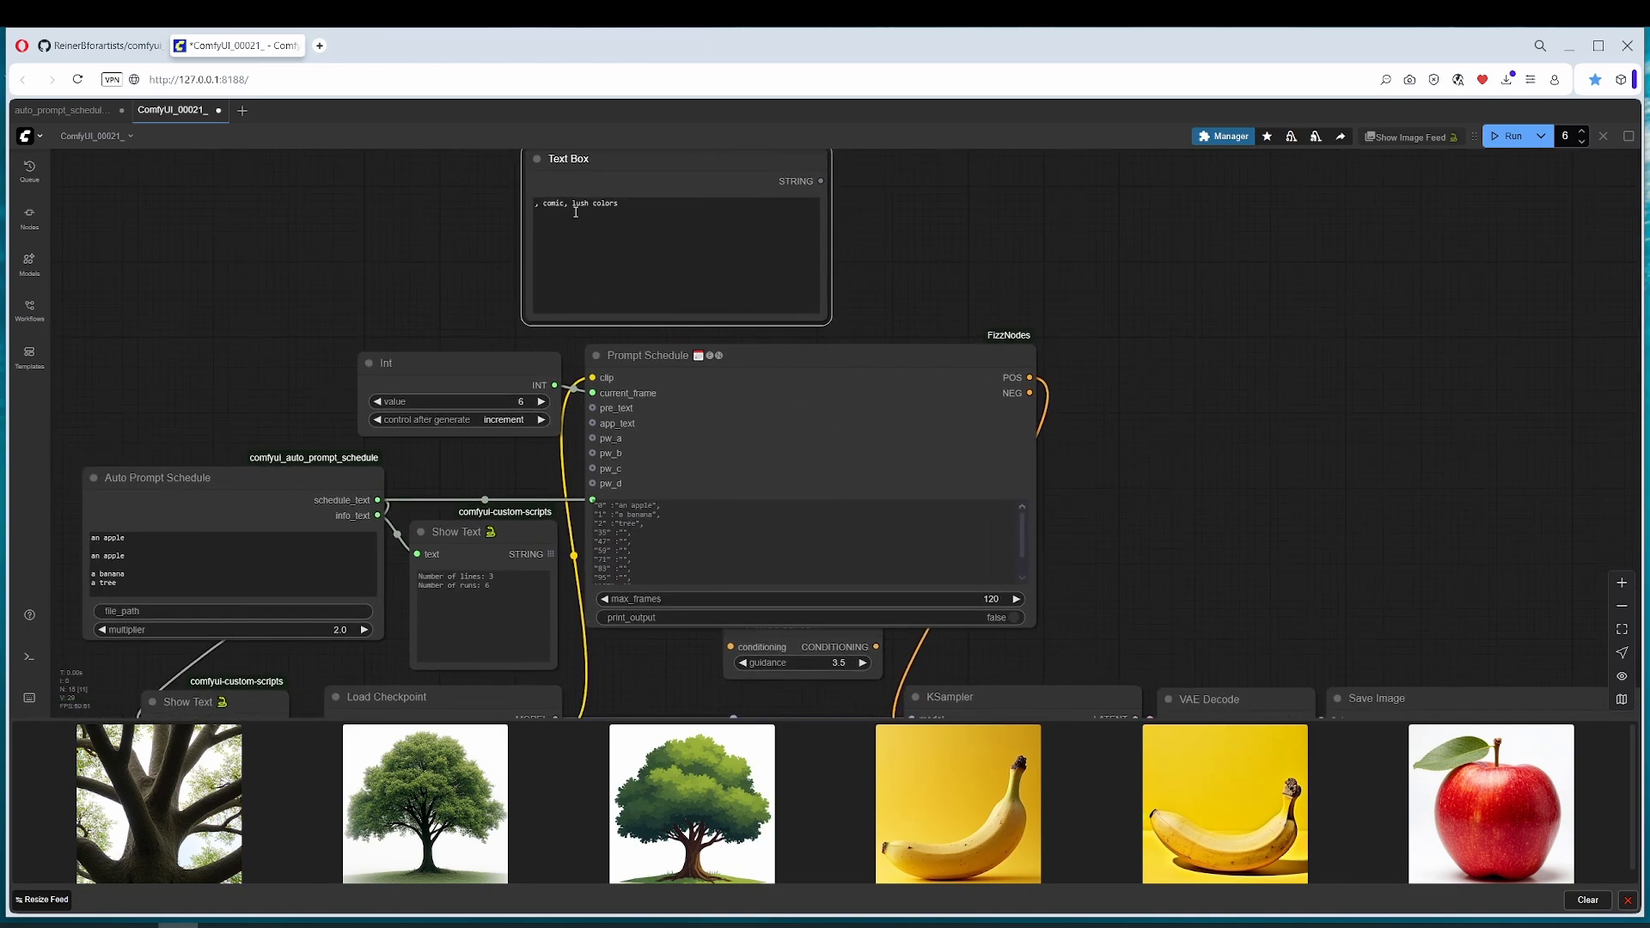
pyautogui.click(144, 537)
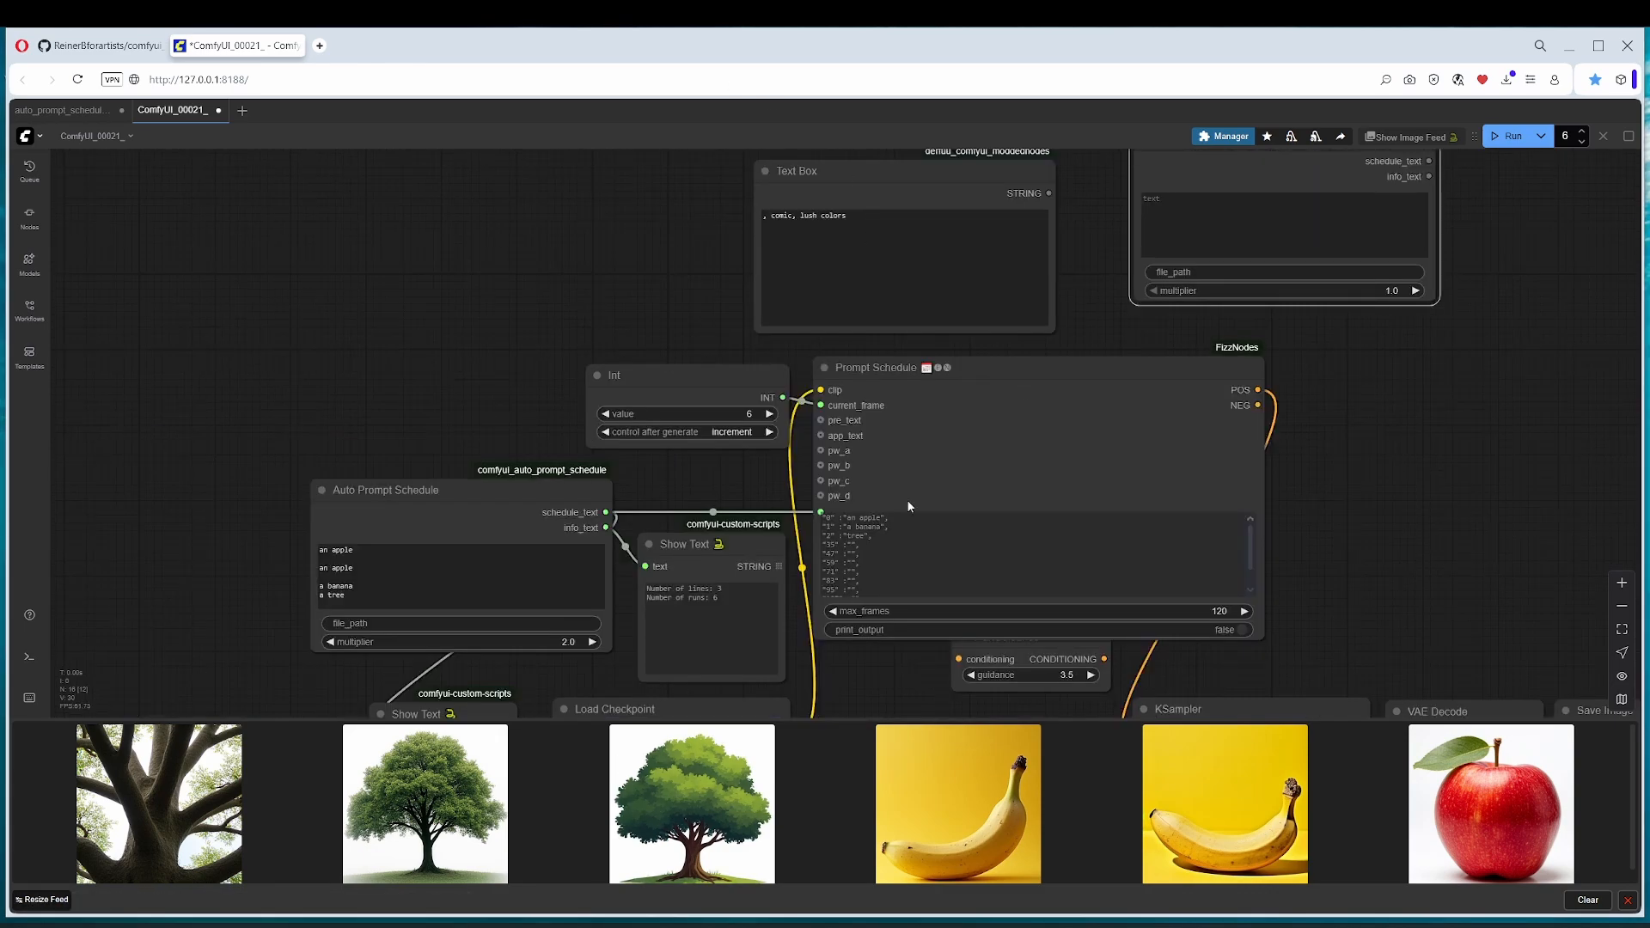
pyautogui.moveTo(890, 498); pyautogui.dragTo(708, 371)
pyautogui.scroll(-2, 720, 385)
pyautogui.scroll(-4, 720, 385)
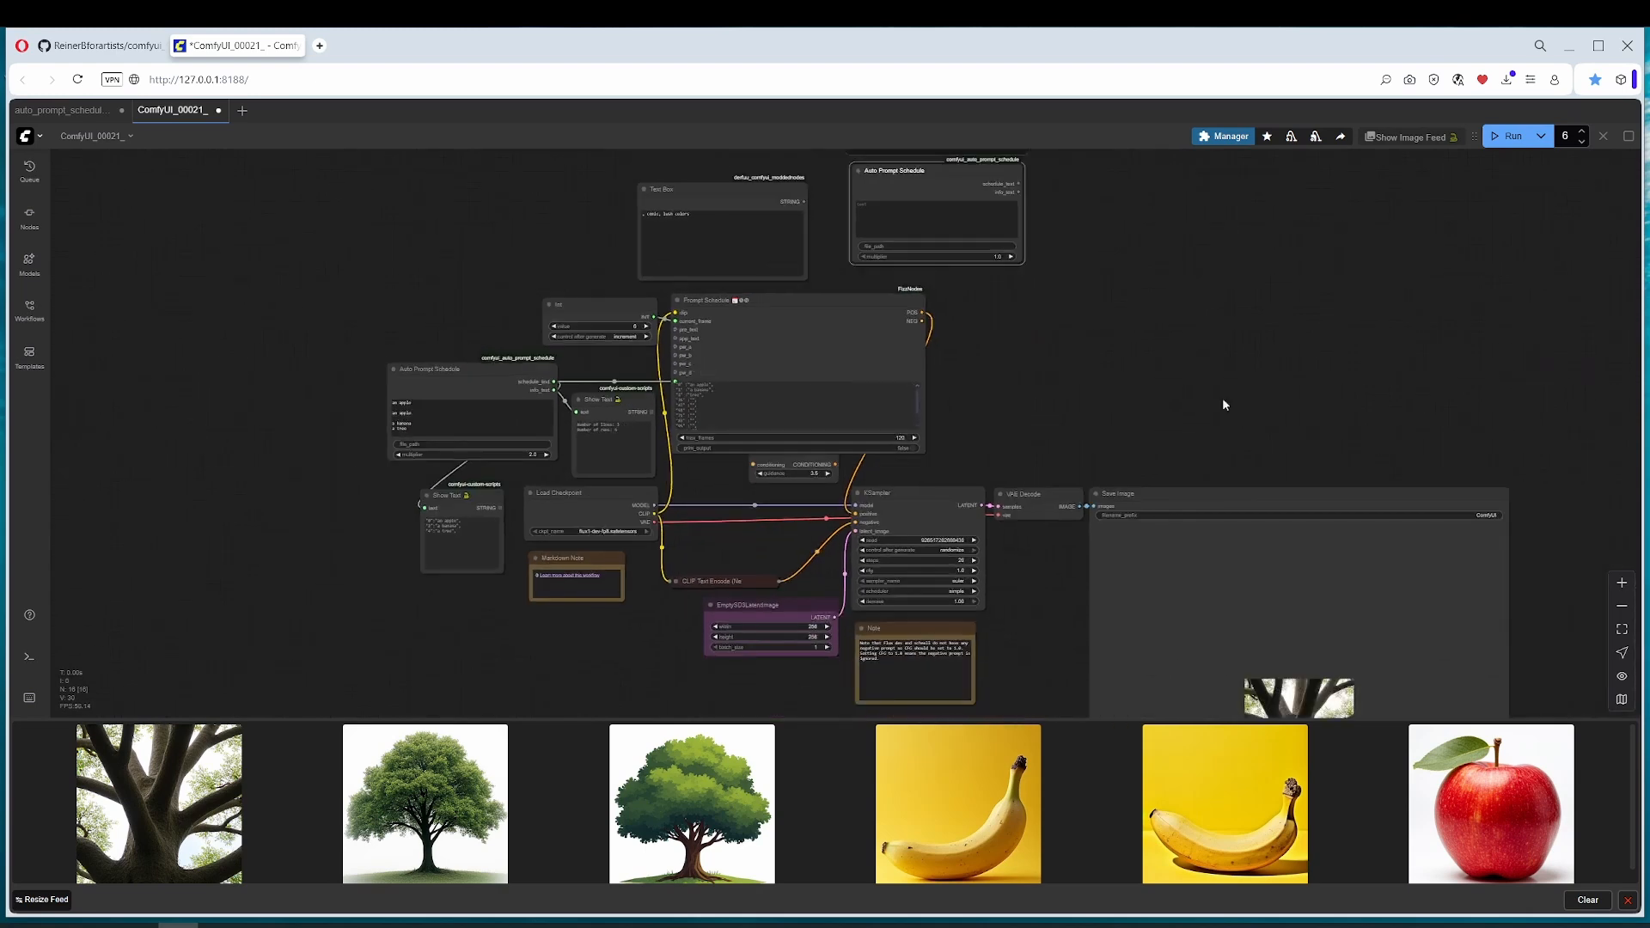
pyautogui.moveTo(1339, 383); pyautogui.dragTo(1156, 403)
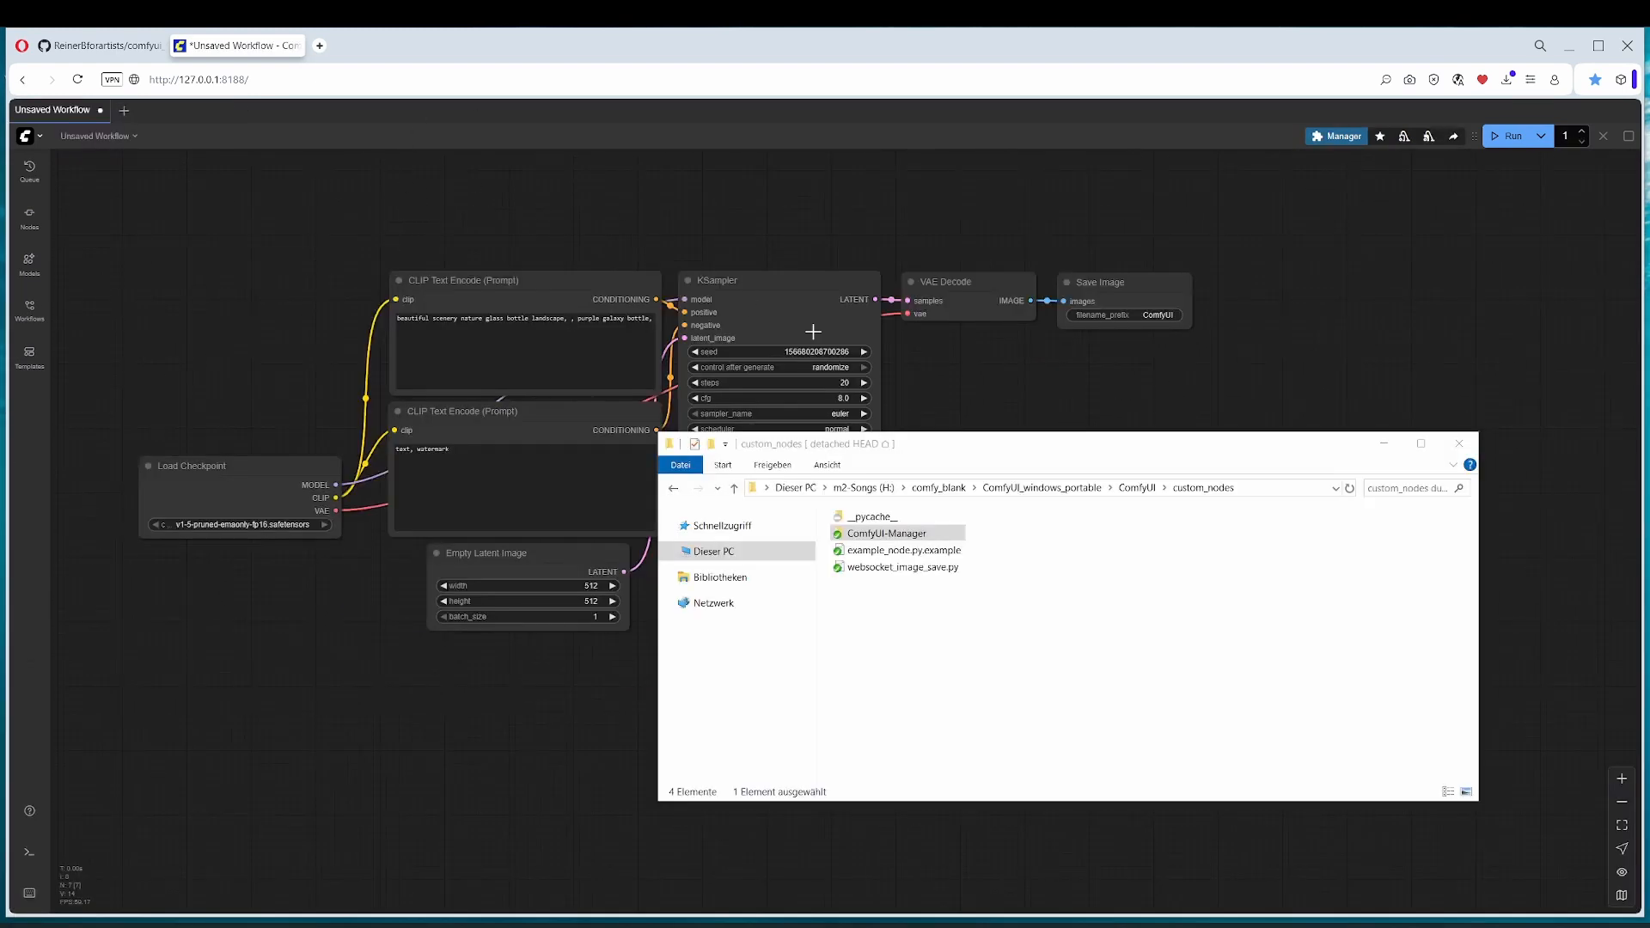
# Step: Save the example workflow image from the GitHub README as auto_prompt_schedule_example_workflow.png in the Documents folder
pyautogui.click(937, 454)
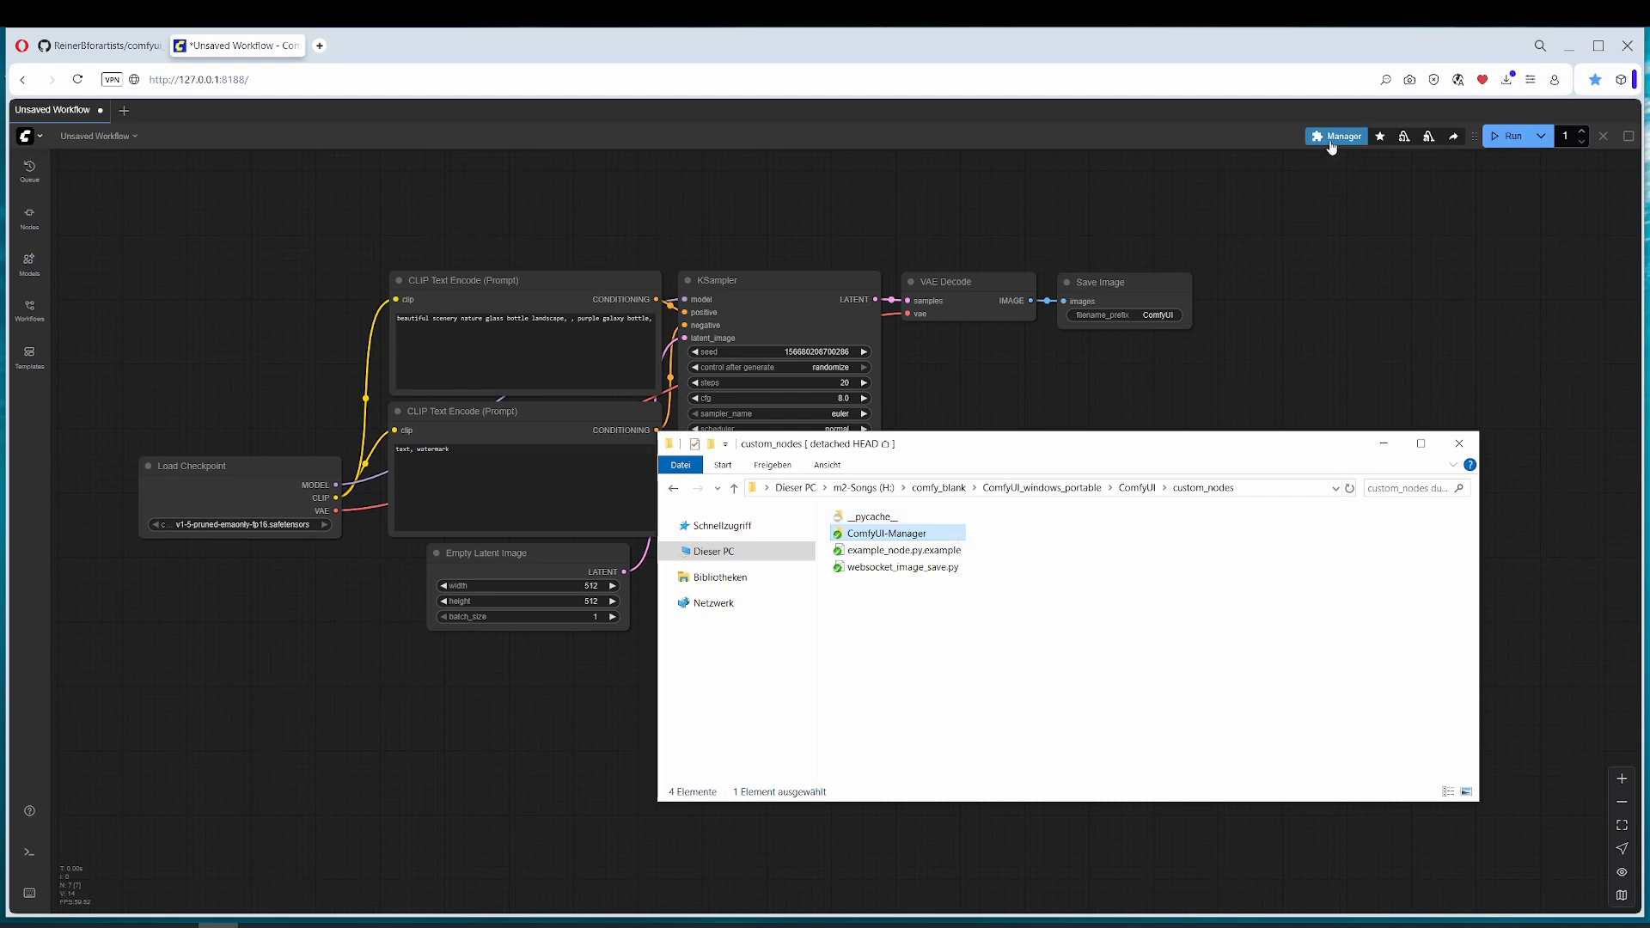
pyautogui.click(99, 45)
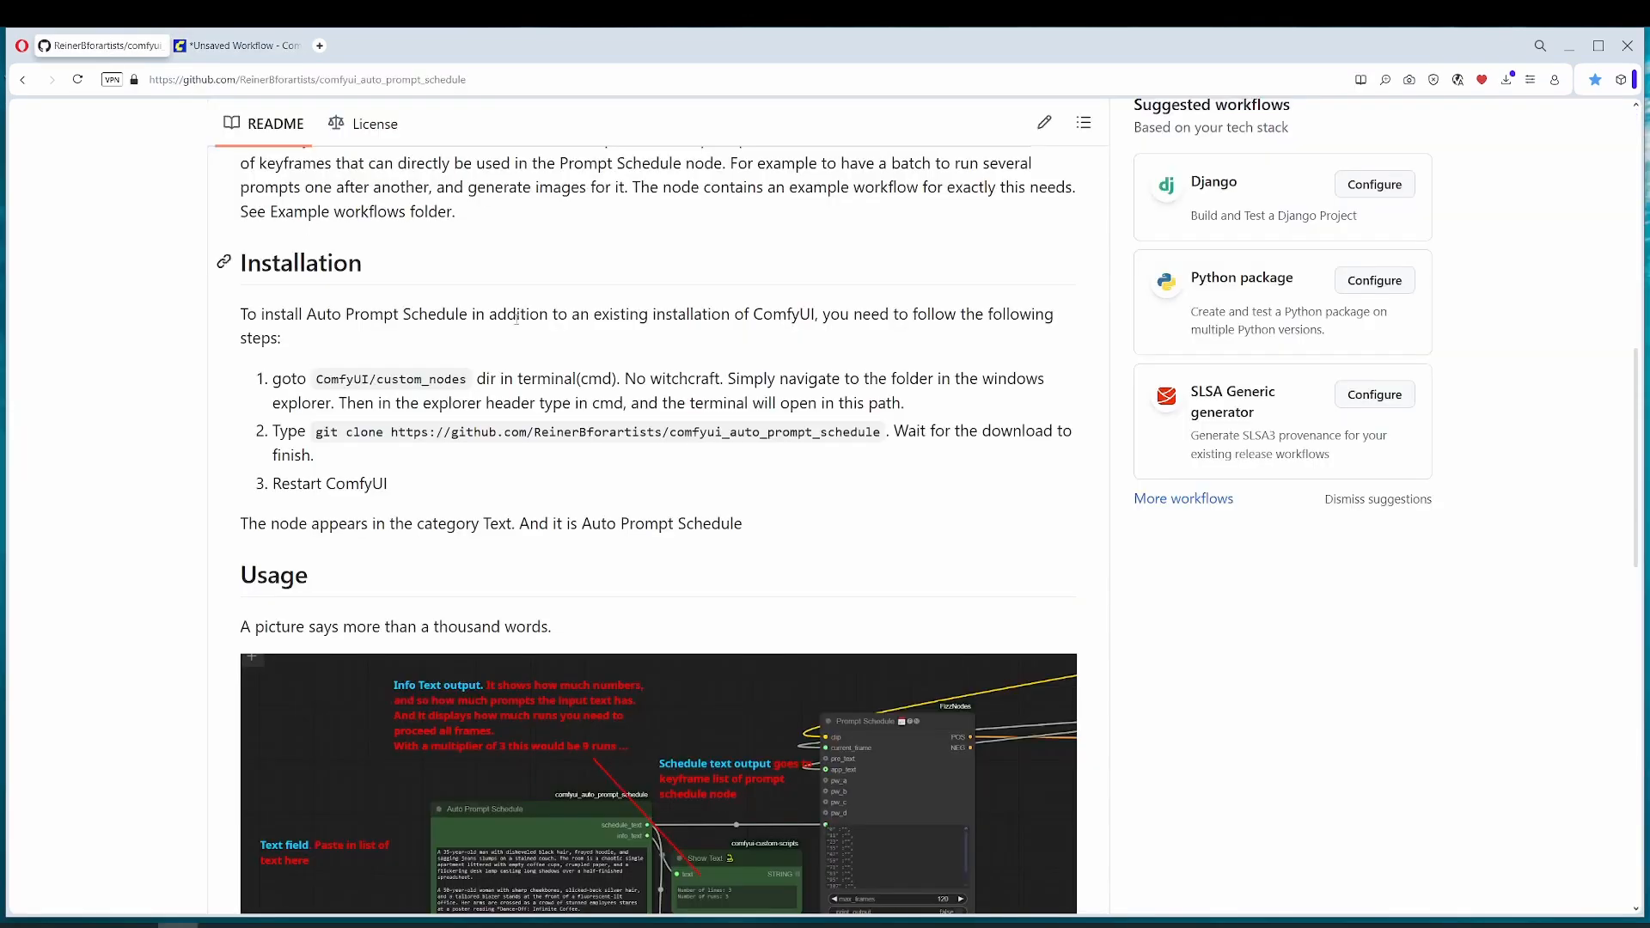
pyautogui.scroll(-10, 516, 318)
pyautogui.rightClick(645, 509)
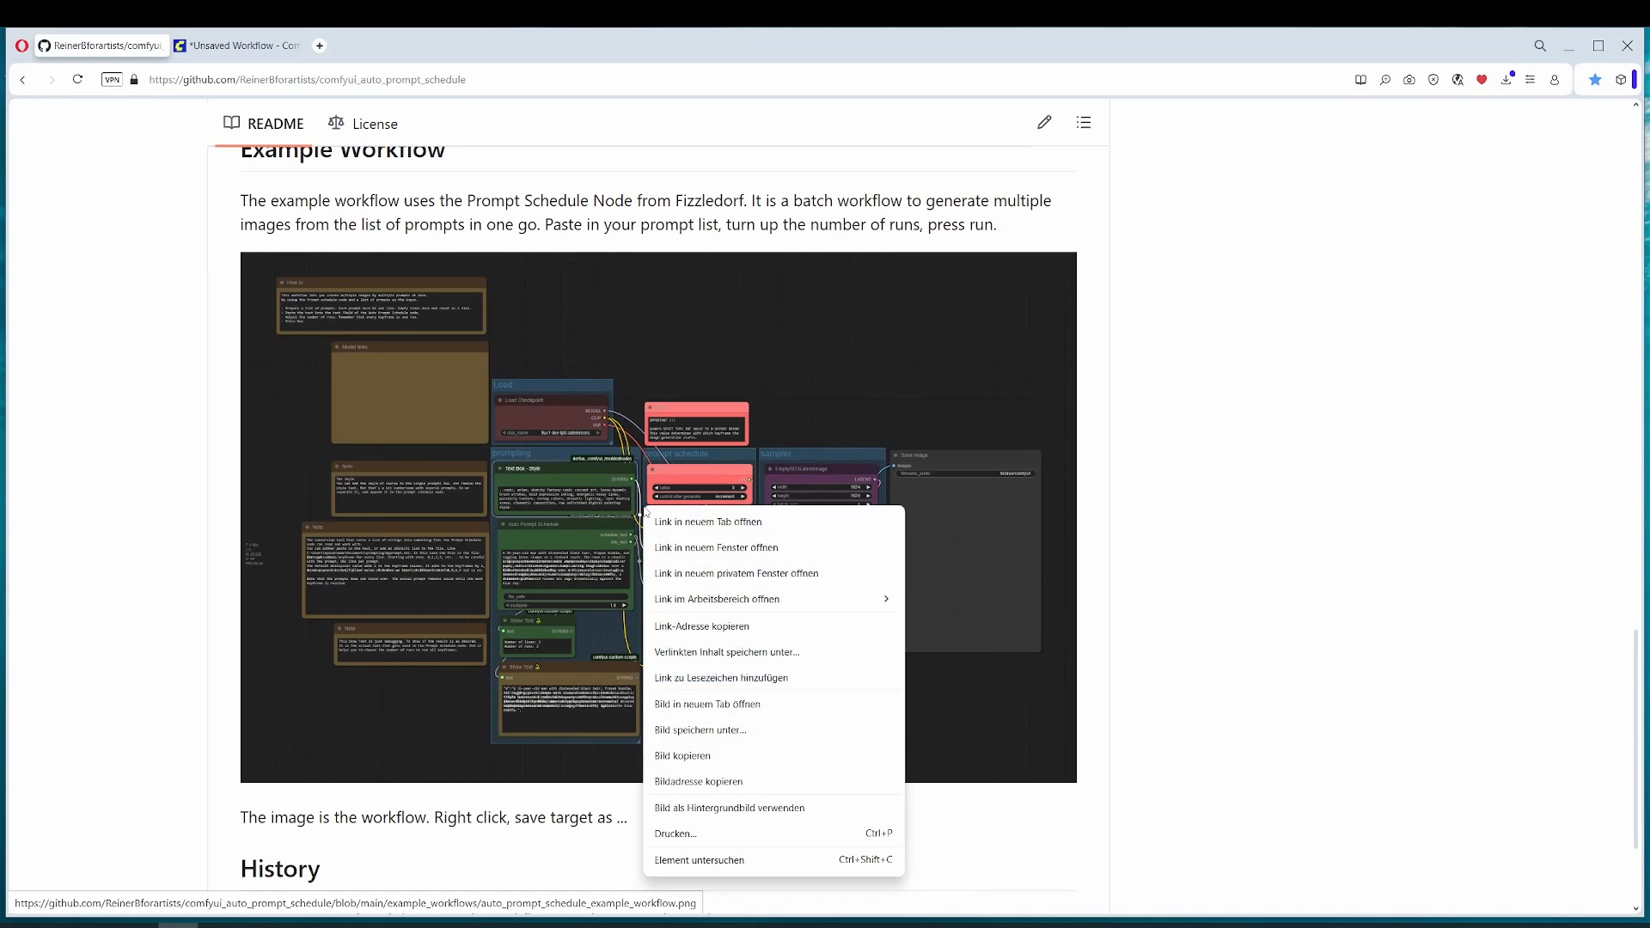
pyautogui.click(746, 729)
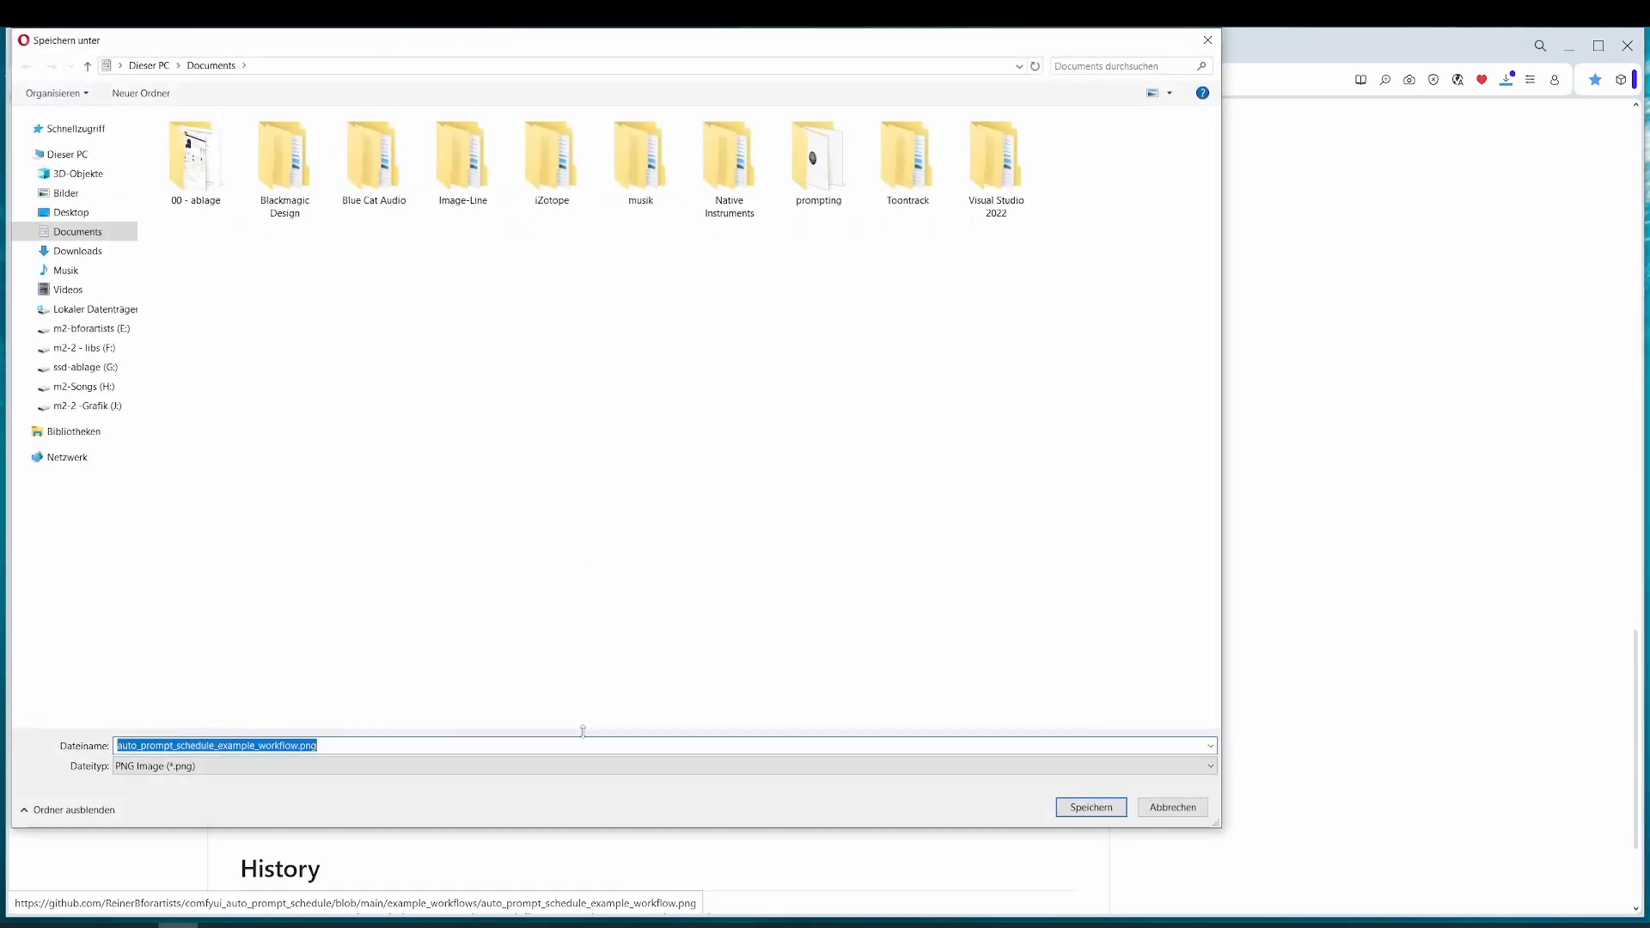
pyautogui.click(1096, 809)
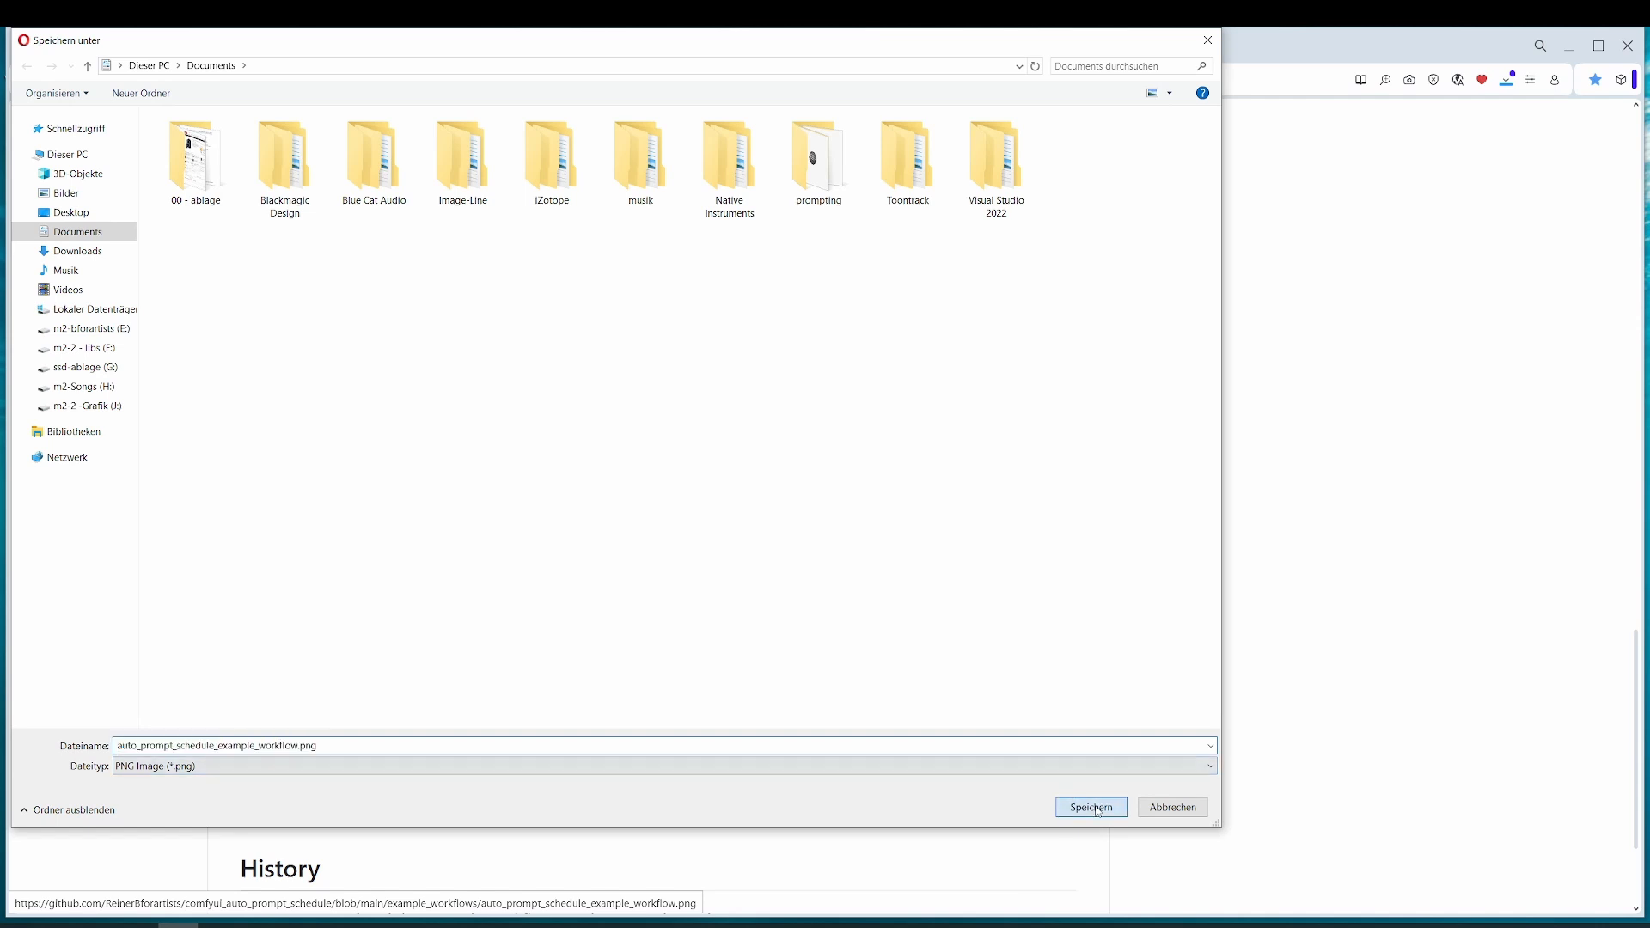
# Step: Switch to ComfyUI, load the saved example workflow PNG onto the canvas and dismiss the missing-nodes notice
pyautogui.click(237, 46)
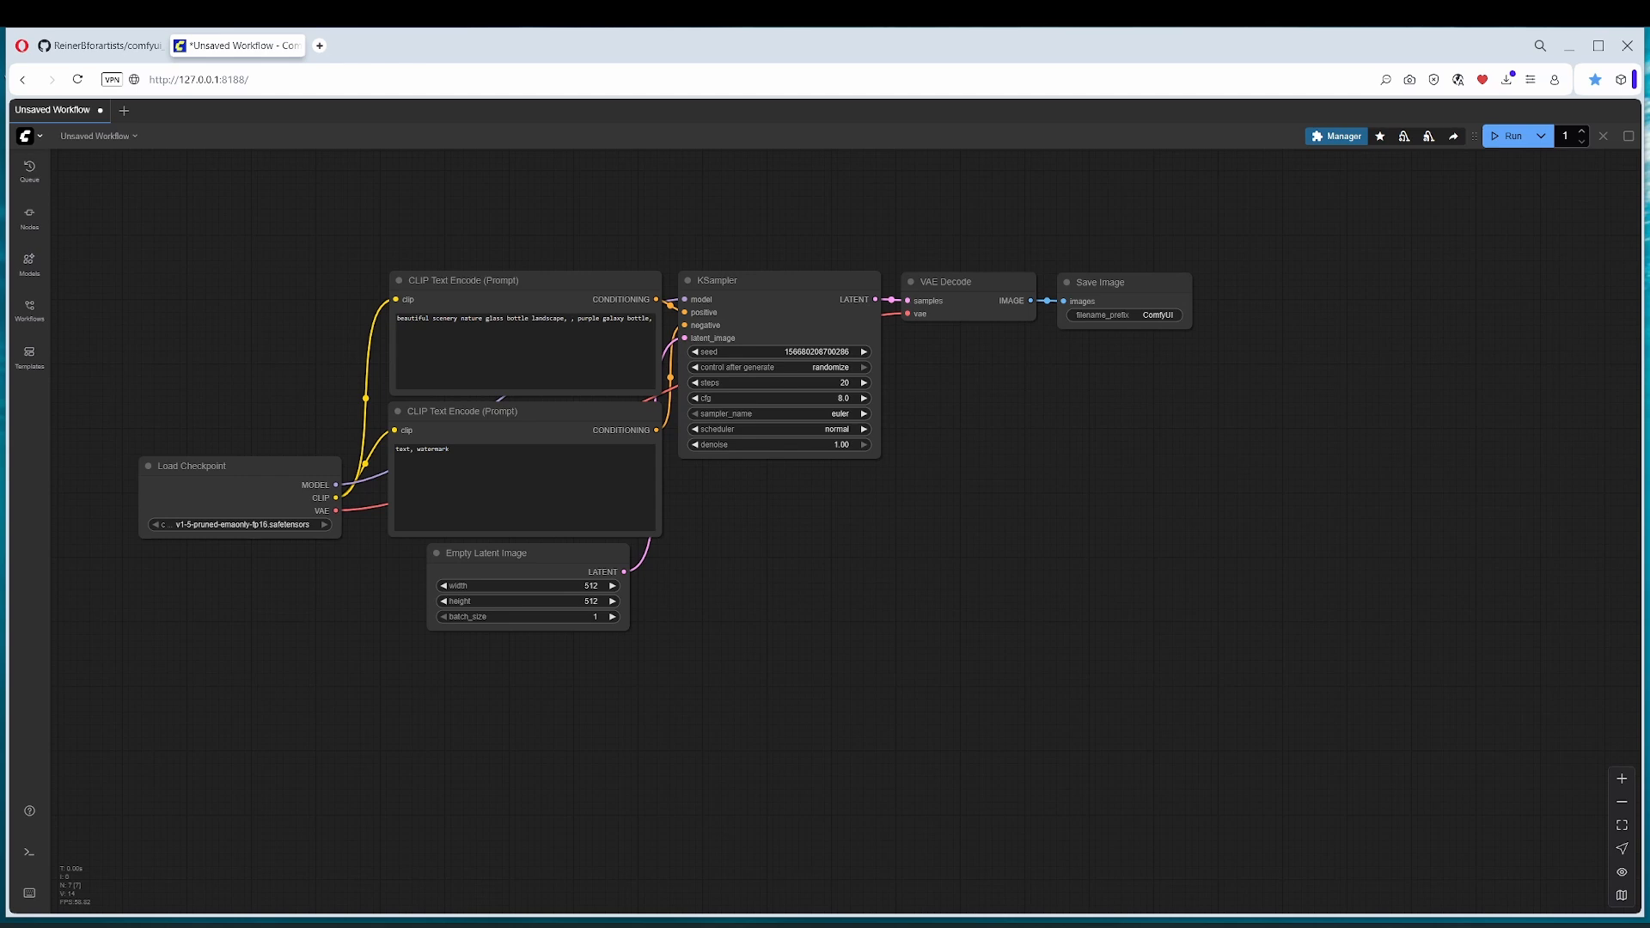
pyautogui.moveTo(2, 611); pyautogui.dragTo(359, 636)
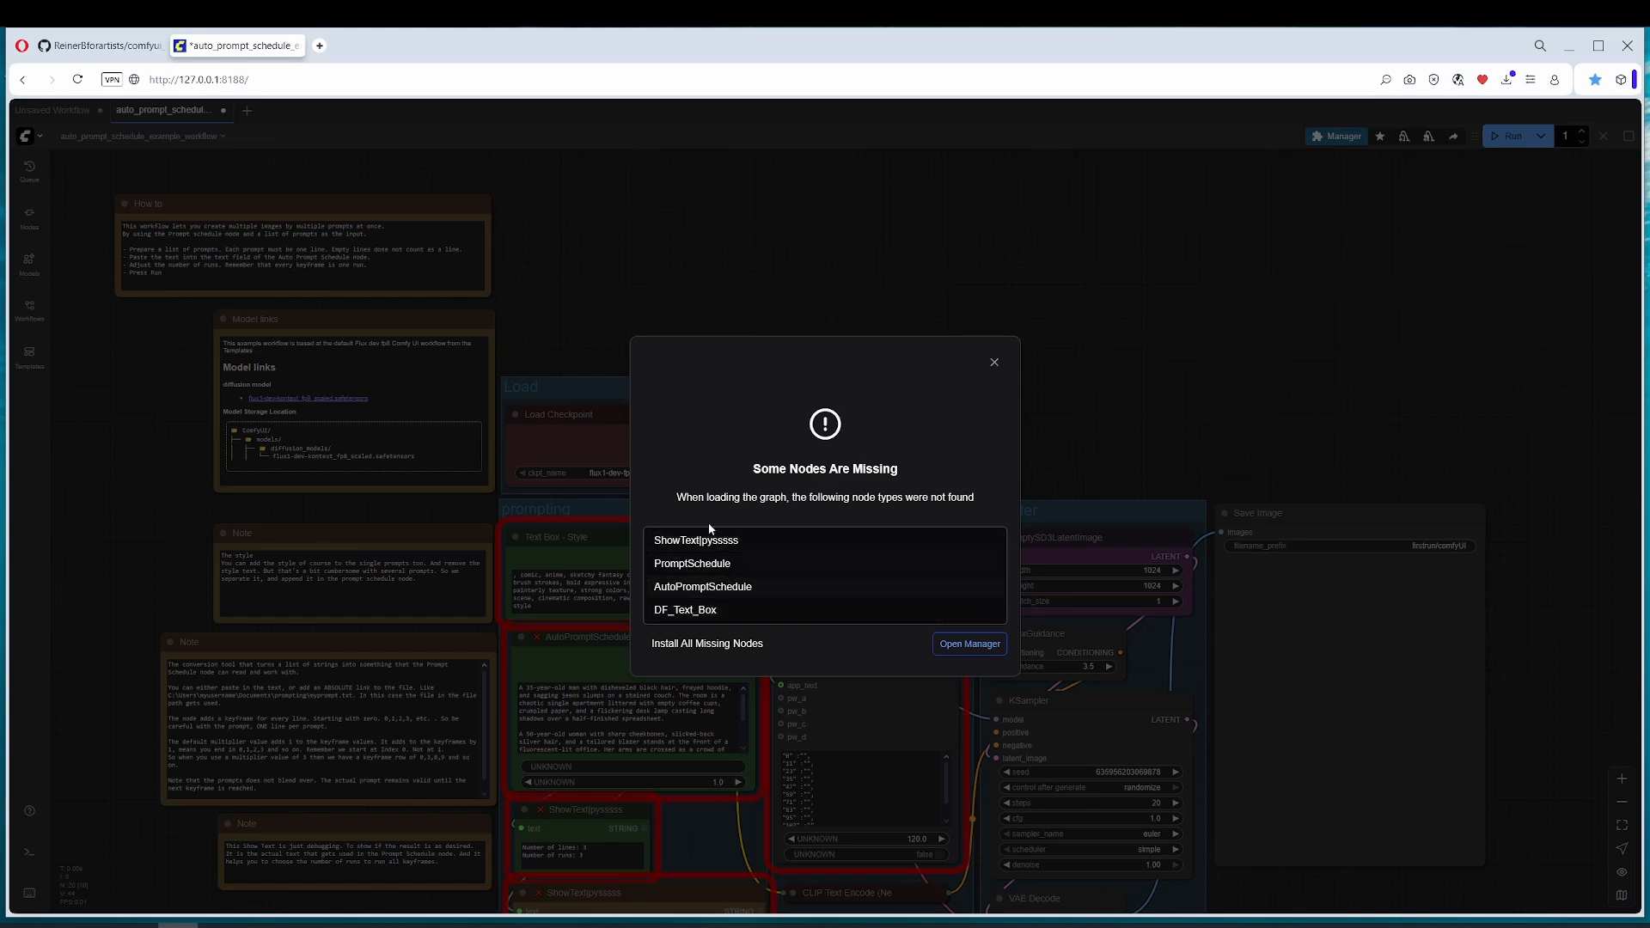
pyautogui.click(994, 362)
# Step: Install all missing custom node packs through ComfyUI Manager: ComfyUI-Custom-Scripts, ComfyUI_FizzNodes, Derfuu_ComfyUI_ModdedNodes and Auto Prompt Schedule
pyautogui.click(1340, 135)
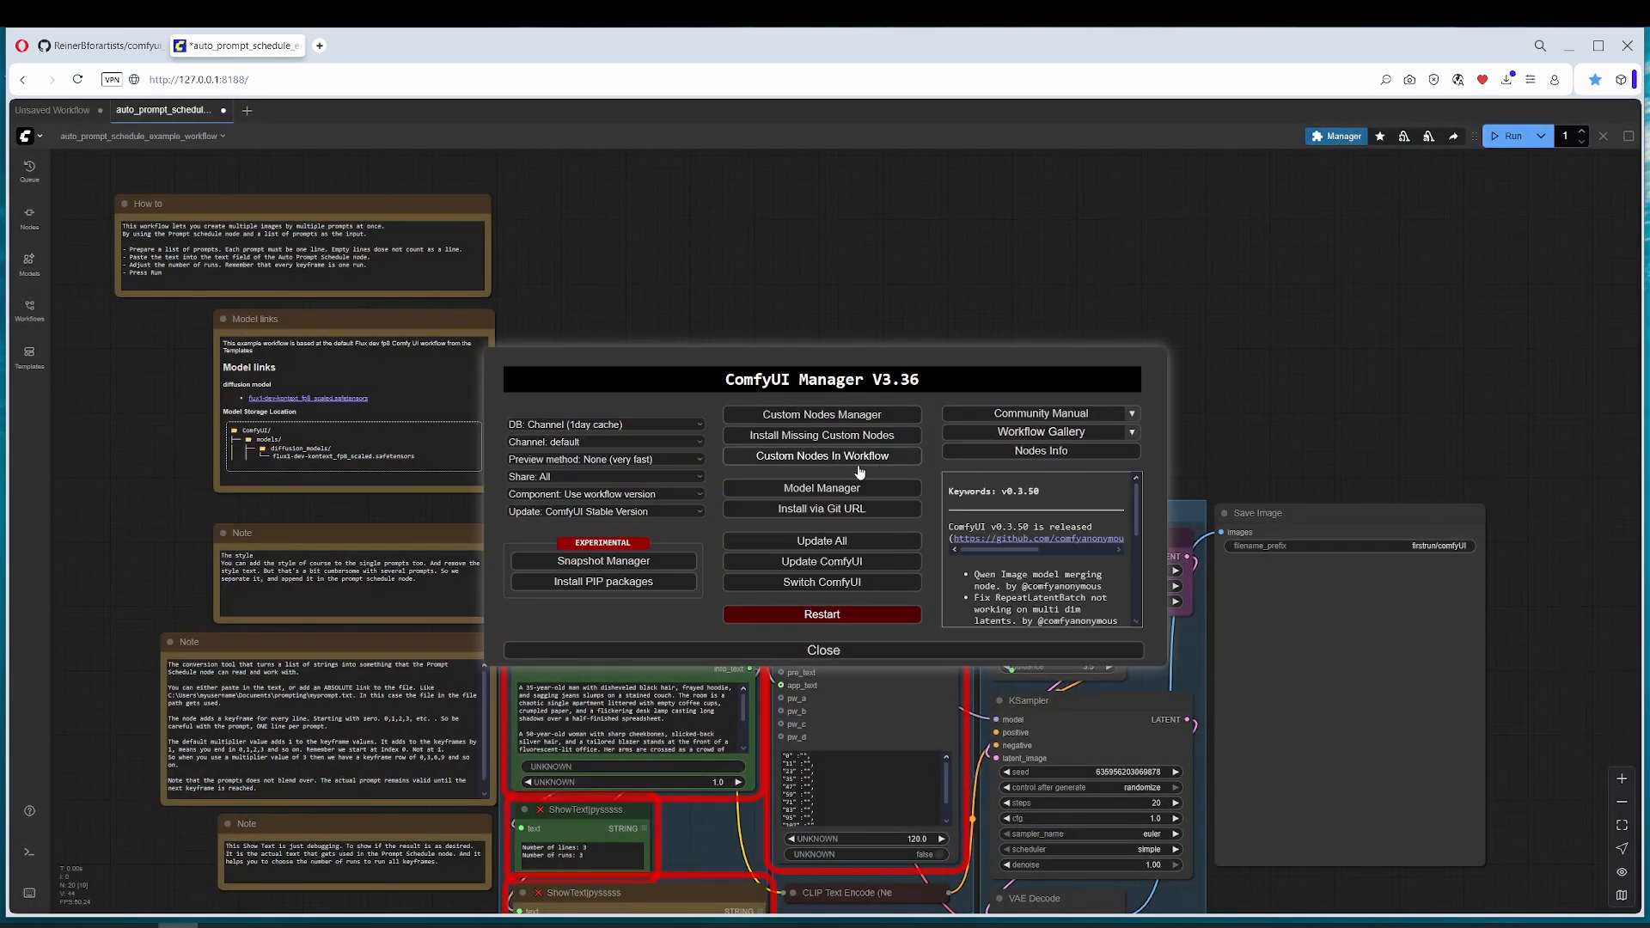
pyautogui.click(840, 436)
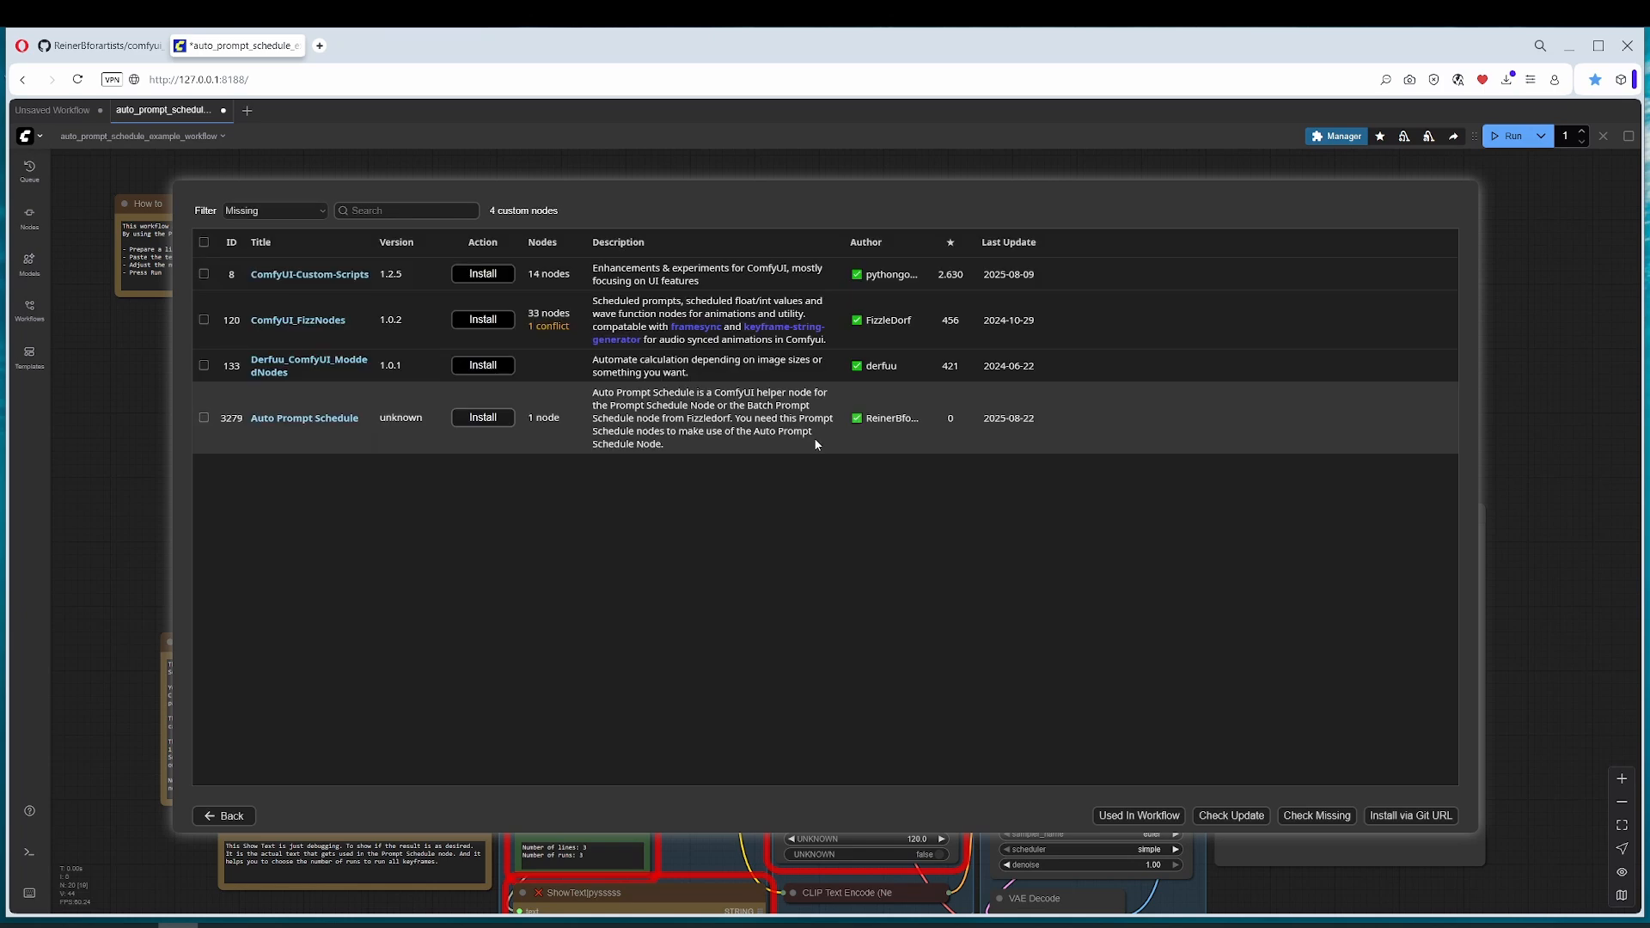
pyautogui.click(205, 243)
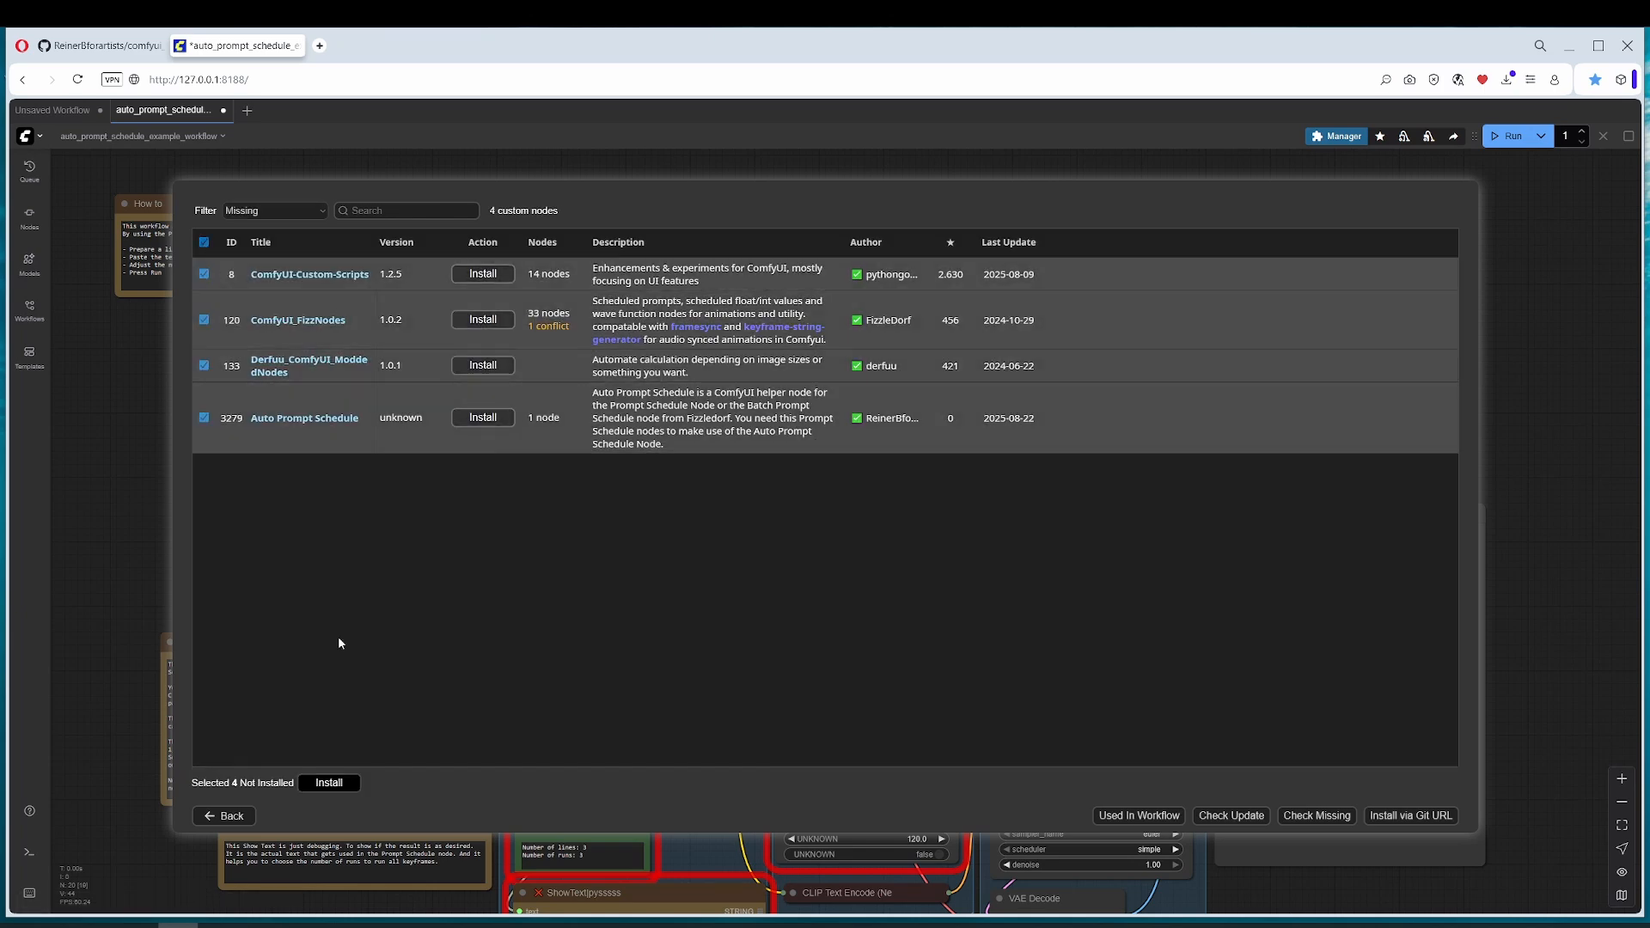
pyautogui.click(337, 790)
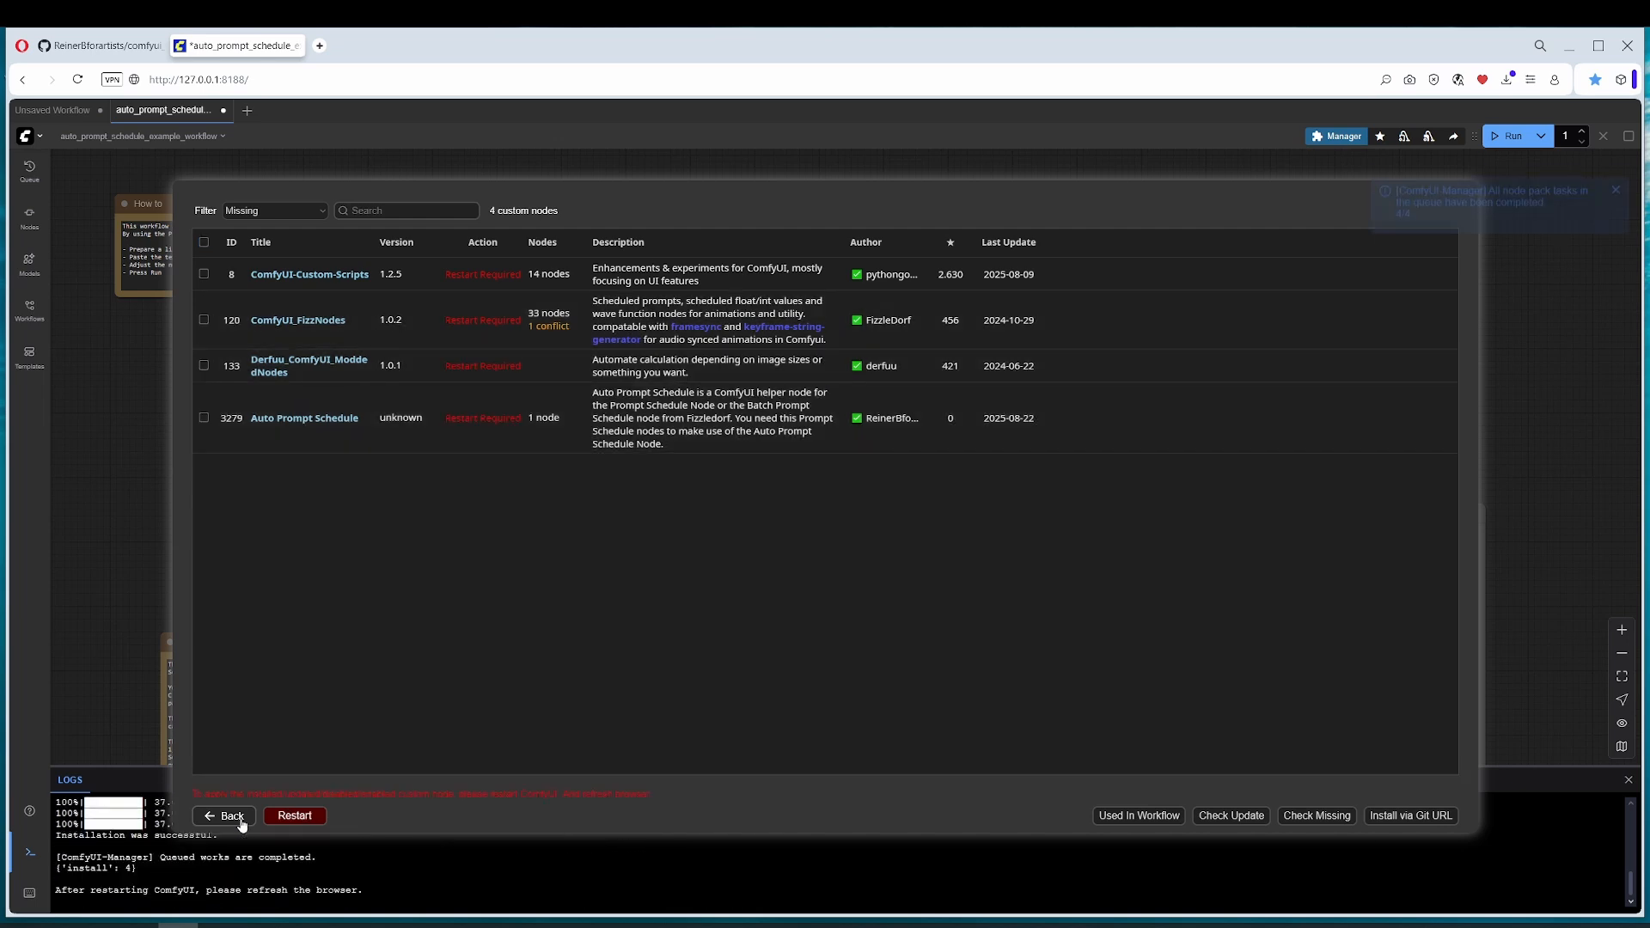
# Step: Restart ComfyUI from the Manager and confirm the reboot to load the installed nodes
pyautogui.click(239, 820)
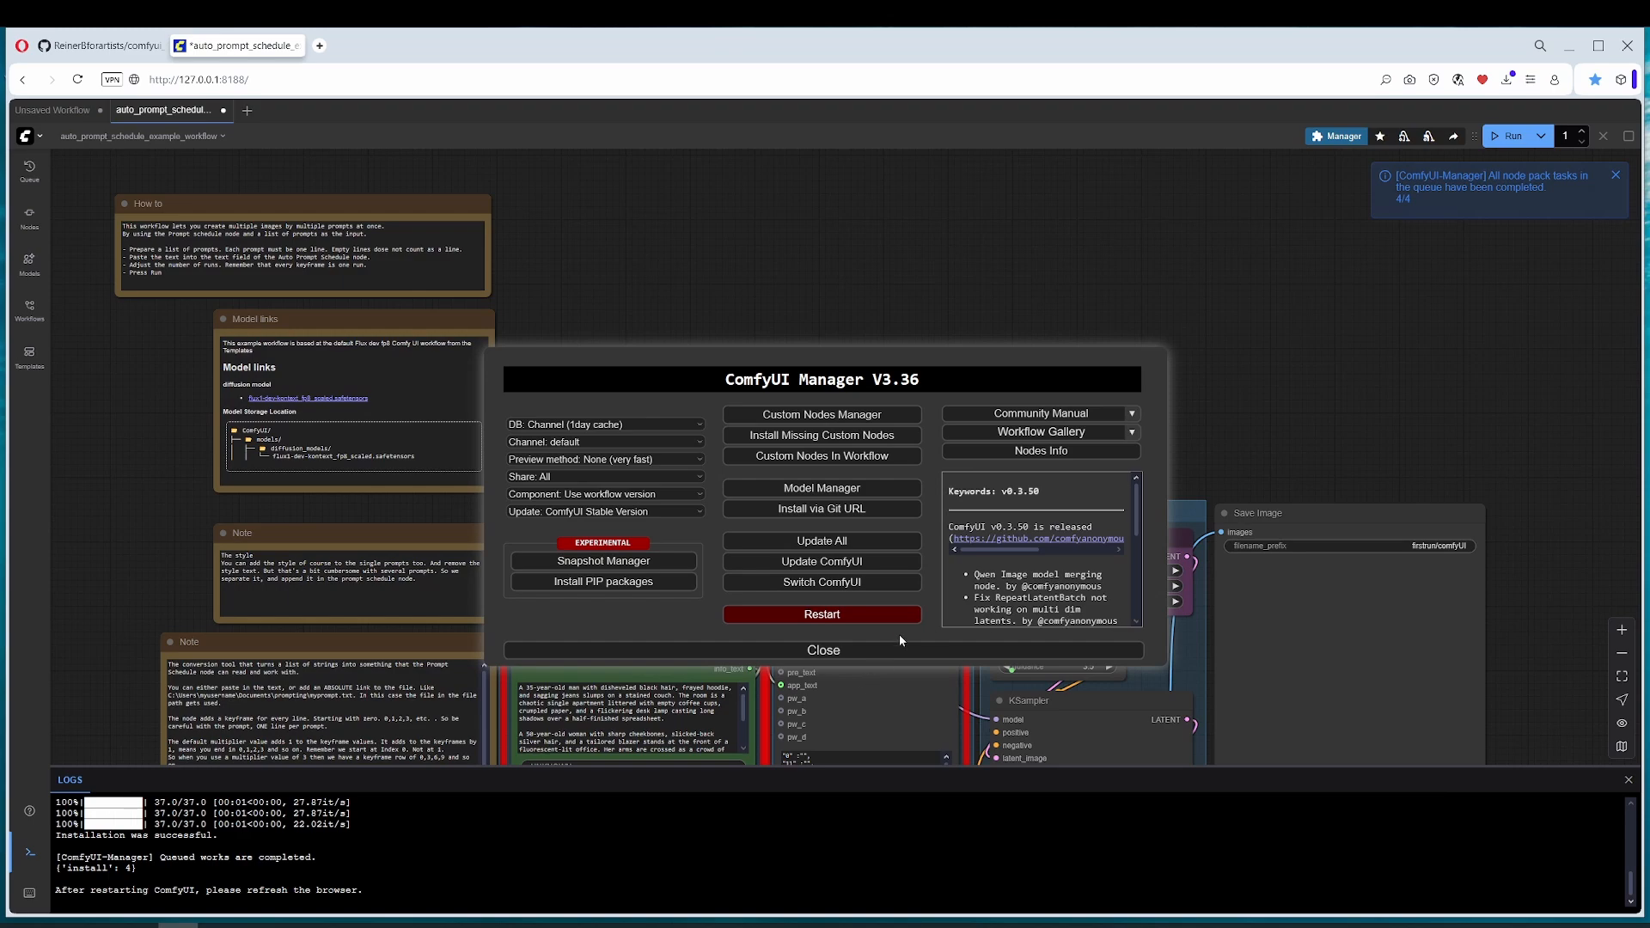
pyautogui.click(804, 614)
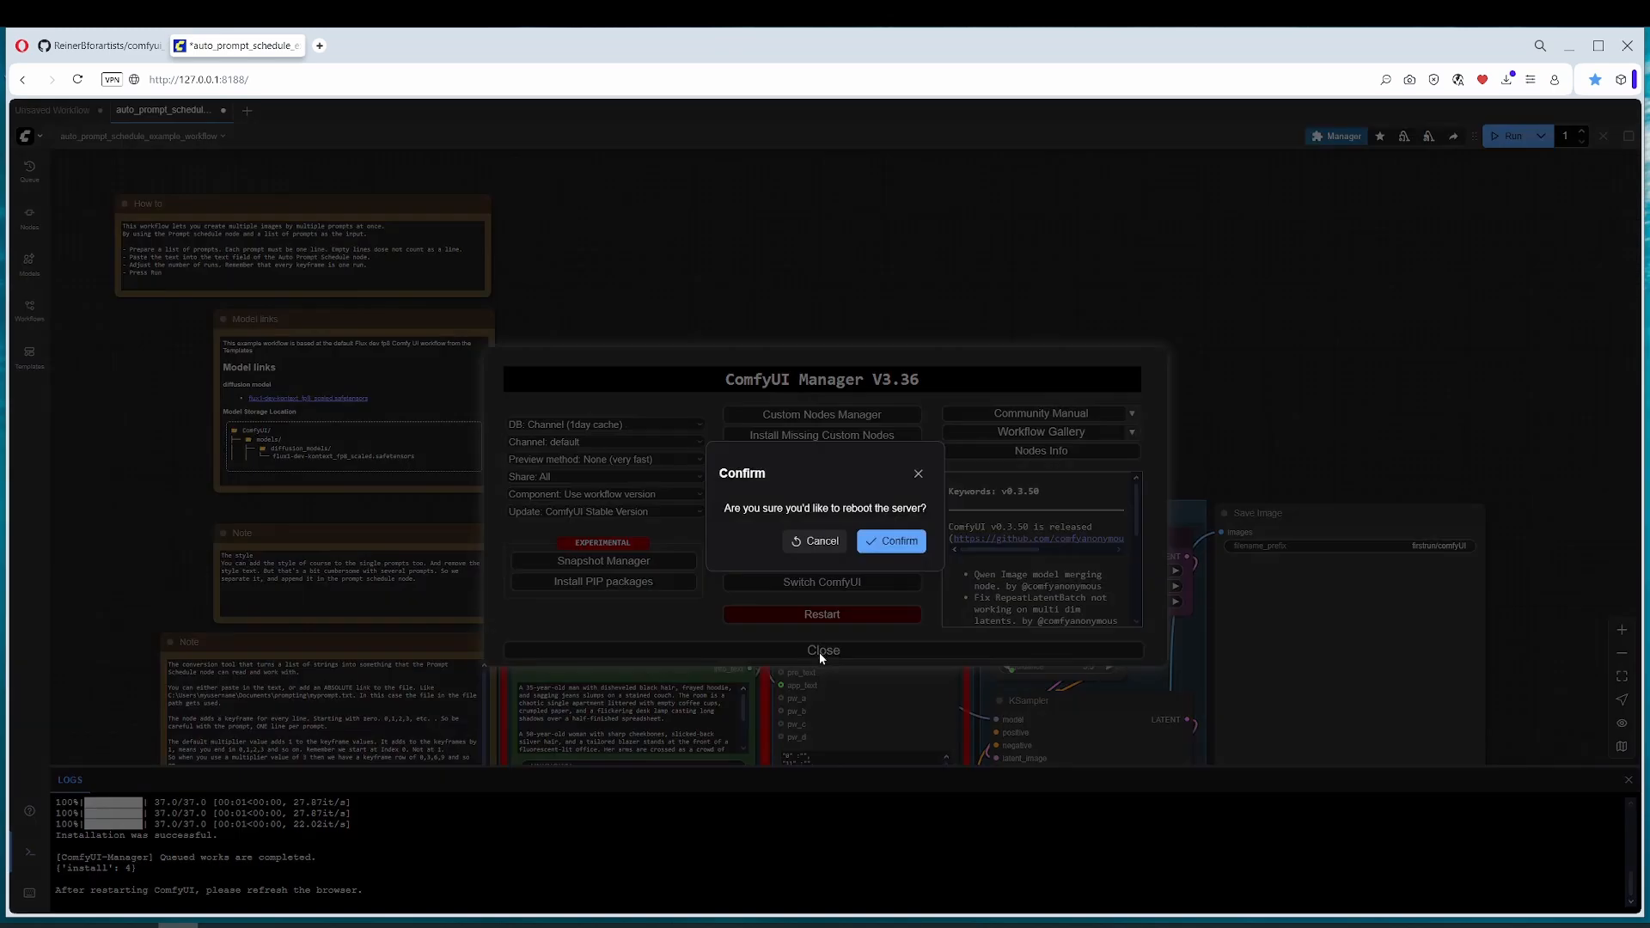
pyautogui.click(868, 546)
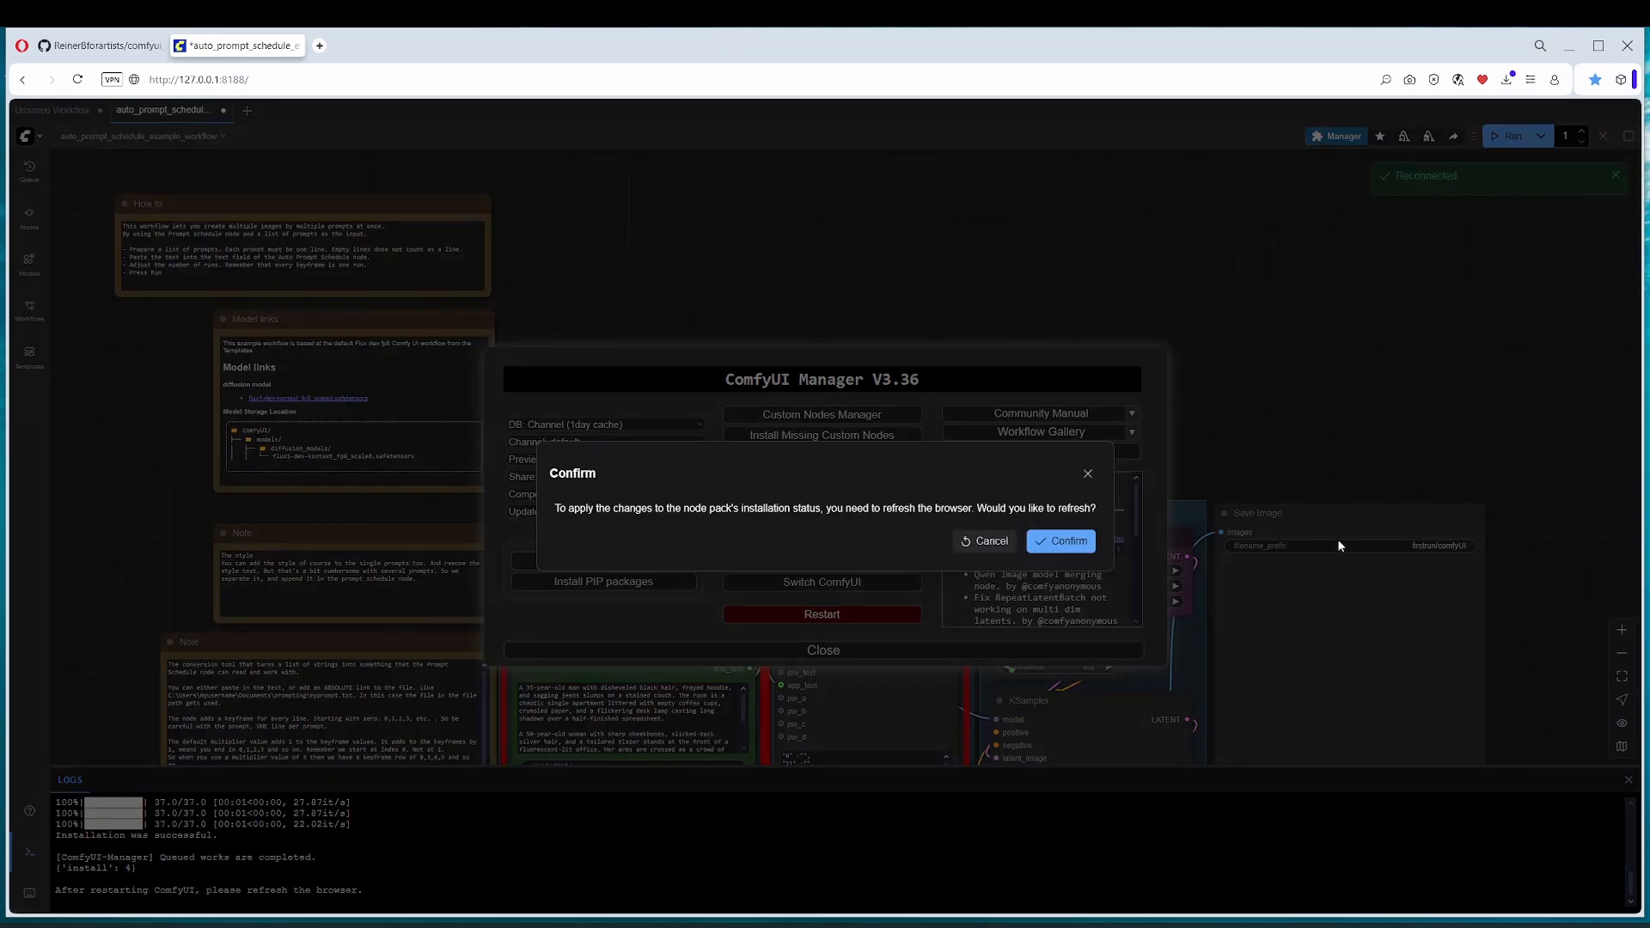
pyautogui.click(1062, 541)
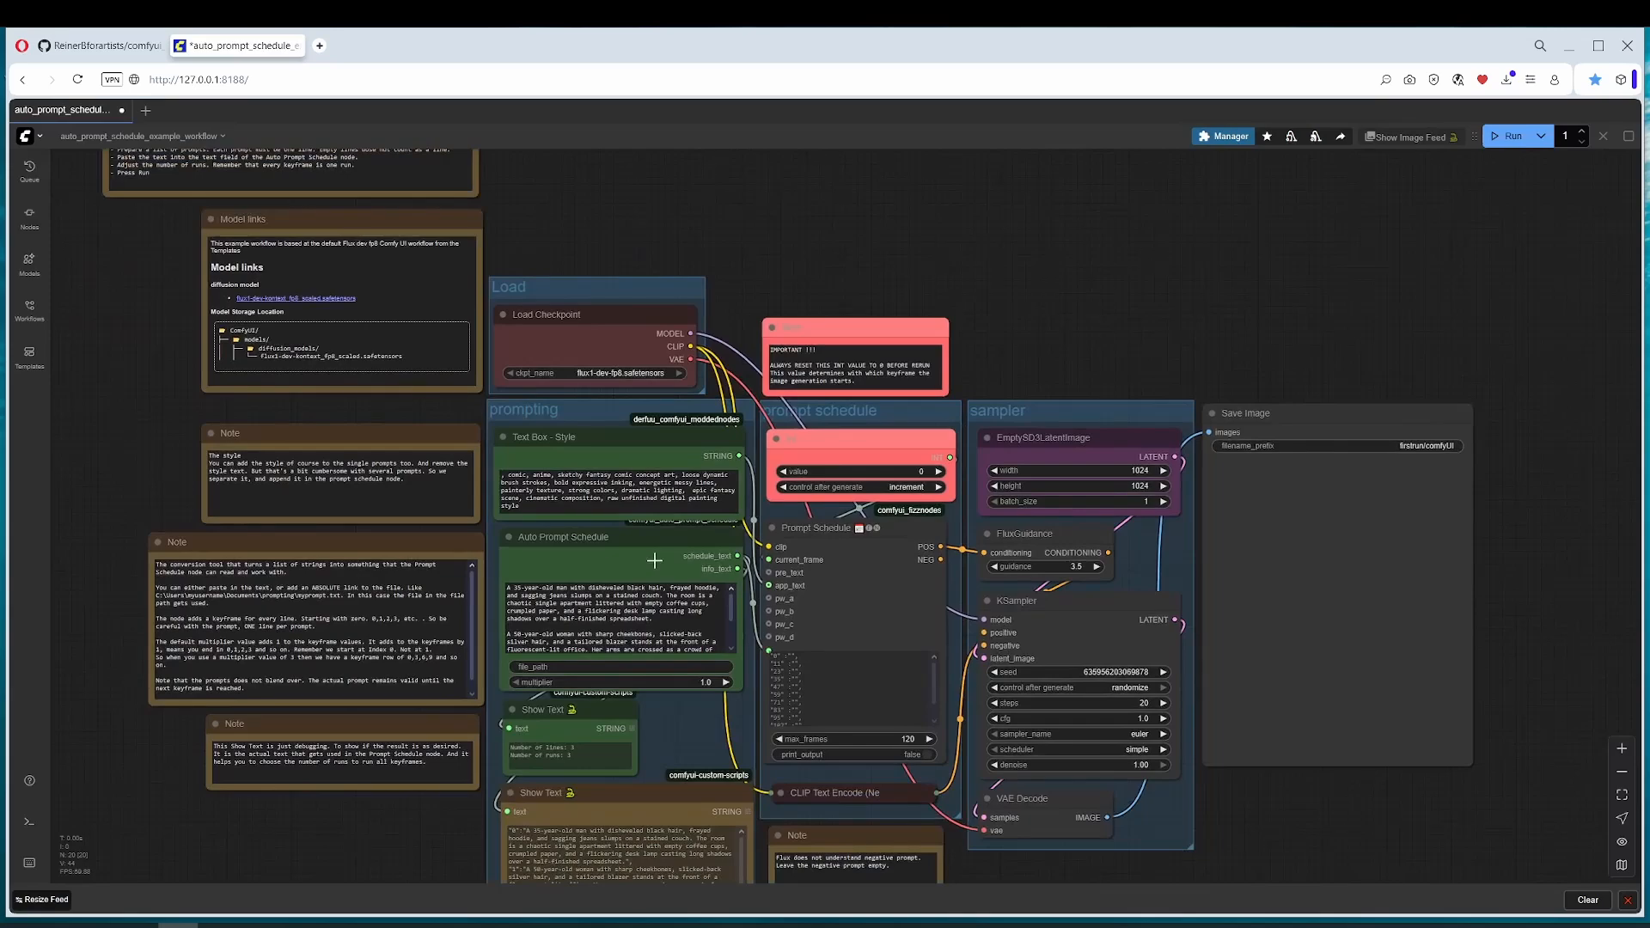
# Step: Reload the comfyui_auto_prompt_schedule README on GitHub and examine its installation and usage instructions
pyautogui.click(99, 46)
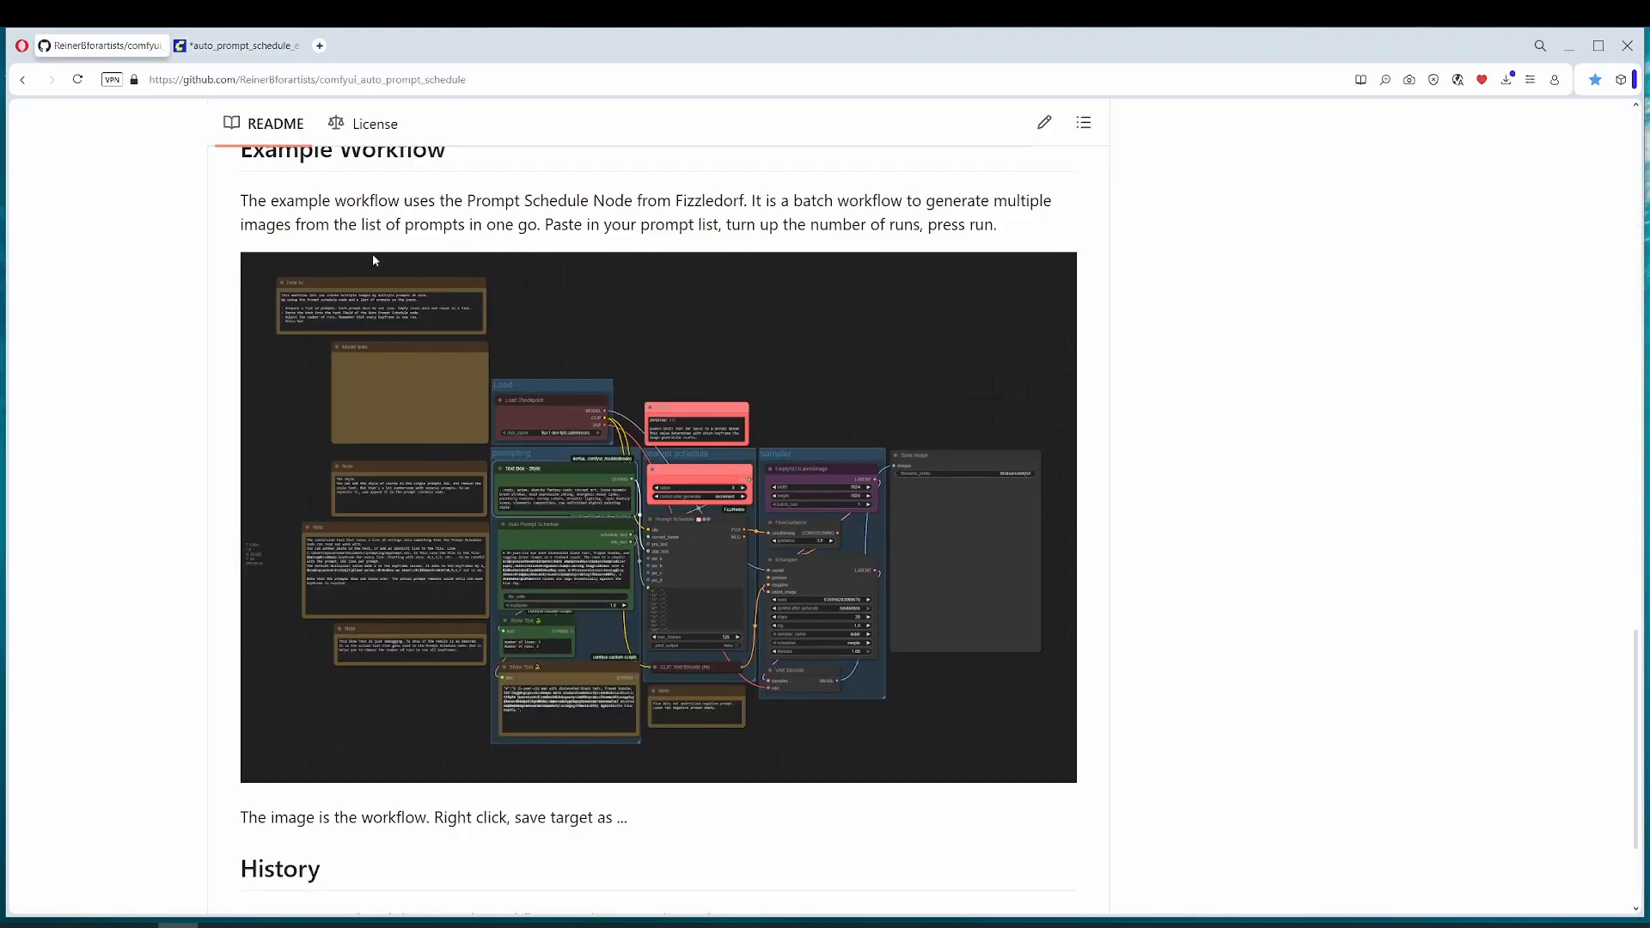
pyautogui.scroll(4, 525, 501)
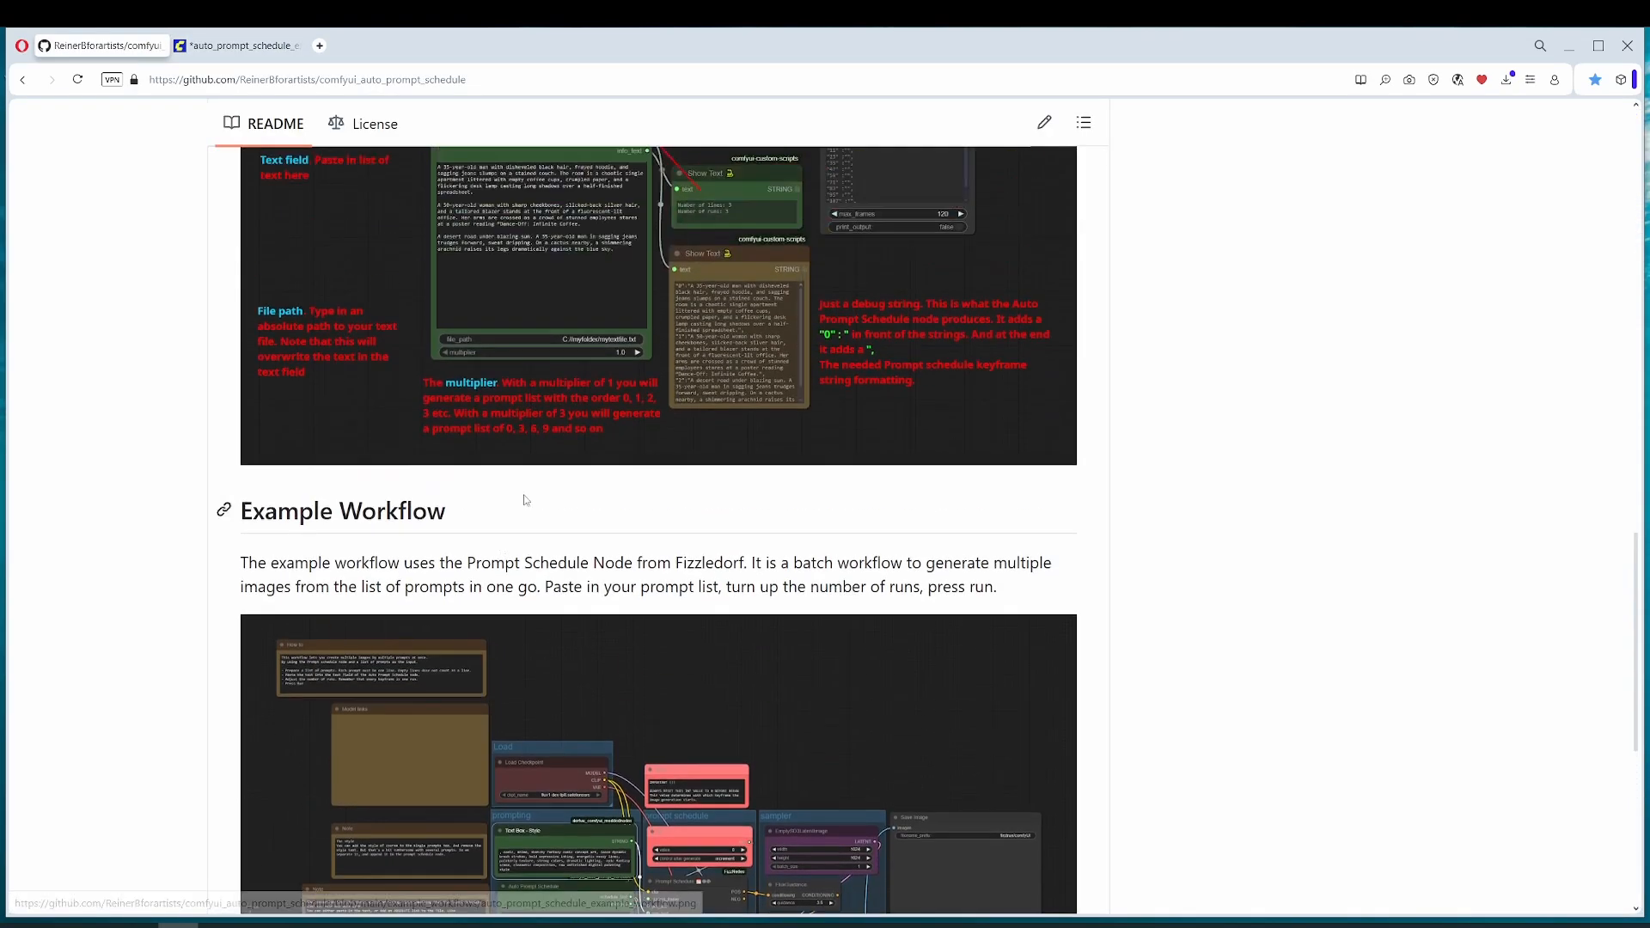
pyautogui.scroll(9, 525, 500)
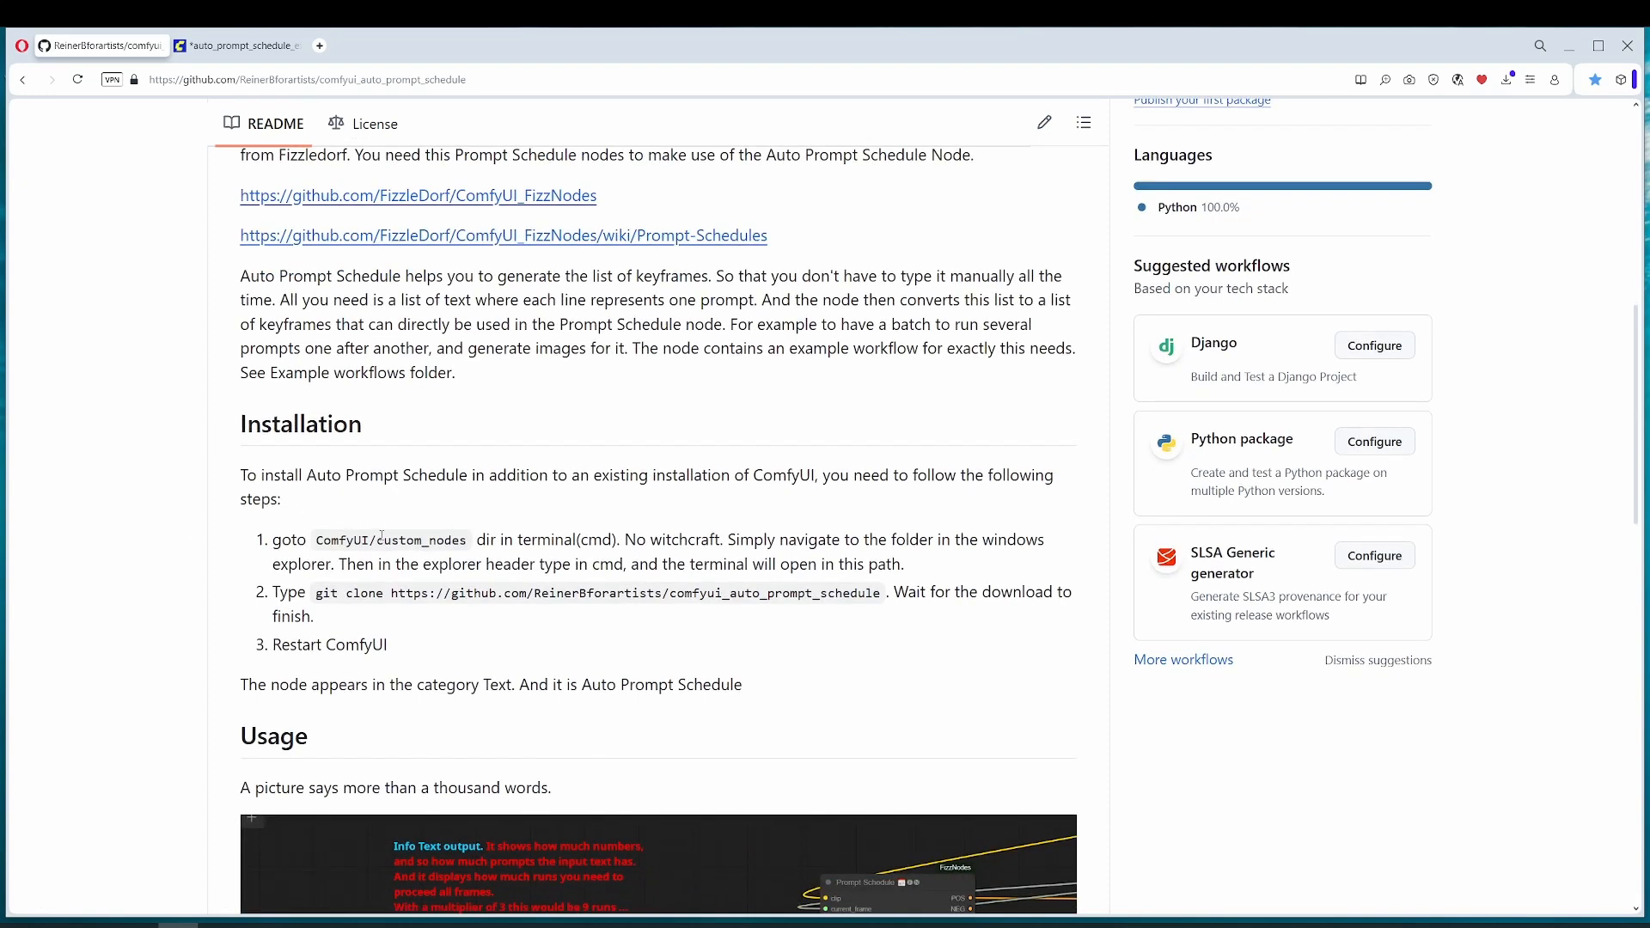
pyautogui.press('F5')
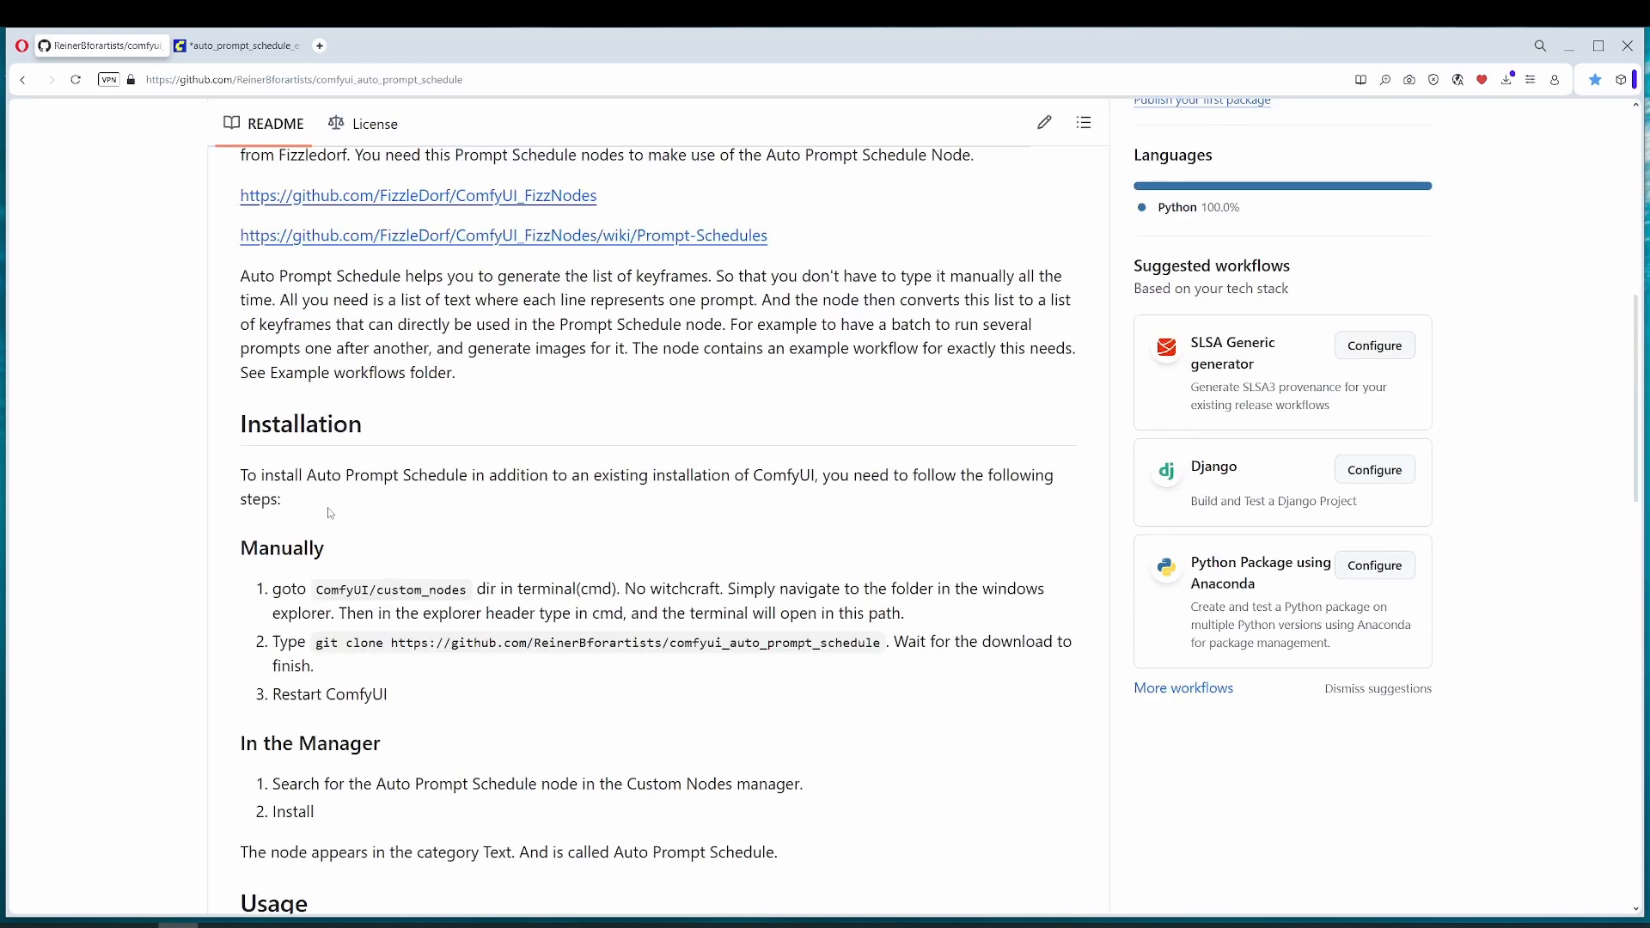
pyautogui.scroll(-3, 331, 513)
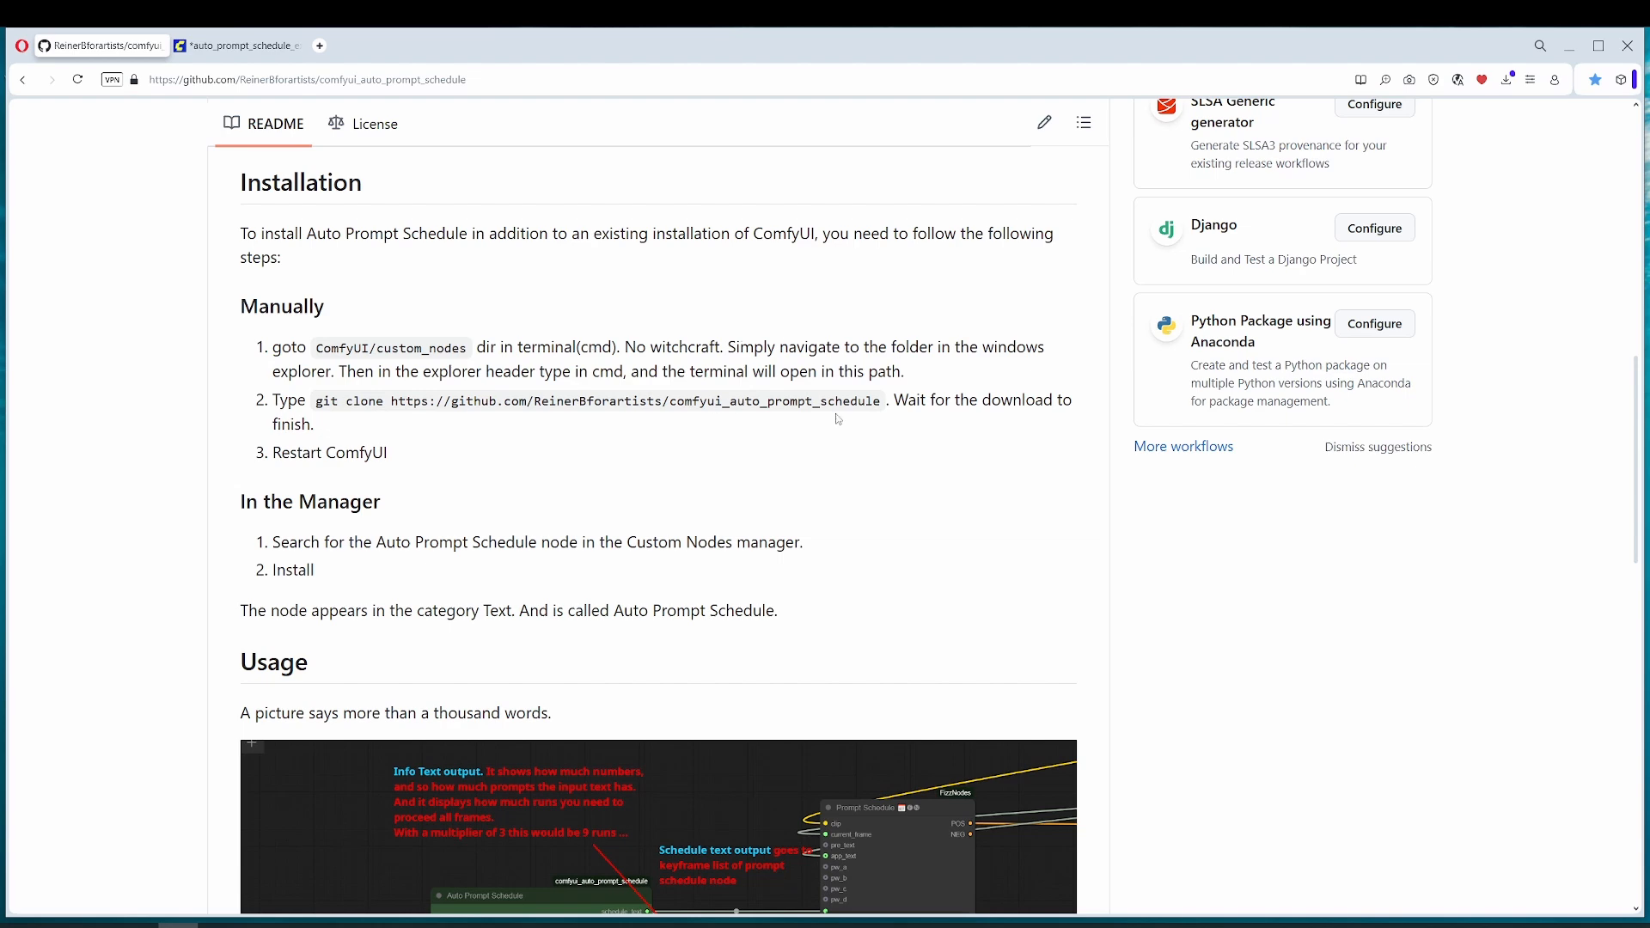
pyautogui.scroll(-1, 403, 576)
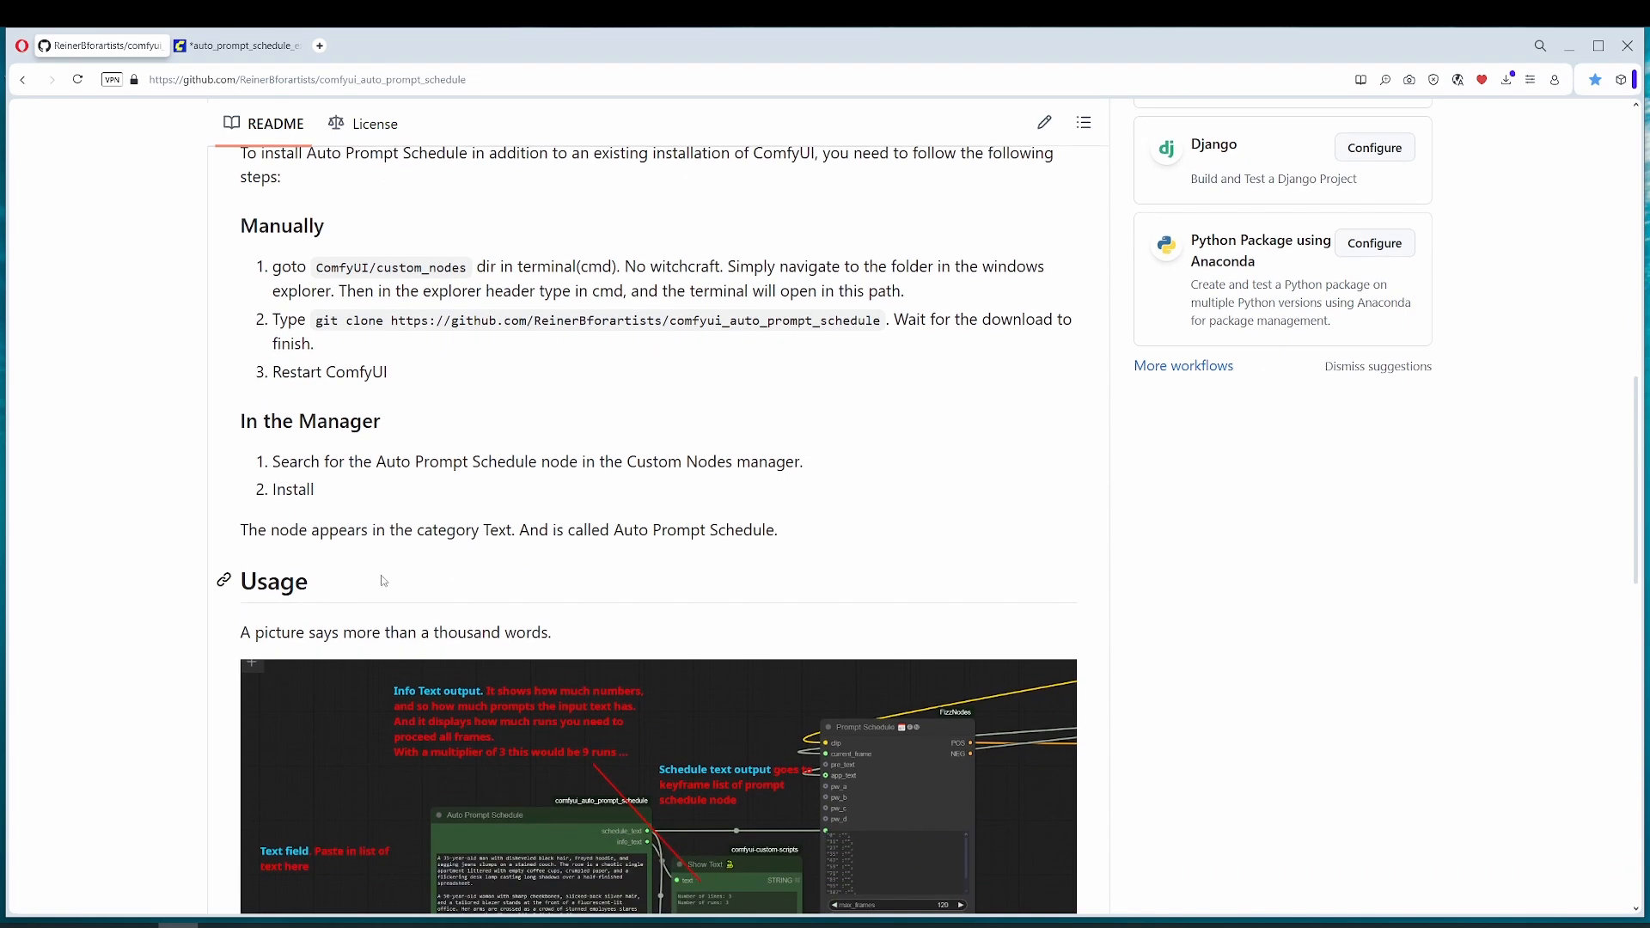
pyautogui.scroll(2, 372, 569)
pyautogui.scroll(-3, 370, 562)
pyautogui.scroll(2, 369, 556)
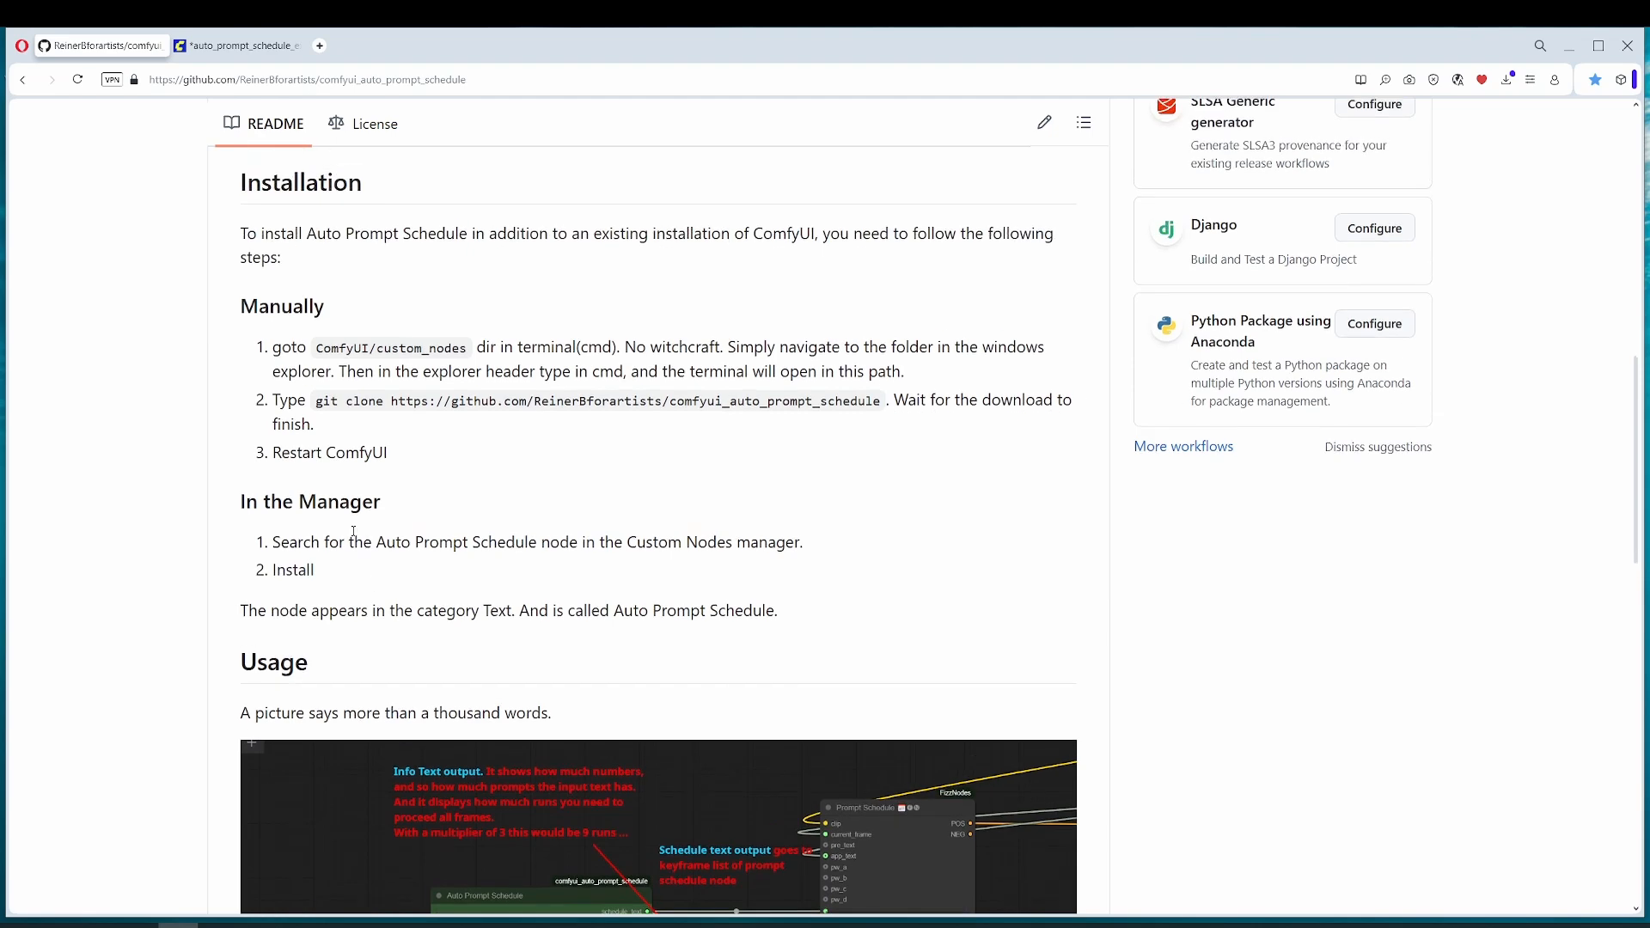
pyautogui.scroll(-5, 355, 533)
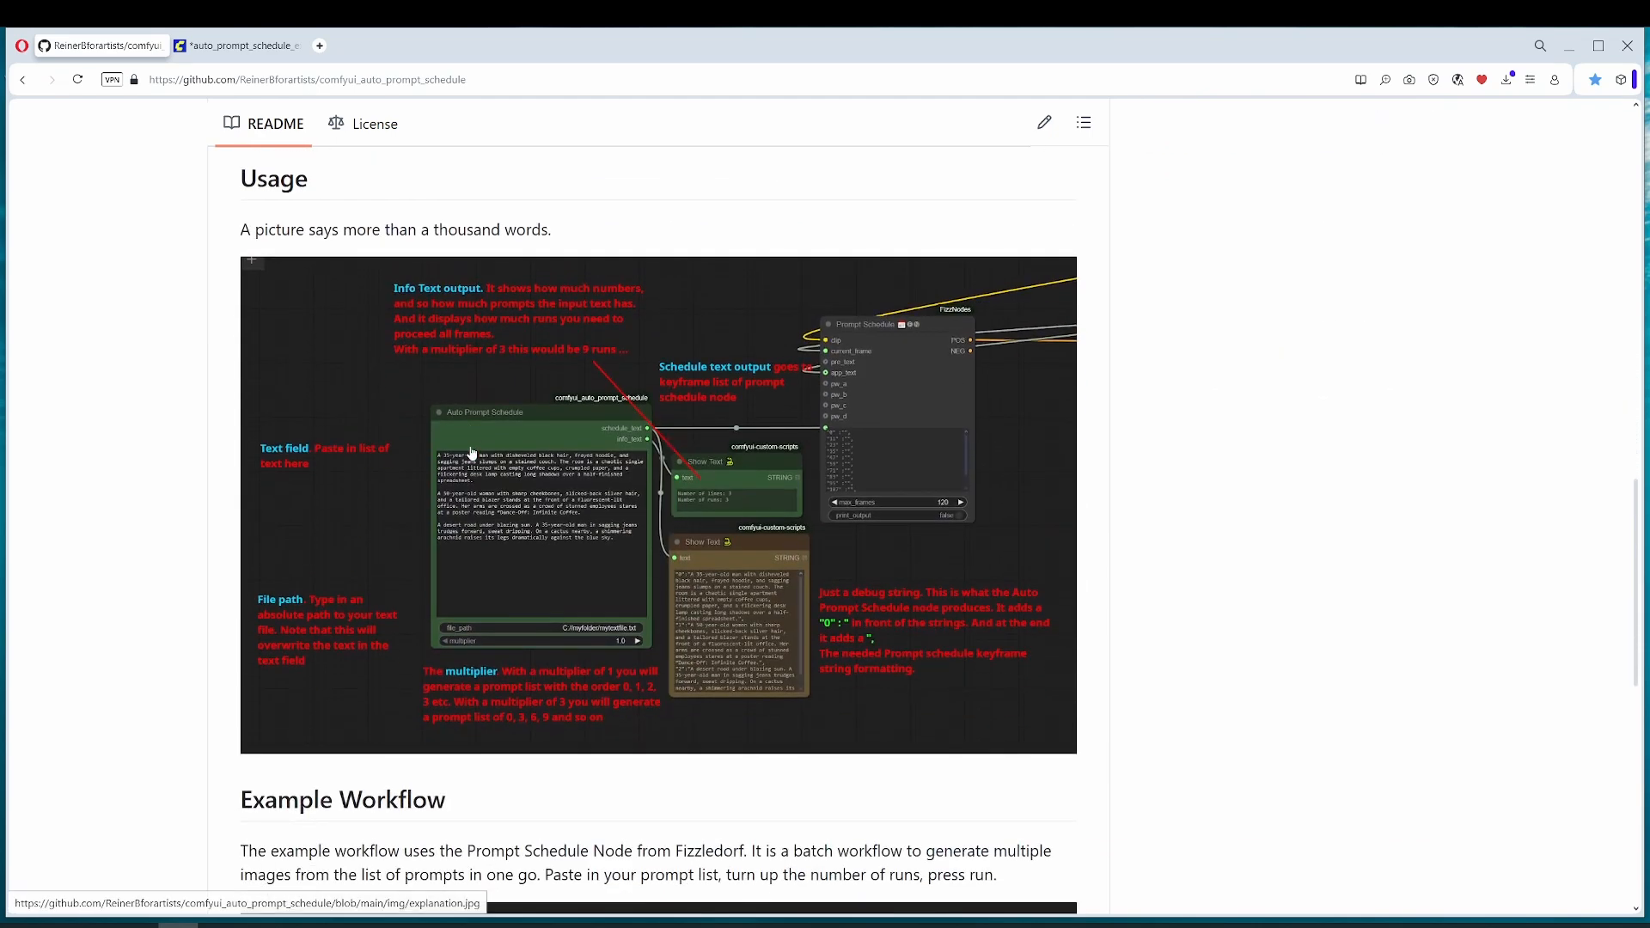